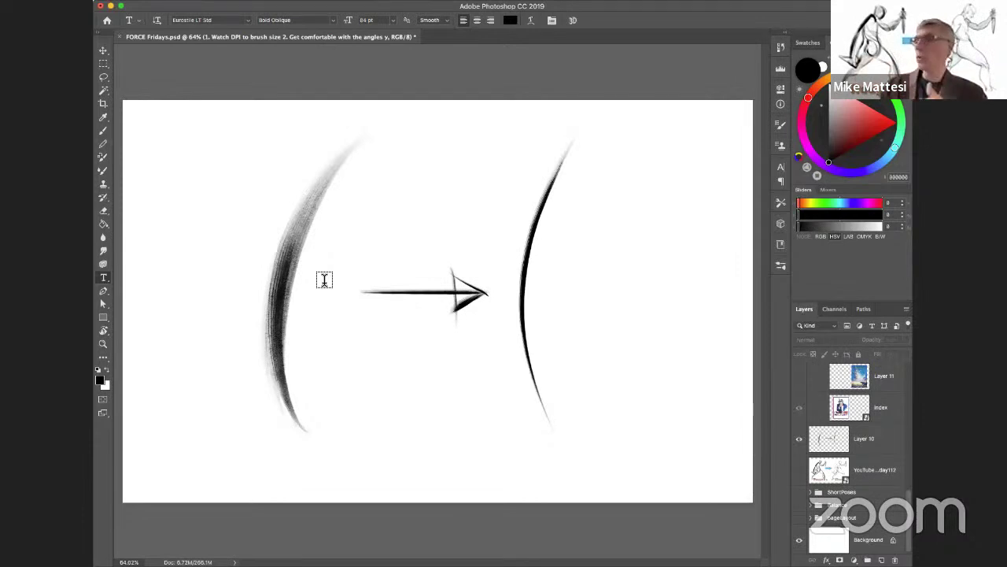
# Step: Add a new blank layer above Layer 10, hide Layer 10, and set up the Brush tool at size 38
pyautogui.click(889, 441)
pyautogui.hotkey('ctrl', 'shift', 'alt', 'n')
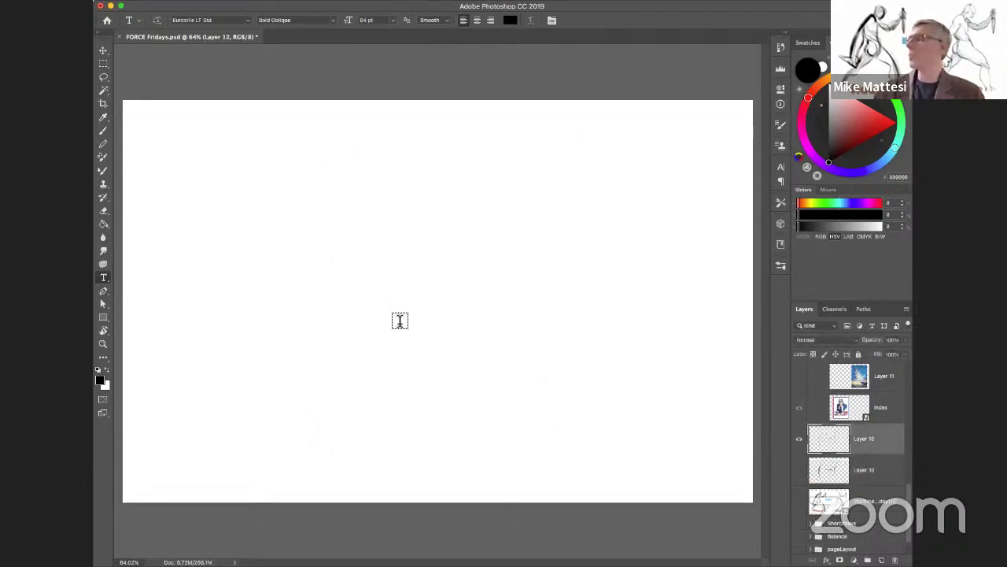
pyautogui.press('b')
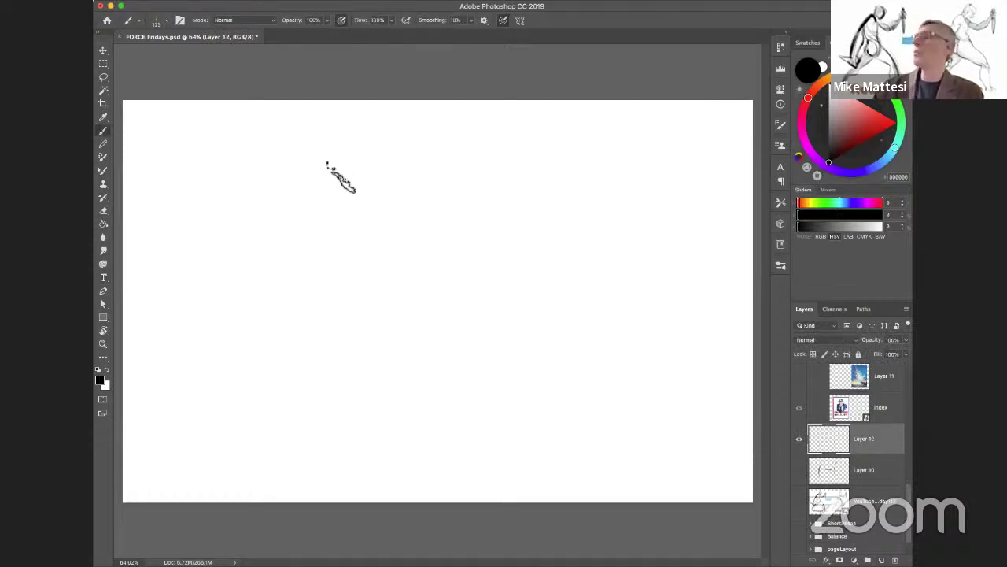
pyautogui.moveTo(387, 252); pyautogui.dragTo(358, 249)
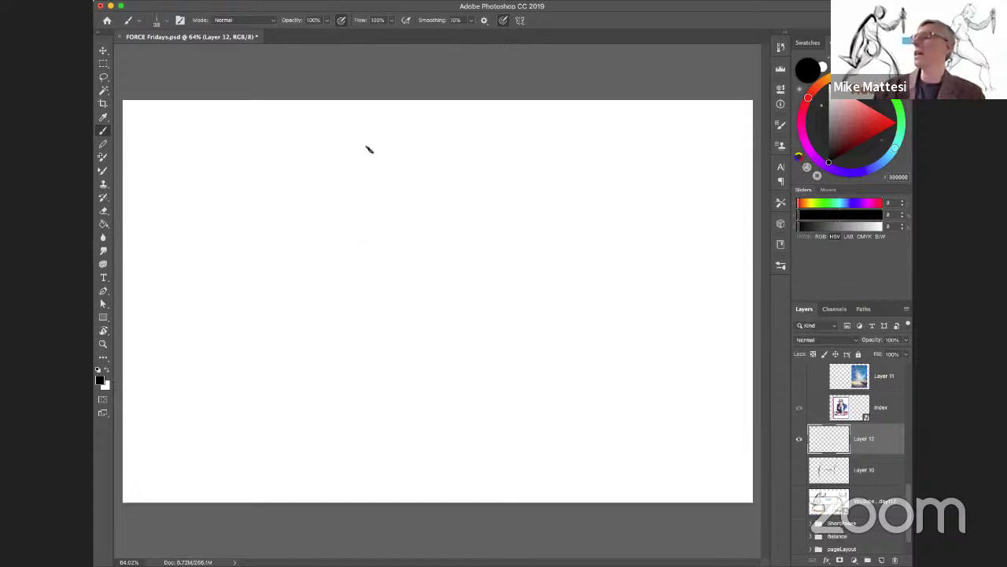
# Step: Brush two large black S-curves across the canvas and clear them from the layer
pyautogui.moveTo(272, 198)
pyautogui.mouseDown()
pyautogui.moveTo(292, 273)
pyautogui.moveTo(589, 229)
pyautogui.moveTo(586, 264)
pyautogui.mouseUp()
pyautogui.moveTo(378, 307)
pyautogui.mouseDown()
pyautogui.moveTo(303, 353)
pyautogui.moveTo(347, 437)
pyautogui.mouseUp()
pyautogui.moveTo(401, 397)
pyautogui.mouseDown()
pyautogui.moveTo(551, 333)
pyautogui.moveTo(604, 410)
pyautogui.mouseUp()
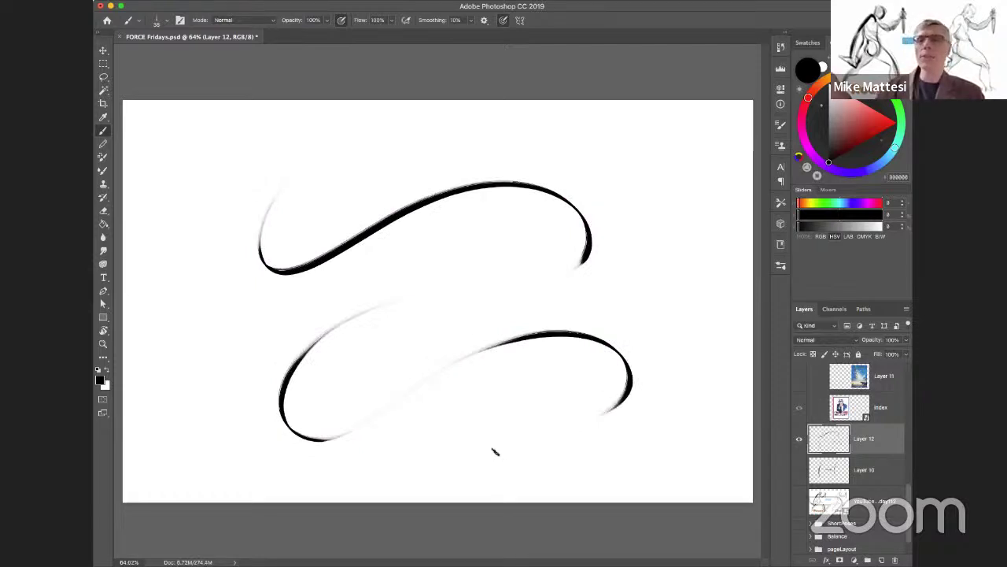
pyautogui.press('Delete')
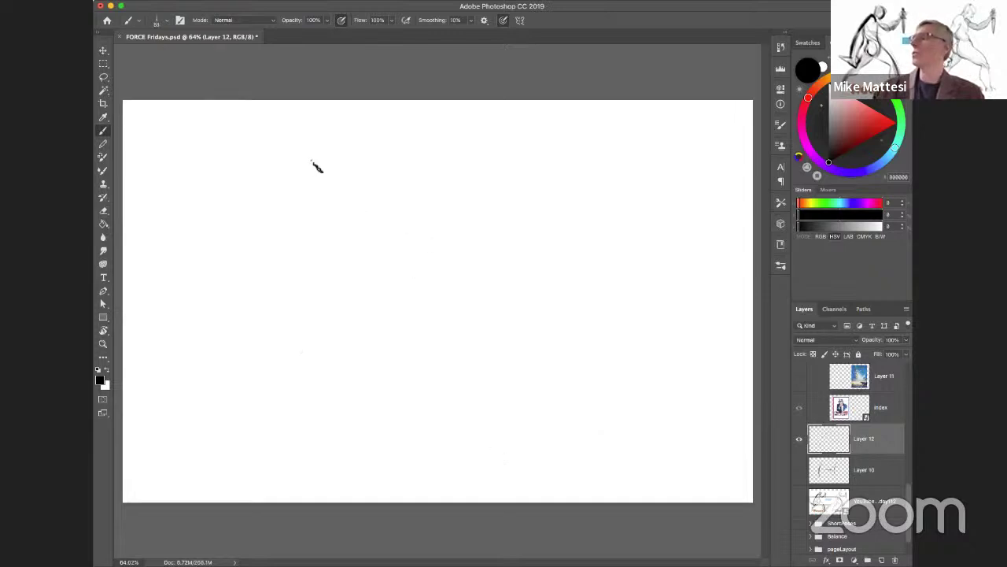
# Step: With a size 51 brush, layer several overlapping strokes into a large hooked curve in the canvas's upper half
pyautogui.moveTo(268, 205)
pyautogui.mouseDown()
pyautogui.moveTo(332, 249)
pyautogui.moveTo(562, 221)
pyautogui.mouseUp()
pyautogui.moveTo(350, 236); pyautogui.dragTo(543, 248)
pyautogui.moveTo(320, 265); pyautogui.dragTo(560, 242)
pyautogui.moveTo(363, 240)
pyautogui.mouseDown()
pyautogui.moveTo(555, 248)
pyautogui.moveTo(571, 197)
pyautogui.mouseUp()
pyautogui.moveTo(480, 263)
pyautogui.mouseDown()
pyautogui.moveTo(542, 172)
pyautogui.moveTo(589, 217)
pyautogui.mouseUp()
# Step: Build a smaller hooked curve from overlapping brush strokes below the large one
pyautogui.moveTo(456, 308); pyautogui.dragTo(558, 323)
pyautogui.moveTo(453, 306); pyautogui.dragTo(555, 352)
pyautogui.moveTo(504, 304)
pyautogui.mouseDown()
pyautogui.moveTo(561, 350)
pyautogui.moveTo(551, 356)
pyautogui.moveTo(568, 346)
pyautogui.mouseUp()
pyautogui.moveTo(472, 304); pyautogui.dragTo(556, 355)
pyautogui.moveTo(508, 304); pyautogui.dragTo(543, 337)
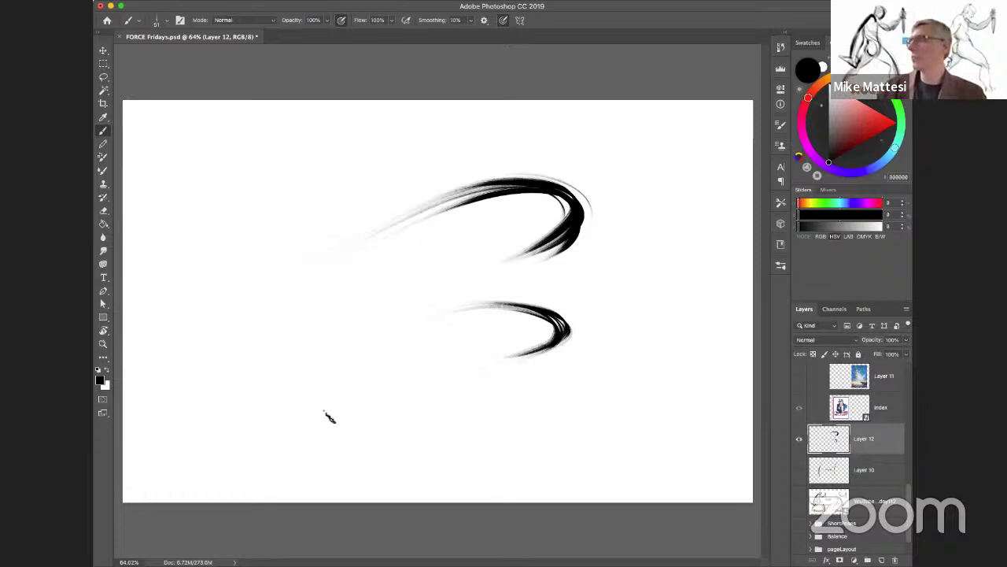
# Step: Draw a thin horizontal scale line below the curves, running from 1 to 1000 and labelled A
pyautogui.moveTo(273, 398); pyautogui.dragTo(275, 411)
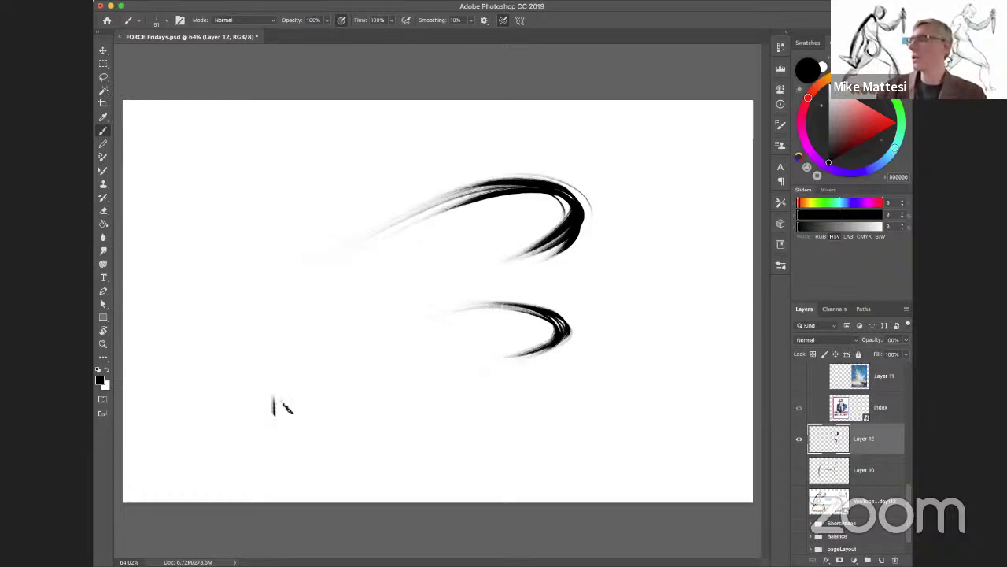
pyautogui.moveTo(350, 415)
pyautogui.mouseDown()
pyautogui.moveTo(635, 396)
pyautogui.moveTo(675, 398)
pyautogui.moveTo(643, 399)
pyautogui.moveTo(679, 409)
pyautogui.moveTo(717, 397)
pyautogui.mouseUp()
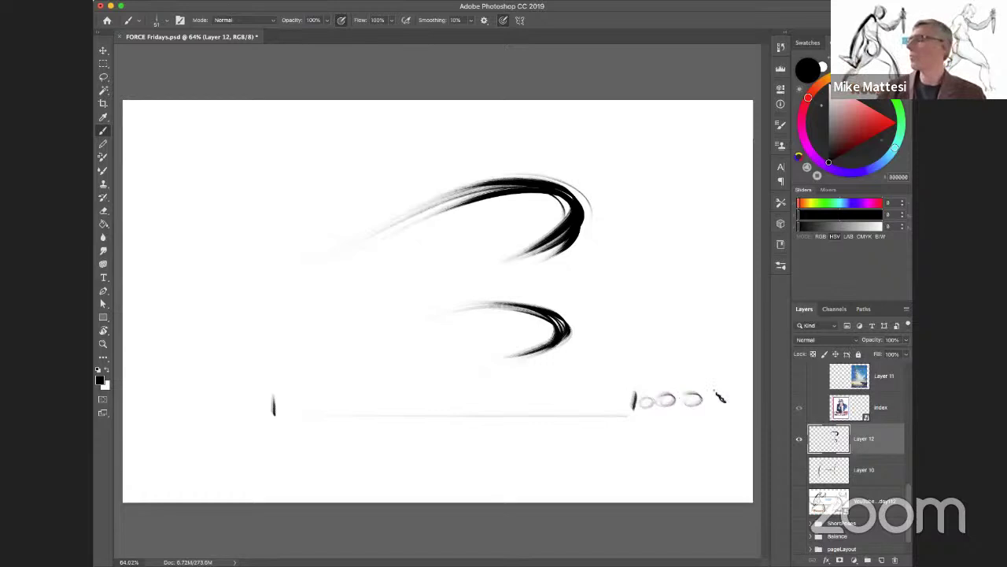
pyautogui.moveTo(222, 417)
pyautogui.mouseDown()
pyautogui.moveTo(227, 401)
pyautogui.moveTo(234, 417)
pyautogui.mouseUp()
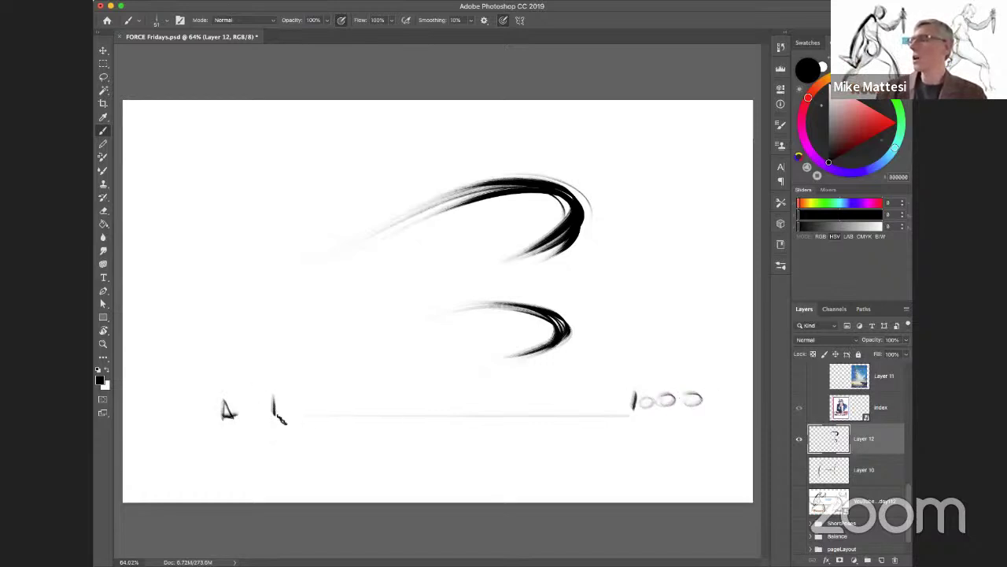
# Step: Draw a second scale line labelled B from 1 to 1000 beneath scale A, and write a small 10 above scale A's 1
pyautogui.moveTo(280, 450); pyautogui.dragTo(697, 451)
pyautogui.moveTo(226, 438); pyautogui.dragTo(228, 455)
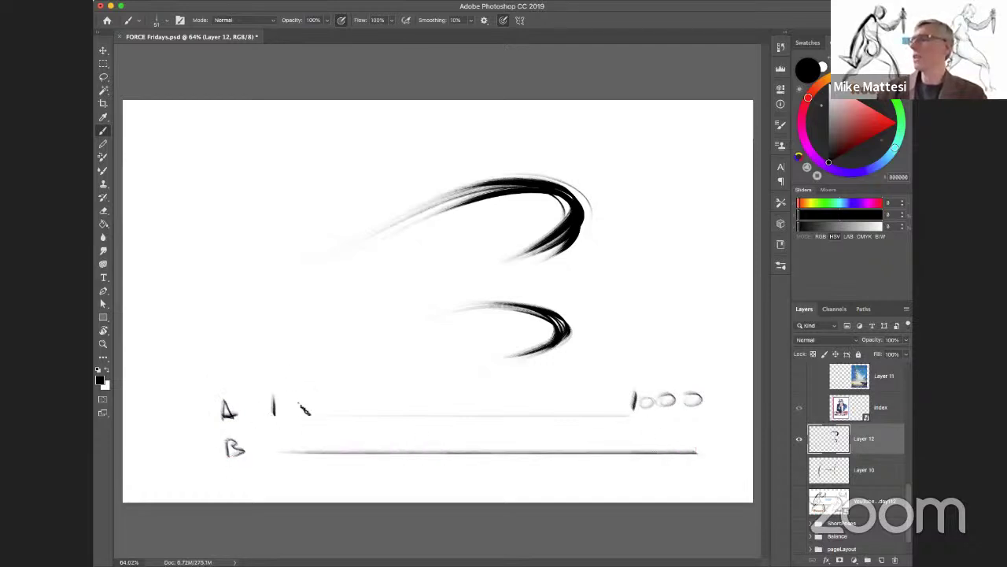
pyautogui.click(280, 390)
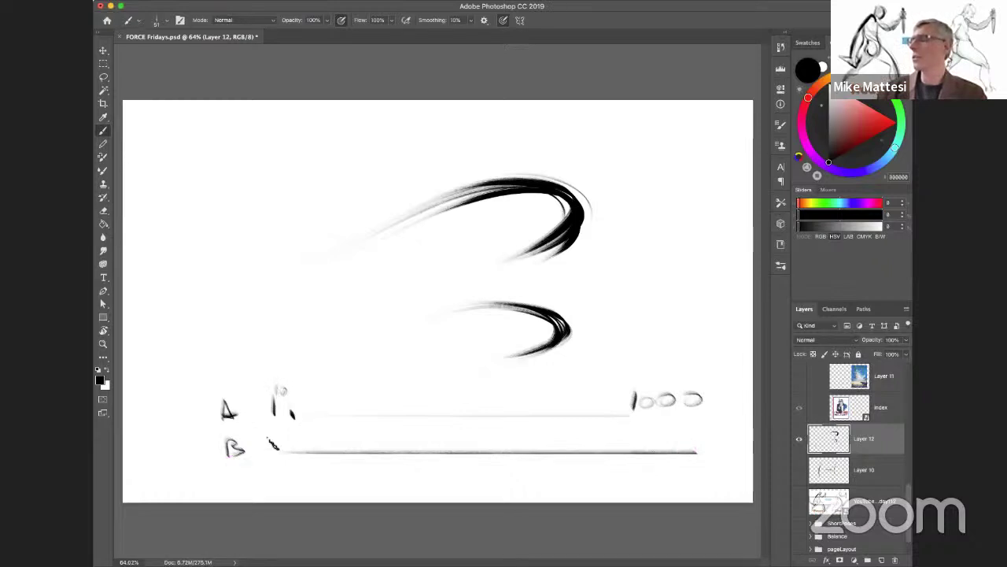
pyautogui.moveTo(272, 436); pyautogui.dragTo(273, 453)
pyautogui.moveTo(642, 438)
pyautogui.mouseDown()
pyautogui.moveTo(640, 450)
pyautogui.moveTo(669, 441)
pyautogui.mouseUp()
pyautogui.moveTo(687, 440); pyautogui.dragTo(685, 442)
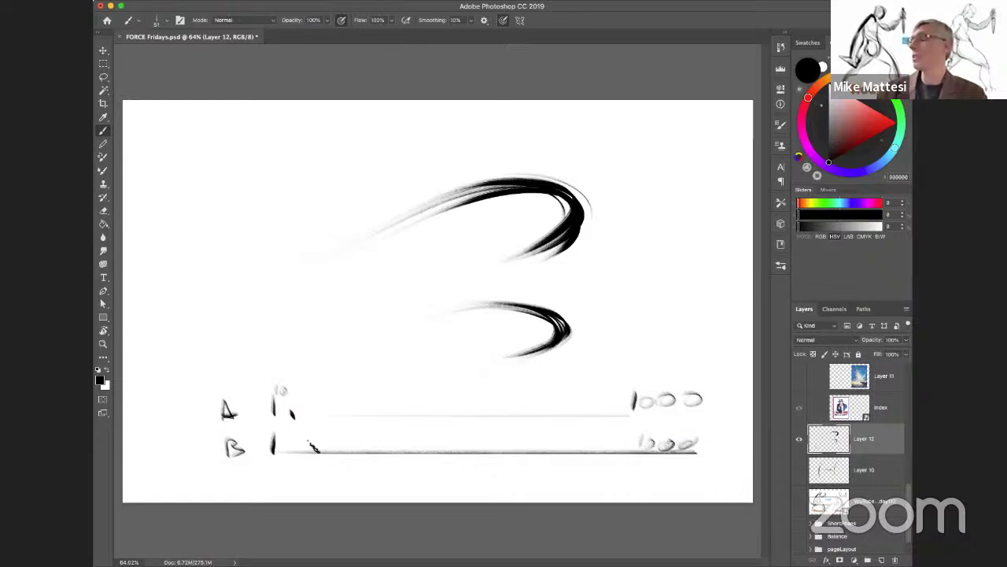
# Step: Mark a tick near scale B's low end, circle scale A's 1000, and sketch a light hooked stroke inside the smaller curve
pyautogui.moveTo(330, 441); pyautogui.dragTo(330, 454)
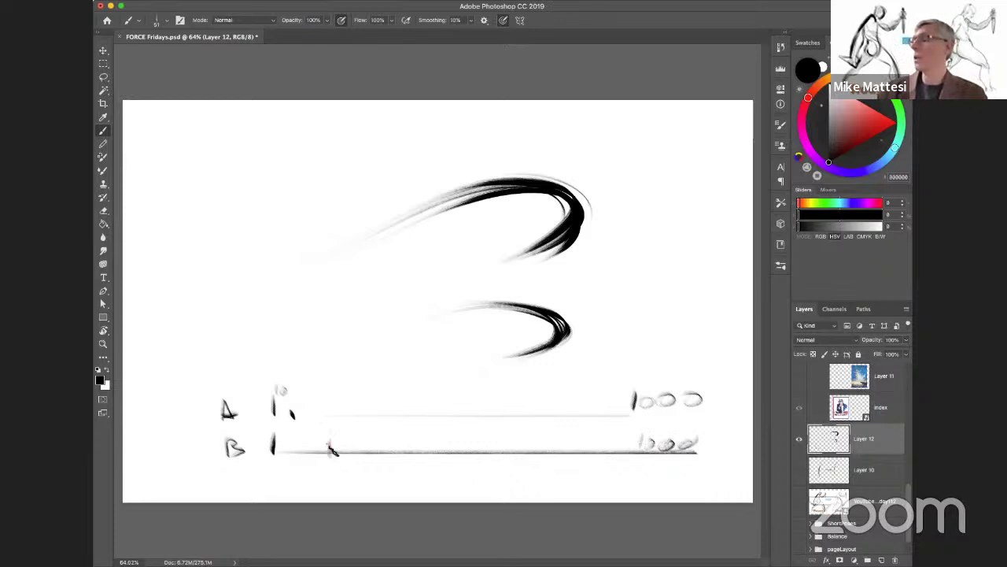
pyautogui.moveTo(621, 417); pyautogui.dragTo(636, 384)
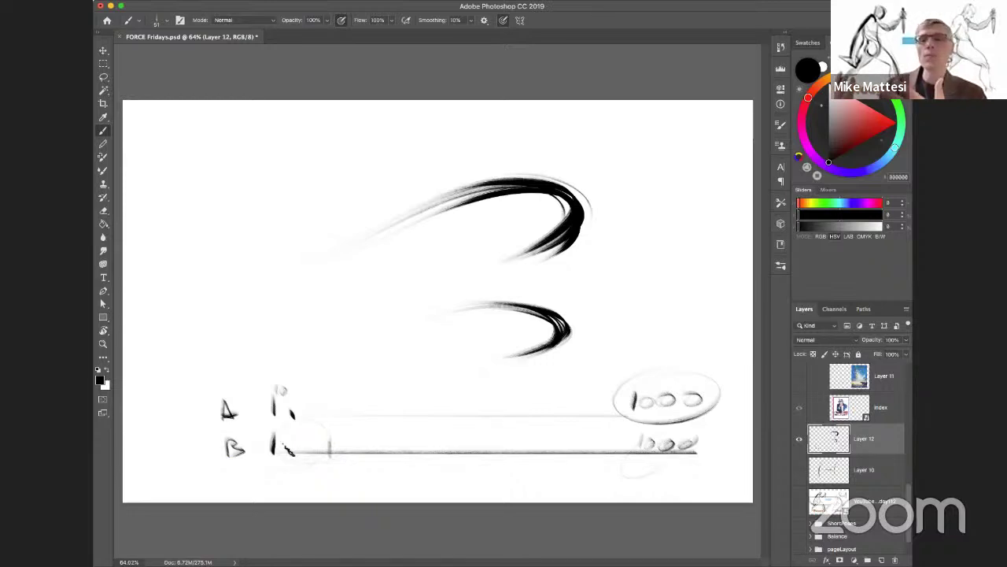
pyautogui.moveTo(391, 353)
pyautogui.mouseDown()
pyautogui.moveTo(517, 333)
pyautogui.moveTo(474, 340)
pyautogui.mouseUp()
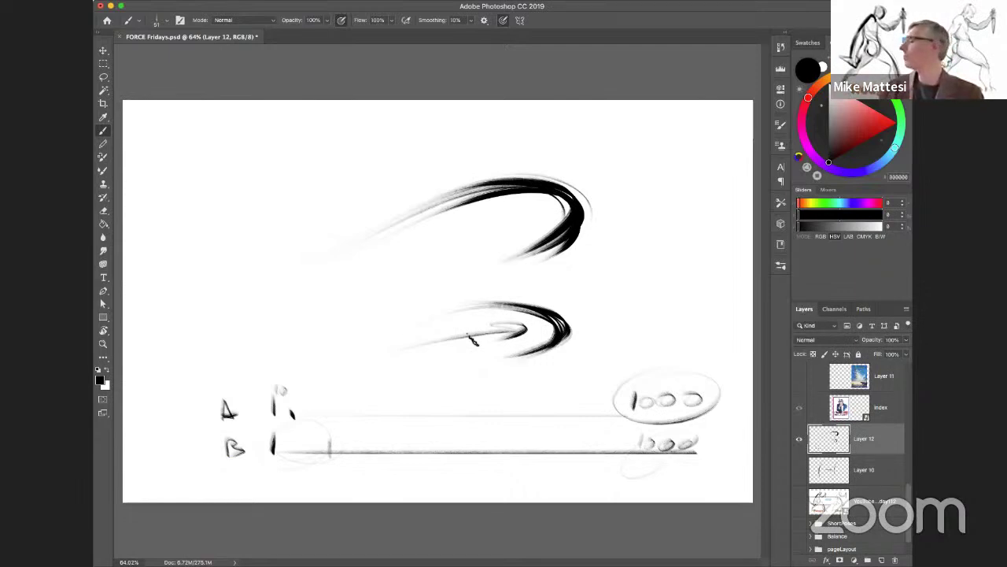
# Step: Hide Layer 12 and show the Uncle Sam and The Lion King poster layers side by side
pyautogui.click(799, 439)
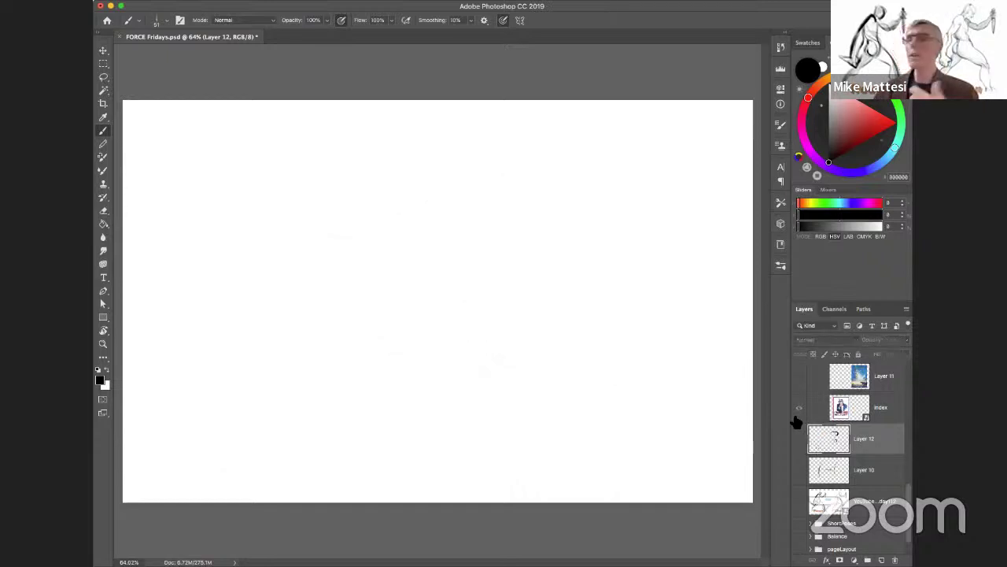
pyautogui.click(798, 408)
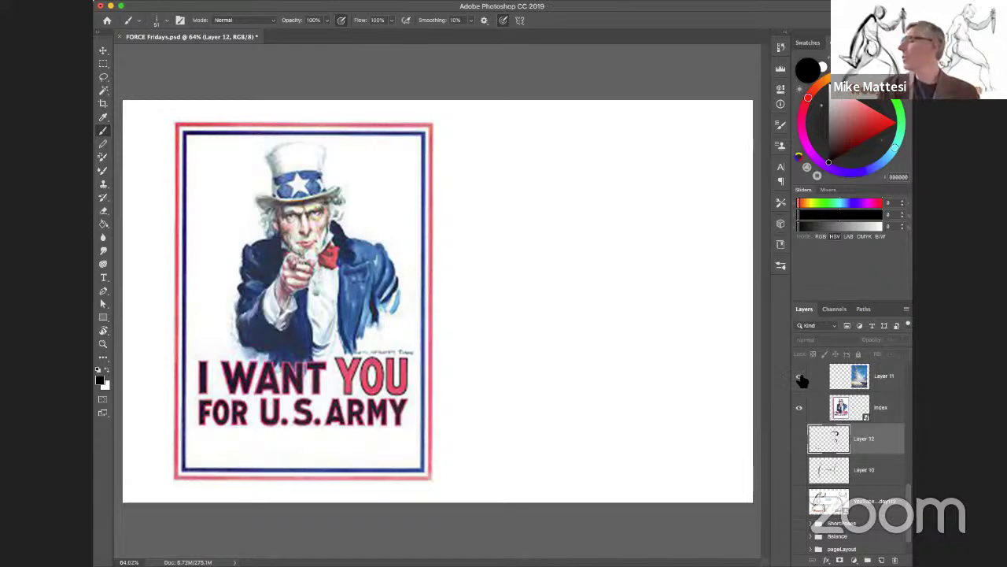
pyautogui.click(799, 376)
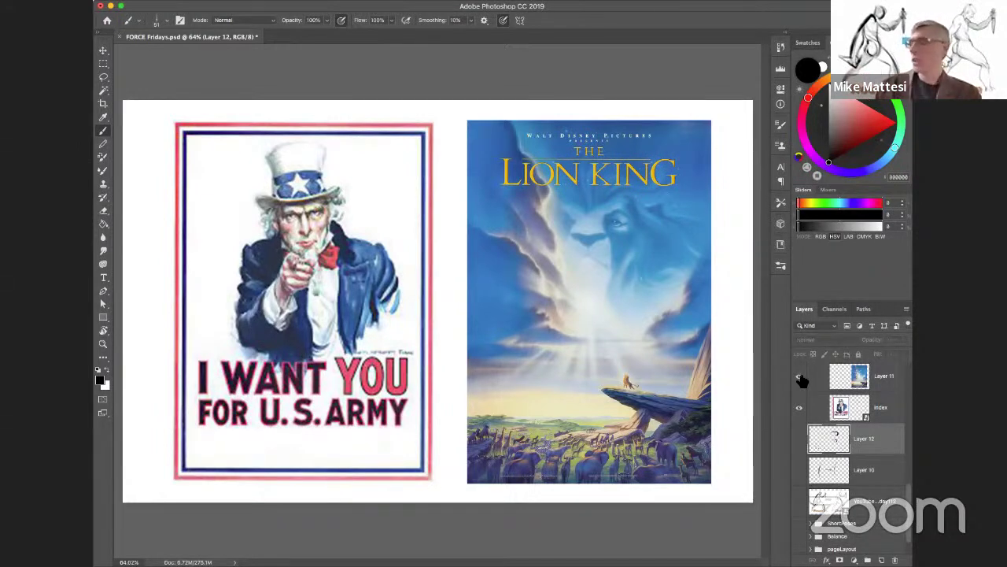
# Step: Hide both poster layers and add a new blank layer above Layer 11
pyautogui.moveTo(802, 380); pyautogui.dragTo(803, 409)
pyautogui.click(896, 375)
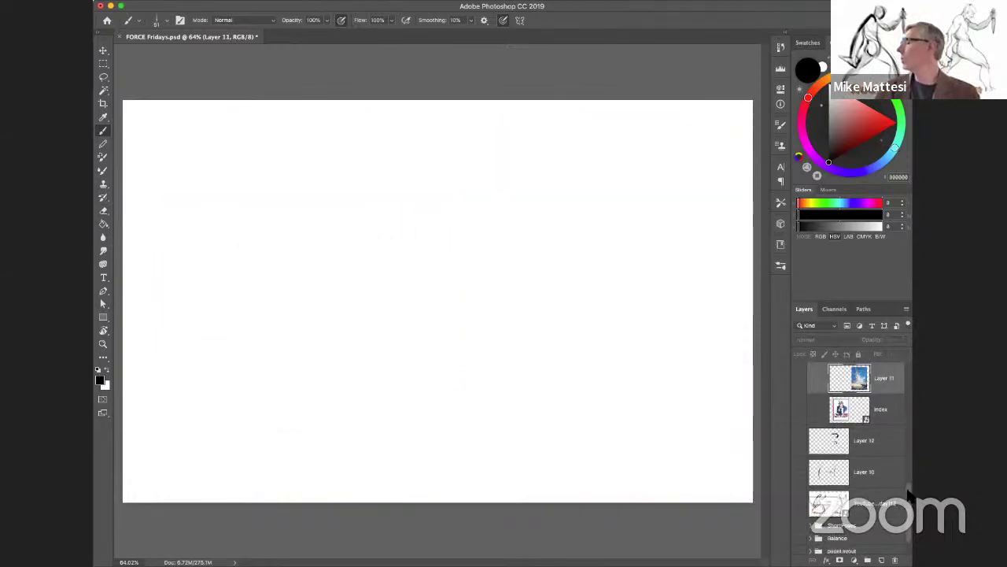
pyautogui.scroll(2, 901, 504)
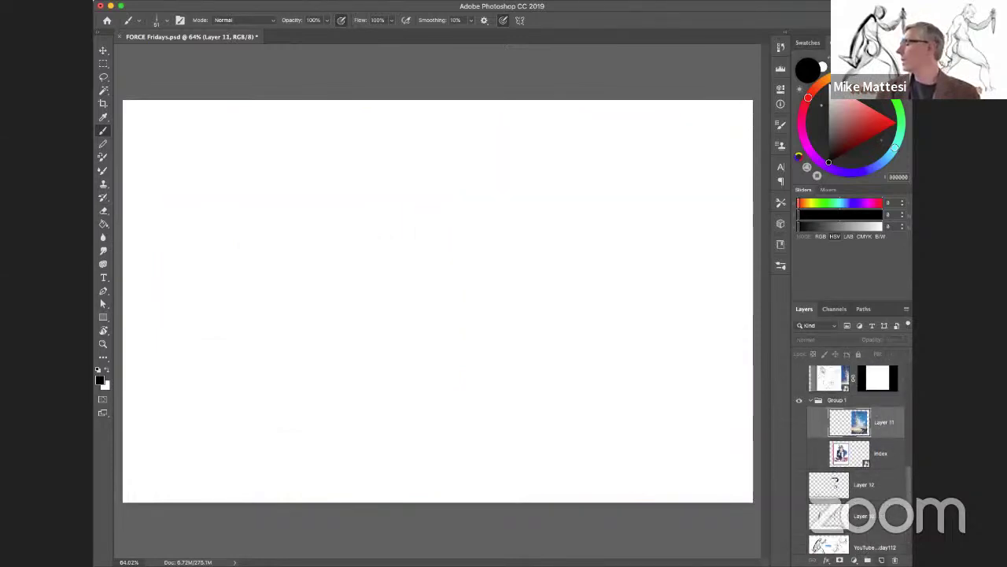
pyautogui.click(881, 560)
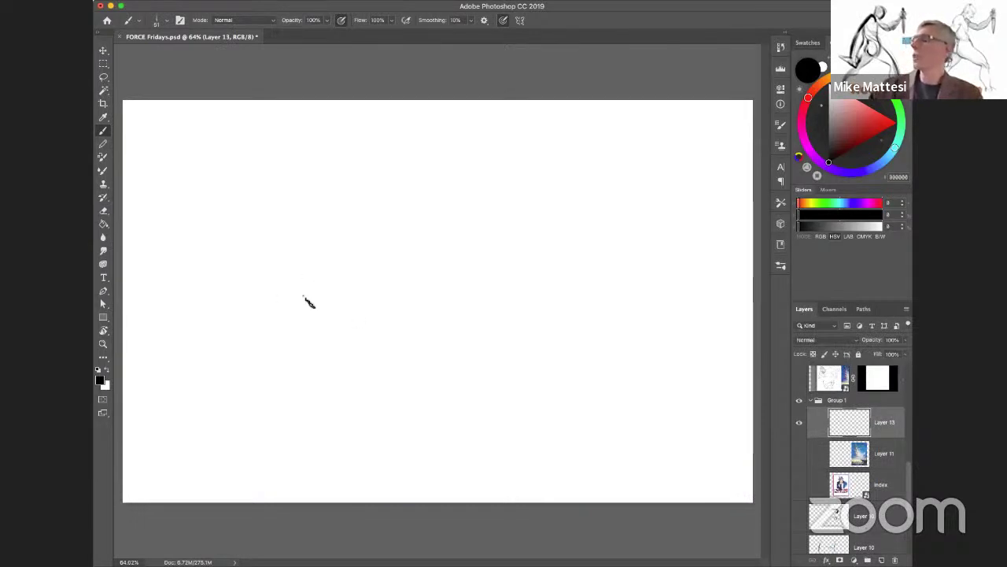
# Step: Sketch a tilted sheet of paper in perspective with three short peg-hole marks along its front edge
pyautogui.moveTo(289, 268)
pyautogui.mouseDown()
pyautogui.moveTo(367, 398)
pyautogui.moveTo(351, 254)
pyautogui.mouseUp()
pyautogui.moveTo(437, 241)
pyautogui.mouseDown()
pyautogui.moveTo(523, 228)
pyautogui.moveTo(604, 324)
pyautogui.mouseUp()
pyautogui.moveTo(367, 399); pyautogui.dragTo(582, 351)
pyautogui.moveTo(465, 364); pyautogui.dragTo(444, 367)
pyautogui.moveTo(565, 339); pyautogui.dragTo(494, 355)
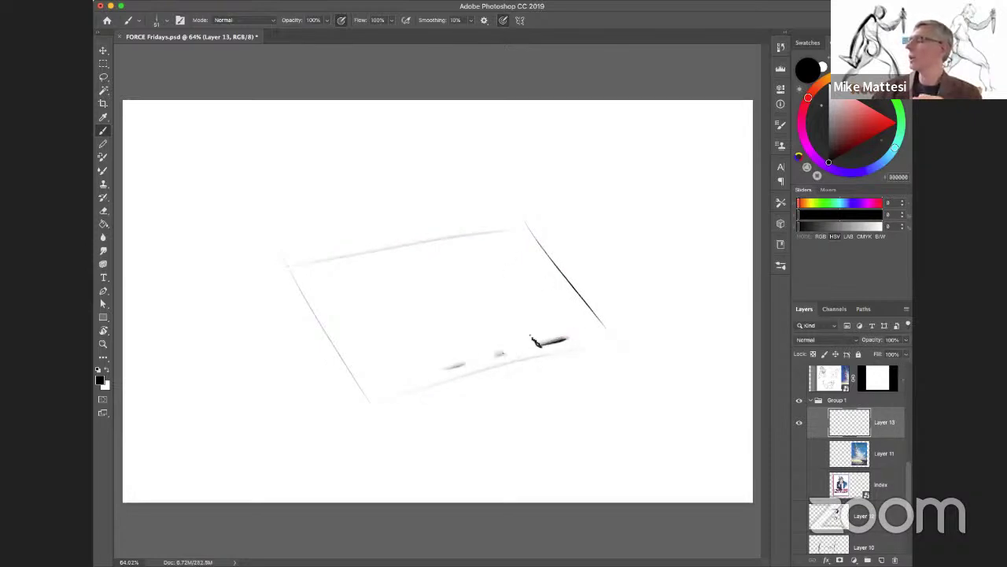
# Step: Lightly sketch a small figure with an oval head, rounded body and curved tail on the sheet
pyautogui.moveTo(472, 282)
pyautogui.mouseDown()
pyautogui.moveTo(441, 276)
pyautogui.moveTo(471, 261)
pyautogui.moveTo(462, 263)
pyautogui.moveTo(491, 270)
pyautogui.moveTo(484, 289)
pyautogui.moveTo(454, 299)
pyautogui.moveTo(490, 304)
pyautogui.moveTo(456, 311)
pyautogui.moveTo(480, 309)
pyautogui.mouseUp()
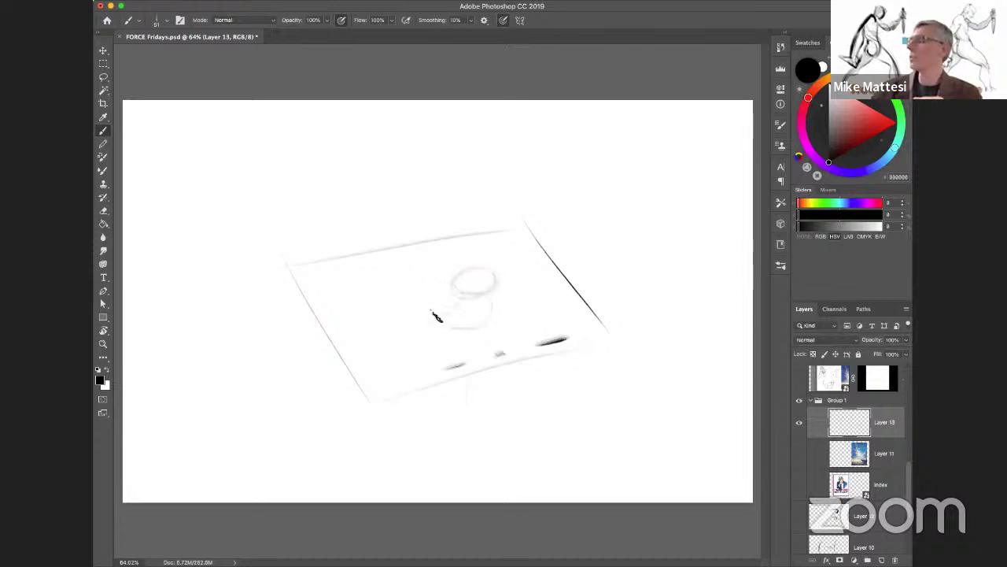
pyautogui.moveTo(376, 293); pyautogui.dragTo(441, 324)
pyautogui.moveTo(453, 279)
pyautogui.mouseDown()
pyautogui.moveTo(489, 261)
pyautogui.moveTo(500, 298)
pyautogui.mouseUp()
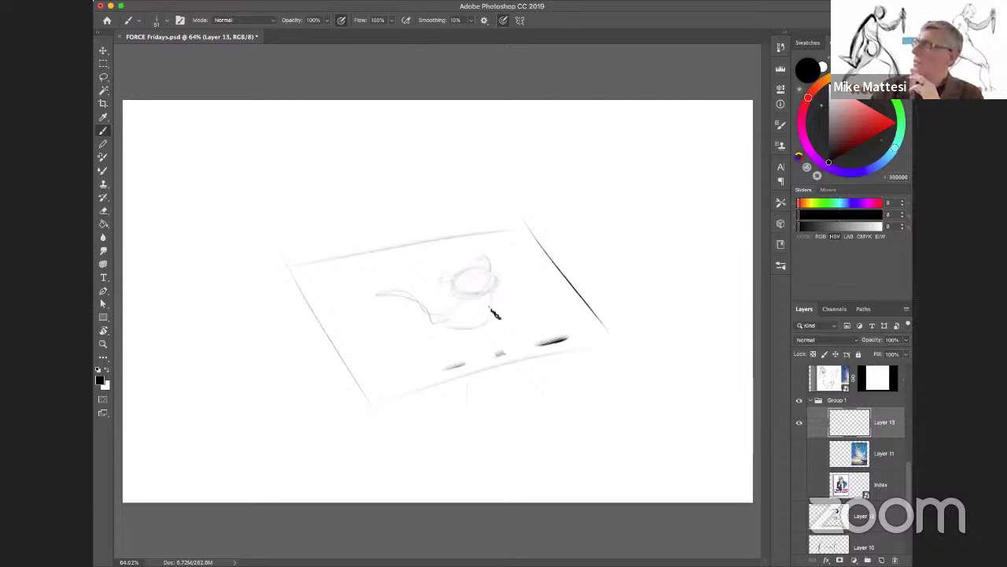
# Step: Sketch the side and front edges of a second sheet lying beneath the first one
pyautogui.moveTo(310, 327); pyautogui.dragTo(279, 330)
pyautogui.moveTo(567, 402); pyautogui.dragTo(410, 435)
pyautogui.moveTo(560, 364); pyautogui.dragTo(604, 388)
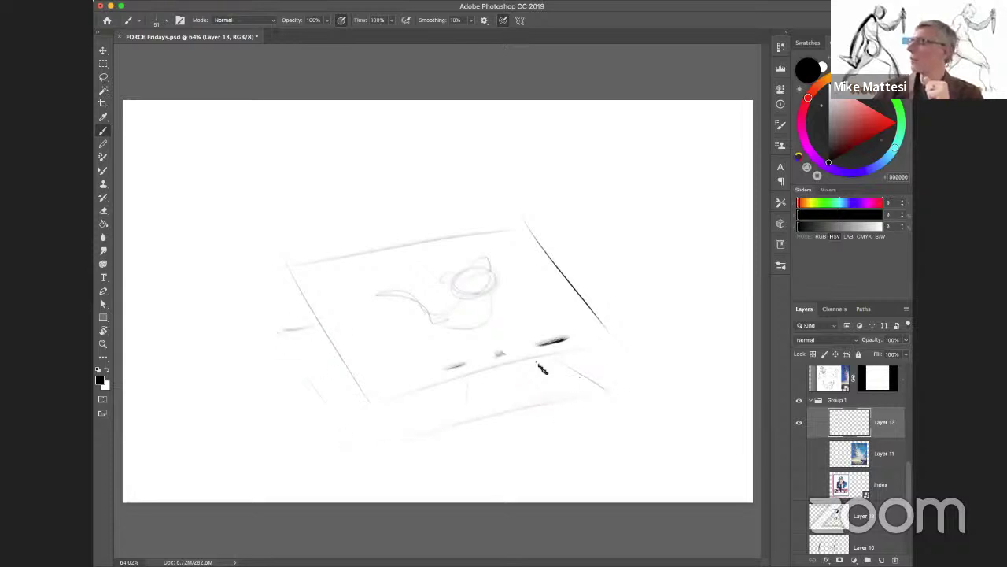
pyautogui.moveTo(284, 350)
pyautogui.mouseDown()
pyautogui.moveTo(340, 429)
pyautogui.moveTo(602, 392)
pyautogui.mouseUp()
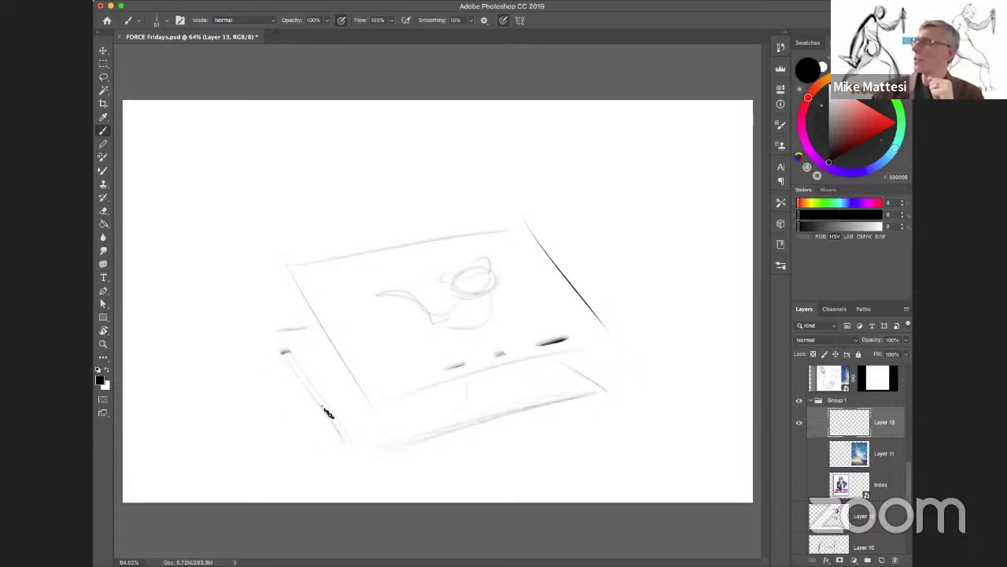
# Step: Add two small ovals between the sheets' left edges and a dark mark at the lower sheet's front corner
pyautogui.click(332, 393)
pyautogui.click(343, 391)
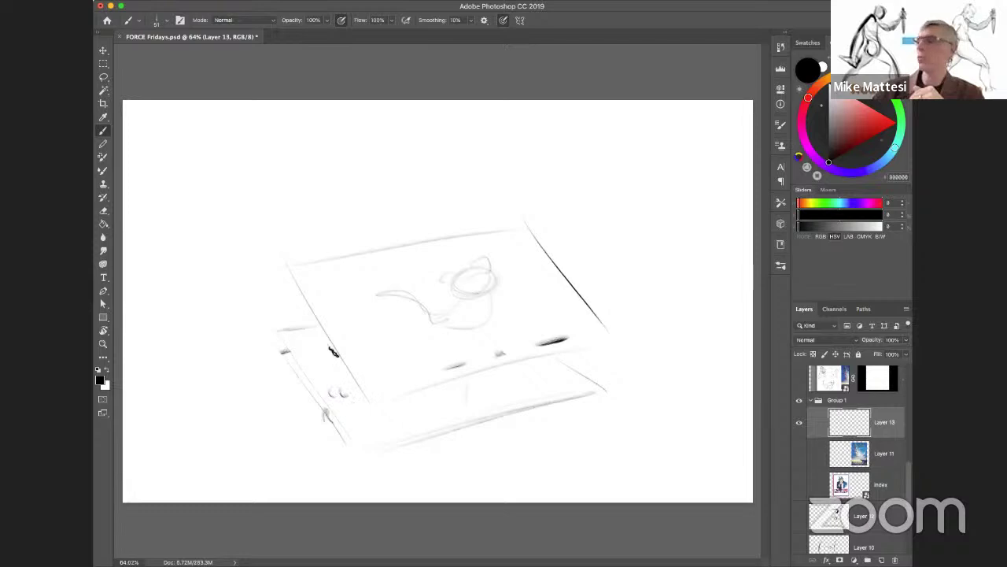
pyautogui.moveTo(351, 462); pyautogui.dragTo(350, 448)
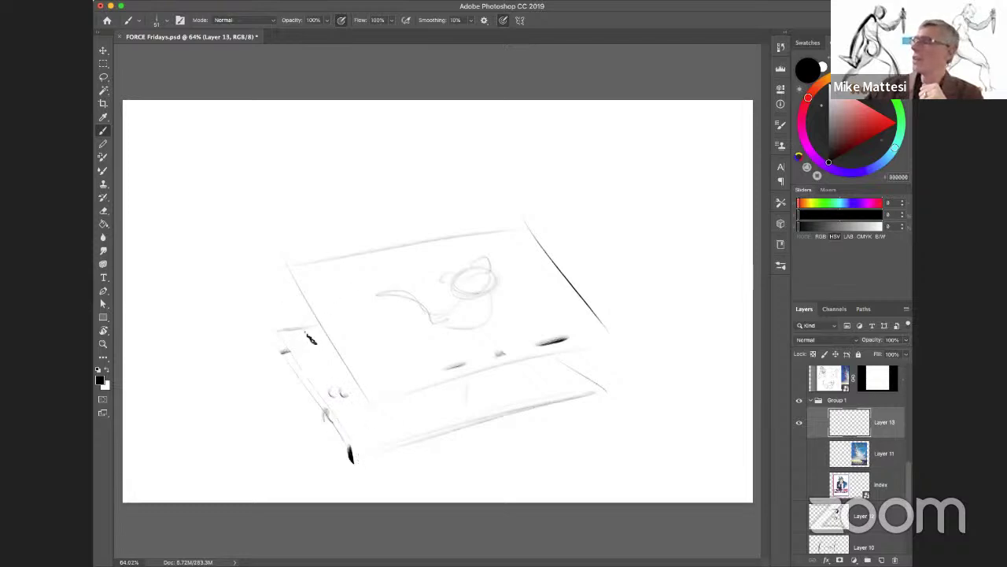
# Step: Draw the left and front edges of additional sheets between the top and bottom ones
pyautogui.moveTo(304, 325); pyautogui.dragTo(376, 431)
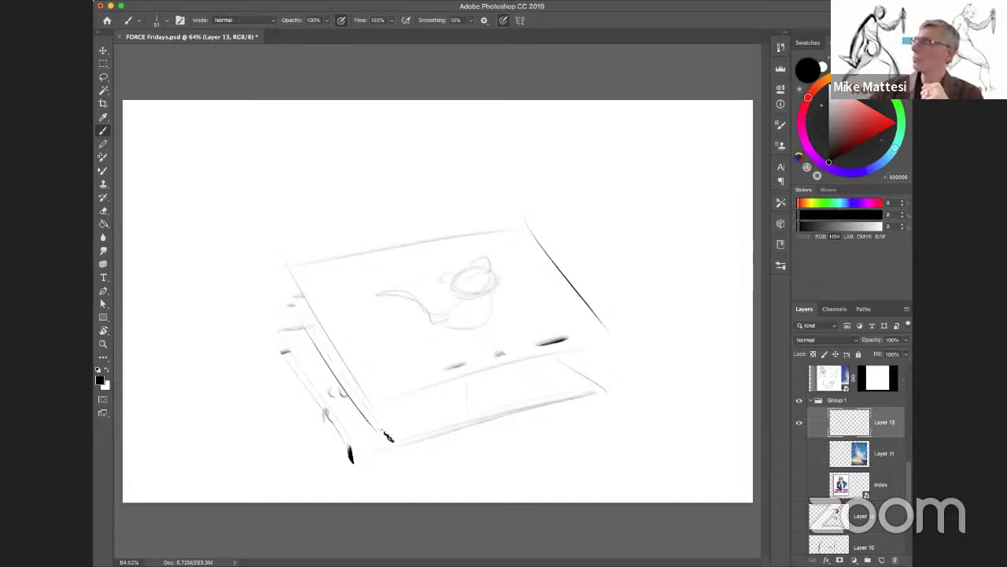
pyautogui.moveTo(387, 425); pyautogui.dragTo(568, 372)
pyautogui.moveTo(387, 432)
pyautogui.mouseDown()
pyautogui.moveTo(601, 375)
pyautogui.moveTo(568, 357)
pyautogui.moveTo(589, 371)
pyautogui.moveTo(563, 373)
pyautogui.moveTo(596, 370)
pyautogui.mouseUp()
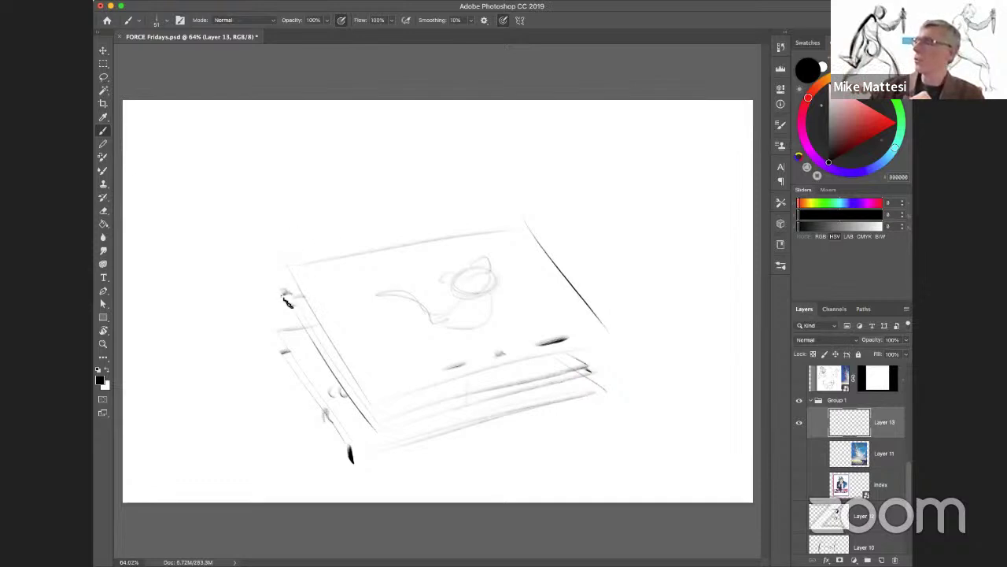
# Step: Add a small mark at the stack's left side and an arc rising from the top sheet's back edge, and erase the small figure
pyautogui.moveTo(315, 336); pyautogui.dragTo(322, 354)
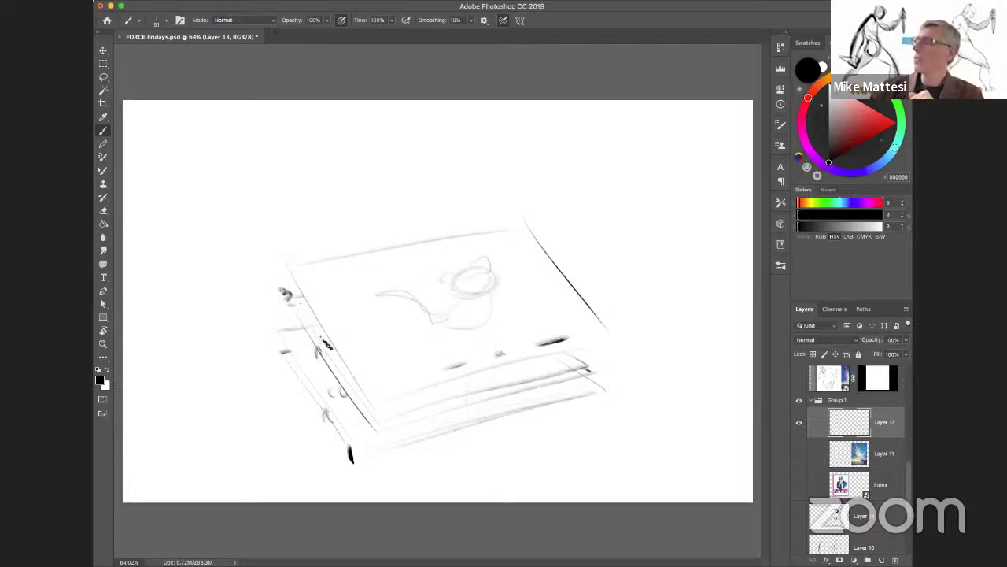
pyautogui.moveTo(472, 214); pyautogui.dragTo(500, 183)
pyautogui.moveTo(603, 159); pyautogui.dragTo(543, 157)
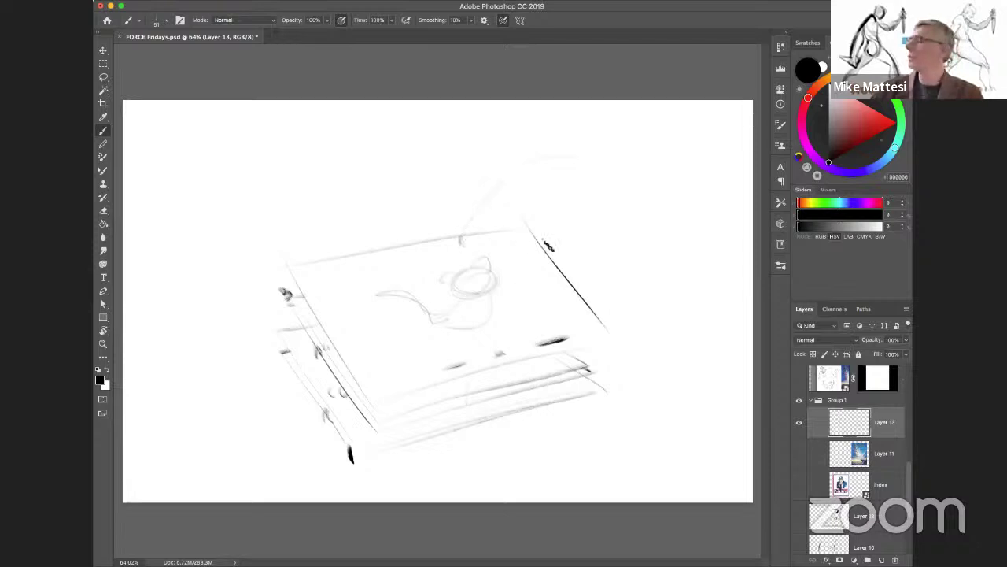
pyautogui.moveTo(443, 310)
pyautogui.mouseDown()
pyautogui.moveTo(503, 273)
pyautogui.moveTo(380, 303)
pyautogui.moveTo(470, 294)
pyautogui.moveTo(500, 320)
pyautogui.moveTo(518, 301)
pyautogui.mouseUp()
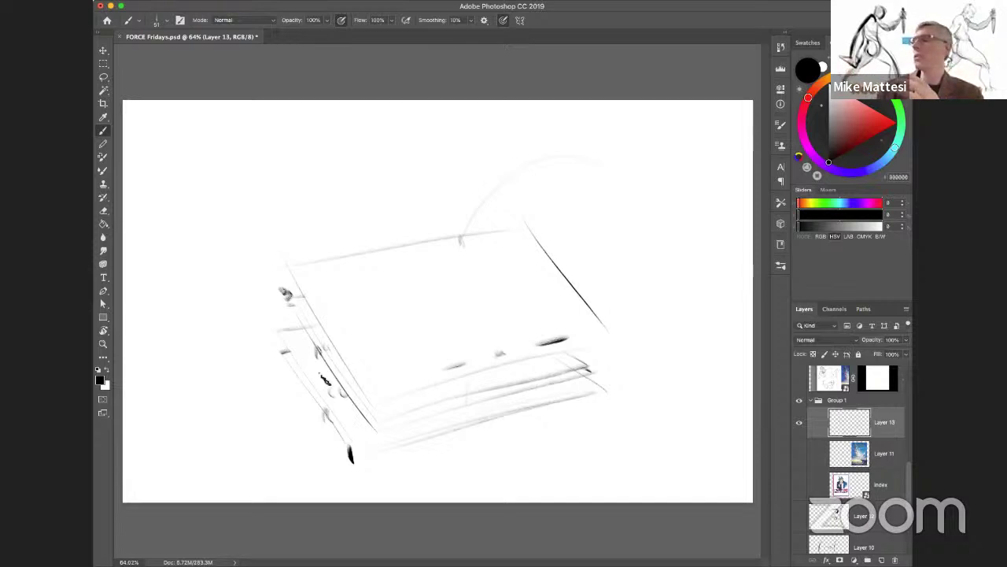
# Step: Draw two lines extending left from the stack, and darken the left edges of the middle and bottom sheets with heavy strokes
pyautogui.moveTo(321, 421); pyautogui.dragTo(223, 446)
pyautogui.moveTo(285, 363); pyautogui.dragTo(202, 388)
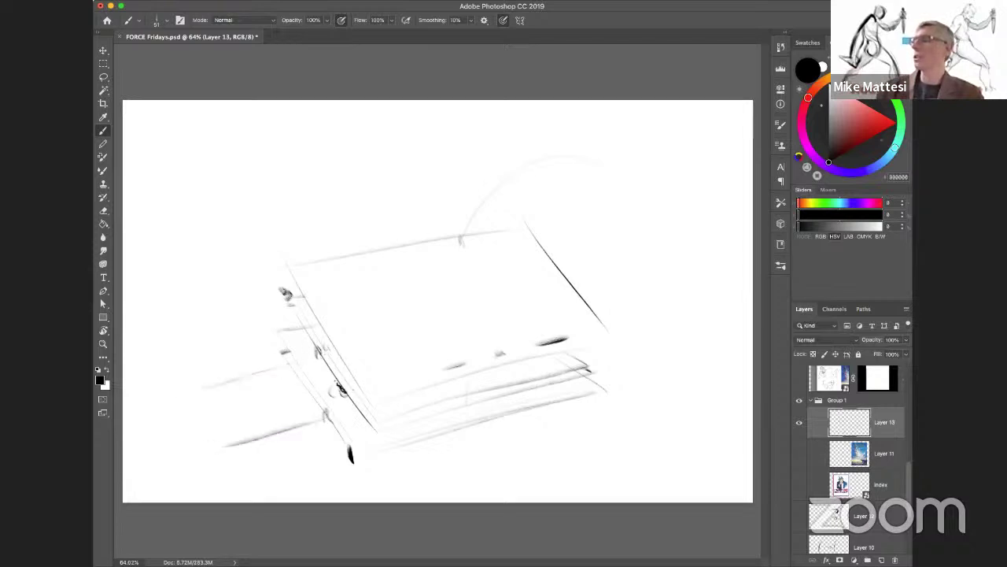
pyautogui.moveTo(285, 292); pyautogui.dragTo(377, 424)
pyautogui.moveTo(279, 332); pyautogui.dragTo(362, 455)
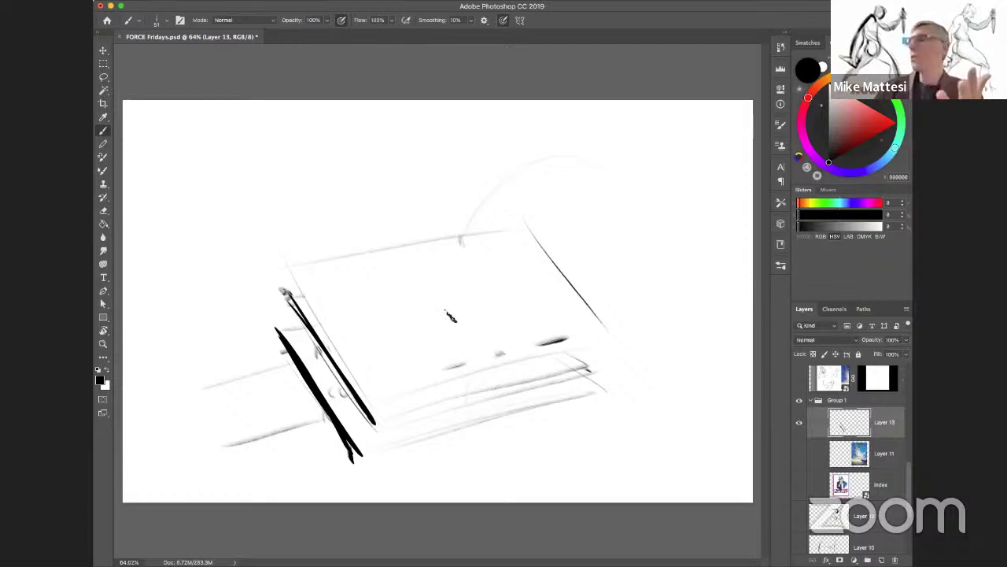
# Step: Sketch a small eared animal with a tail and legs in light cyan on the top sheet
pyautogui.click(857, 143)
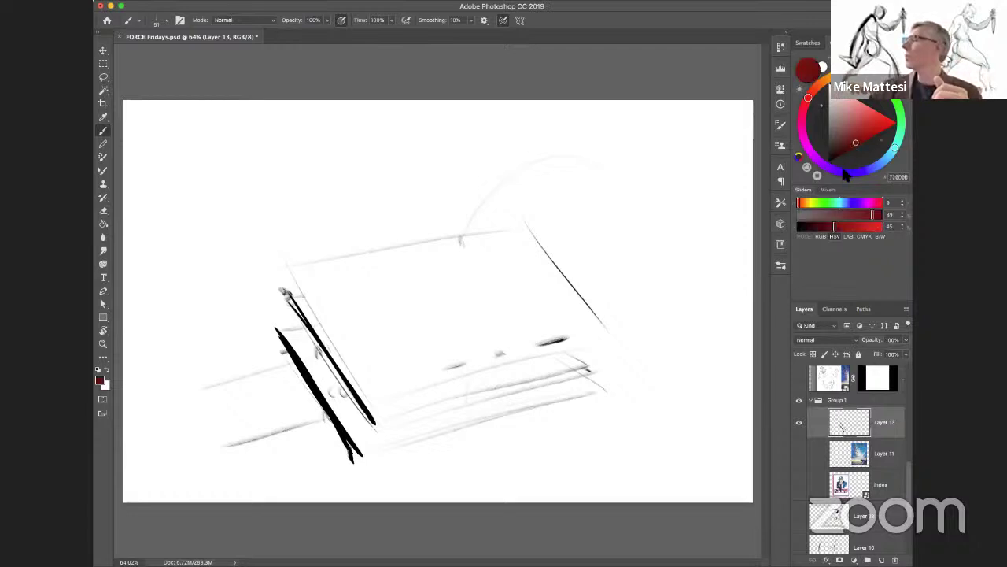
pyautogui.moveTo(864, 162); pyautogui.dragTo(887, 121)
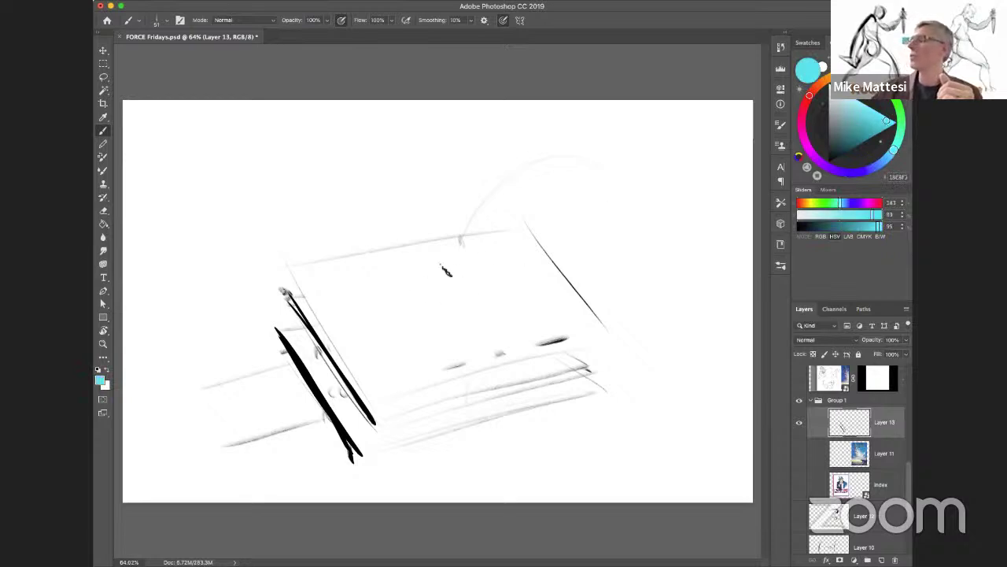
pyautogui.moveTo(476, 301)
pyautogui.mouseDown()
pyautogui.moveTo(456, 269)
pyautogui.moveTo(462, 314)
pyautogui.moveTo(427, 277)
pyautogui.moveTo(472, 303)
pyautogui.moveTo(412, 327)
pyautogui.moveTo(481, 307)
pyautogui.moveTo(410, 329)
pyautogui.moveTo(483, 298)
pyautogui.moveTo(408, 327)
pyautogui.moveTo(467, 306)
pyautogui.moveTo(425, 333)
pyautogui.moveTo(444, 275)
pyautogui.moveTo(419, 276)
pyautogui.moveTo(466, 265)
pyautogui.moveTo(487, 272)
pyautogui.moveTo(420, 327)
pyautogui.moveTo(394, 307)
pyautogui.moveTo(435, 343)
pyautogui.moveTo(429, 351)
pyautogui.moveTo(437, 329)
pyautogui.moveTo(492, 333)
pyautogui.moveTo(473, 311)
pyautogui.moveTo(477, 337)
pyautogui.mouseUp()
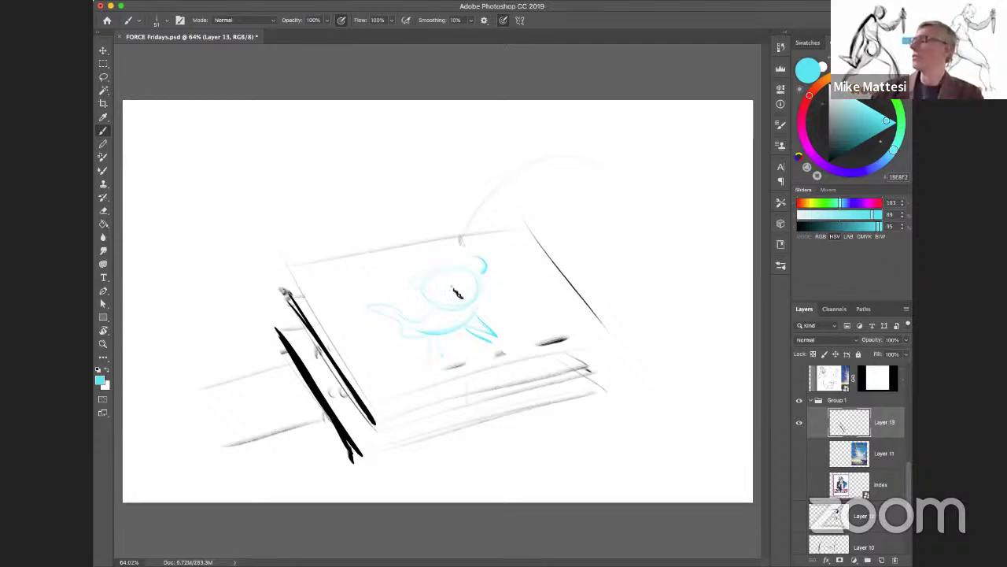
# Step: Outline the cyan animal's ears, top of the head and belly with thinner black strokes
pyautogui.click(98, 370)
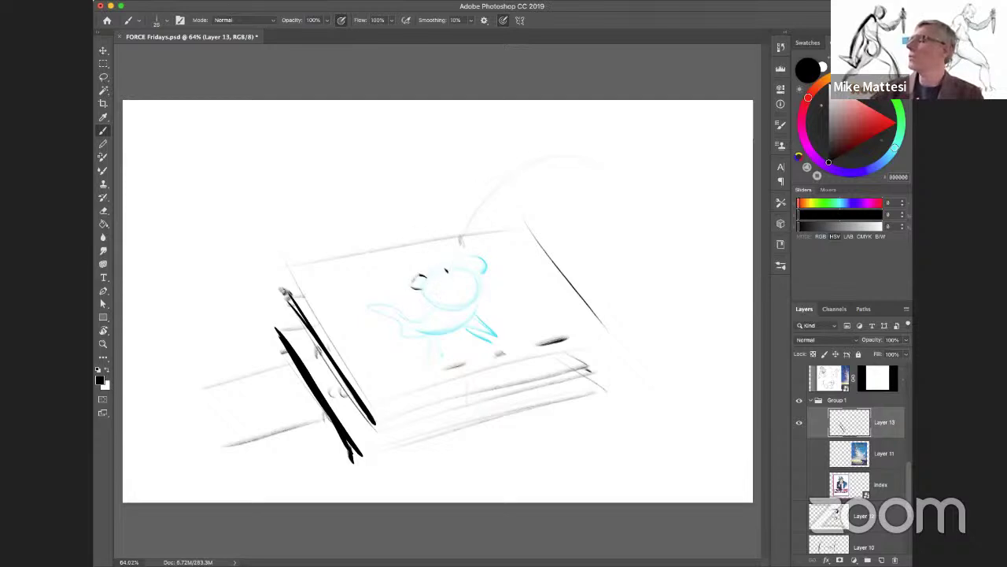
pyautogui.moveTo(426, 275); pyautogui.dragTo(464, 266)
pyautogui.moveTo(476, 309); pyautogui.dragTo(419, 332)
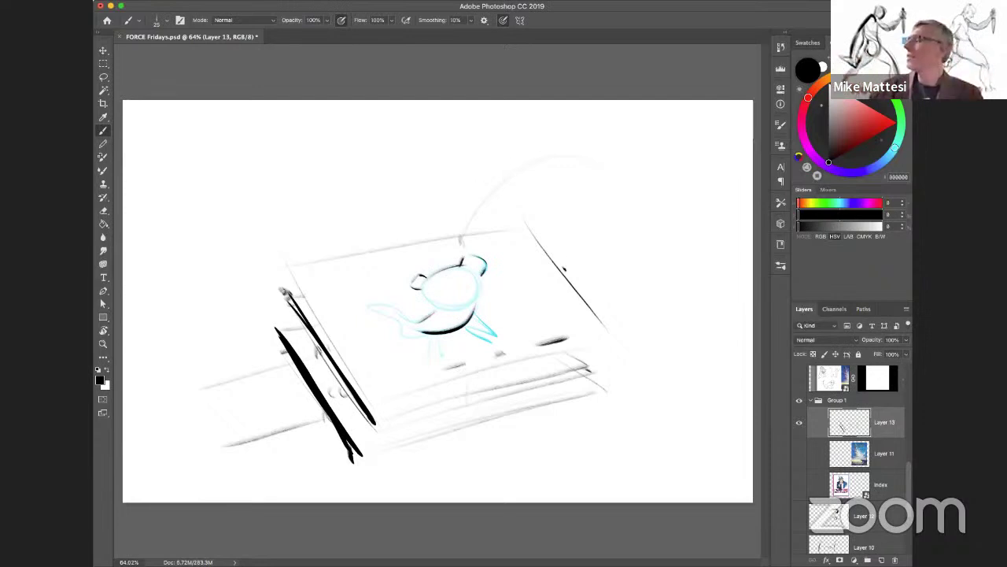
# Step: Draw a short leader from the top sheet's right edge to a handwritten equation starting "1 =", with lines above and below it
pyautogui.moveTo(555, 271); pyautogui.dragTo(582, 262)
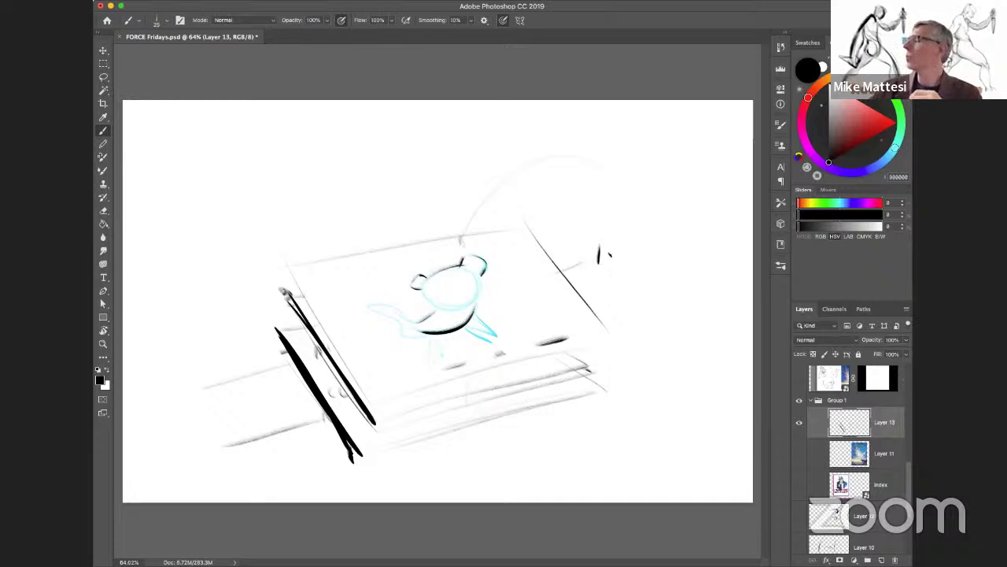
pyautogui.moveTo(647, 252); pyautogui.dragTo(677, 253)
pyautogui.moveTo(605, 272); pyautogui.dragTo(667, 270)
pyautogui.moveTo(588, 230); pyautogui.dragTo(691, 226)
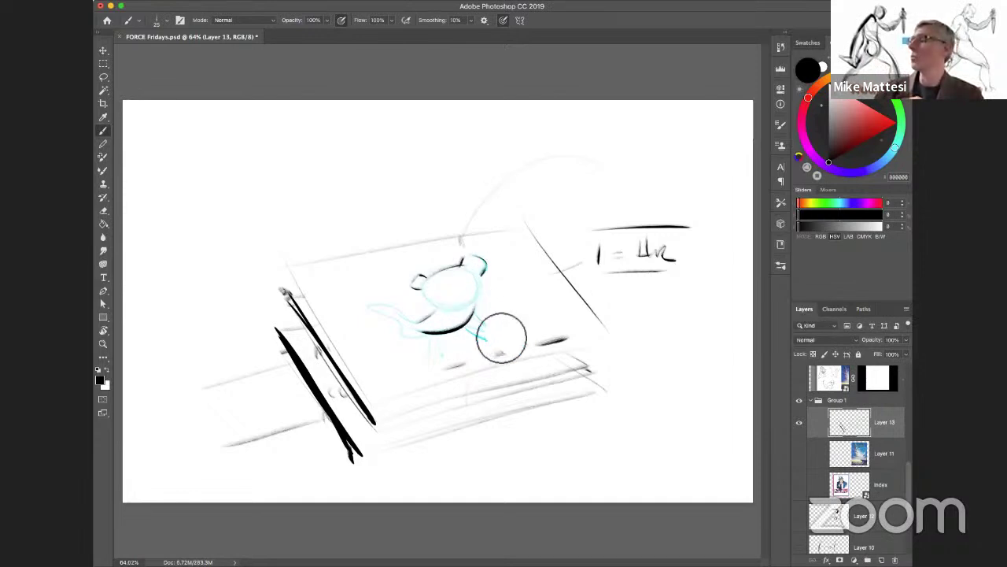
# Step: Erase the animal figure and draw a larger rounded head with two ears on the top sheet
pyautogui.moveTo(511, 306)
pyautogui.mouseDown()
pyautogui.moveTo(471, 294)
pyautogui.moveTo(388, 297)
pyautogui.moveTo(372, 308)
pyautogui.moveTo(378, 337)
pyautogui.mouseUp()
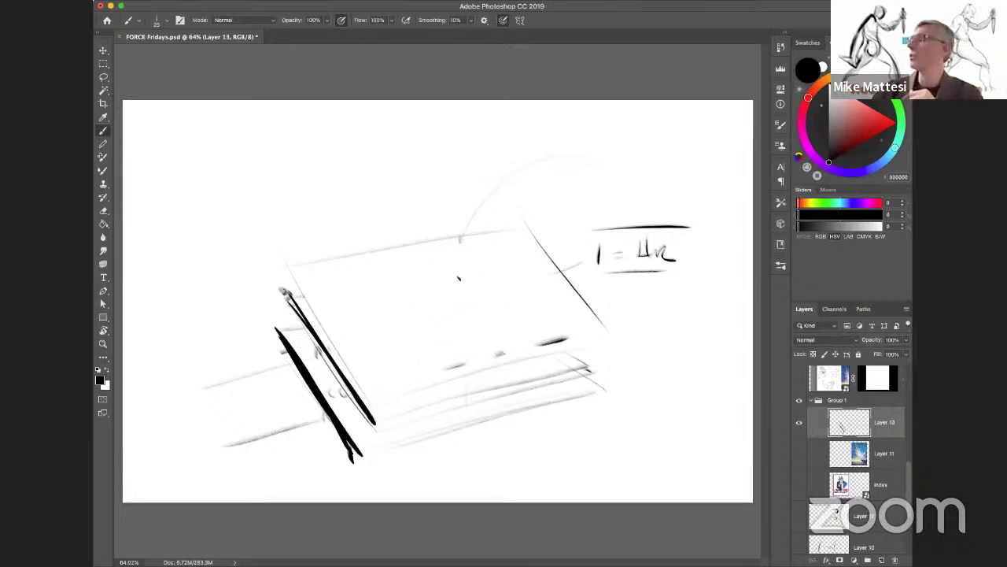
pyautogui.moveTo(445, 277)
pyautogui.mouseDown()
pyautogui.moveTo(437, 269)
pyautogui.moveTo(425, 286)
pyautogui.moveTo(474, 259)
pyautogui.moveTo(493, 272)
pyautogui.mouseUp()
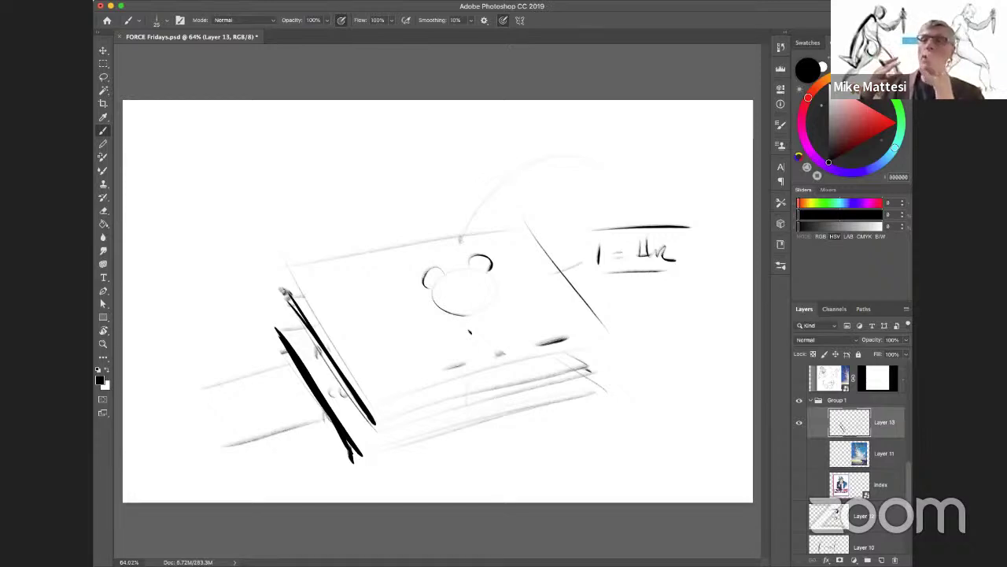
# Step: Draw tilted nested ovals in the empty area above the stack's left side, with a leader line to a "D" label
pyautogui.moveTo(255, 155)
pyautogui.mouseDown()
pyautogui.moveTo(254, 222)
pyautogui.moveTo(221, 235)
pyautogui.moveTo(270, 142)
pyautogui.moveTo(243, 240)
pyautogui.moveTo(221, 210)
pyautogui.moveTo(235, 204)
pyautogui.moveTo(221, 235)
pyautogui.moveTo(229, 202)
pyautogui.moveTo(231, 229)
pyautogui.moveTo(238, 195)
pyautogui.moveTo(229, 205)
pyautogui.moveTo(248, 189)
pyautogui.moveTo(223, 233)
pyautogui.moveTo(246, 214)
pyautogui.moveTo(241, 184)
pyautogui.moveTo(226, 246)
pyautogui.moveTo(271, 207)
pyautogui.moveTo(249, 191)
pyautogui.moveTo(243, 224)
pyautogui.moveTo(285, 225)
pyautogui.mouseUp()
pyautogui.moveTo(289, 216)
pyautogui.mouseDown()
pyautogui.moveTo(290, 231)
pyautogui.moveTo(303, 230)
pyautogui.mouseUp()
pyautogui.moveTo(310, 221); pyautogui.dragTo(313, 217)
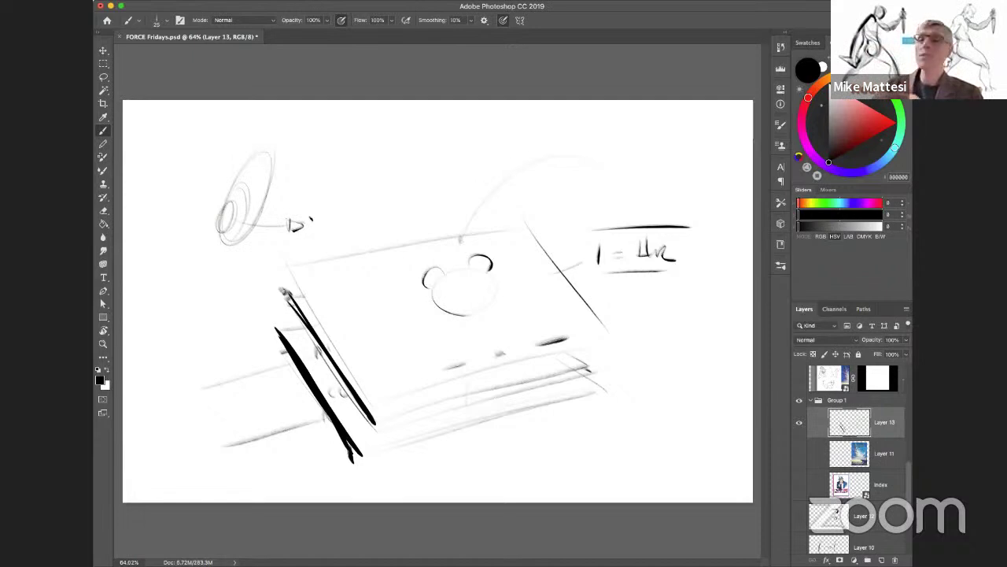
# Step: Add a rounded nose and whiskers on both sides of the animal head, with small dots on the left whiskers
pyautogui.moveTo(469, 292)
pyautogui.mouseDown()
pyautogui.moveTo(491, 297)
pyautogui.moveTo(490, 310)
pyautogui.moveTo(468, 315)
pyautogui.moveTo(479, 309)
pyautogui.moveTo(456, 303)
pyautogui.moveTo(458, 336)
pyautogui.mouseUp()
pyautogui.moveTo(493, 288)
pyautogui.mouseDown()
pyautogui.moveTo(516, 282)
pyautogui.moveTo(527, 305)
pyautogui.mouseUp()
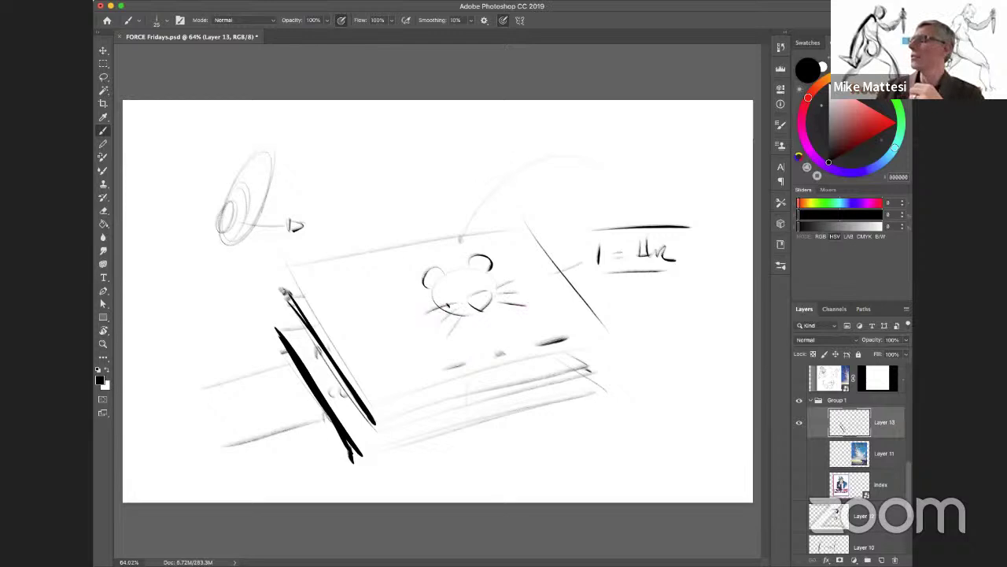
pyautogui.moveTo(431, 318)
pyautogui.mouseDown()
pyautogui.moveTo(458, 308)
pyautogui.moveTo(454, 318)
pyautogui.mouseUp()
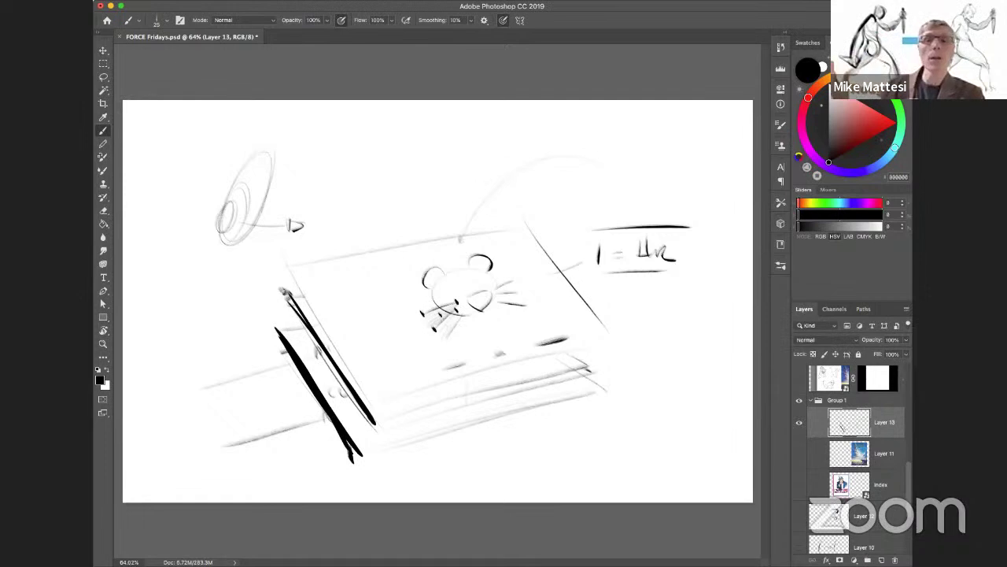
# Step: Write a circled 2 at the top sheet's back-left corner
pyautogui.moveTo(293, 254)
pyautogui.mouseDown()
pyautogui.moveTo(310, 268)
pyautogui.moveTo(284, 268)
pyautogui.moveTo(305, 249)
pyautogui.mouseUp()
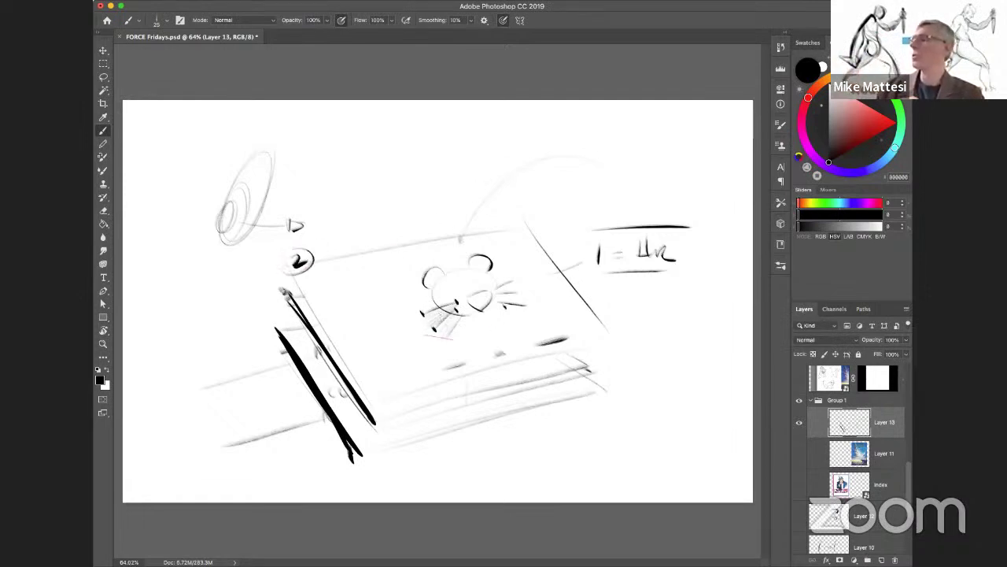
pyautogui.moveTo(284, 351); pyautogui.dragTo(289, 358)
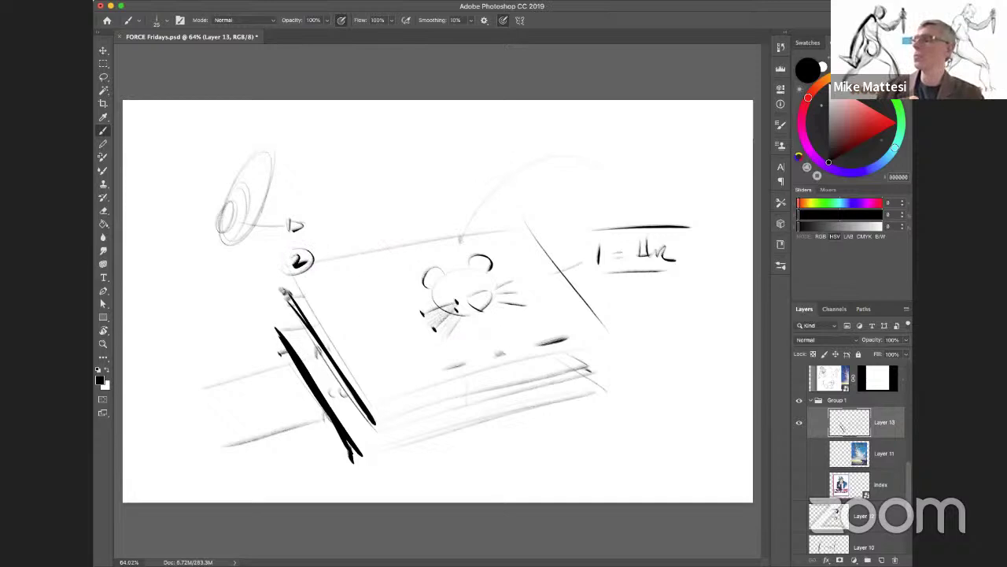
pyautogui.hotkey('ctrl', 'z')
# Step: Draw two arcs with small end circles from the heavy left edges, and ring the whole stack with a large ellipse
pyautogui.moveTo(277, 324)
pyautogui.mouseDown()
pyautogui.moveTo(347, 289)
pyautogui.moveTo(374, 297)
pyautogui.moveTo(321, 271)
pyautogui.moveTo(287, 306)
pyautogui.mouseUp()
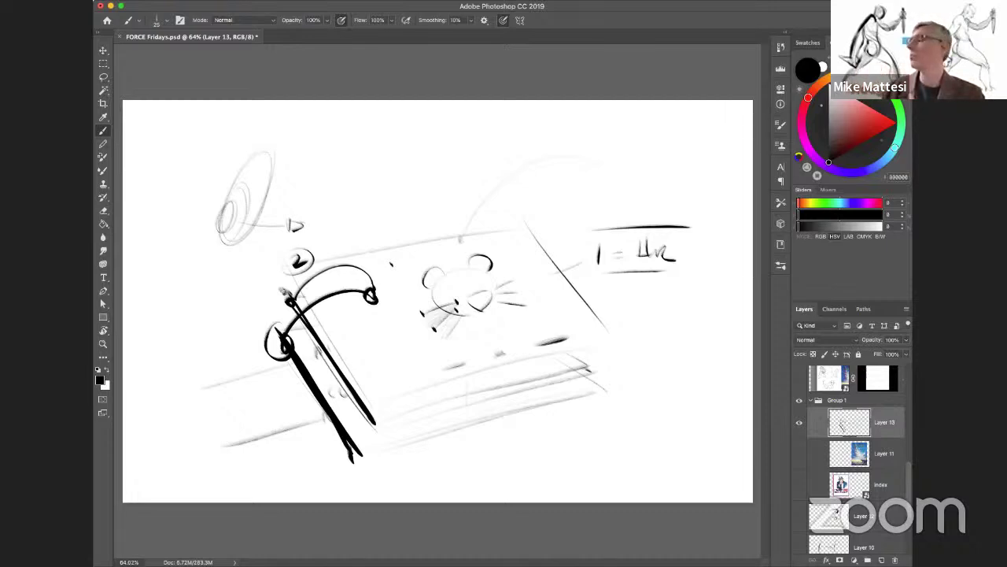
pyautogui.moveTo(474, 171)
pyautogui.mouseDown()
pyautogui.moveTo(259, 236)
pyautogui.moveTo(614, 409)
pyautogui.moveTo(472, 168)
pyautogui.mouseUp()
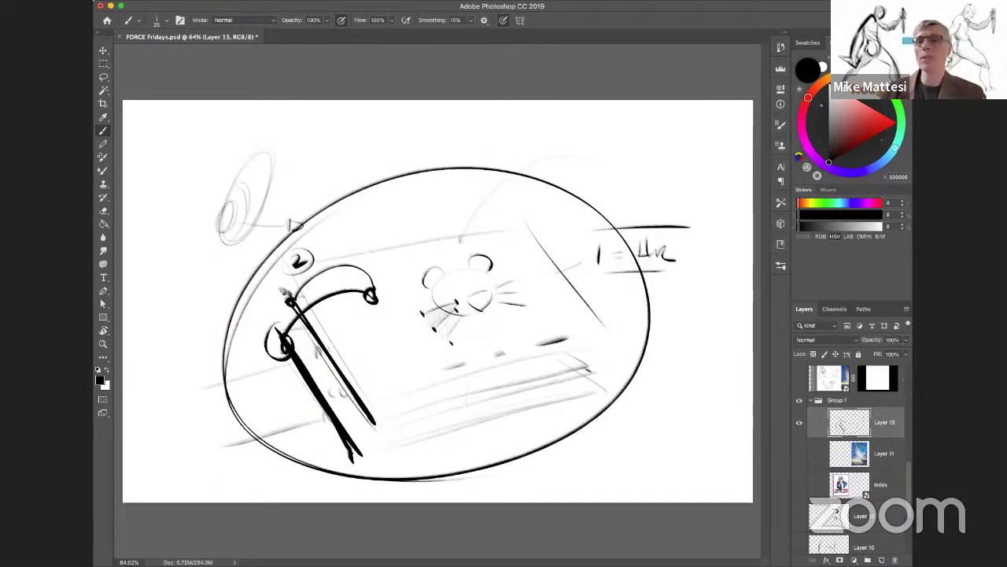
# Step: Collapse and hide Group 1, and show the layer of hyena and lion line drawings for a closer look
pyautogui.click(817, 401)
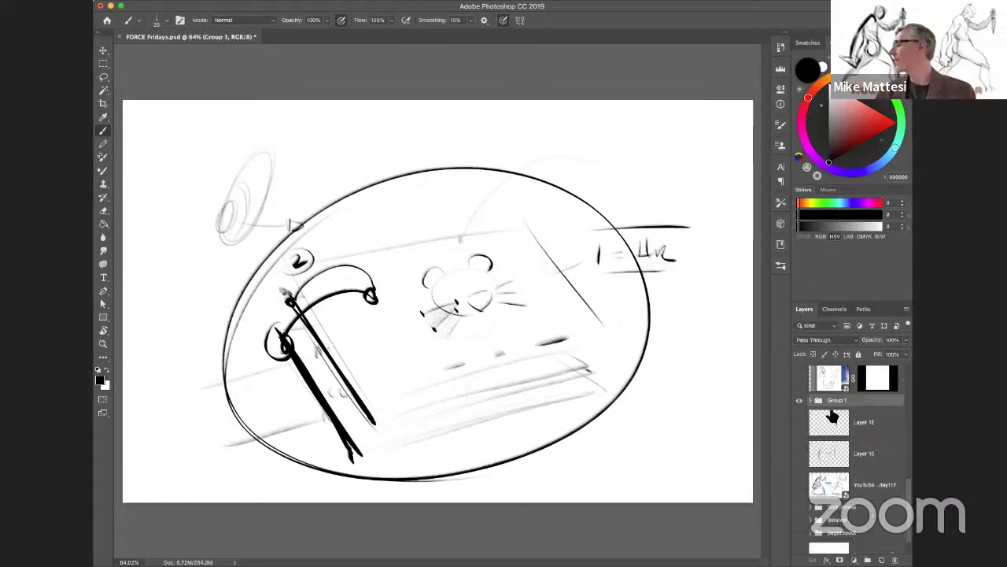
pyautogui.click(799, 401)
pyautogui.click(798, 378)
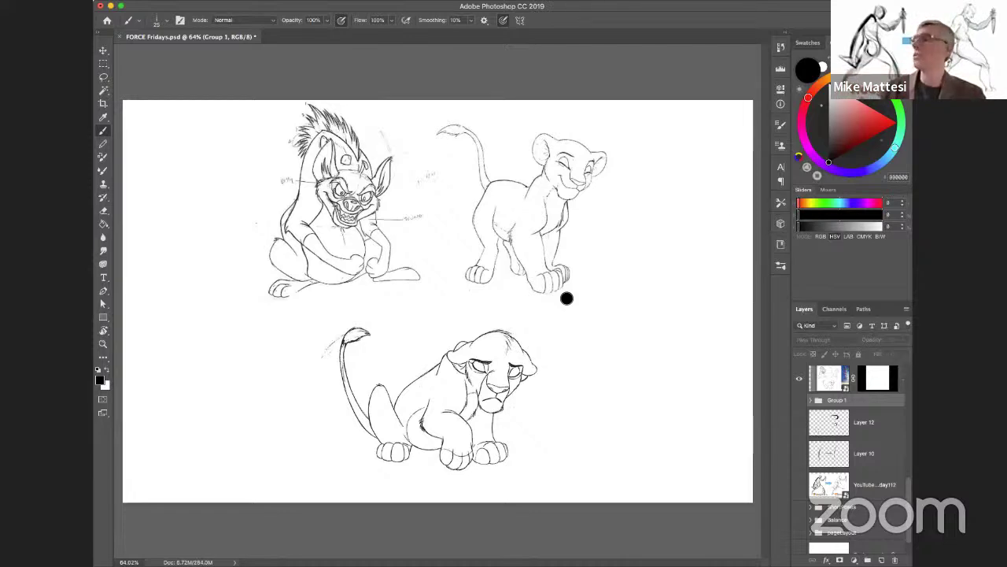
pyautogui.press('z')
pyautogui.moveTo(313, 172); pyautogui.dragTo(362, 149)
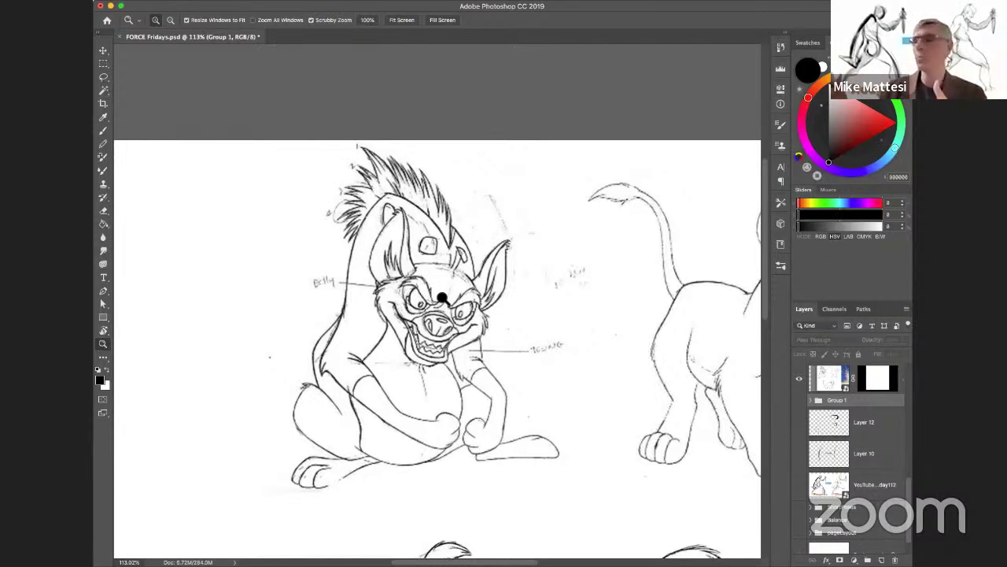
pyautogui.scroll(-5, 443, 343)
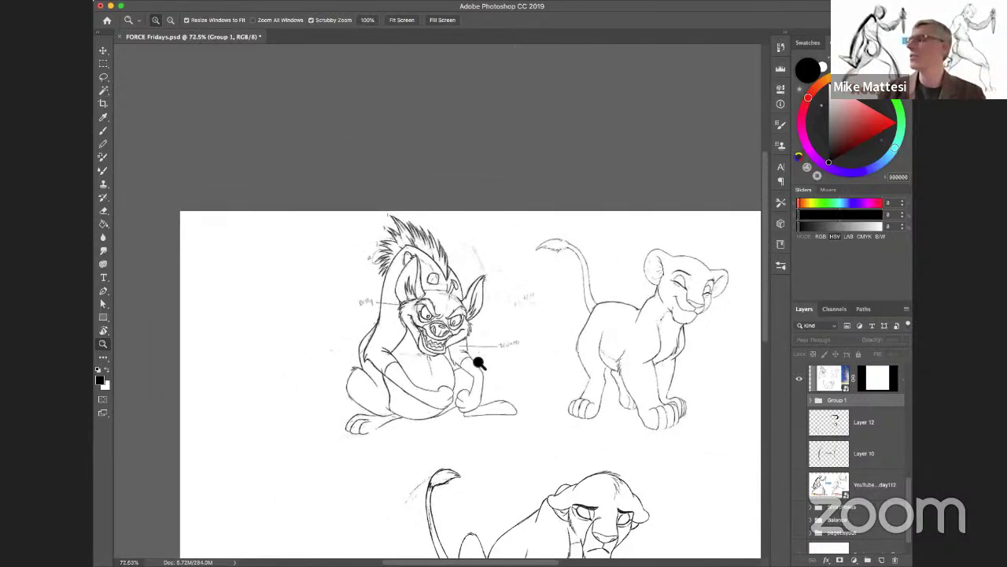
pyautogui.scroll(-5, 445, 288)
pyautogui.hscroll(3, 445, 288)
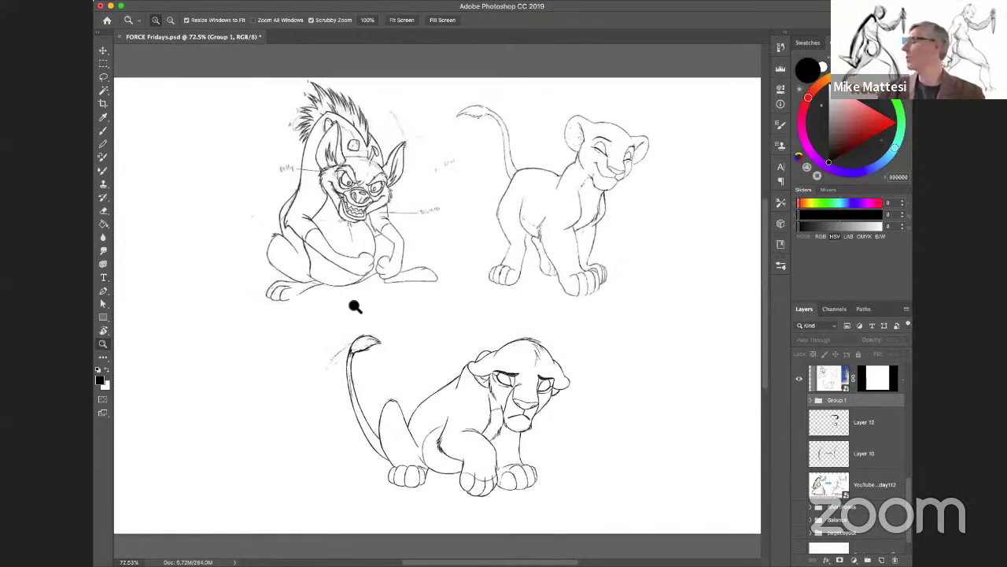
# Step: Show the "Find the right line" layer in place of the character drawings
pyautogui.scroll(2, 907, 480)
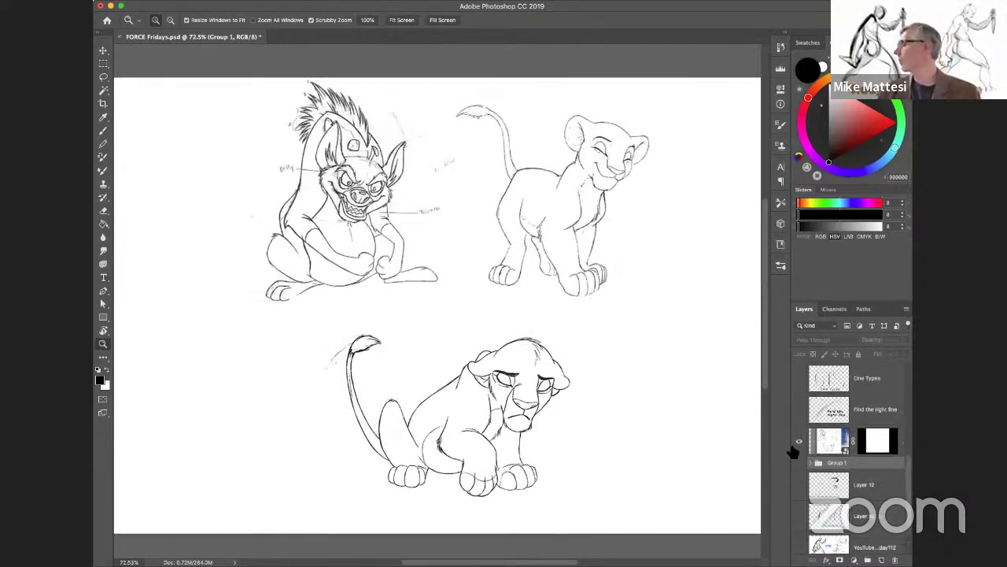
pyautogui.click(800, 410)
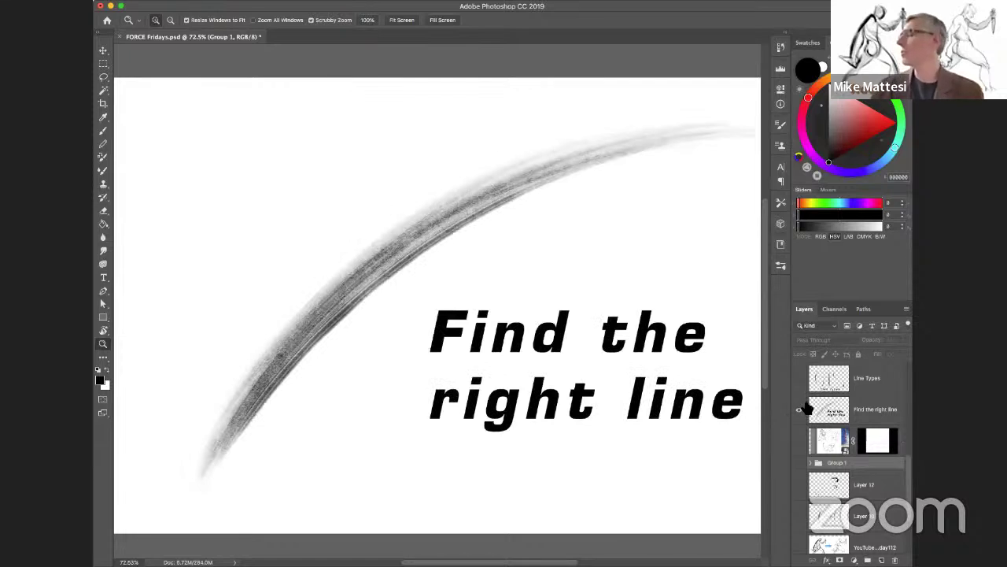
pyautogui.moveTo(571, 371); pyautogui.dragTo(544, 321)
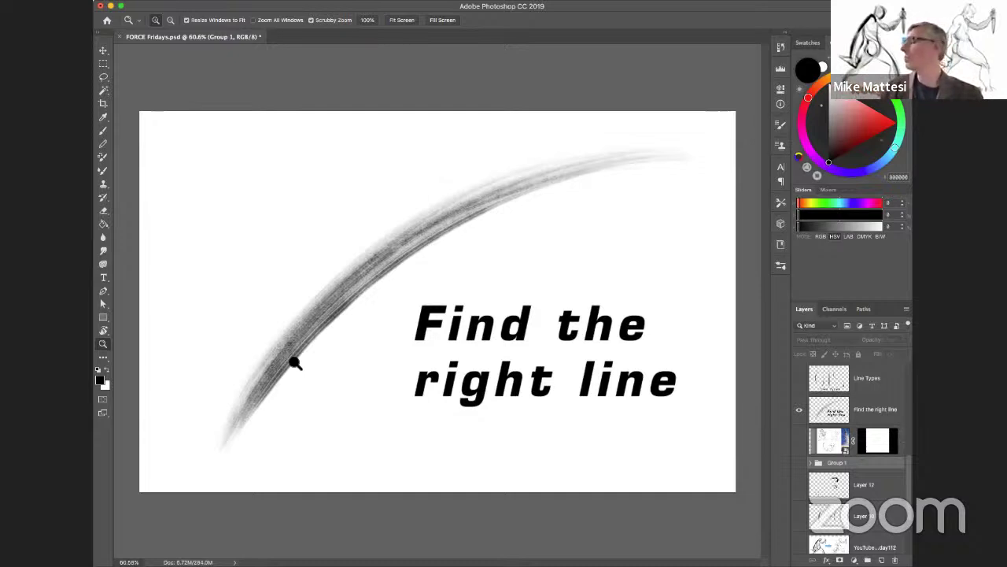
# Step: Replace the "Find the right line" layer with the Line Types layer, and add a new blank layer above it
pyautogui.click(798, 410)
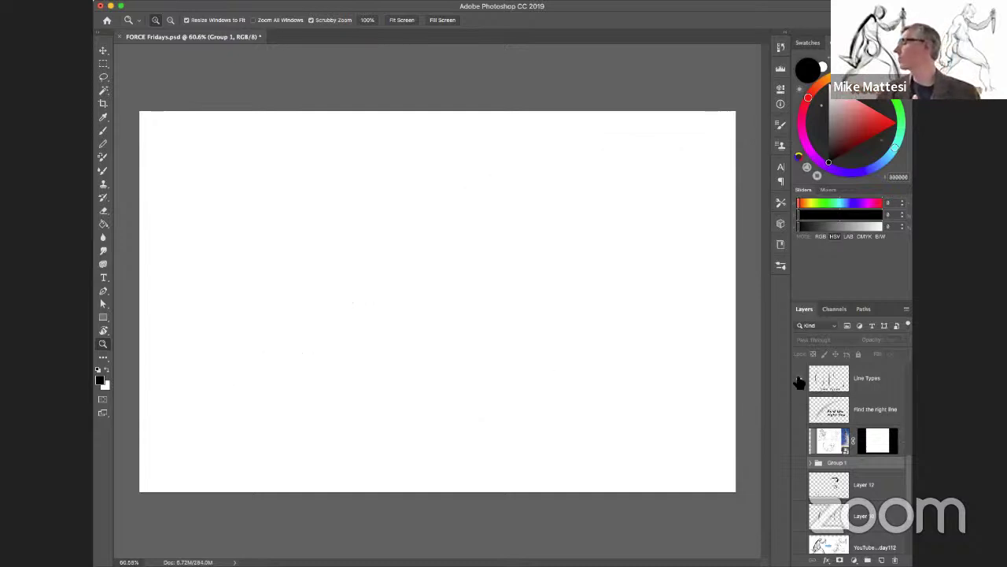
pyautogui.click(798, 378)
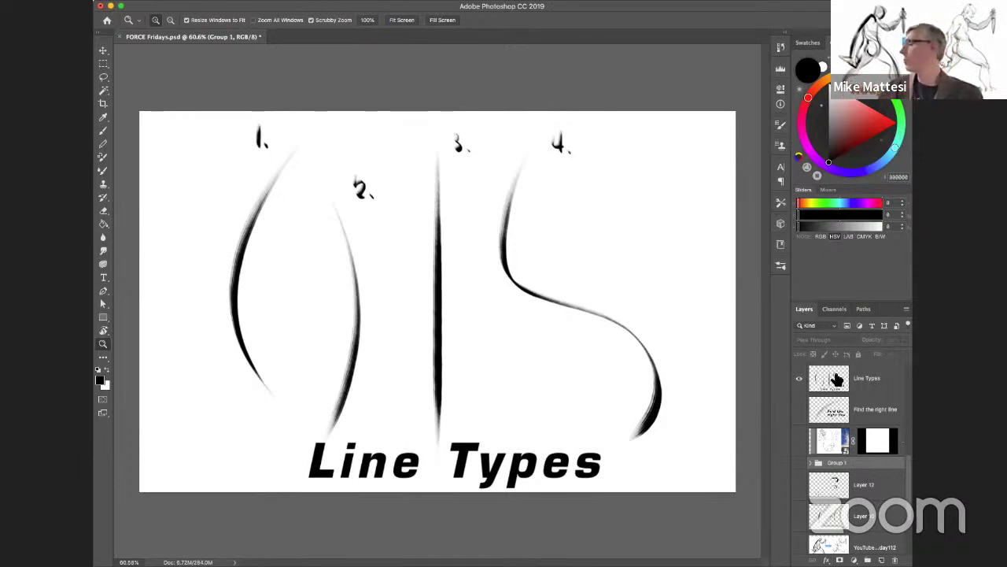
pyautogui.click(892, 378)
pyautogui.hotkey('ctrl', 'shift', 'alt', 'n')
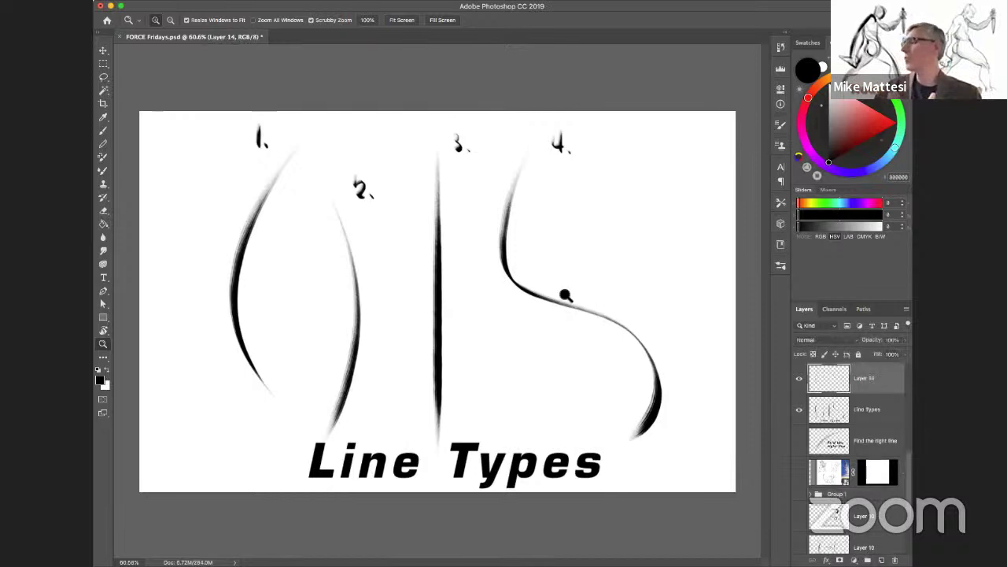
# Step: Split line 4's S-curve with a diagonal brush stroke, number its halves 1 and 2, and loop a circle around line 2's middle
pyautogui.press('b')
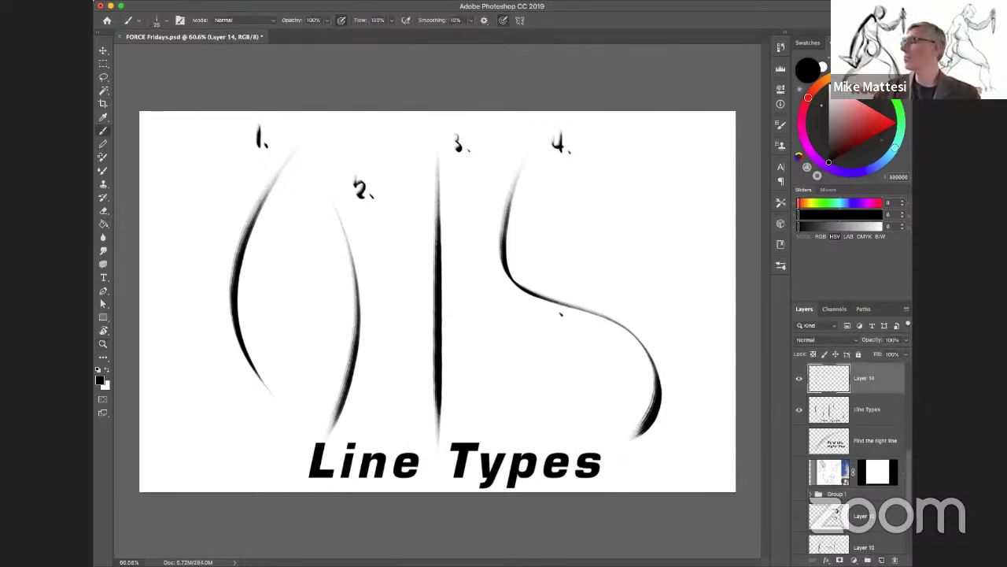
pyautogui.moveTo(543, 343); pyautogui.dragTo(626, 236)
pyautogui.moveTo(637, 288); pyautogui.dragTo(657, 300)
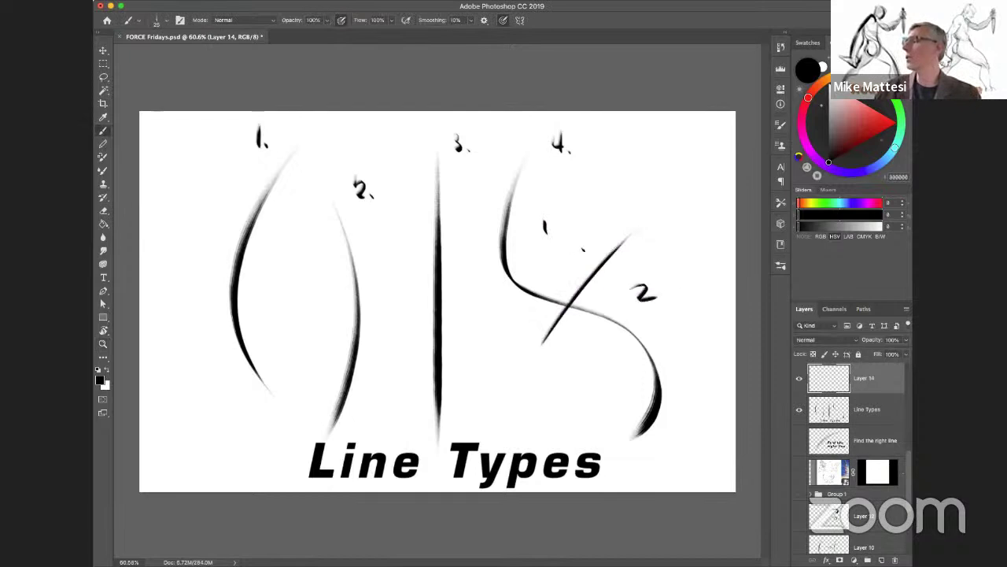
pyautogui.moveTo(358, 255)
pyautogui.mouseDown()
pyautogui.moveTo(376, 328)
pyautogui.moveTo(312, 336)
pyautogui.moveTo(349, 264)
pyautogui.moveTo(358, 356)
pyautogui.mouseUp()
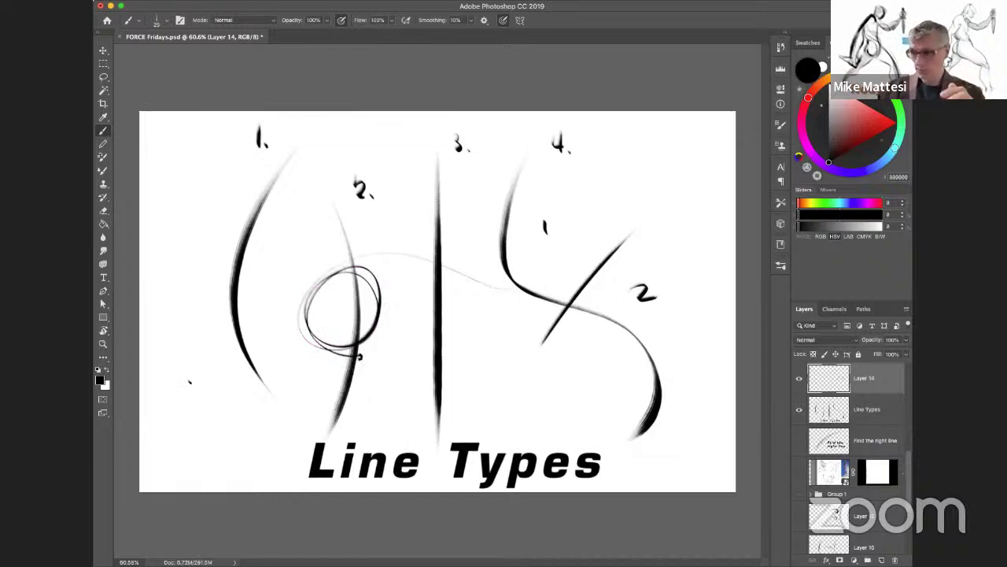
# Step: Draw a small C-curve and a straight line below line 1, with an arrow pointing at the curve and a circle over its middle
pyautogui.moveTo(194, 352); pyautogui.dragTo(212, 449)
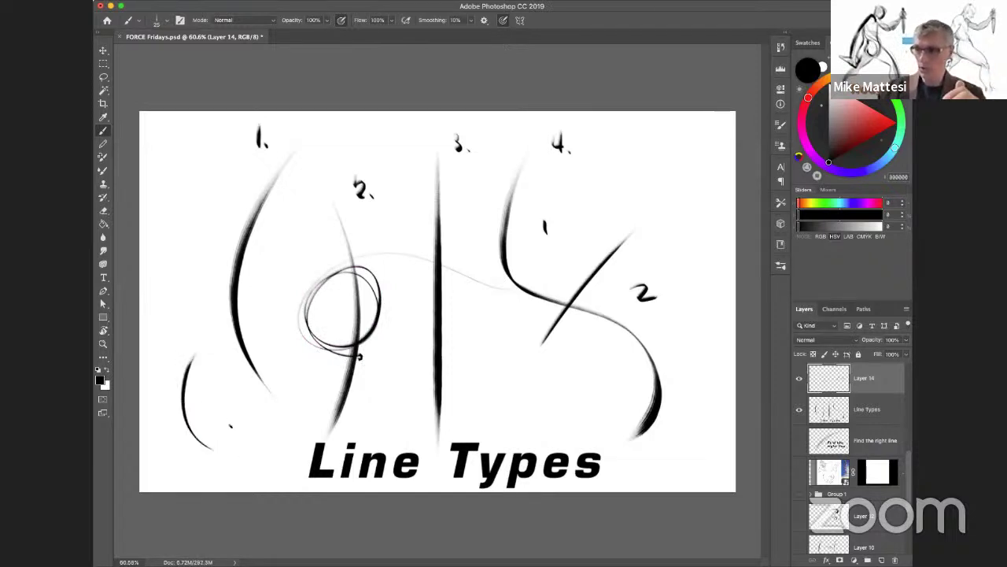
pyautogui.moveTo(226, 382); pyautogui.dragTo(232, 470)
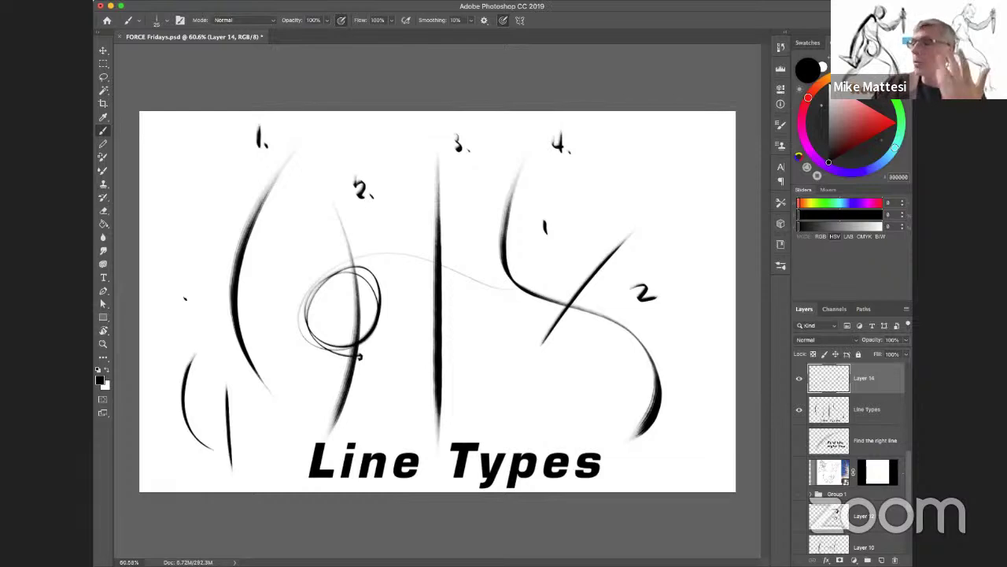
pyautogui.moveTo(181, 305); pyautogui.dragTo(188, 339)
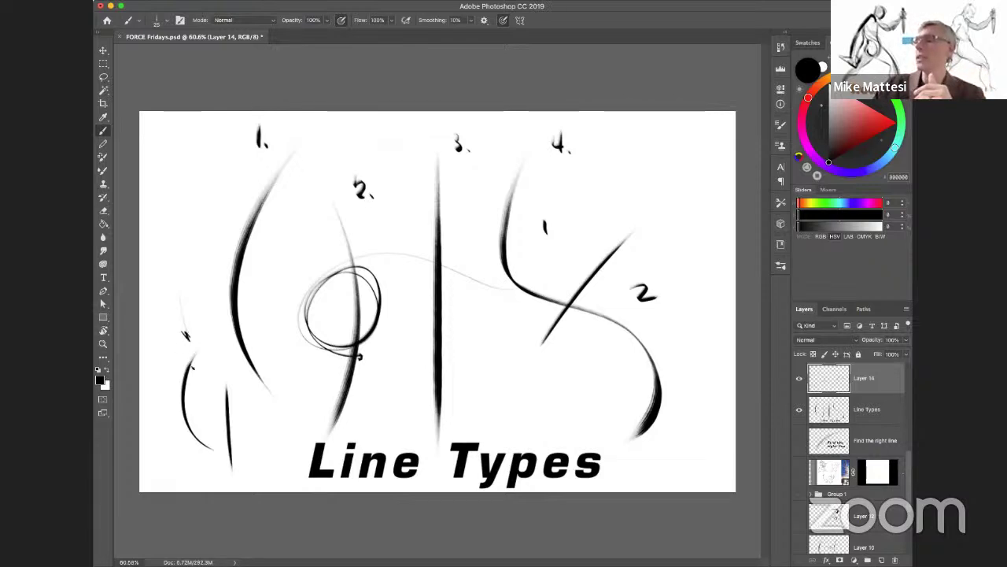
pyautogui.moveTo(167, 387)
pyautogui.mouseDown()
pyautogui.moveTo(206, 404)
pyautogui.moveTo(190, 379)
pyautogui.mouseUp()
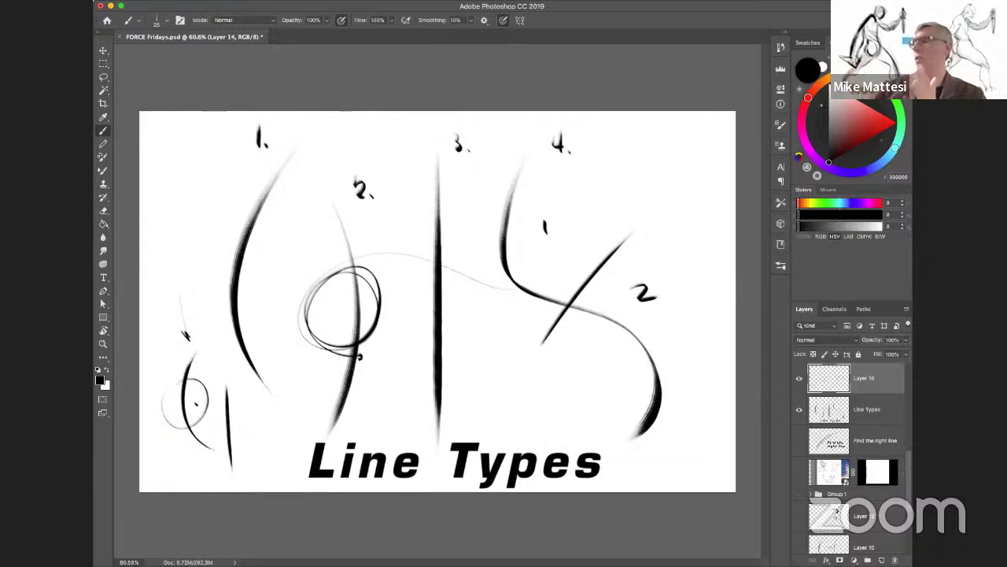
# Step: Write an "S" in quotation marks beside the number 4
pyautogui.moveTo(611, 164)
pyautogui.mouseDown()
pyautogui.moveTo(623, 191)
pyautogui.moveTo(603, 165)
pyautogui.mouseUp()
pyautogui.moveTo(639, 148); pyautogui.dragTo(650, 166)
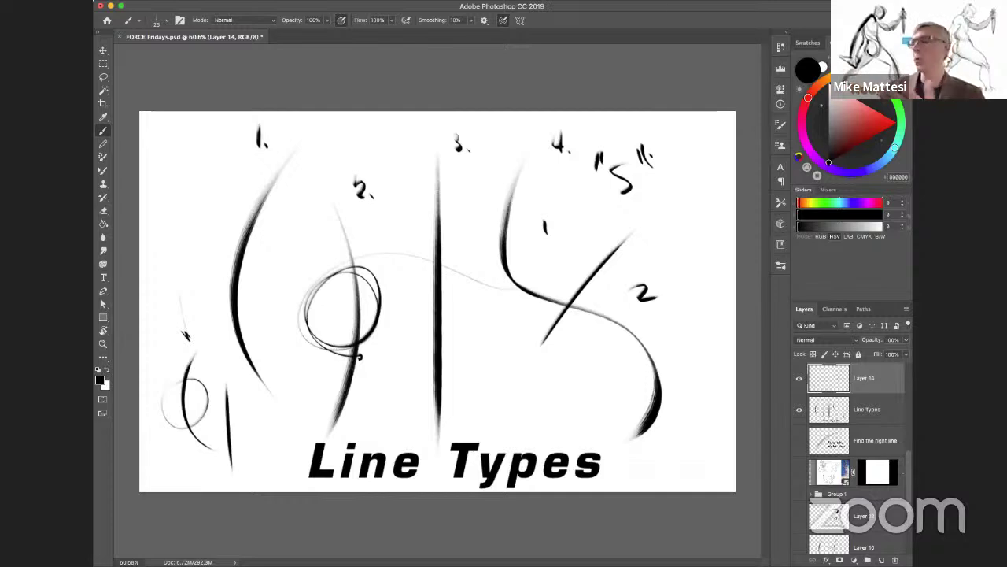
# Step: Hide the Line Types layer, leaving only its annotation layer, and draw a long shallow curve below the circle and diagonal stroke
pyautogui.click(800, 378)
pyautogui.click(800, 410)
pyautogui.click(799, 378)
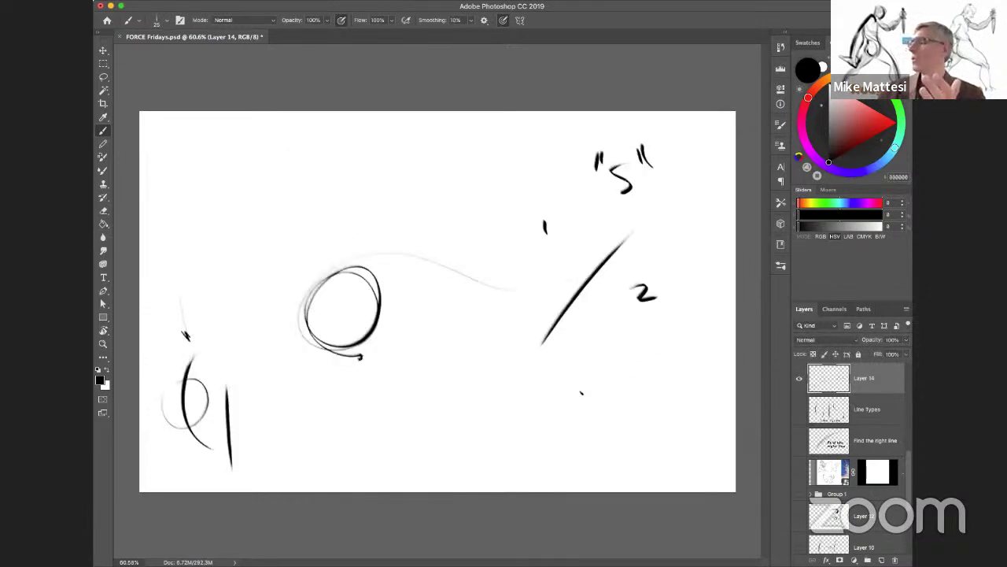
pyautogui.moveTo(650, 357)
pyautogui.mouseDown()
pyautogui.moveTo(454, 425)
pyautogui.moveTo(398, 429)
pyautogui.mouseUp()
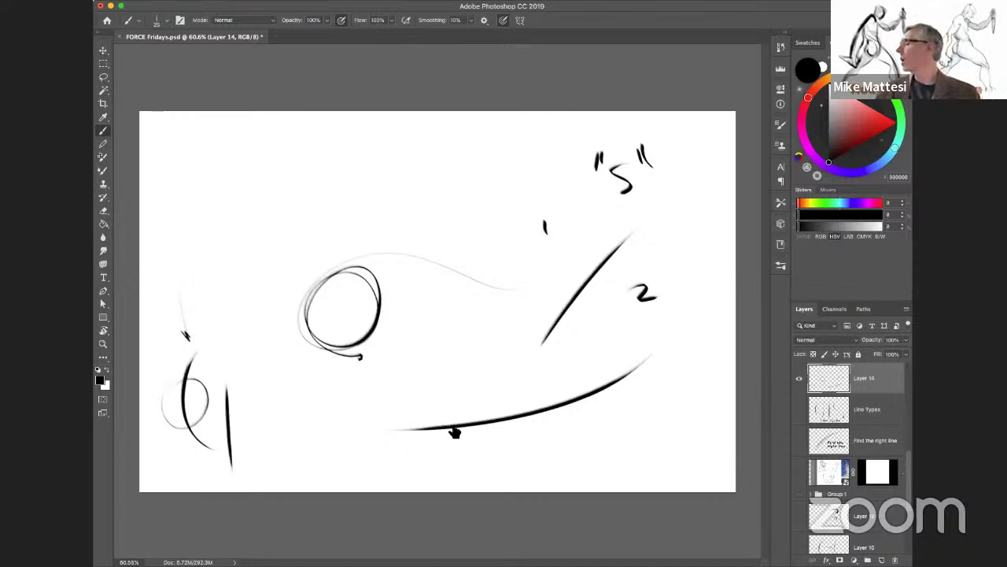
# Step: Hide the annotation layer and swap the visible Line Types layer for the Two Points layer
pyautogui.click(800, 377)
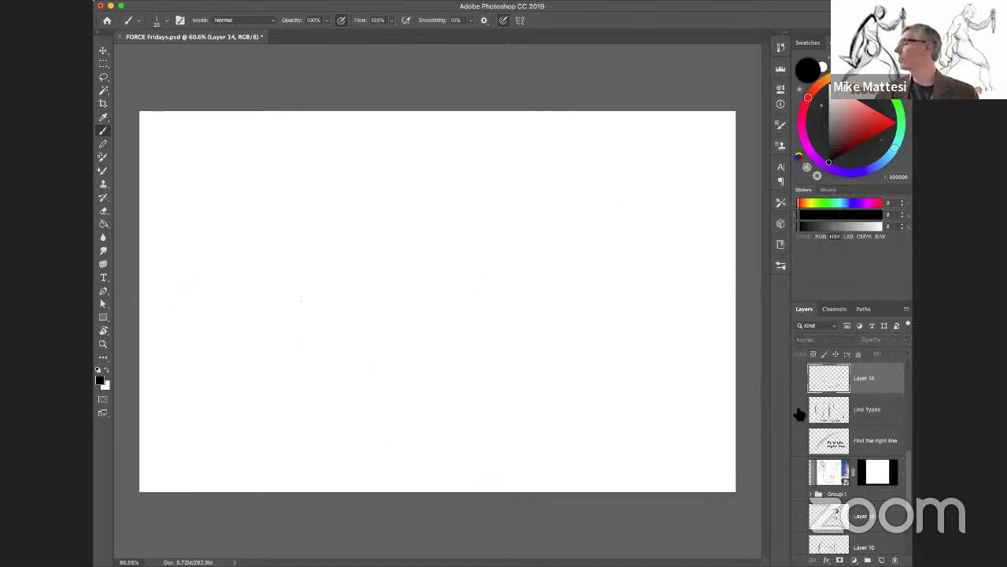
pyautogui.click(799, 409)
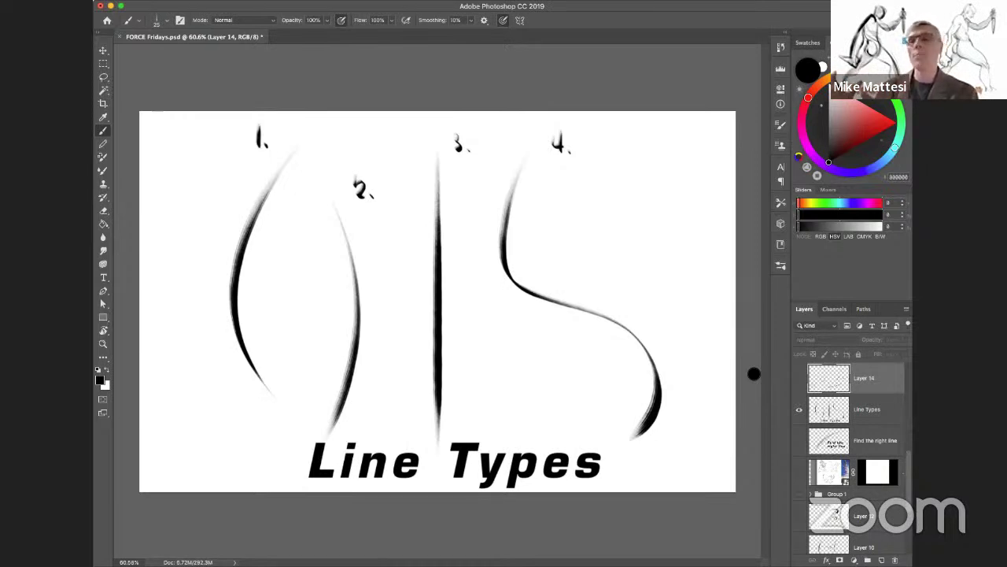
pyautogui.click(800, 409)
pyautogui.scroll(1, 909, 460)
pyautogui.scroll(1, 909, 460)
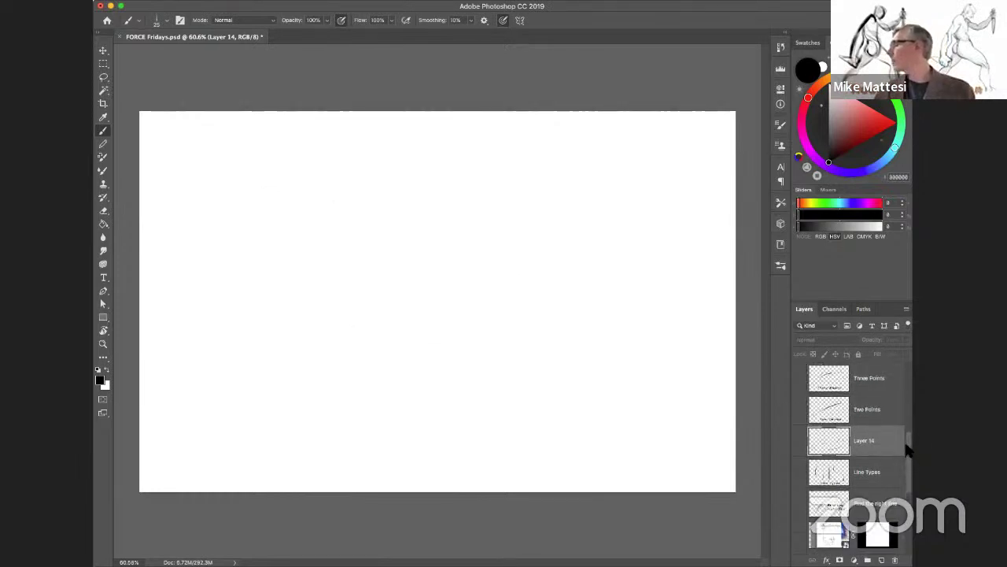
pyautogui.click(800, 409)
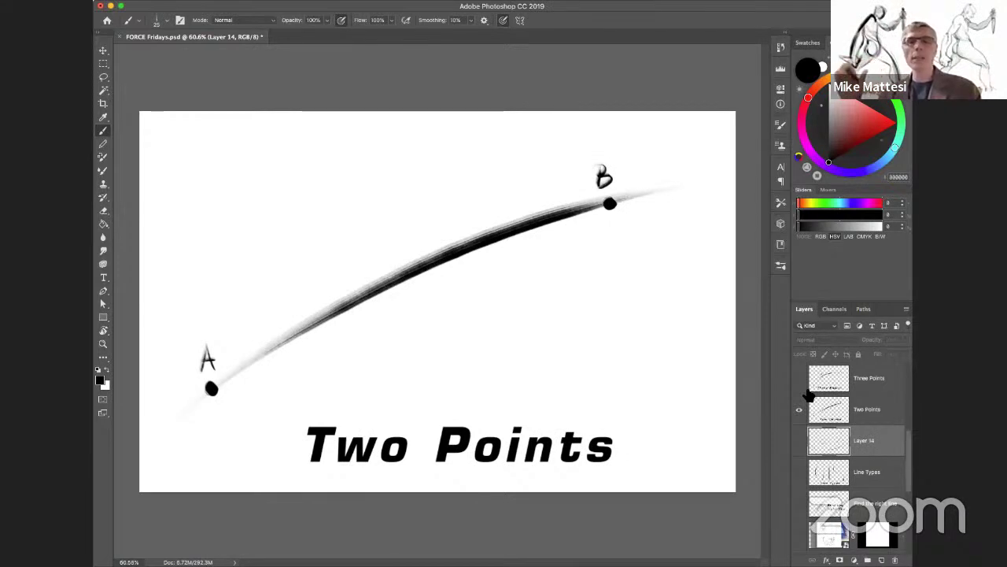
# Step: On a new layer above Two Points, write "BEG" above A, "IDEA" with a dash below the curve, and "END" above B
pyautogui.click(885, 408)
pyautogui.click(881, 560)
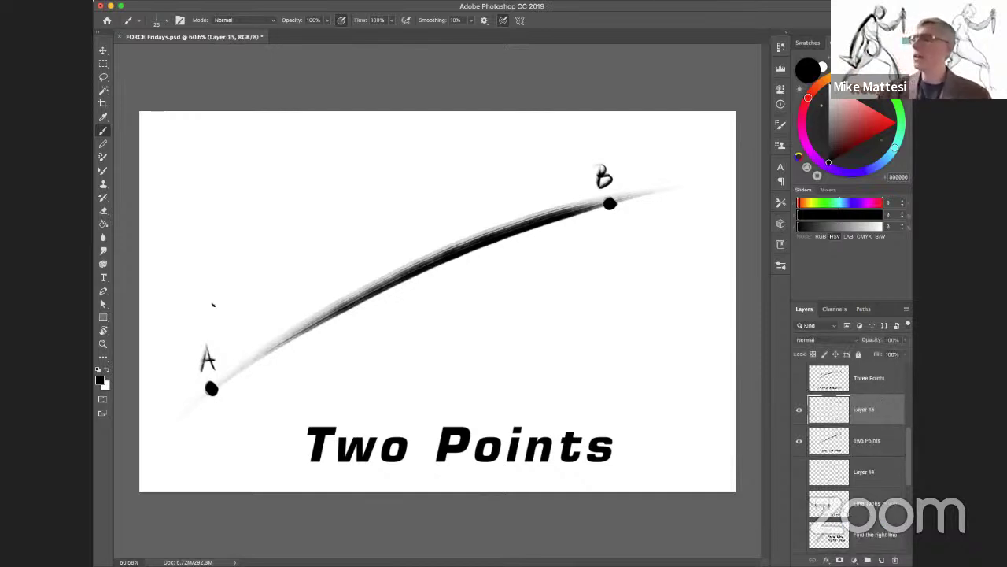
pyautogui.moveTo(187, 324)
pyautogui.mouseDown()
pyautogui.moveTo(189, 333)
pyautogui.moveTo(201, 314)
pyautogui.moveTo(214, 326)
pyautogui.moveTo(238, 306)
pyautogui.mouseUp()
pyautogui.moveTo(412, 299); pyautogui.dragTo(457, 305)
pyautogui.moveTo(465, 290)
pyautogui.mouseDown()
pyautogui.moveTo(470, 304)
pyautogui.moveTo(500, 287)
pyautogui.moveTo(510, 301)
pyautogui.mouseUp()
pyautogui.moveTo(595, 138)
pyautogui.mouseDown()
pyautogui.moveTo(607, 151)
pyautogui.moveTo(622, 142)
pyautogui.moveTo(651, 148)
pyautogui.moveTo(645, 160)
pyautogui.mouseUp()
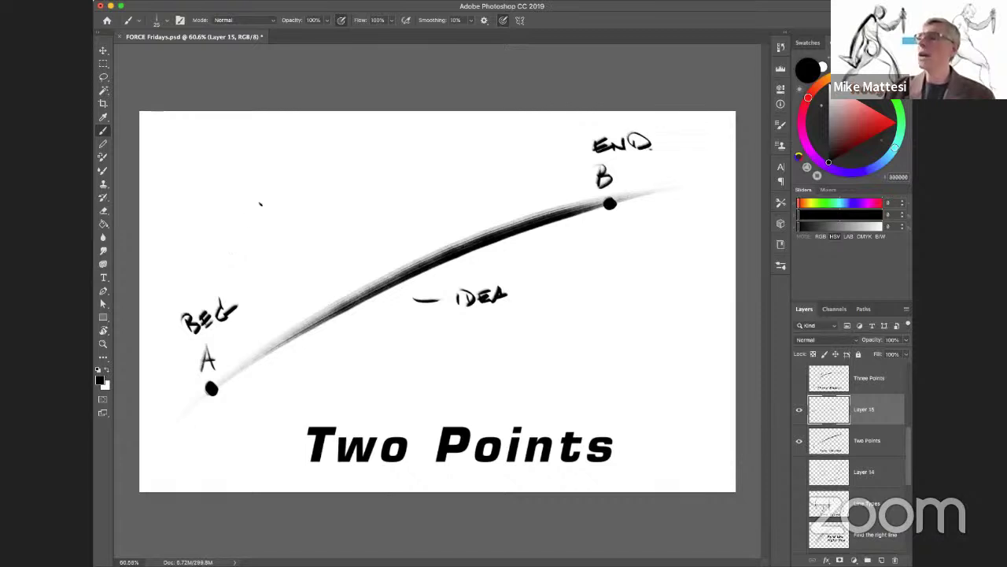
# Step: Sketch a short dashed arc above BEG, and write "LONG AS POSSIBLE" under IDEA with an arrow pointing back to that word
pyautogui.moveTo(258, 196); pyautogui.dragTo(248, 252)
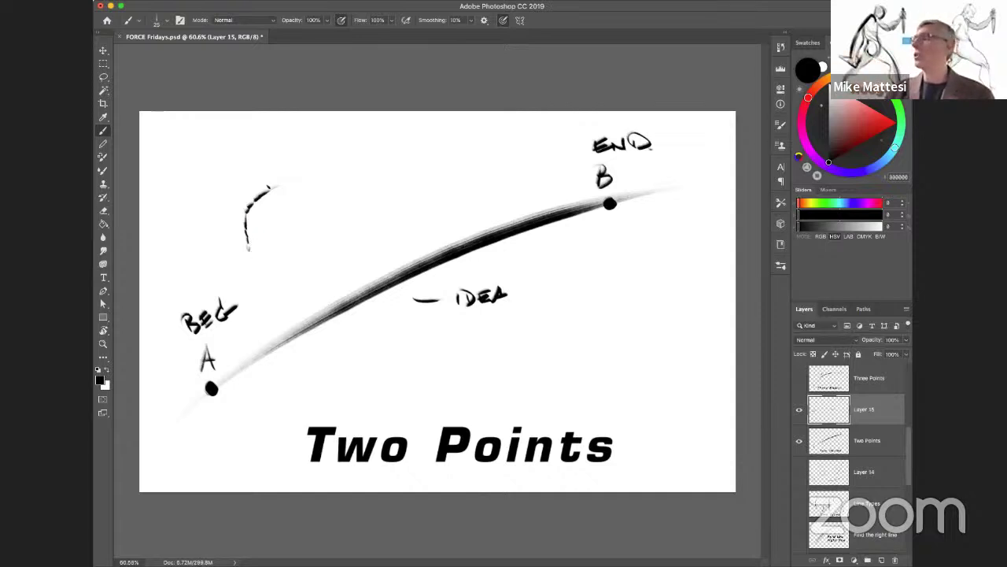
pyautogui.moveTo(472, 320)
pyautogui.mouseDown()
pyautogui.moveTo(565, 329)
pyautogui.moveTo(601, 312)
pyautogui.moveTo(587, 343)
pyautogui.mouseUp()
pyautogui.moveTo(587, 326); pyautogui.dragTo(685, 331)
pyautogui.click(647, 310)
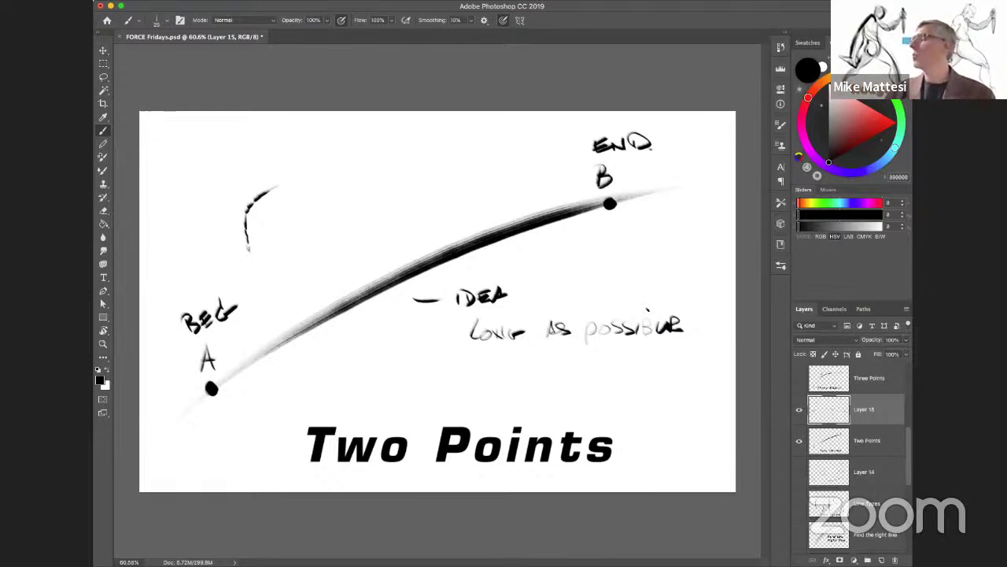
pyautogui.moveTo(529, 292)
pyautogui.mouseDown()
pyautogui.moveTo(576, 294)
pyautogui.moveTo(522, 297)
pyautogui.mouseUp()
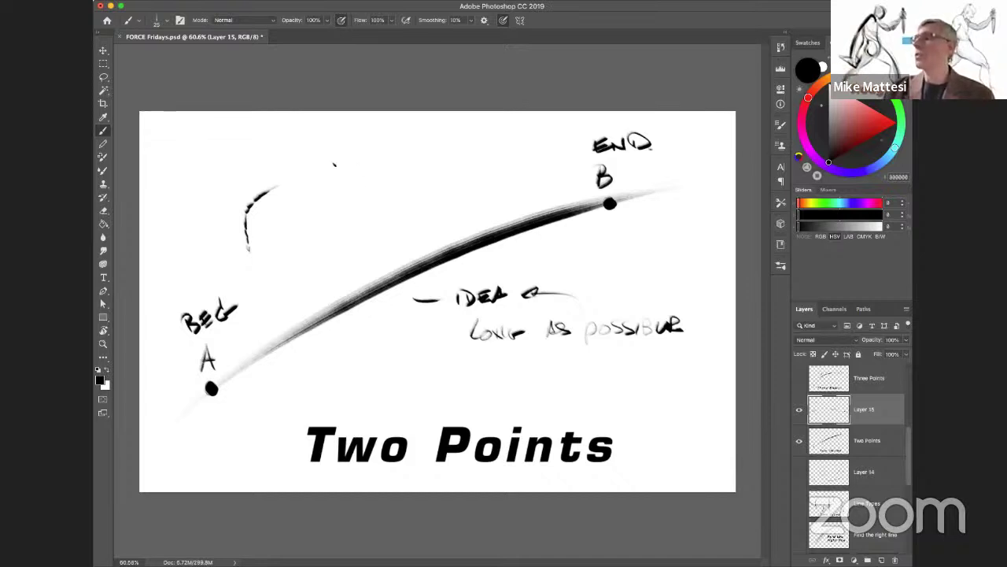
# Step: Sketch an angular hook shape from short straight segments beside the dashed arc, and number its segments in order from 1
pyautogui.moveTo(324, 163)
pyautogui.mouseDown()
pyautogui.moveTo(377, 174)
pyautogui.moveTo(359, 170)
pyautogui.moveTo(378, 175)
pyautogui.moveTo(380, 211)
pyautogui.mouseUp()
pyautogui.hotkey('ctrl', 'z')
pyautogui.hotkey('ctrl', 'z')
pyautogui.hotkey('ctrl', 'z')
pyautogui.moveTo(377, 168)
pyautogui.mouseDown()
pyautogui.moveTo(392, 230)
pyautogui.moveTo(374, 249)
pyautogui.moveTo(341, 241)
pyautogui.moveTo(342, 229)
pyautogui.moveTo(345, 243)
pyautogui.mouseUp()
pyautogui.moveTo(385, 195); pyautogui.dragTo(388, 203)
pyautogui.moveTo(359, 153); pyautogui.dragTo(360, 162)
pyautogui.moveTo(387, 193)
pyautogui.mouseDown()
pyautogui.moveTo(402, 223)
pyautogui.moveTo(393, 246)
pyautogui.moveTo(364, 260)
pyautogui.mouseUp()
pyautogui.moveTo(330, 228)
pyautogui.mouseDown()
pyautogui.moveTo(327, 235)
pyautogui.moveTo(355, 222)
pyautogui.moveTo(333, 225)
pyautogui.mouseUp()
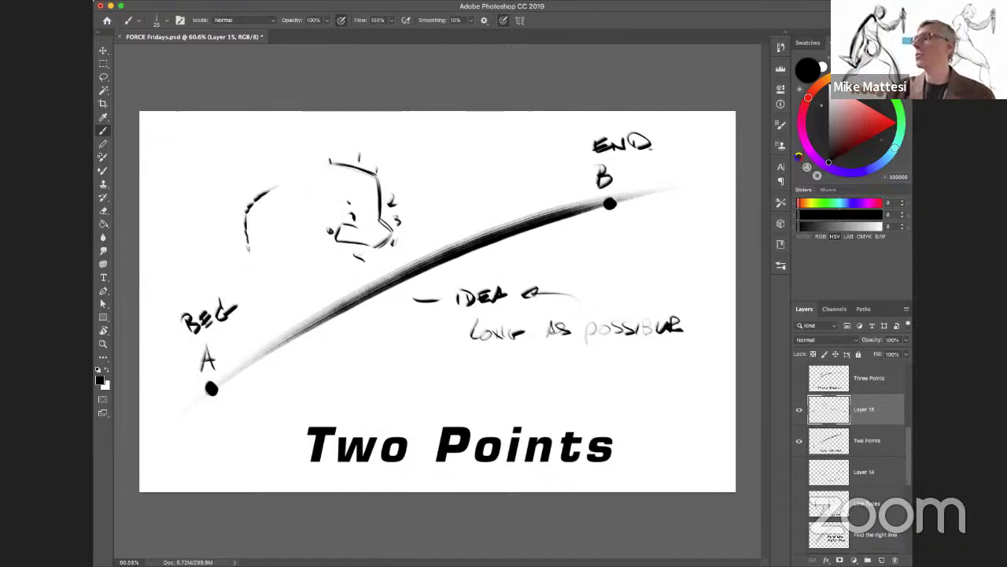
# Step: Draw a looping S-curve from a dot beside the dashed arc to a circled endpoint below A, and handwrite labels above it and the segmented shape
pyautogui.moveTo(280, 189)
pyautogui.mouseDown()
pyautogui.moveTo(320, 256)
pyautogui.moveTo(301, 180)
pyautogui.moveTo(302, 254)
pyautogui.moveTo(330, 331)
pyautogui.moveTo(287, 321)
pyautogui.moveTo(338, 302)
pyautogui.moveTo(366, 331)
pyautogui.moveTo(362, 358)
pyautogui.moveTo(335, 388)
pyautogui.moveTo(220, 442)
pyautogui.moveTo(204, 467)
pyautogui.mouseUp()
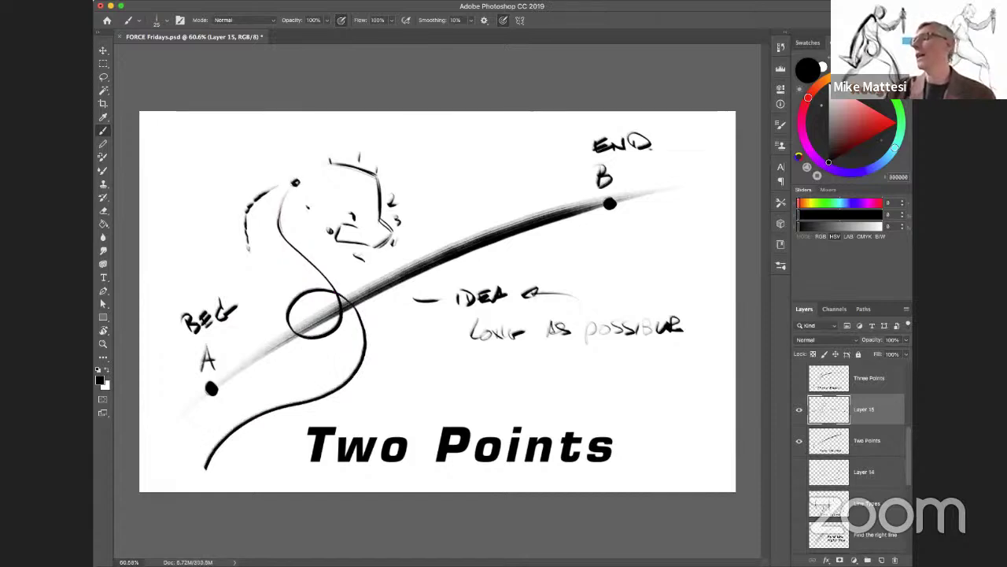
pyautogui.moveTo(203, 462); pyautogui.dragTo(211, 472)
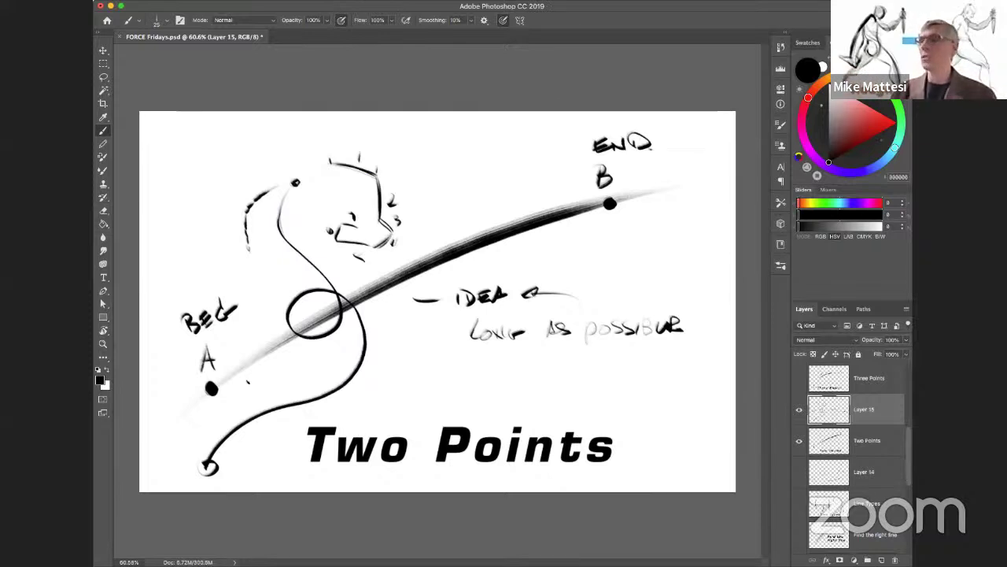
pyautogui.moveTo(257, 175); pyautogui.dragTo(304, 153)
pyautogui.moveTo(379, 145)
pyautogui.mouseDown()
pyautogui.moveTo(386, 158)
pyautogui.moveTo(412, 153)
pyautogui.moveTo(437, 132)
pyautogui.mouseUp()
# Step: Circle the word IDEA with loose ellipses, and draw a dash beside segment number 2 of the angular shape
pyautogui.moveTo(425, 315)
pyautogui.mouseDown()
pyautogui.moveTo(456, 266)
pyautogui.moveTo(427, 299)
pyautogui.mouseUp()
pyautogui.moveTo(541, 276); pyautogui.dragTo(469, 320)
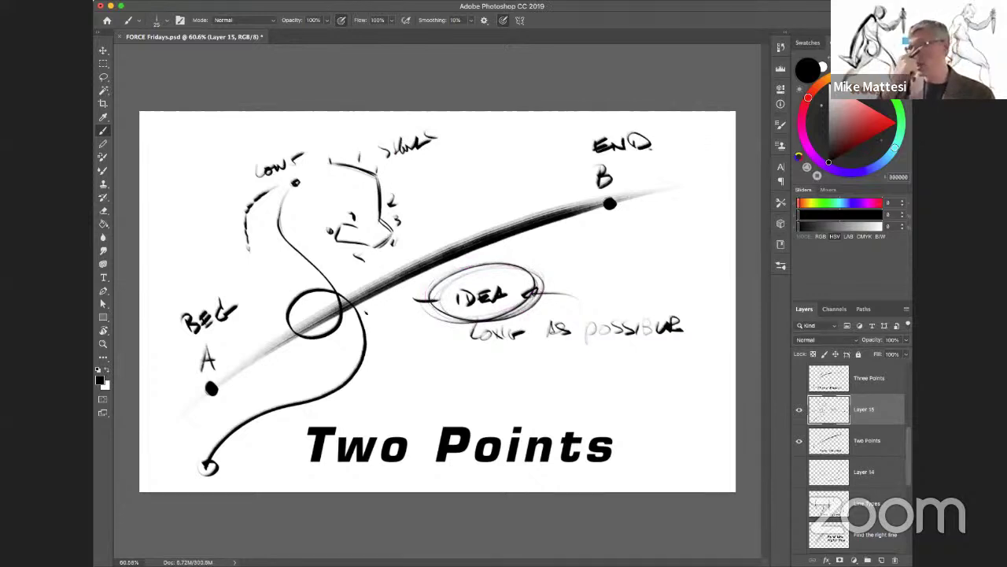
pyautogui.moveTo(426, 176); pyautogui.dragTo(405, 190)
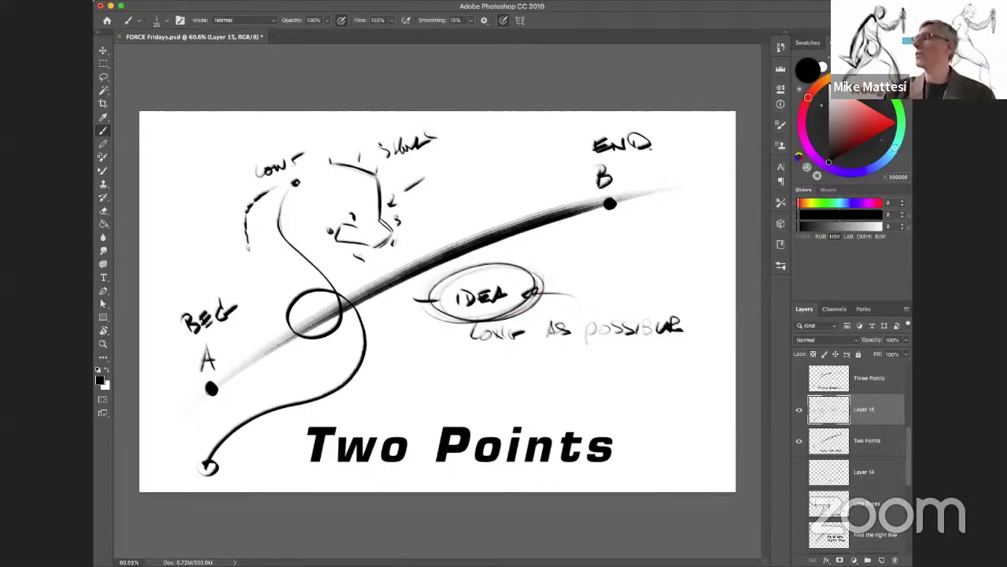
# Step: Circle the angular shape's number 1, and sketch a simplified curved version beside the shape, numbered 1
pyautogui.moveTo(357, 148); pyautogui.dragTo(361, 162)
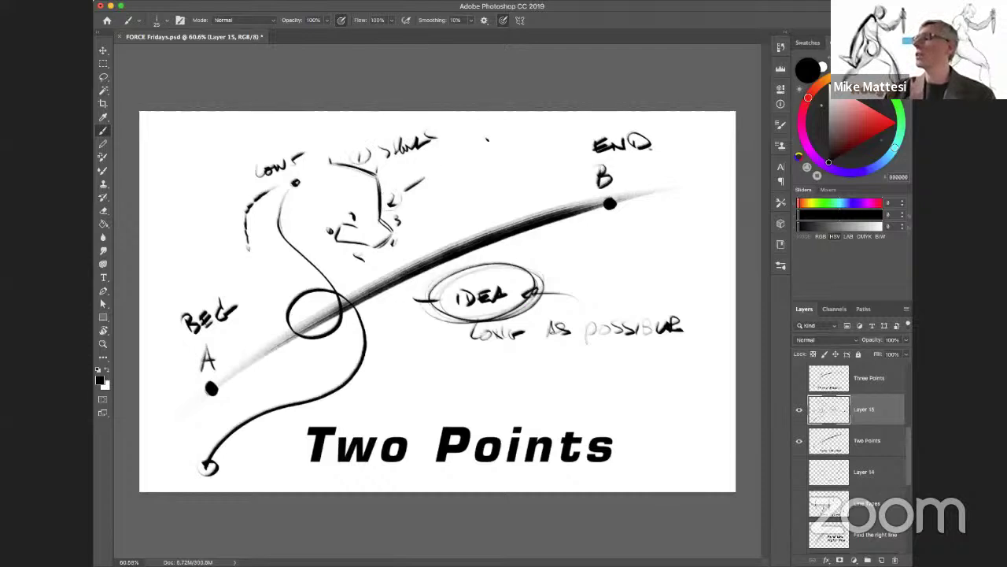
pyautogui.moveTo(455, 141)
pyautogui.mouseDown()
pyautogui.moveTo(482, 193)
pyautogui.moveTo(475, 210)
pyautogui.mouseUp()
pyautogui.moveTo(485, 135); pyautogui.dragTo(485, 146)
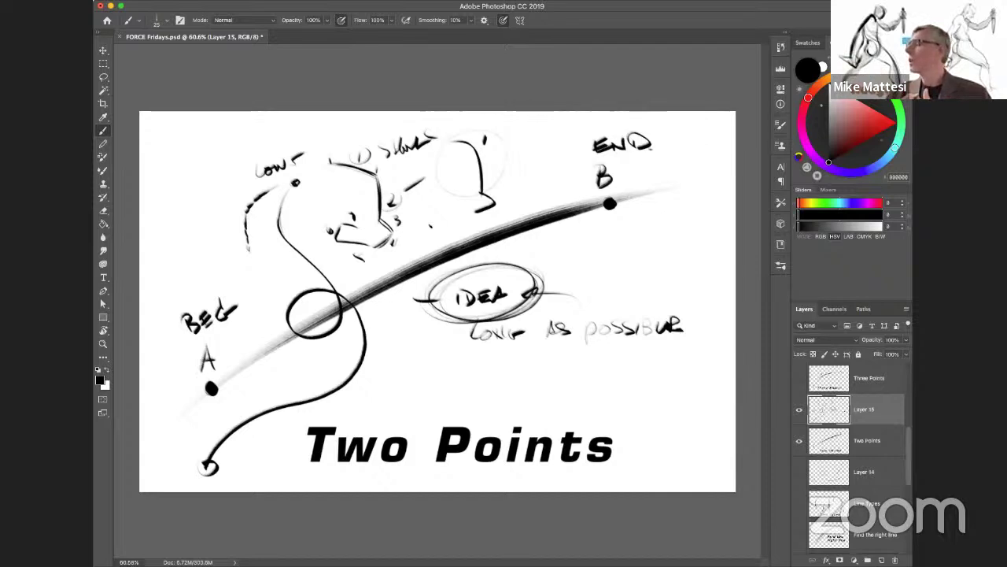
# Step: Hide the Two Points layer and its annotation layer, and add a new blank layer above them
pyautogui.moveTo(799, 441); pyautogui.dragTo(801, 413)
pyautogui.click(802, 413)
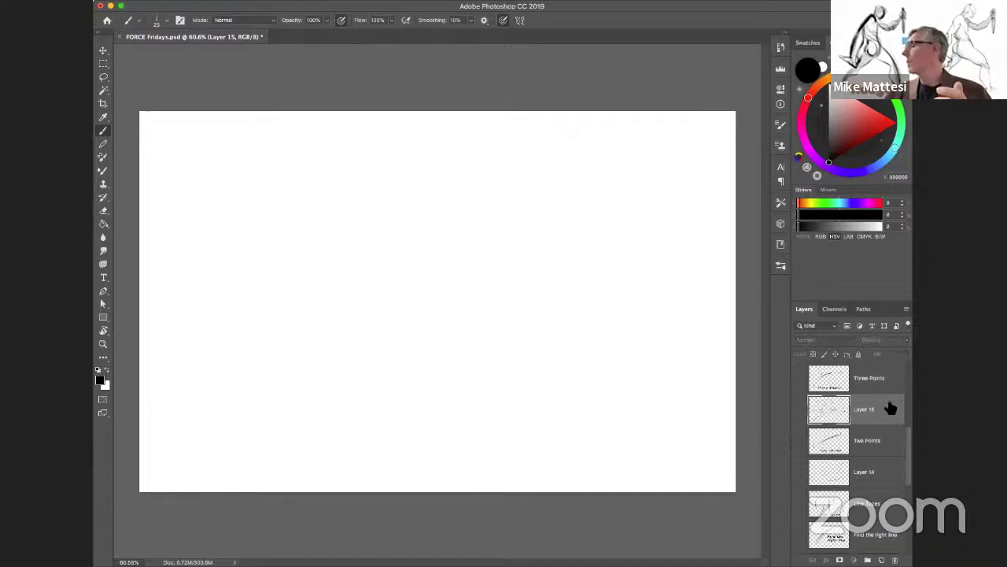
pyautogui.press('super+alt+shift+n')
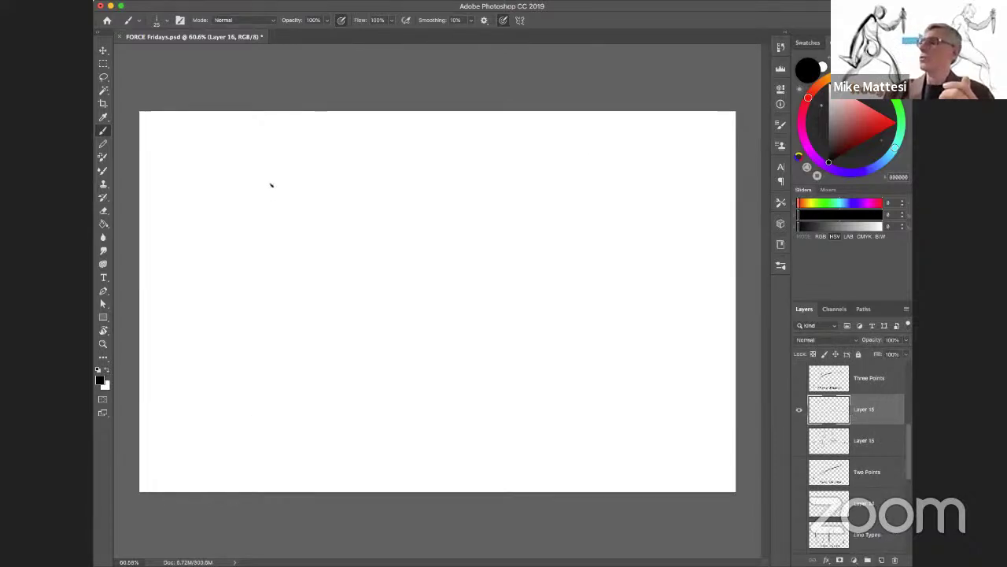
# Step: Place three pairs of brush dots: one diagonal pair in the canvas's upper-left half and two roughly horizontal pairs toward the lower right
pyautogui.click(217, 355)
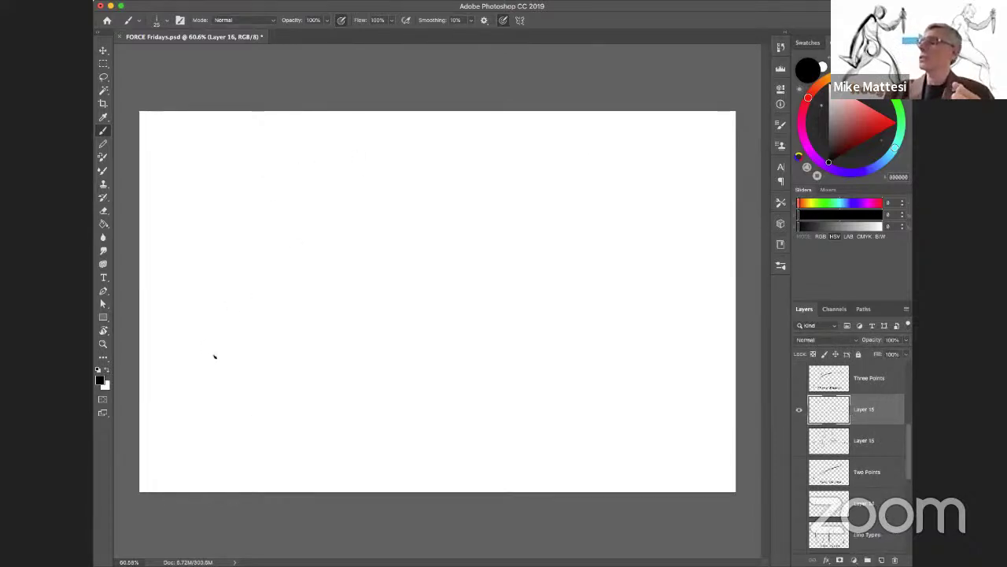
pyautogui.click(410, 174)
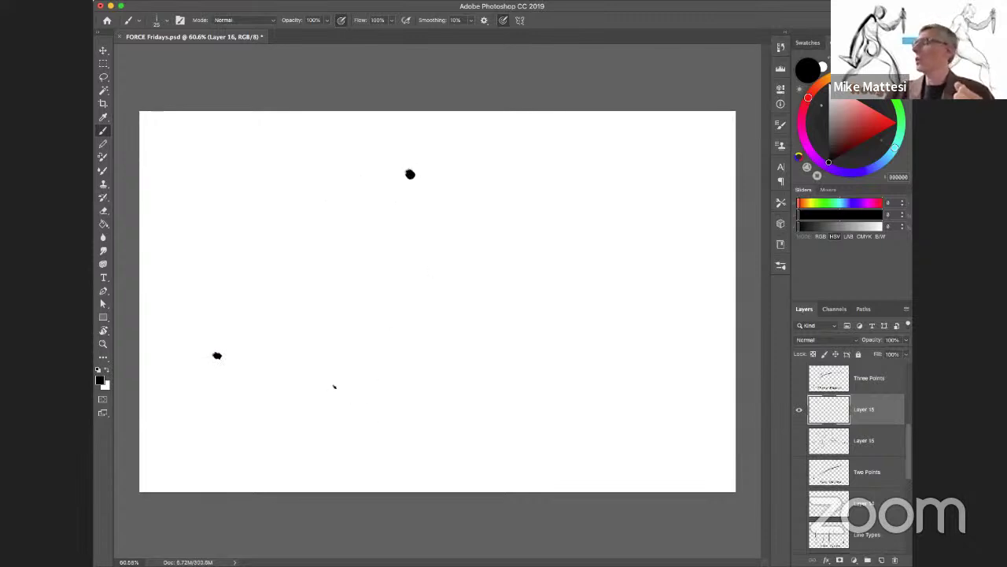
pyautogui.click(421, 322)
pyautogui.click(647, 322)
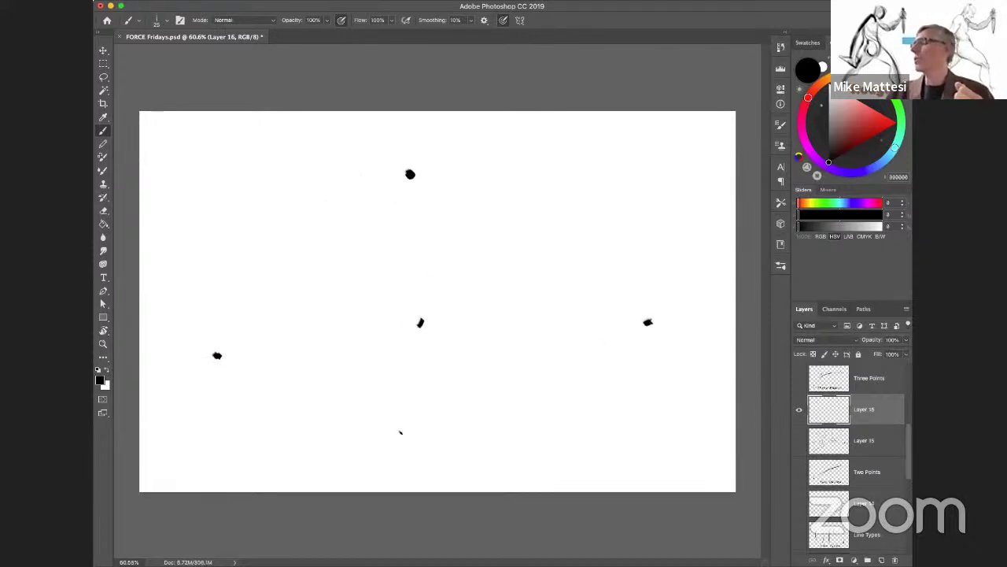
pyautogui.click(672, 429)
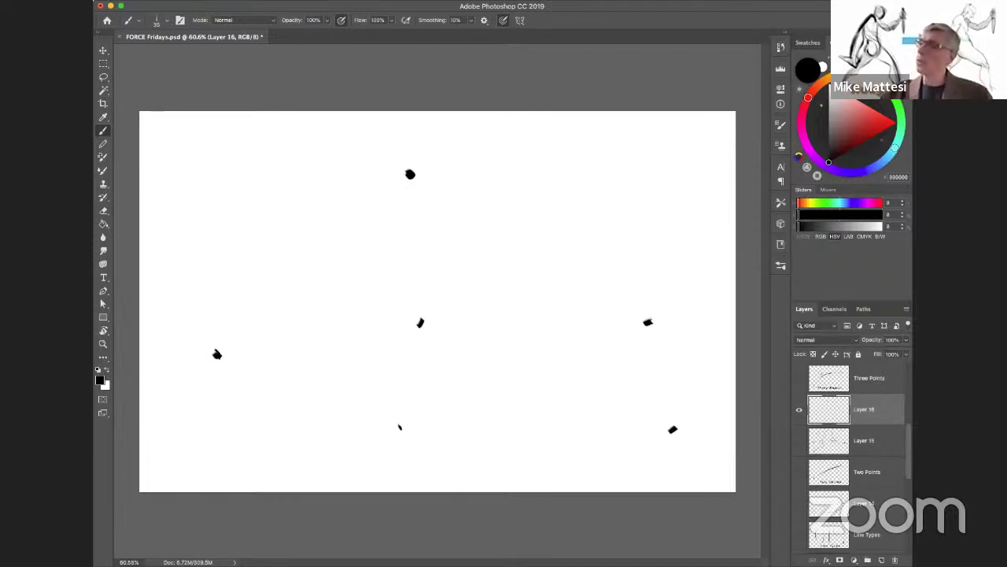
# Step: Sketch a faint oval below the diagonal pair's lower dot and another beside its upper dot
pyautogui.moveTo(217, 354)
pyautogui.mouseDown()
pyautogui.moveTo(281, 256)
pyautogui.moveTo(415, 169)
pyautogui.mouseUp()
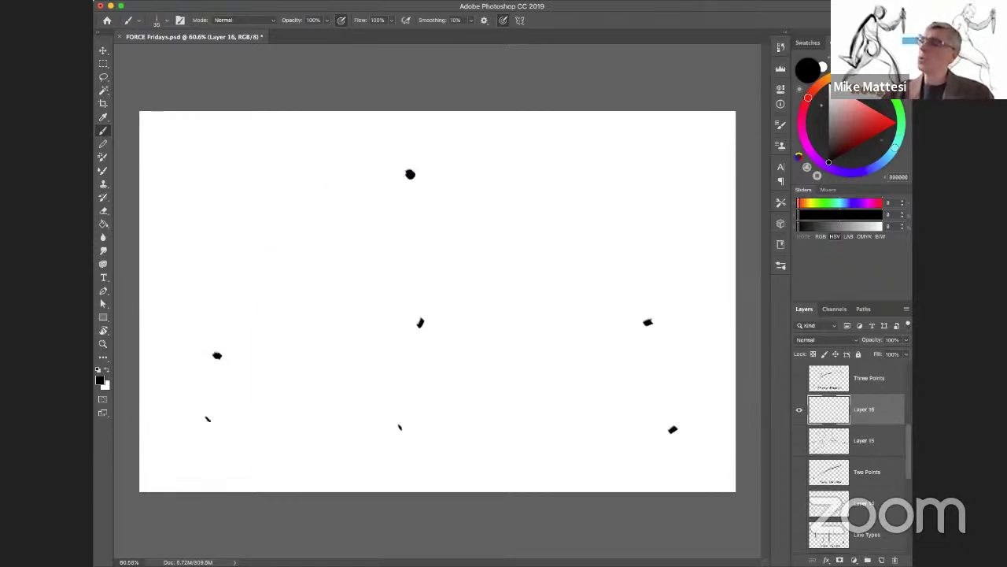
pyautogui.moveTo(243, 432)
pyautogui.mouseDown()
pyautogui.moveTo(189, 468)
pyautogui.moveTo(202, 400)
pyautogui.mouseUp()
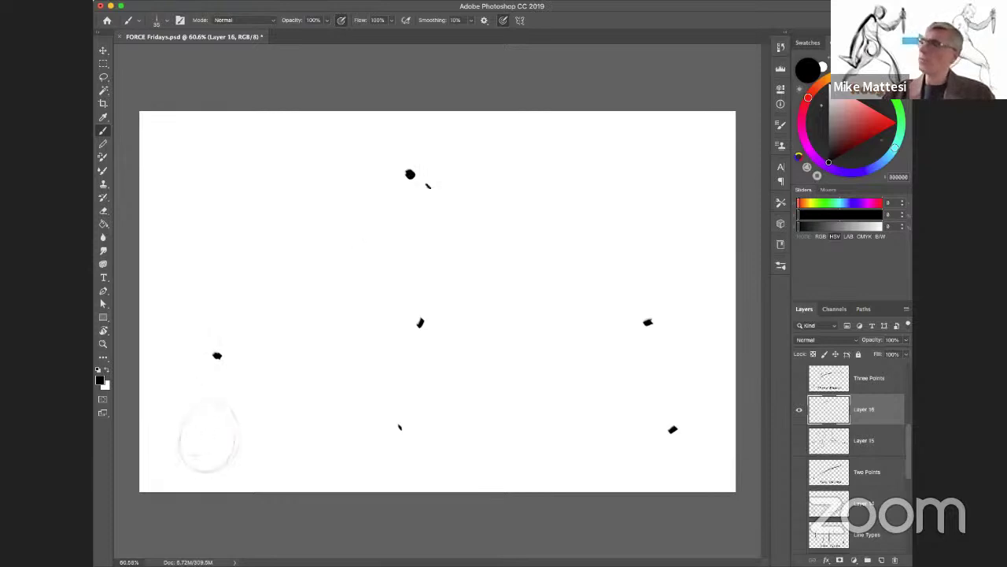
pyautogui.moveTo(472, 178)
pyautogui.mouseDown()
pyautogui.moveTo(440, 176)
pyautogui.moveTo(511, 126)
pyautogui.moveTo(464, 130)
pyautogui.mouseUp()
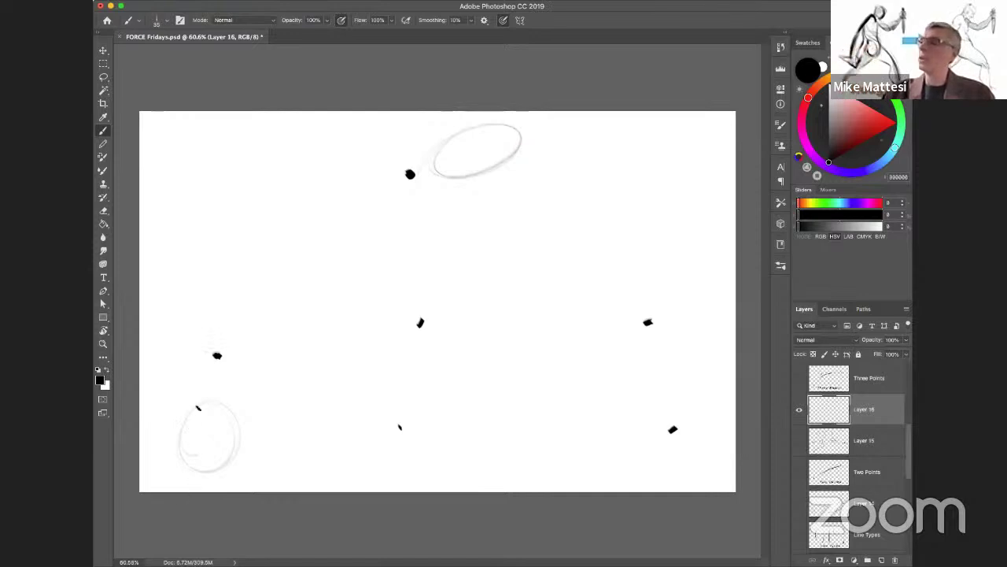
# Step: Sketch two faint parallel guide lines between the diagonal pair of dots, with small handwritten marks on the upper line
pyautogui.moveTo(410, 191); pyautogui.dragTo(248, 349)
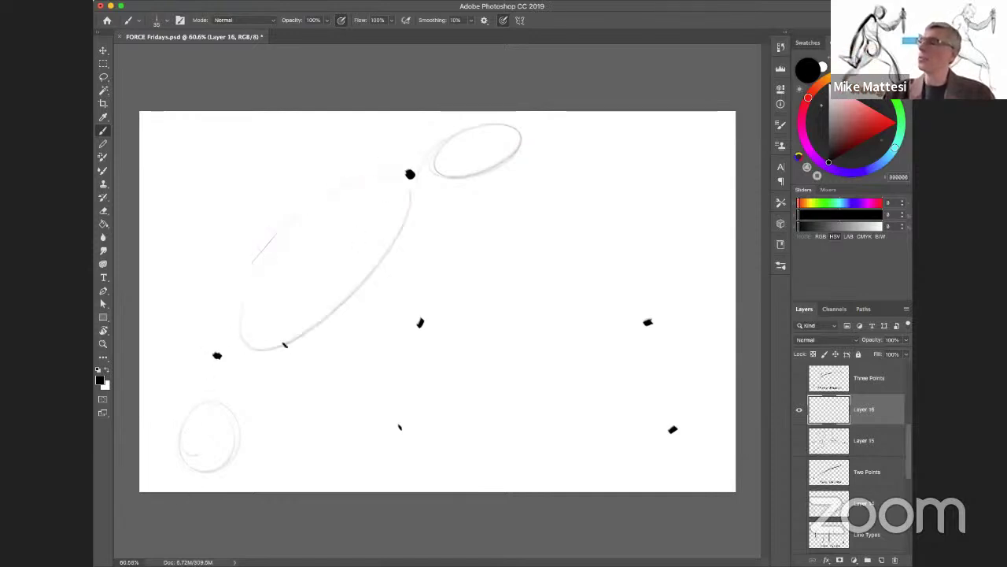
pyautogui.hotkey('ctrl', 'z')
pyautogui.moveTo(354, 189); pyautogui.dragTo(258, 277)
pyautogui.moveTo(376, 231); pyautogui.dragTo(307, 299)
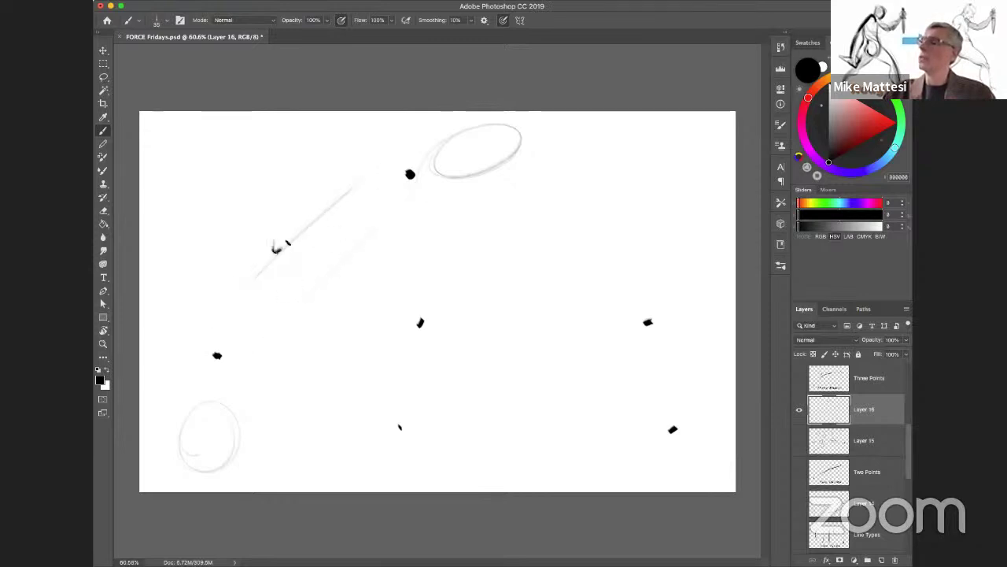
pyautogui.moveTo(291, 233)
pyautogui.mouseDown()
pyautogui.moveTo(317, 239)
pyautogui.moveTo(289, 224)
pyautogui.mouseUp()
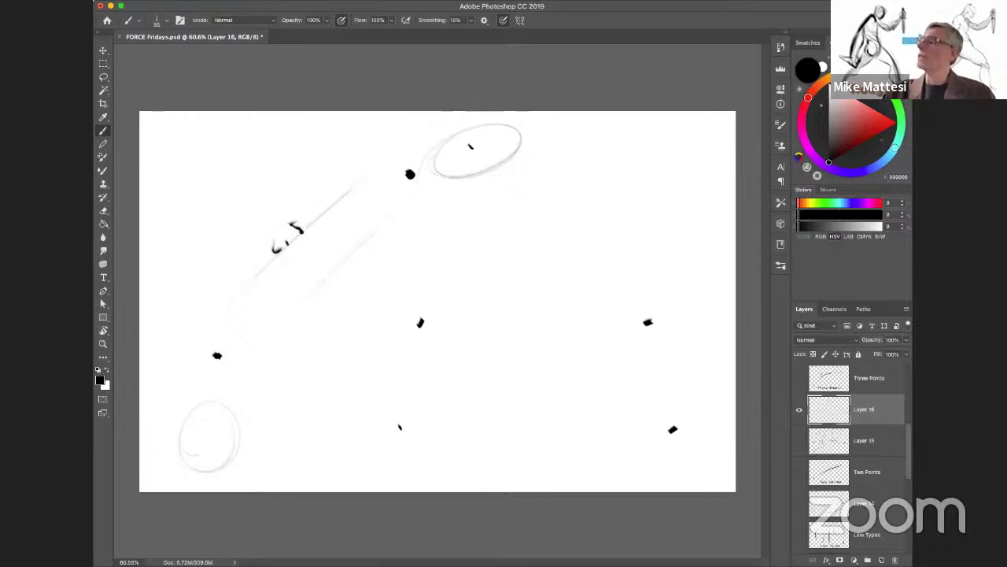
# Step: Join the diagonal pair of dots with a slightly arched stroke, and mark its far end with a small loop at the upper oval
pyautogui.moveTo(164, 426); pyautogui.dragTo(170, 415)
pyautogui.moveTo(217, 355)
pyautogui.mouseDown()
pyautogui.moveTo(314, 250)
pyautogui.moveTo(410, 174)
pyautogui.mouseUp()
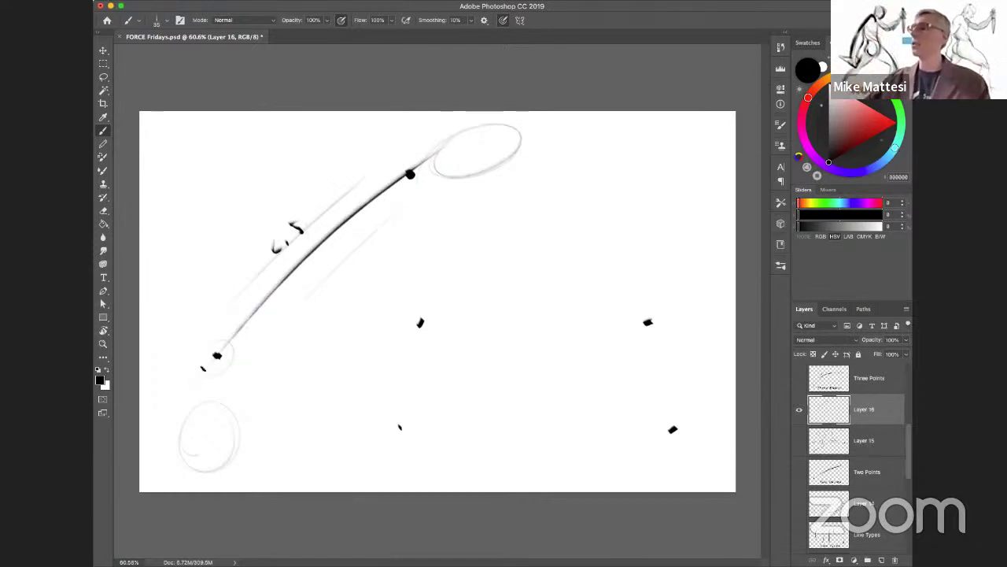
pyautogui.moveTo(447, 140)
pyautogui.mouseDown()
pyautogui.moveTo(456, 143)
pyautogui.moveTo(442, 141)
pyautogui.mouseUp()
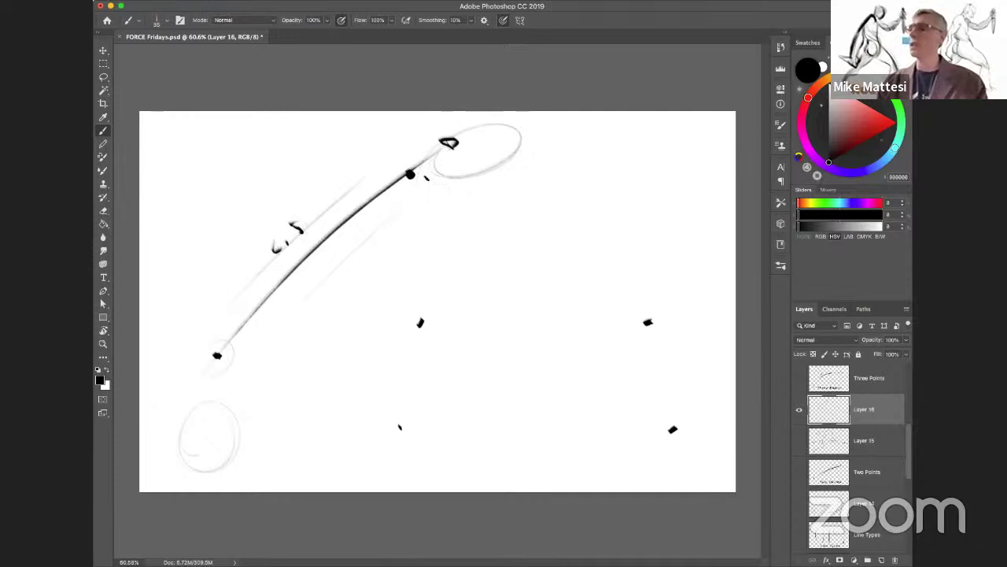
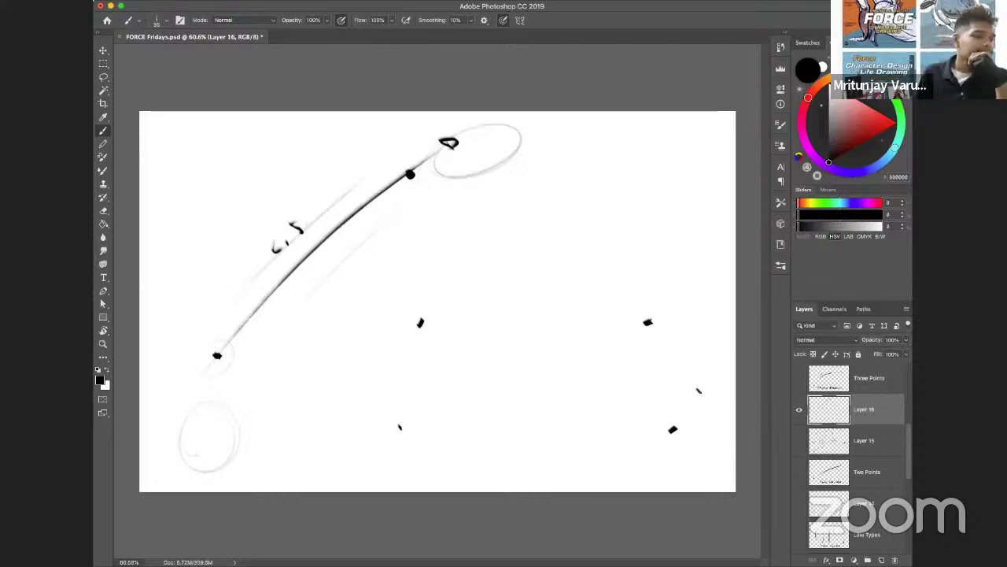
# Step: Connect the middle pair of dots with an arched and a straight stroke, and sweep two downward-bowing curves along the lowest pair
pyautogui.moveTo(424, 321)
pyautogui.mouseDown()
pyautogui.moveTo(538, 315)
pyautogui.moveTo(734, 333)
pyautogui.mouseUp()
pyautogui.click(383, 439)
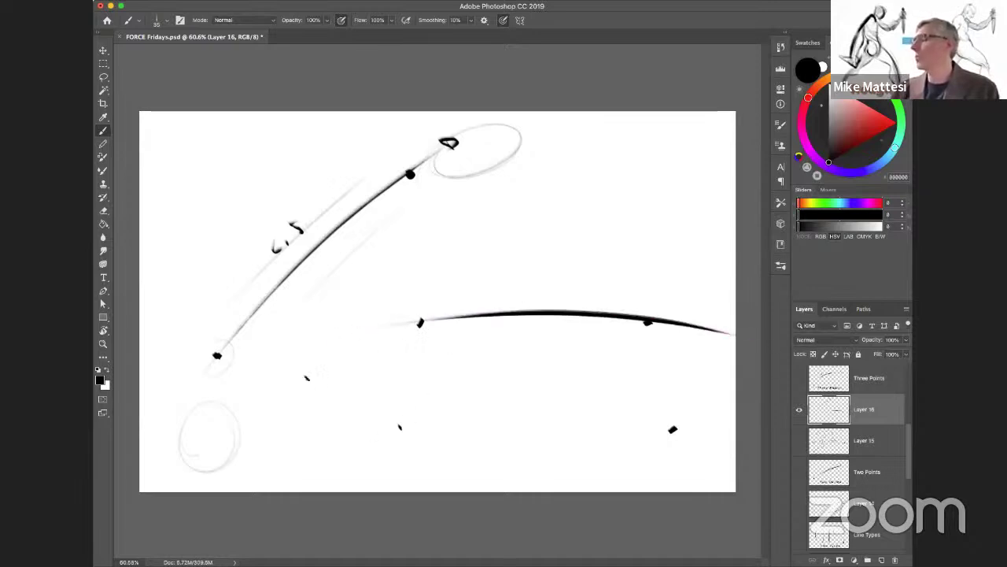
pyautogui.moveTo(358, 408); pyautogui.dragTo(729, 441)
pyautogui.moveTo(350, 398)
pyautogui.mouseDown()
pyautogui.moveTo(449, 423)
pyautogui.moveTo(693, 431)
pyautogui.mouseUp()
pyautogui.moveTo(395, 319); pyautogui.dragTo(674, 325)
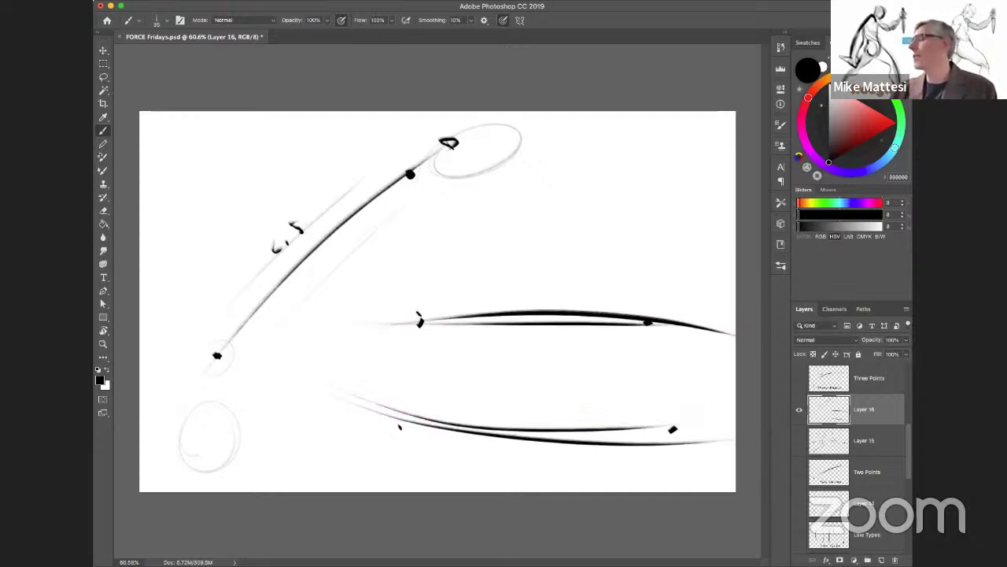
# Step: Draw a series of quick, roughly parallel diagonal strokes across the middle of the canvas on Layer 16, plus one nearly horizontal stroke
pyautogui.moveTo(401, 290); pyautogui.dragTo(662, 267)
pyautogui.moveTo(331, 315); pyautogui.dragTo(586, 180)
pyautogui.moveTo(273, 388); pyautogui.dragTo(638, 170)
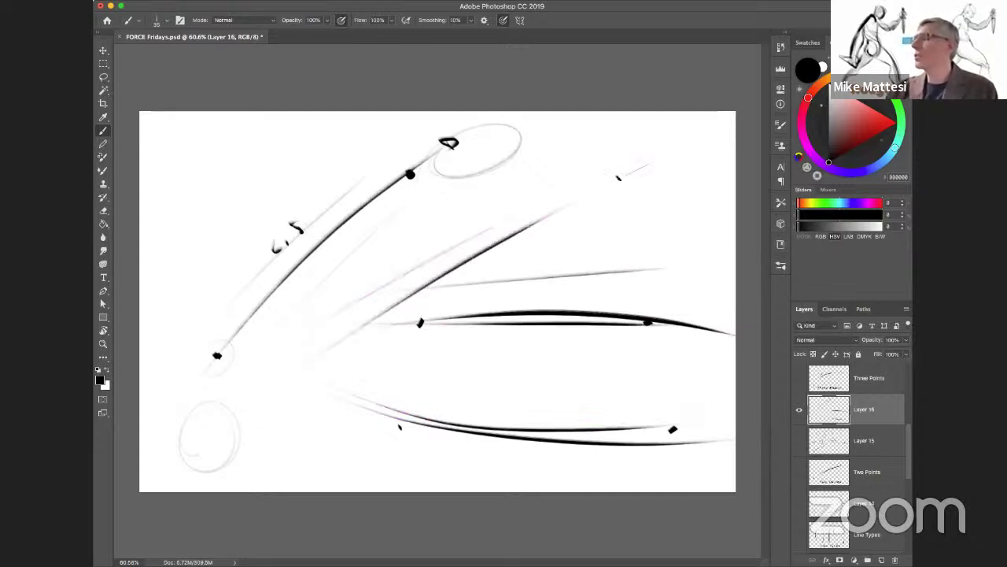
pyautogui.moveTo(328, 370); pyautogui.dragTo(556, 229)
pyautogui.moveTo(340, 393); pyautogui.dragTo(555, 245)
pyautogui.moveTo(409, 376); pyautogui.dragTo(562, 265)
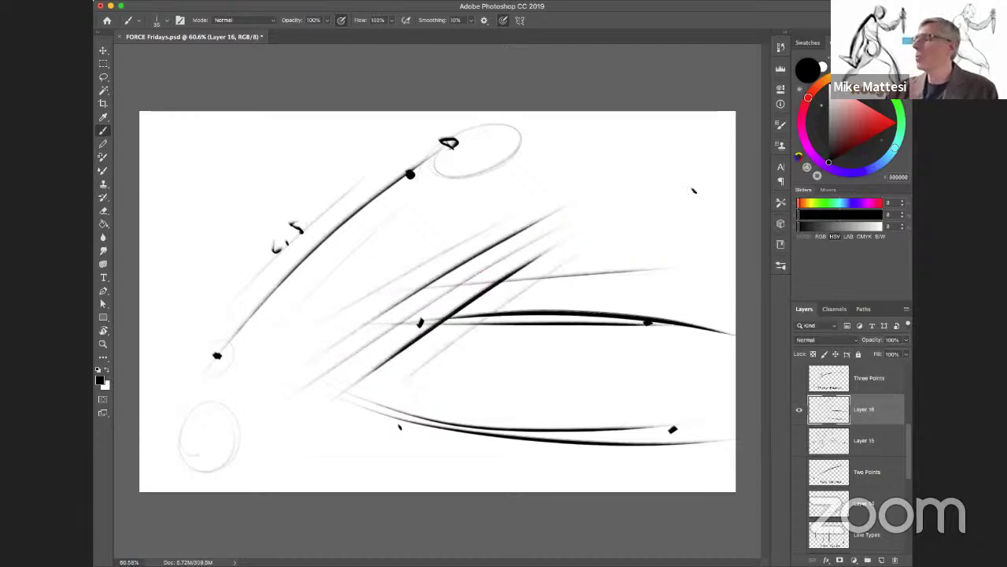
pyautogui.moveTo(407, 399); pyautogui.dragTo(581, 268)
pyautogui.moveTo(476, 376); pyautogui.dragTo(592, 288)
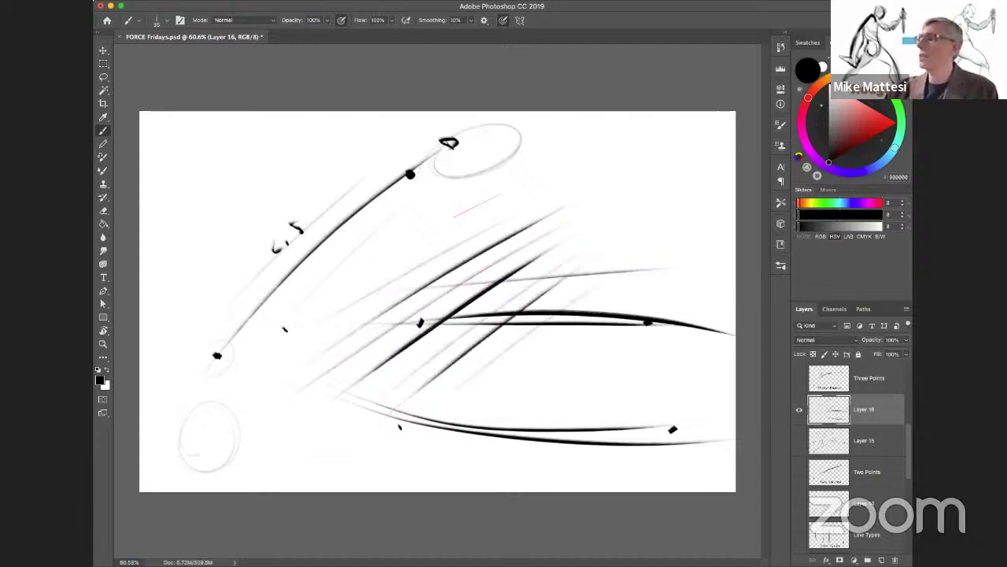
pyautogui.moveTo(259, 348); pyautogui.dragTo(478, 204)
# Step: Add hooked, sharply bending curves of different sizes around and over the diagonal strokes
pyautogui.moveTo(560, 154); pyautogui.dragTo(539, 248)
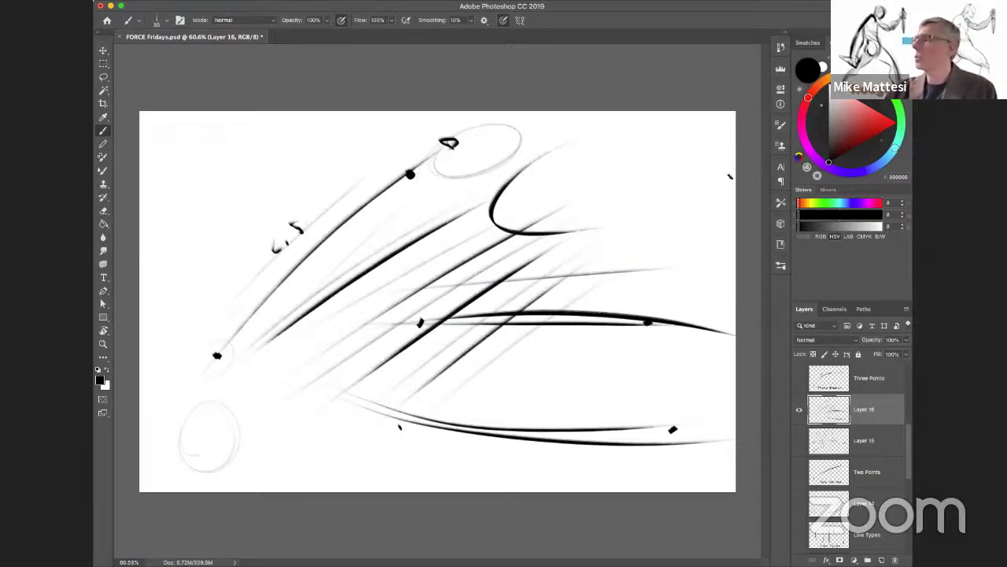
pyautogui.moveTo(555, 176); pyautogui.dragTo(598, 230)
pyautogui.moveTo(535, 246); pyautogui.dragTo(634, 252)
pyautogui.moveTo(594, 203)
pyautogui.mouseDown()
pyautogui.moveTo(553, 256)
pyautogui.moveTo(668, 272)
pyautogui.mouseUp()
pyautogui.moveTo(389, 215)
pyautogui.mouseDown()
pyautogui.moveTo(319, 315)
pyautogui.moveTo(551, 304)
pyautogui.mouseUp()
pyautogui.moveTo(296, 409)
pyautogui.mouseDown()
pyautogui.moveTo(562, 364)
pyautogui.moveTo(440, 377)
pyautogui.mouseUp()
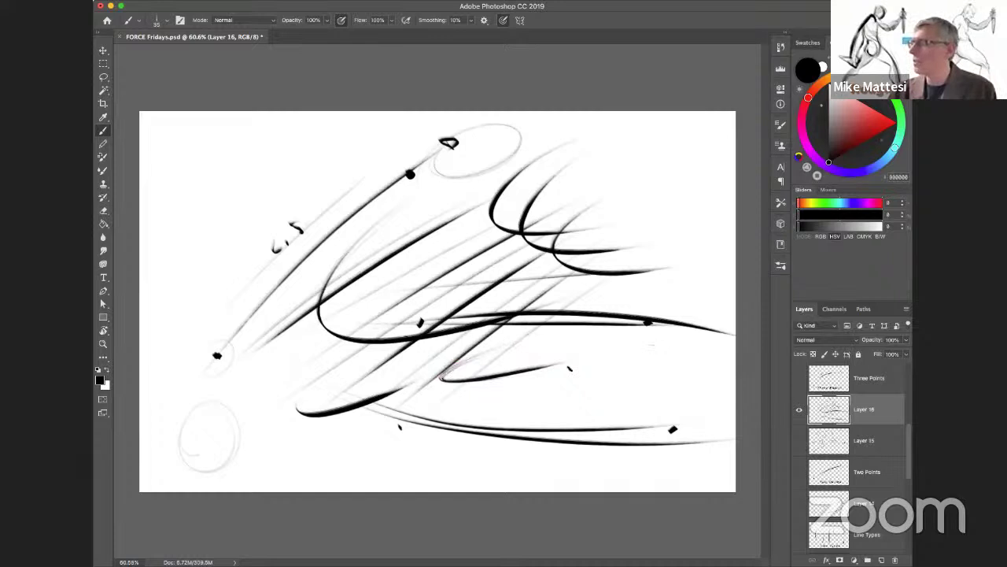
pyautogui.moveTo(606, 353)
pyautogui.mouseDown()
pyautogui.moveTo(496, 463)
pyautogui.moveTo(547, 472)
pyautogui.mouseUp()
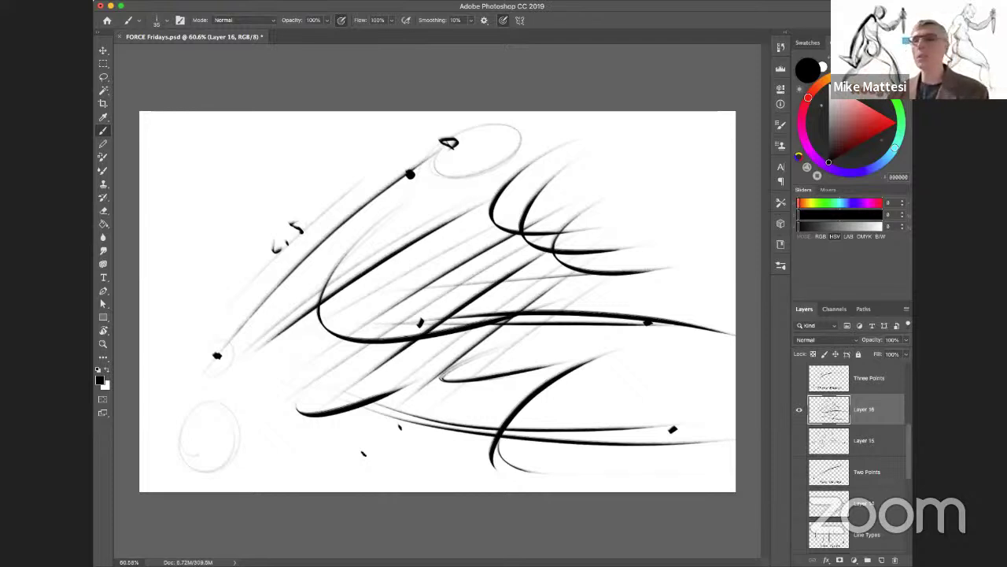
# Step: Hide Layer 16 and show the Three Points layer
pyautogui.scroll(2, 902, 448)
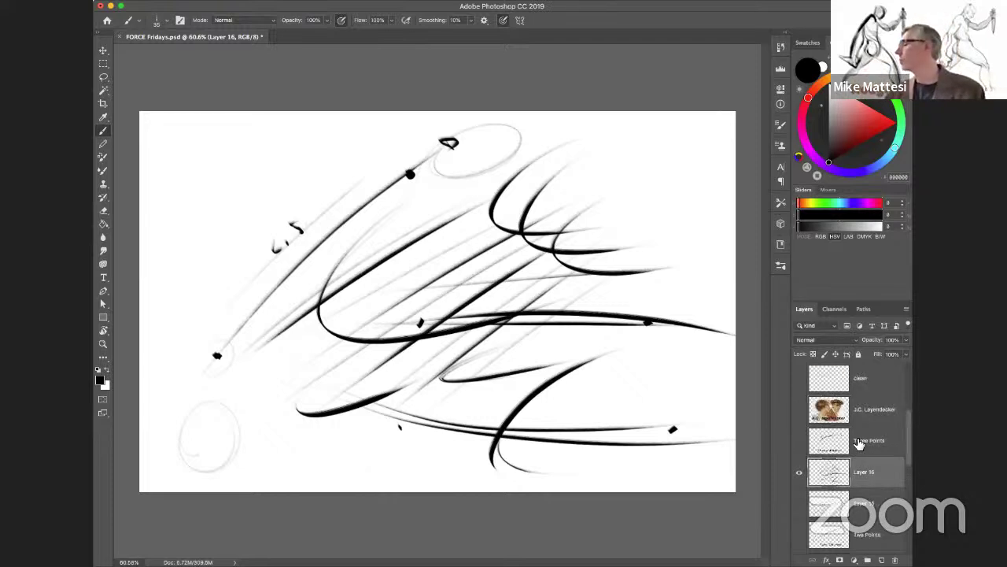
pyautogui.click(799, 472)
pyautogui.click(800, 441)
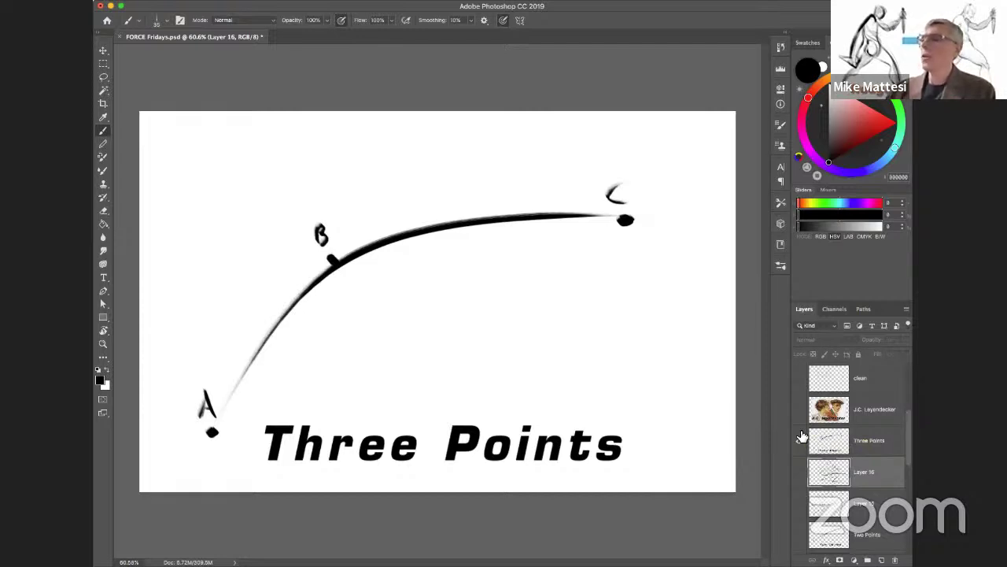
# Step: Draw a straight-segment path with the Pen tool, placing anchor points just below A, B and C
pyautogui.click(103, 292)
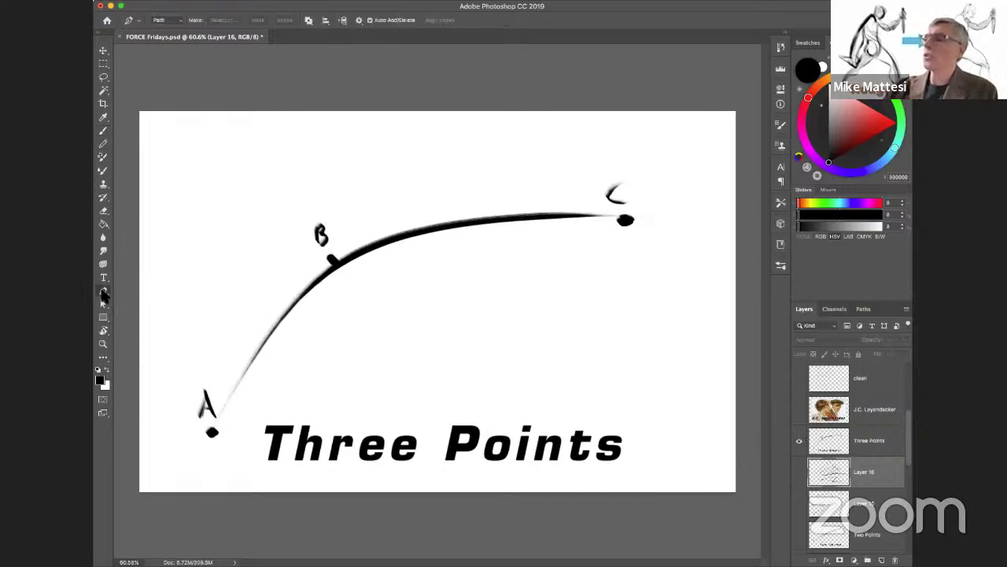
pyautogui.click(235, 432)
pyautogui.click(344, 270)
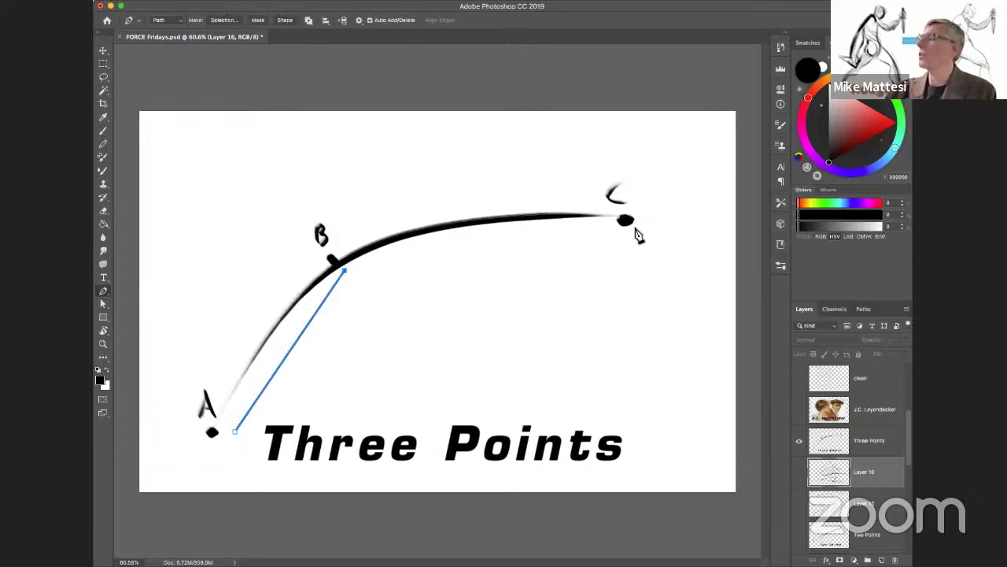
pyautogui.click(628, 235)
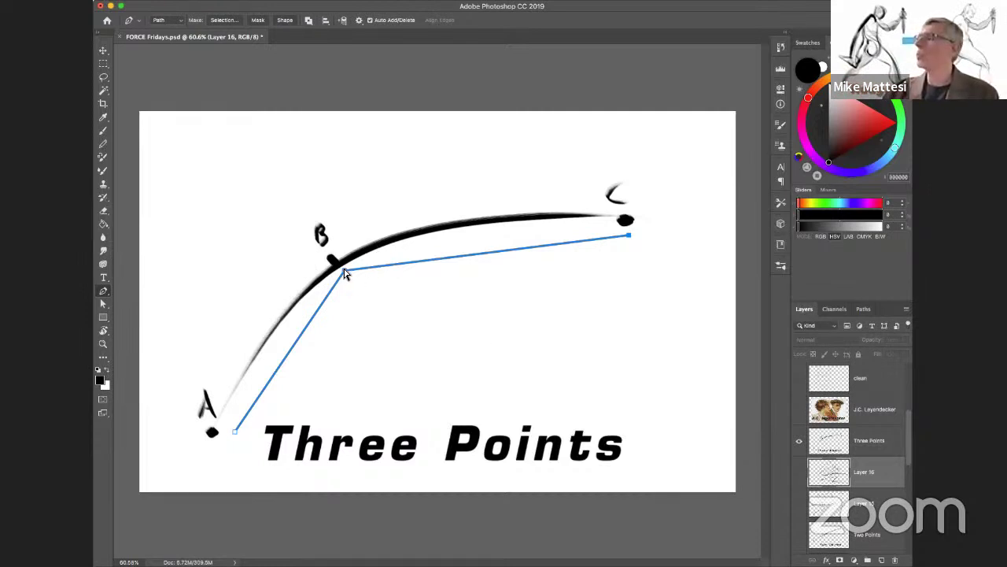
# Step: Move the path's middle anchor point around near B and bend the path into a smooth curve through it
pyautogui.moveTo(348, 272); pyautogui.dragTo(207, 387)
pyautogui.moveTo(219, 348)
pyautogui.mouseDown()
pyautogui.moveTo(228, 324)
pyautogui.moveTo(497, 183)
pyautogui.moveTo(334, 263)
pyautogui.moveTo(388, 321)
pyautogui.moveTo(231, 137)
pyautogui.moveTo(343, 264)
pyautogui.moveTo(228, 383)
pyautogui.moveTo(348, 241)
pyautogui.moveTo(583, 179)
pyautogui.moveTo(328, 225)
pyautogui.moveTo(378, 212)
pyautogui.moveTo(290, 273)
pyautogui.moveTo(340, 236)
pyautogui.moveTo(244, 351)
pyautogui.moveTo(333, 263)
pyautogui.moveTo(243, 351)
pyautogui.moveTo(248, 311)
pyautogui.moveTo(272, 279)
pyautogui.moveTo(450, 174)
pyautogui.moveTo(477, 174)
pyautogui.moveTo(307, 270)
pyautogui.moveTo(255, 313)
pyautogui.moveTo(296, 247)
pyautogui.mouseUp()
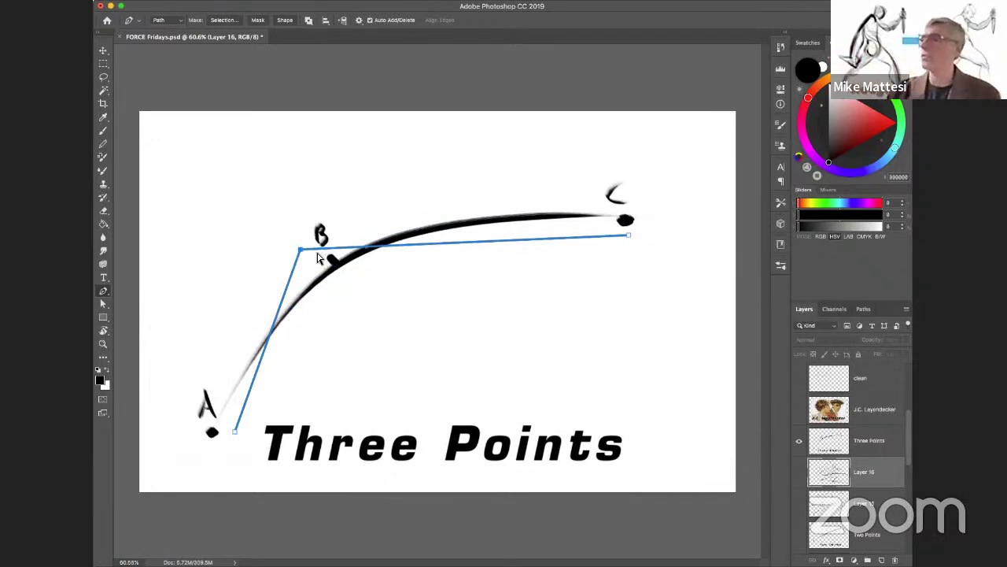
pyautogui.moveTo(300, 250); pyautogui.dragTo(327, 211)
pyautogui.moveTo(280, 253)
pyautogui.mouseDown()
pyautogui.moveTo(321, 244)
pyautogui.moveTo(386, 330)
pyautogui.moveTo(333, 254)
pyautogui.moveTo(234, 173)
pyautogui.moveTo(180, 315)
pyautogui.moveTo(490, 133)
pyautogui.moveTo(519, 145)
pyautogui.moveTo(339, 245)
pyautogui.moveTo(337, 263)
pyautogui.moveTo(351, 260)
pyautogui.mouseUp()
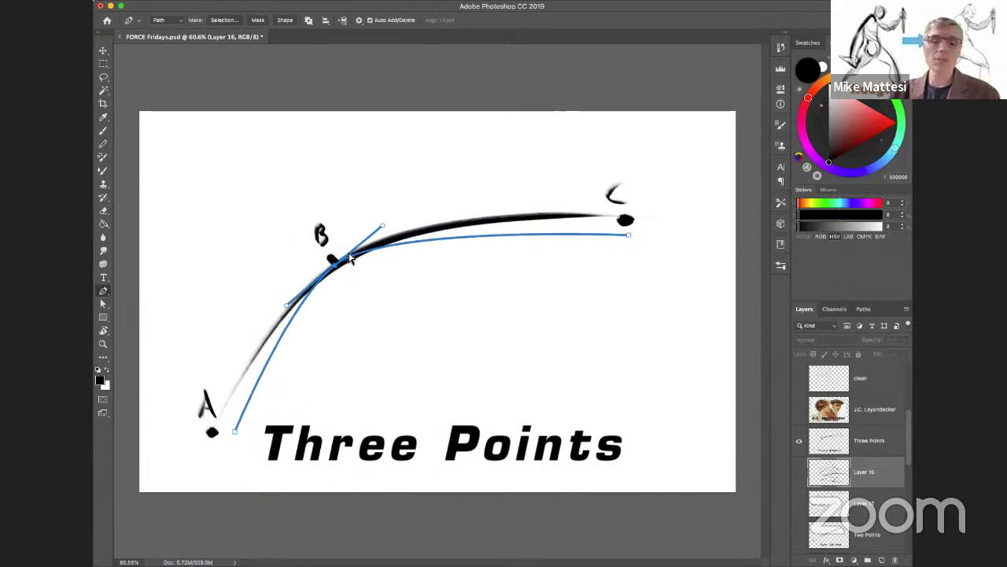
# Step: Undo the curve adjustments and remove the whole pen path
pyautogui.press('super+z')
pyautogui.press('super+z')
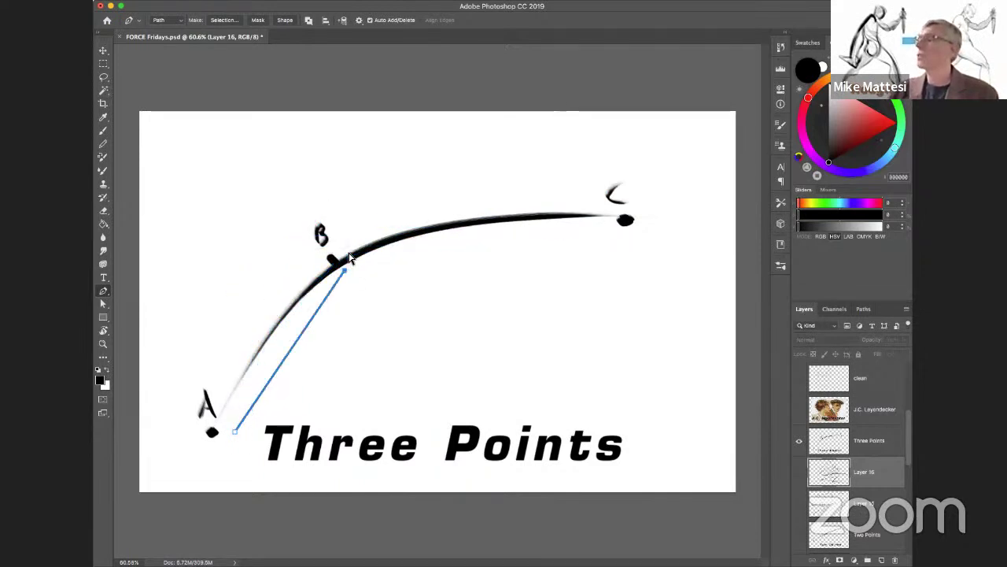
pyautogui.press('super+z')
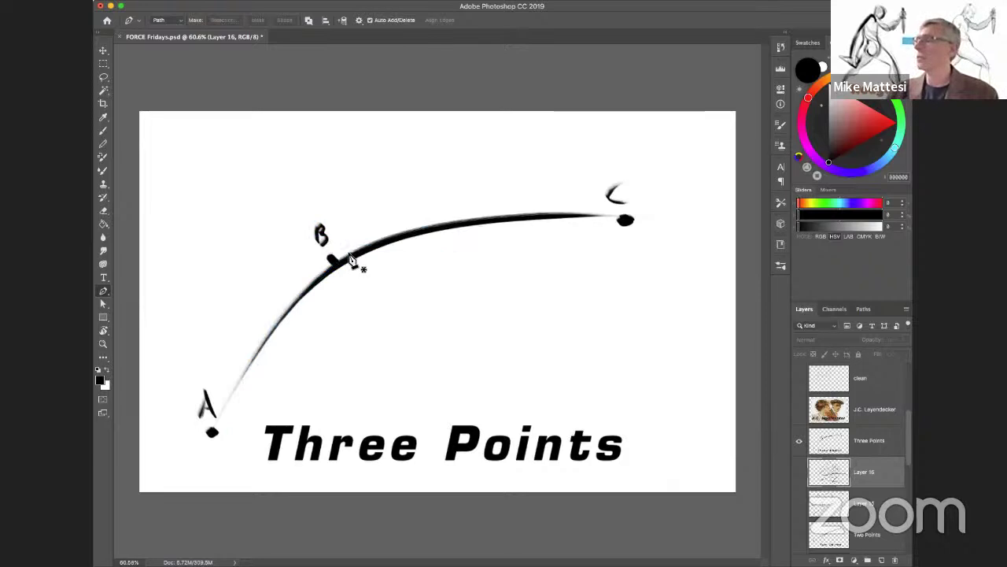
# Step: On a new layer above Three Points, brush five arched strokes with varied bends below the A-B-C curve
pyautogui.press('b')
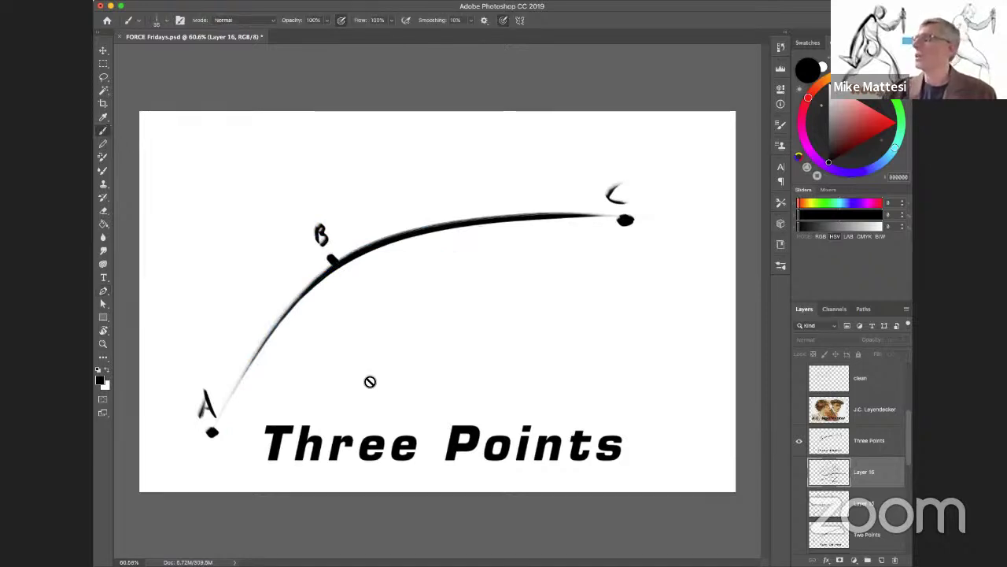
pyautogui.hotkey('alt', ']')
pyautogui.press('super+alt+shift+n')
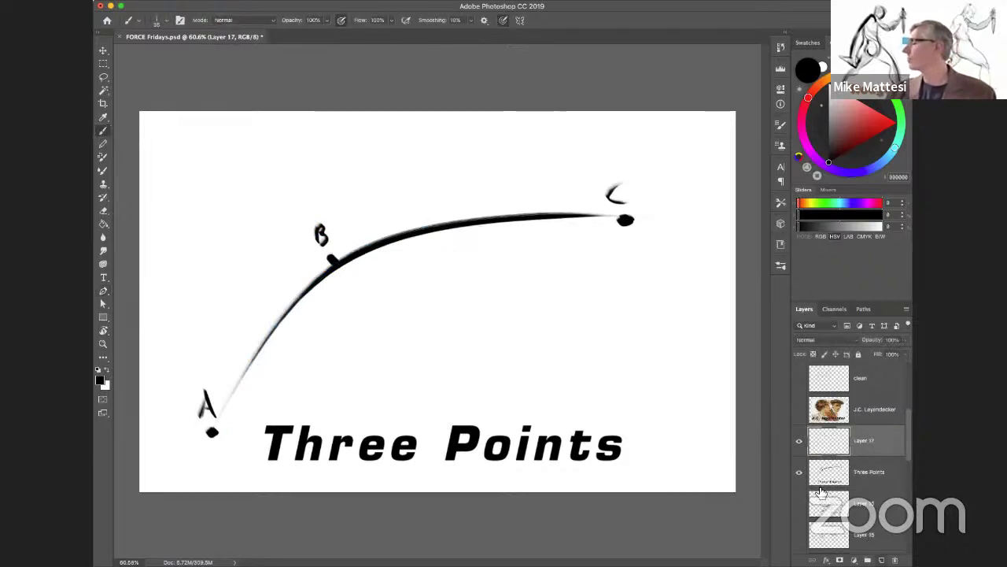
pyautogui.moveTo(396, 315); pyautogui.dragTo(590, 269)
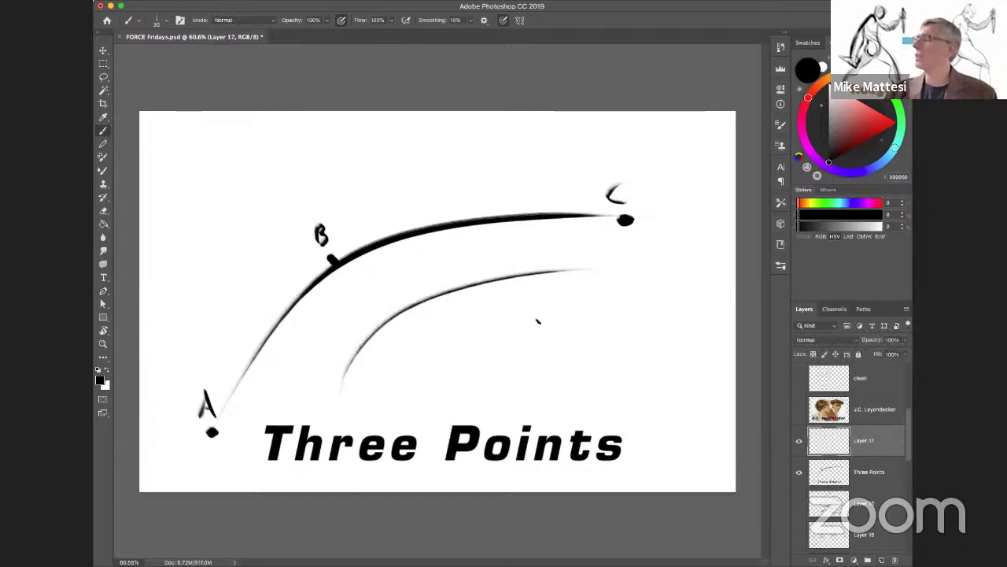
pyautogui.moveTo(417, 376)
pyautogui.mouseDown()
pyautogui.moveTo(513, 302)
pyautogui.moveTo(598, 303)
pyautogui.mouseUp()
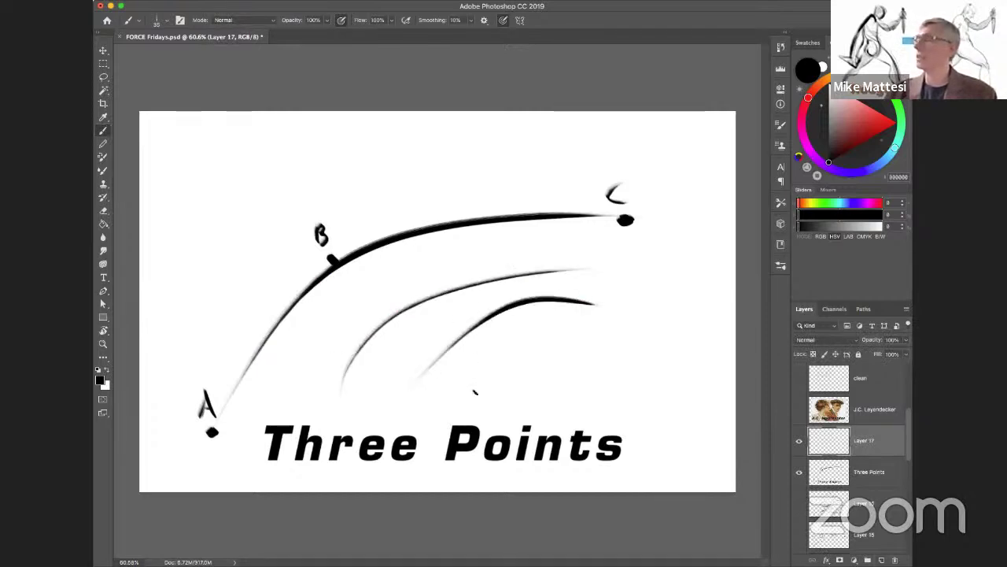
pyautogui.moveTo(463, 391); pyautogui.dragTo(685, 301)
pyautogui.moveTo(586, 417)
pyautogui.mouseDown()
pyautogui.moveTo(611, 344)
pyautogui.moveTo(694, 359)
pyautogui.mouseUp()
pyautogui.moveTo(650, 438); pyautogui.dragTo(720, 397)
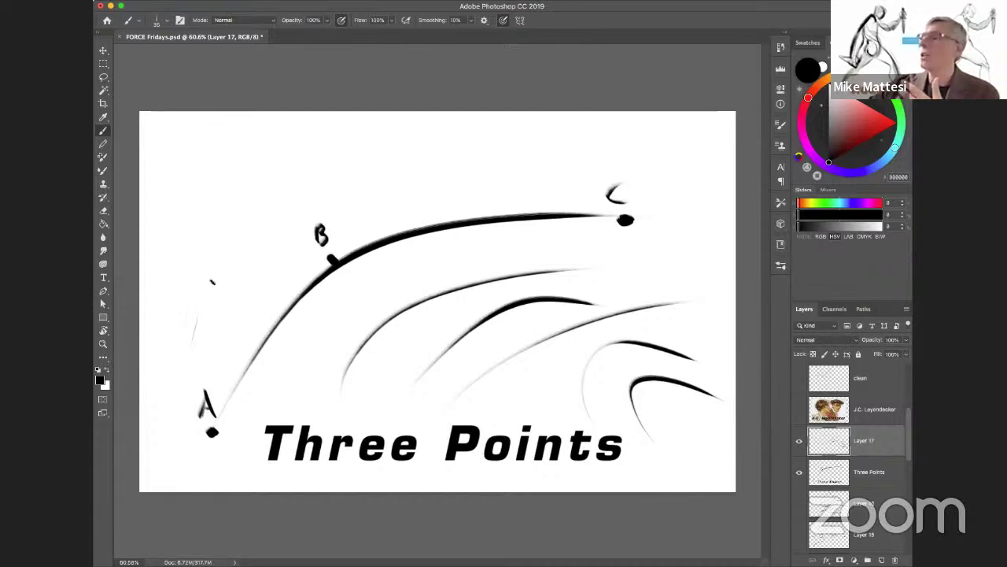
# Step: Build an arch above point B from overlapping strokes, darken its bend, and circle the bend with a thin oval
pyautogui.moveTo(197, 329); pyautogui.dragTo(265, 205)
pyautogui.moveTo(208, 304)
pyautogui.mouseDown()
pyautogui.moveTo(328, 169)
pyautogui.moveTo(271, 221)
pyautogui.moveTo(261, 210)
pyautogui.moveTo(318, 186)
pyautogui.moveTo(272, 202)
pyautogui.moveTo(480, 174)
pyautogui.mouseUp()
pyautogui.moveTo(288, 197); pyautogui.dragTo(486, 172)
pyautogui.moveTo(315, 186); pyautogui.dragTo(413, 174)
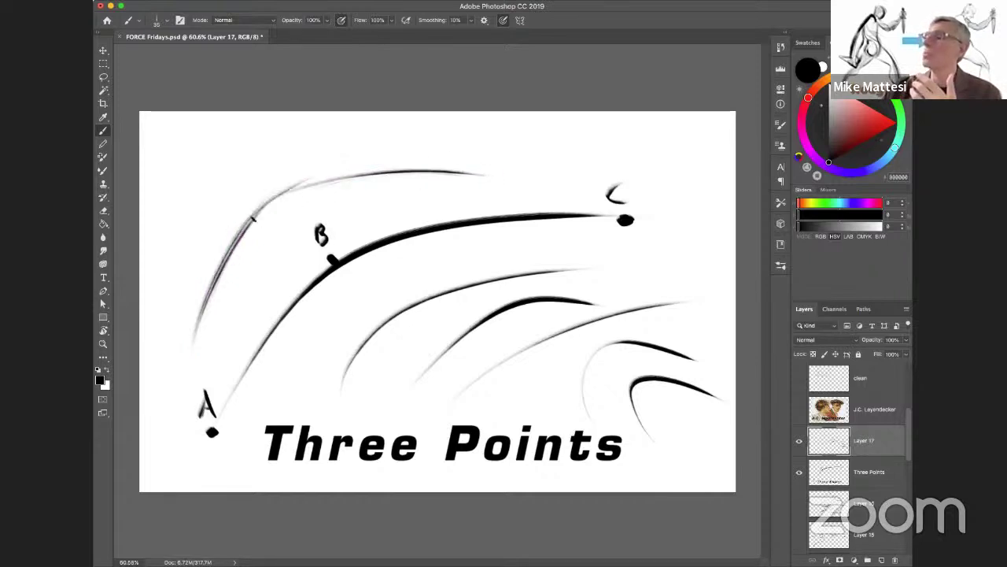
pyautogui.moveTo(253, 219)
pyautogui.mouseDown()
pyautogui.moveTo(355, 174)
pyautogui.moveTo(228, 249)
pyautogui.moveTo(221, 266)
pyautogui.moveTo(342, 178)
pyautogui.mouseUp()
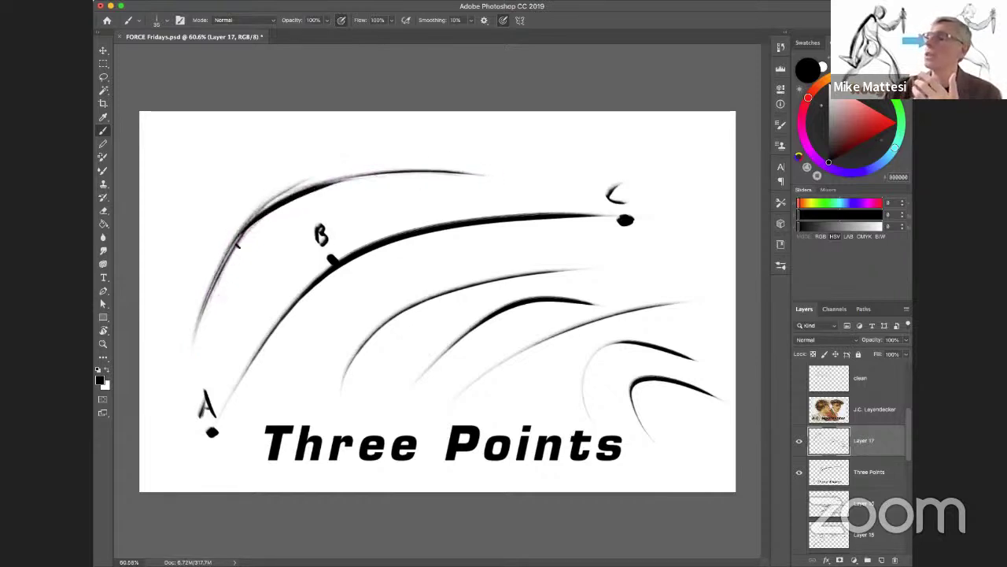
pyautogui.press(']')
pyautogui.press(']')
pyautogui.press(']')
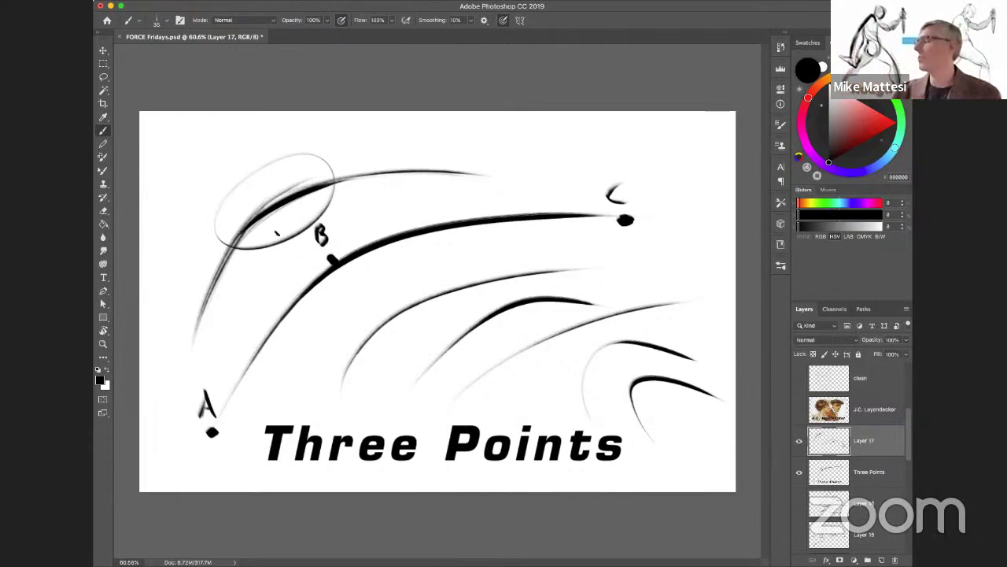
# Step: Hide the Three Points layer and Layer 17, and show the J.C. Leyendecker layer
pyautogui.click(798, 472)
pyautogui.click(799, 441)
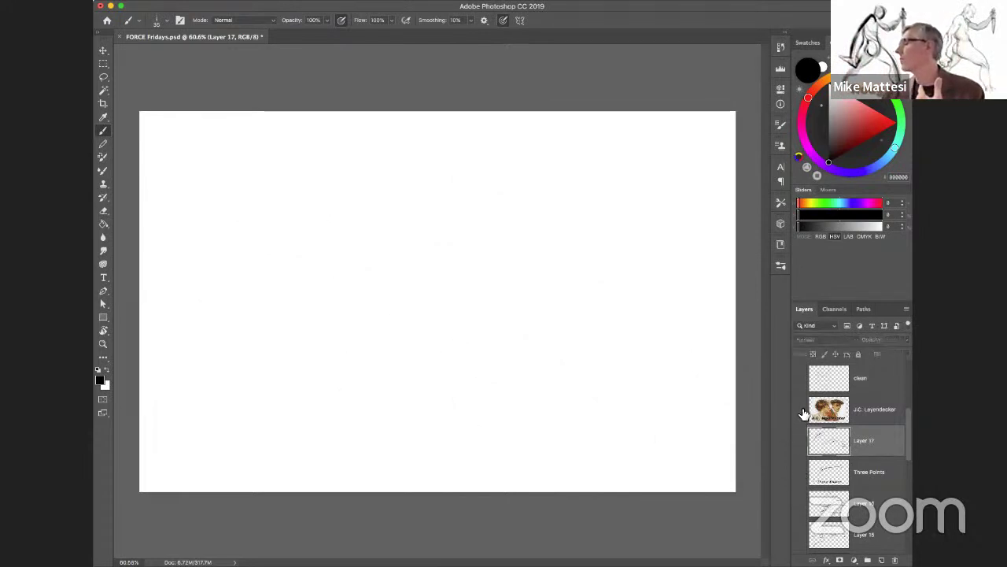
pyautogui.click(800, 410)
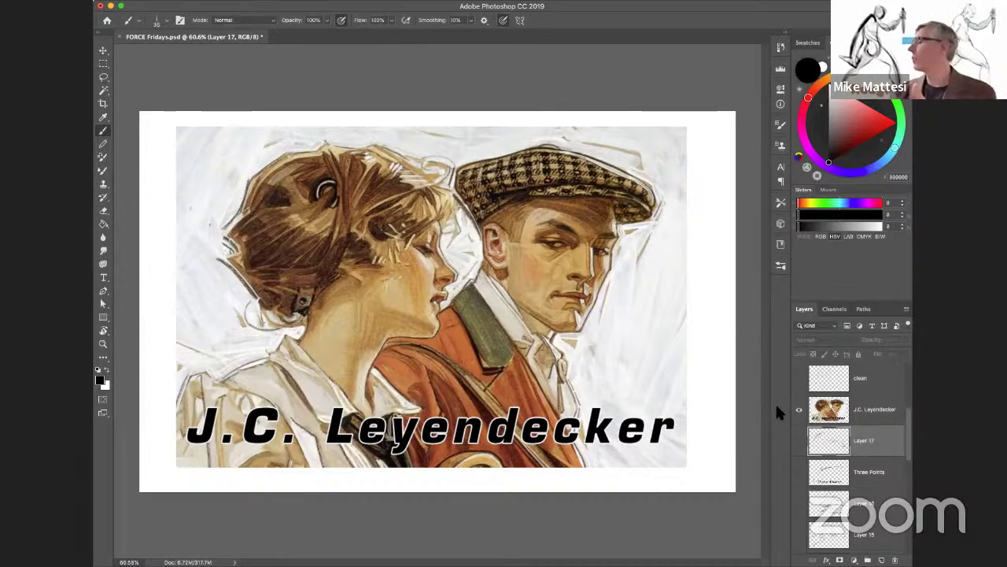
# Step: Show the clean line-drawing layer and reduce the J.C. Leyendecker layer's opacity to 1%
pyautogui.click(799, 379)
pyautogui.click(891, 384)
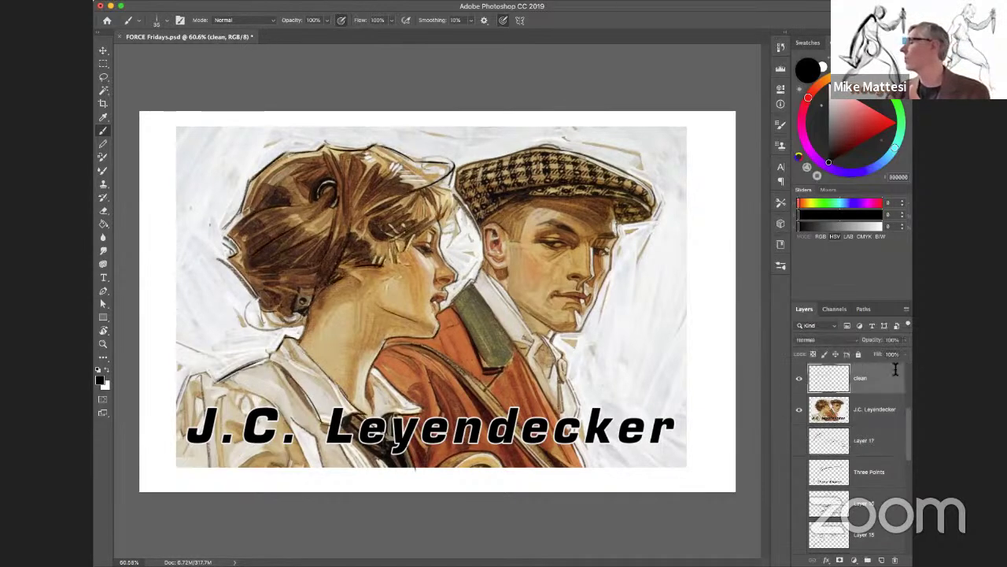
pyautogui.moveTo(901, 356); pyautogui.dragTo(856, 356)
pyautogui.click(906, 339)
pyautogui.click(884, 405)
pyautogui.click(906, 339)
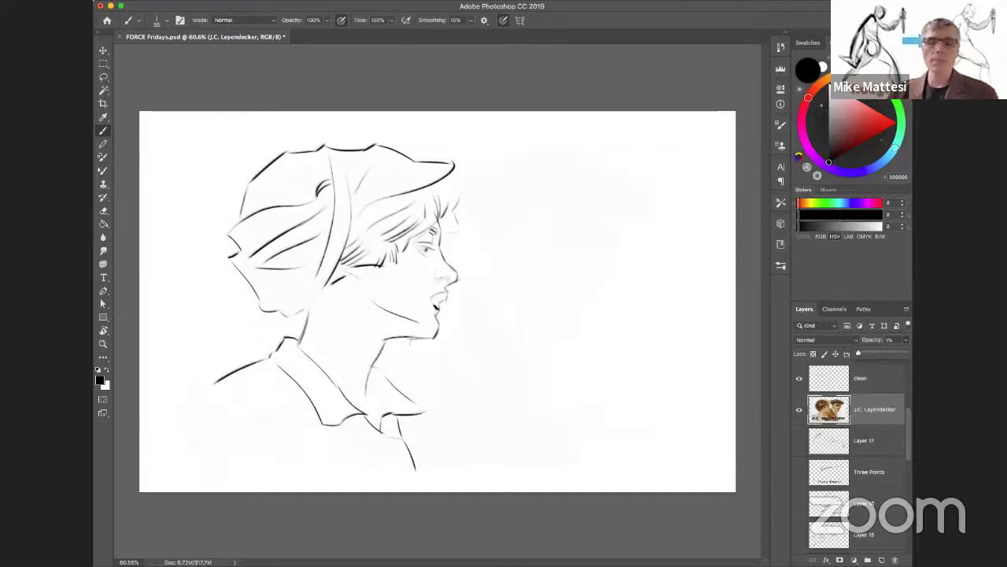
# Step: On the clean layer, brush crossing strokes that extend the direction lines of the woman's forehead, brow and nose
pyautogui.press('z')
pyautogui.moveTo(438, 293); pyautogui.dragTo(512, 394)
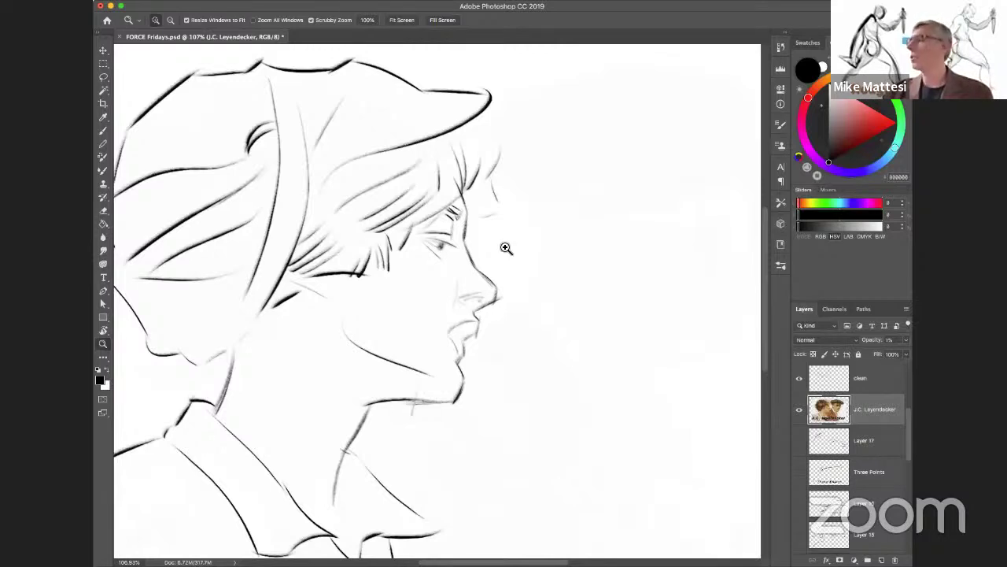
pyautogui.press('b')
pyautogui.click(876, 377)
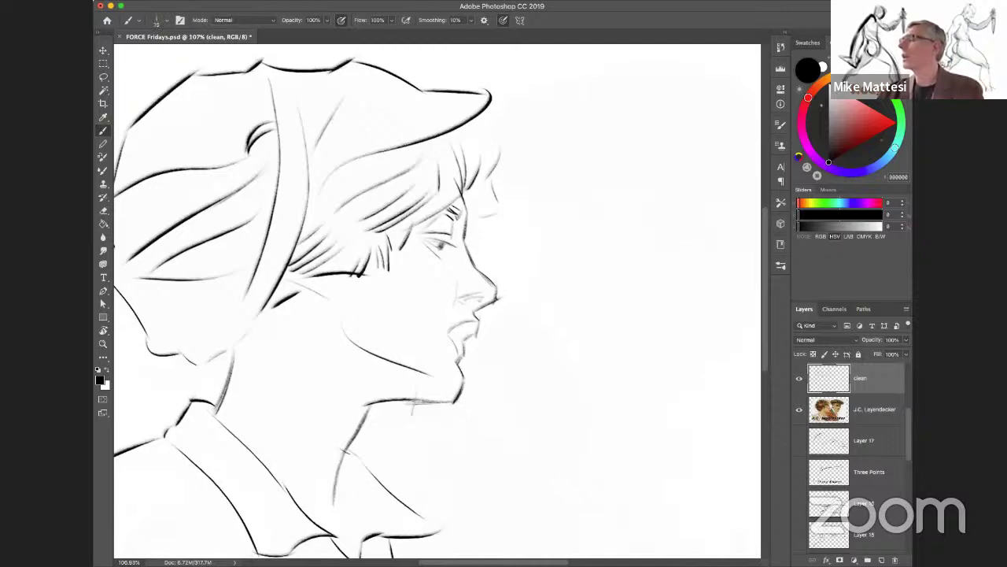
pyautogui.moveTo(500, 260); pyautogui.dragTo(491, 358)
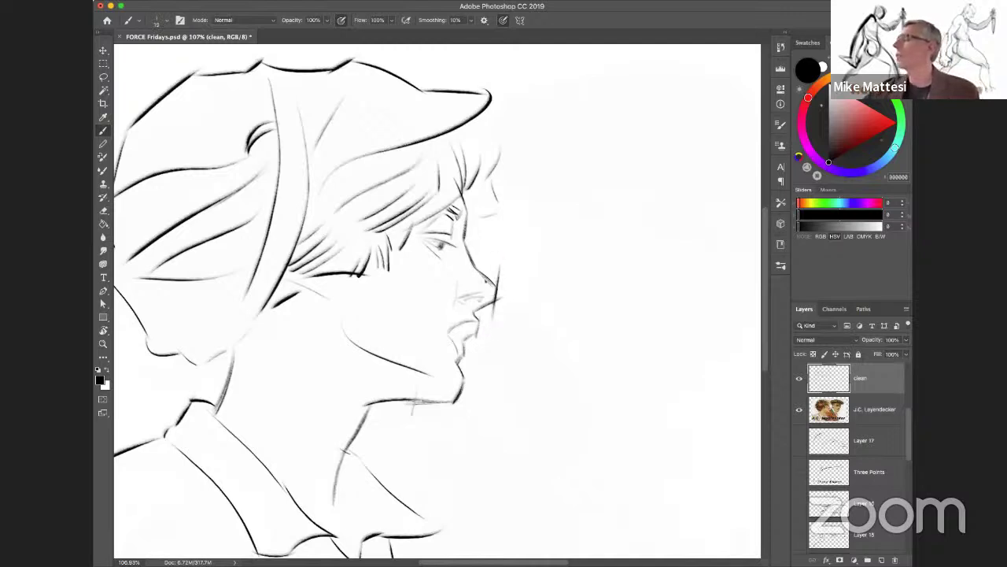
pyautogui.moveTo(469, 258); pyautogui.dragTo(516, 304)
pyautogui.moveTo(458, 228)
pyautogui.mouseDown()
pyautogui.moveTo(484, 293)
pyautogui.moveTo(465, 248)
pyautogui.mouseUp()
pyautogui.moveTo(457, 206)
pyautogui.mouseDown()
pyautogui.moveTo(466, 262)
pyautogui.moveTo(459, 255)
pyautogui.moveTo(479, 232)
pyautogui.moveTo(465, 249)
pyautogui.mouseUp()
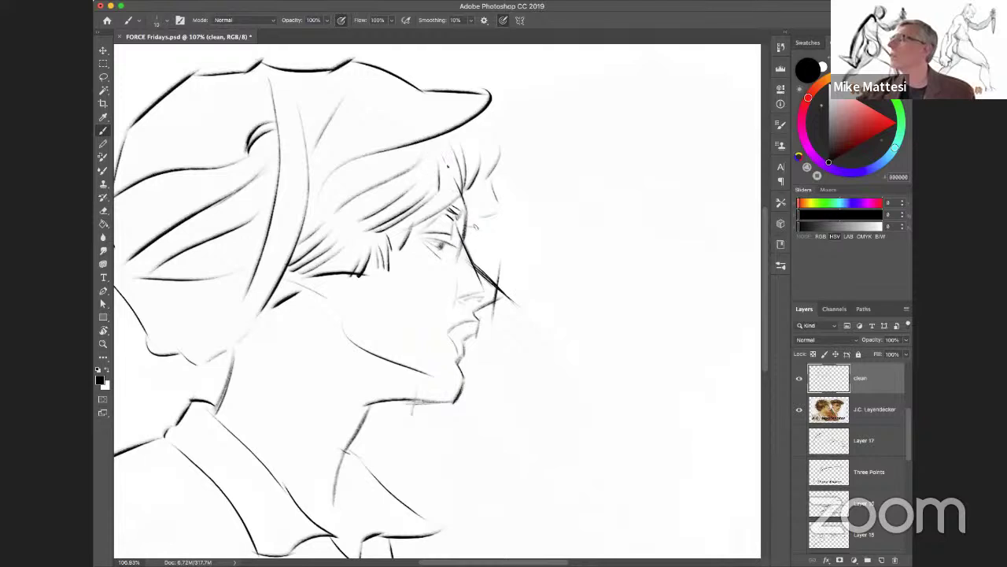
pyautogui.moveTo(447, 165)
pyautogui.mouseDown()
pyautogui.moveTo(477, 234)
pyautogui.moveTo(471, 225)
pyautogui.moveTo(464, 264)
pyautogui.mouseUp()
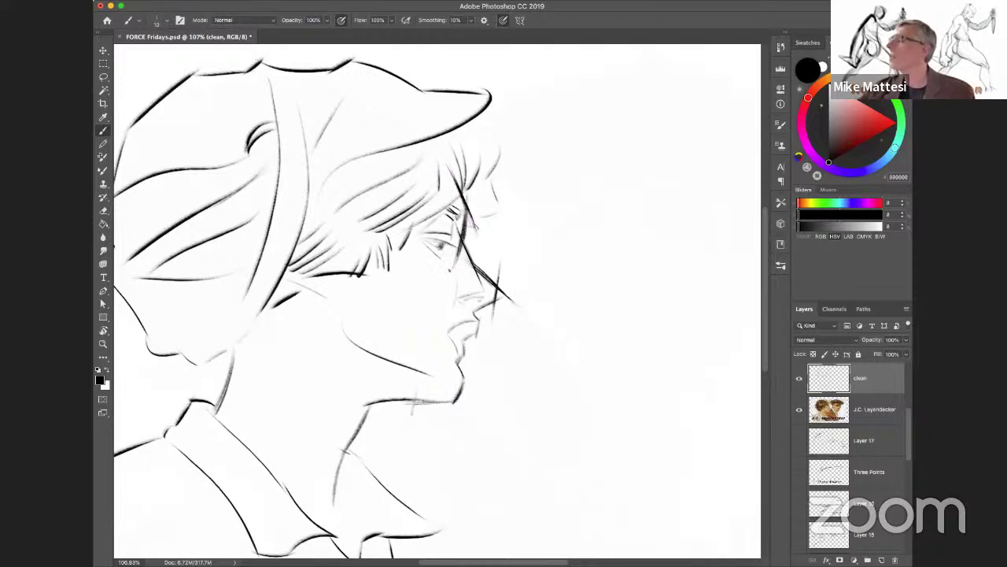
# Step: Overlay crossing direction strokes on the lips and chin, and draw a slightly arched diagonal stroke in the empty area beside the face
pyautogui.moveTo(455, 226)
pyautogui.mouseDown()
pyautogui.moveTo(494, 300)
pyautogui.moveTo(468, 314)
pyautogui.moveTo(486, 332)
pyautogui.moveTo(469, 337)
pyautogui.moveTo(492, 336)
pyautogui.moveTo(472, 354)
pyautogui.mouseUp()
pyautogui.hotkey('ctrl', 'z')
pyautogui.moveTo(480, 319); pyautogui.dragTo(474, 356)
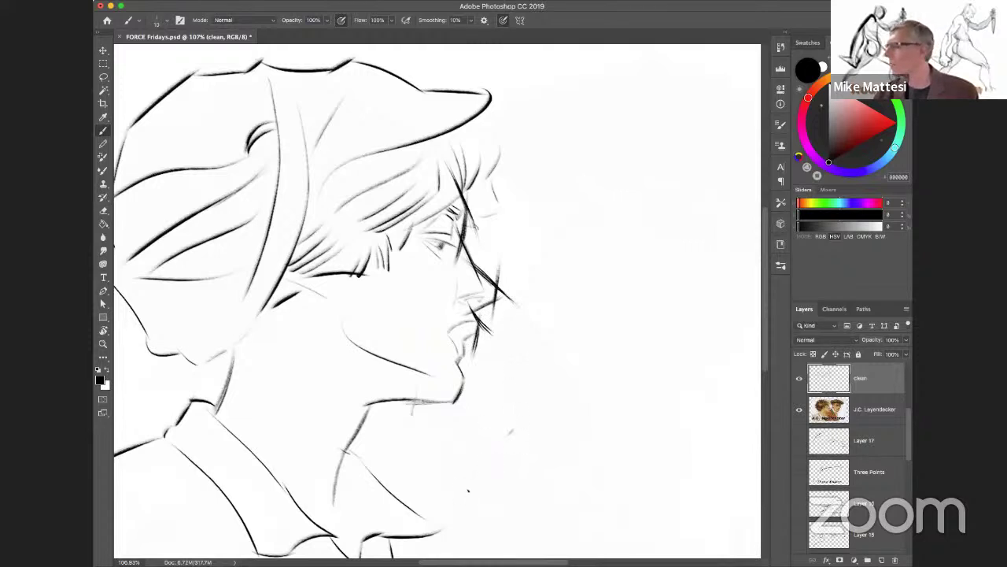
pyautogui.moveTo(488, 455); pyautogui.dragTo(604, 366)
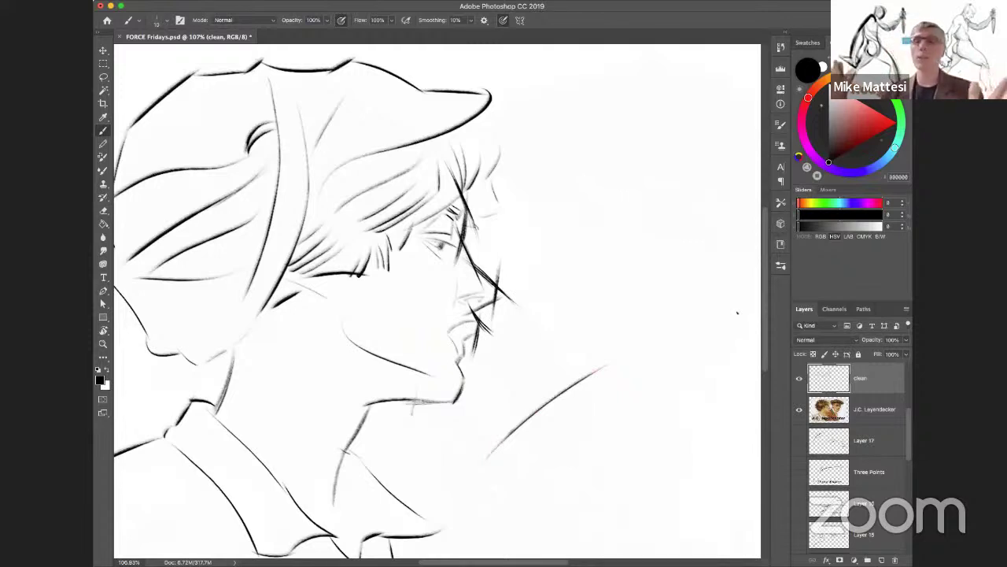
pyautogui.moveTo(464, 339)
pyautogui.mouseDown()
pyautogui.moveTo(513, 317)
pyautogui.moveTo(454, 367)
pyautogui.moveTo(446, 386)
pyautogui.moveTo(461, 392)
pyautogui.mouseUp()
pyautogui.moveTo(461, 392); pyautogui.dragTo(452, 413)
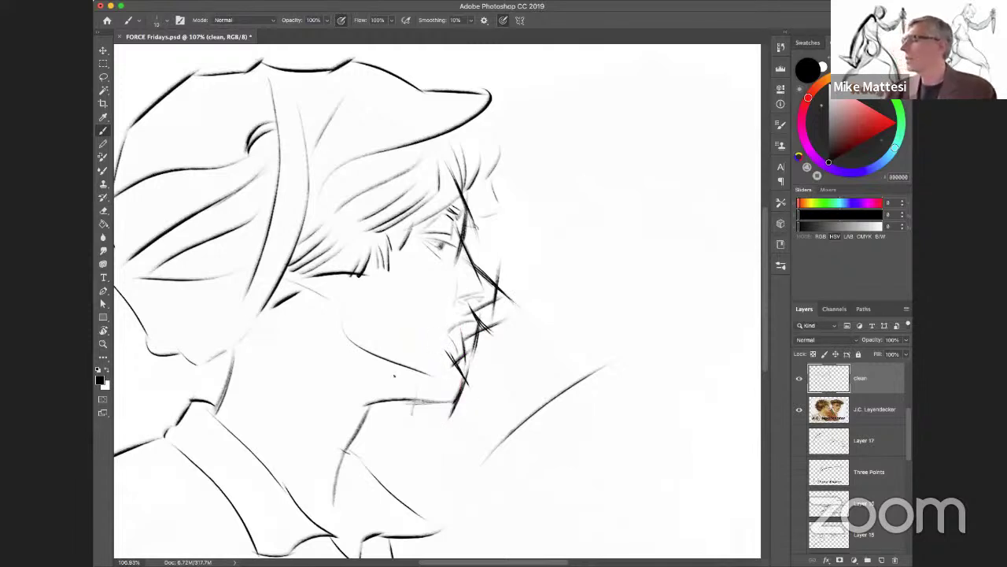
# Step: Brush overlapping direction strokes along the woman's jawline, extending them past the chin
pyautogui.moveTo(379, 426)
pyautogui.mouseDown()
pyautogui.moveTo(439, 422)
pyautogui.moveTo(455, 393)
pyautogui.mouseUp()
pyautogui.moveTo(353, 410); pyautogui.dragTo(445, 392)
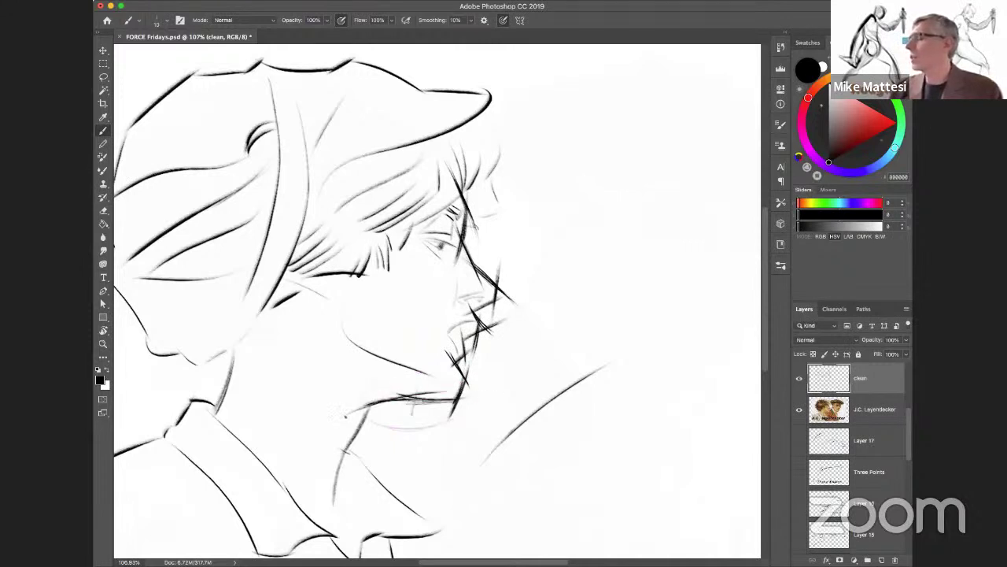
pyautogui.moveTo(386, 400); pyautogui.dragTo(476, 396)
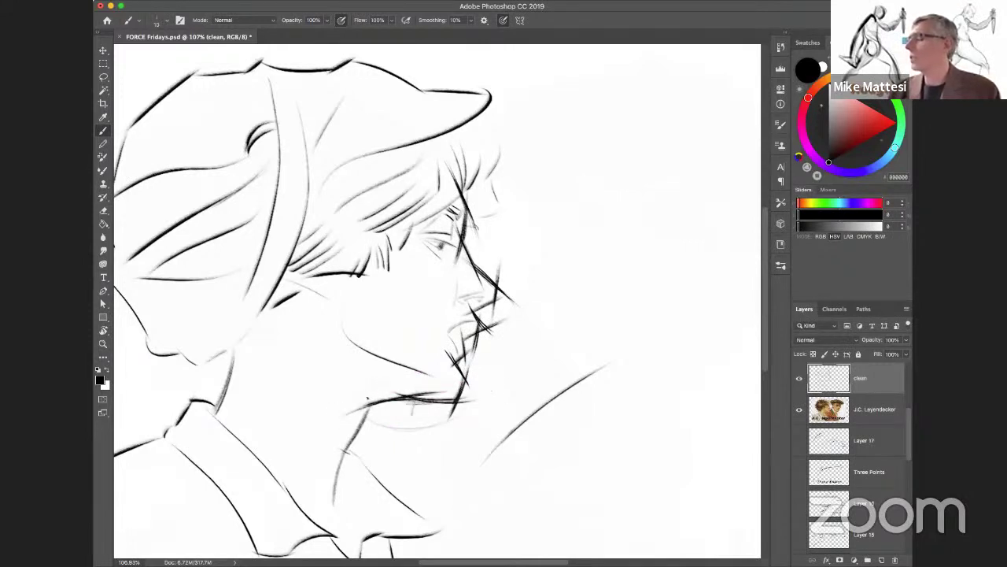
# Step: Overlay crossing direction strokes down the front of the neck and add a small arrow pointing across the throat
pyautogui.moveTo(370, 398)
pyautogui.mouseDown()
pyautogui.moveTo(347, 443)
pyautogui.moveTo(318, 465)
pyautogui.mouseUp()
pyautogui.moveTo(378, 380); pyautogui.dragTo(329, 471)
pyautogui.moveTo(380, 374); pyautogui.dragTo(335, 478)
pyautogui.moveTo(343, 433); pyautogui.dragTo(333, 532)
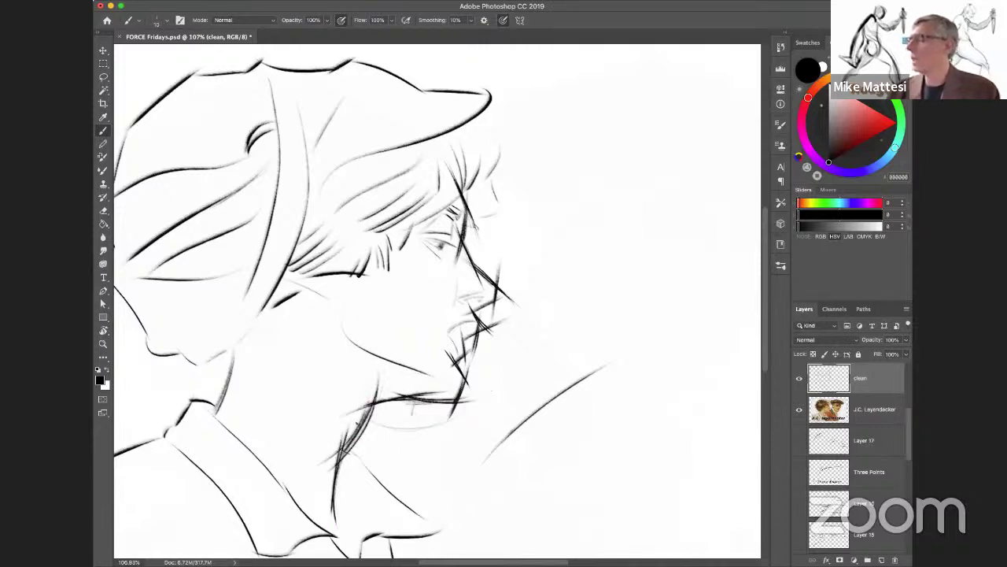
pyautogui.moveTo(324, 422); pyautogui.dragTo(384, 436)
pyautogui.moveTo(331, 480); pyautogui.dragTo(318, 485)
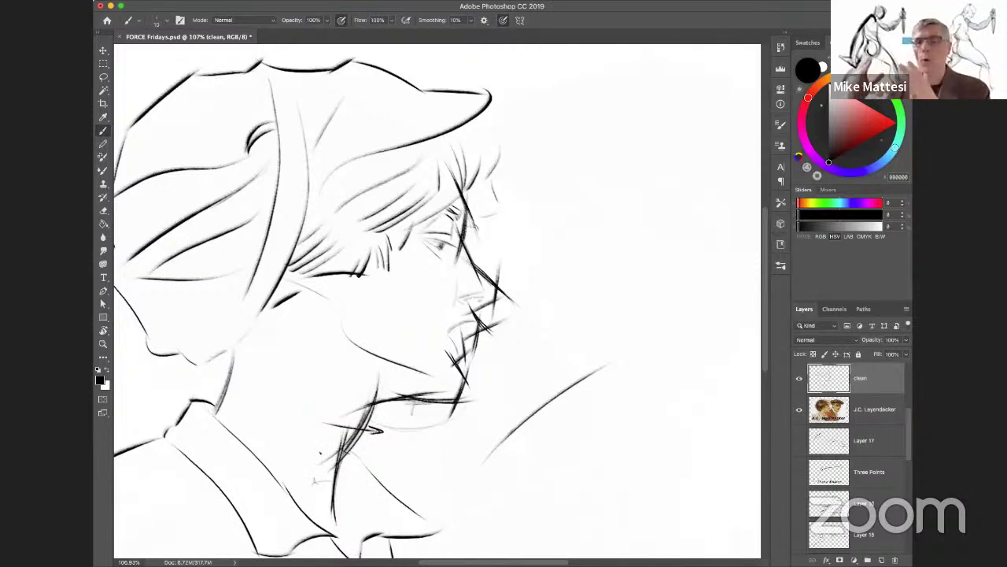
# Step: Extend the direction lines of the cap's brim past its tip and add a curved arrow stroke around it
pyautogui.scroll(5, 437, 301)
pyautogui.hscroll(-5, 438, 301)
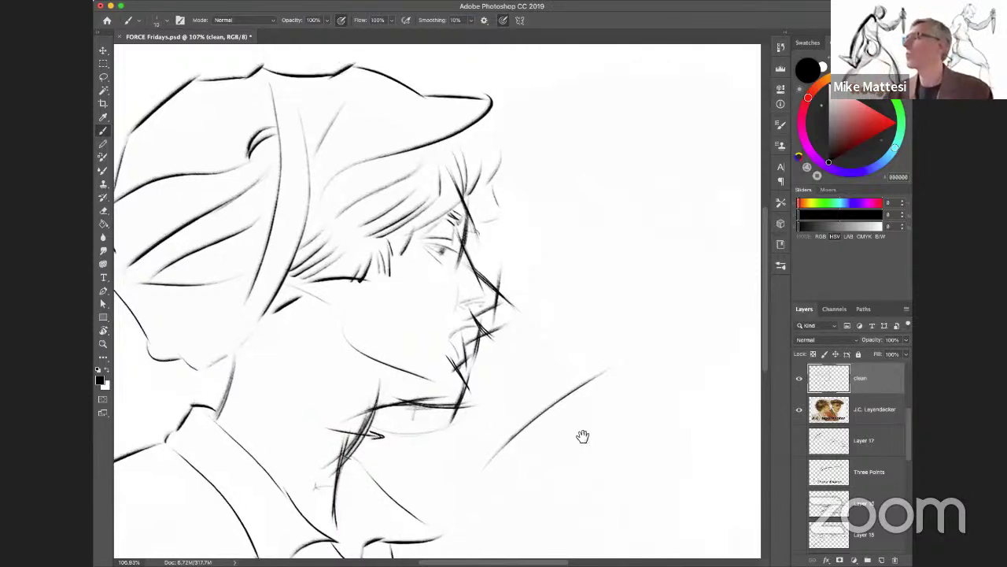
pyautogui.moveTo(595, 198)
pyautogui.mouseDown()
pyautogui.moveTo(611, 155)
pyautogui.moveTo(522, 128)
pyautogui.mouseUp()
pyautogui.moveTo(479, 157); pyautogui.dragTo(639, 177)
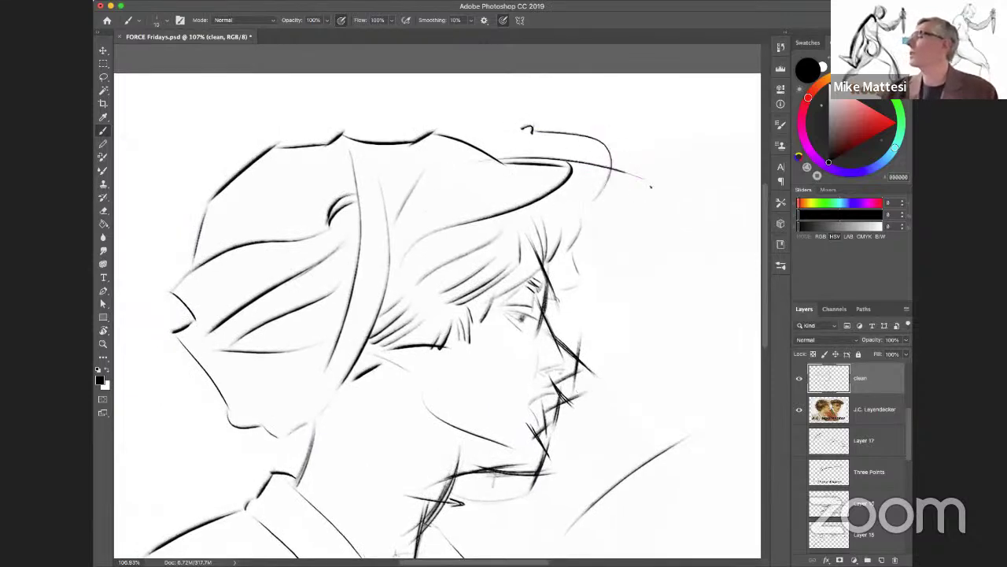
pyautogui.moveTo(551, 165); pyautogui.dragTo(614, 173)
pyautogui.moveTo(410, 118); pyautogui.dragTo(515, 164)
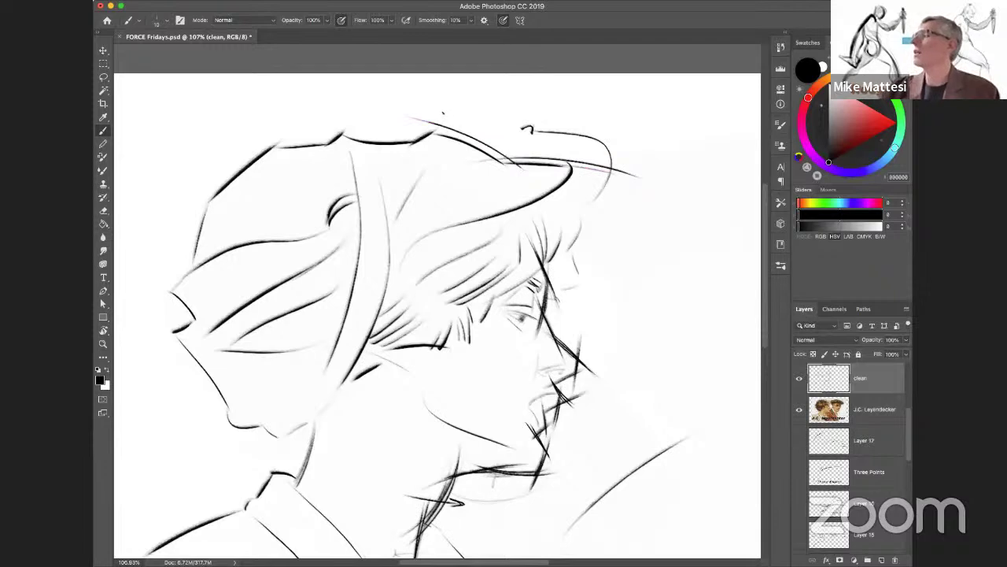
# Step: Brush extended direction strokes over the scalloped segments along the top of the cap, continuing down its rear slope
pyautogui.moveTo(443, 117)
pyautogui.mouseDown()
pyautogui.moveTo(398, 148)
pyautogui.moveTo(329, 142)
pyautogui.mouseUp()
pyautogui.moveTo(367, 111)
pyautogui.mouseDown()
pyautogui.moveTo(300, 167)
pyautogui.moveTo(343, 134)
pyautogui.moveTo(269, 149)
pyautogui.mouseUp()
pyautogui.moveTo(322, 120); pyautogui.dragTo(157, 253)
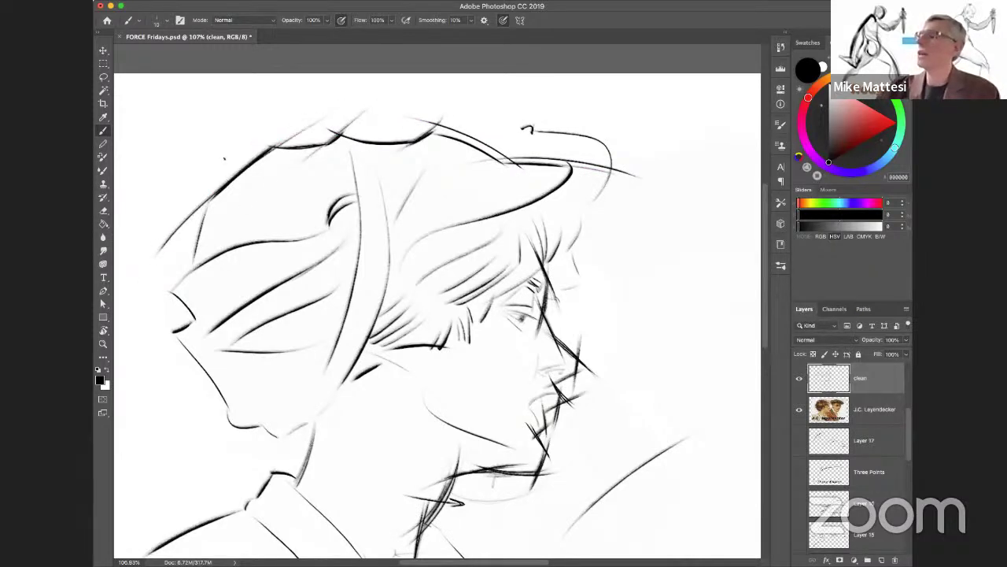
# Step: Overlay direction strokes along the back of the cap, the hair below it and the nape of the neck
pyautogui.moveTo(211, 187); pyautogui.dragTo(192, 319)
pyautogui.moveTo(184, 308)
pyautogui.mouseDown()
pyautogui.moveTo(212, 339)
pyautogui.moveTo(163, 335)
pyautogui.moveTo(233, 432)
pyautogui.moveTo(260, 429)
pyautogui.mouseUp()
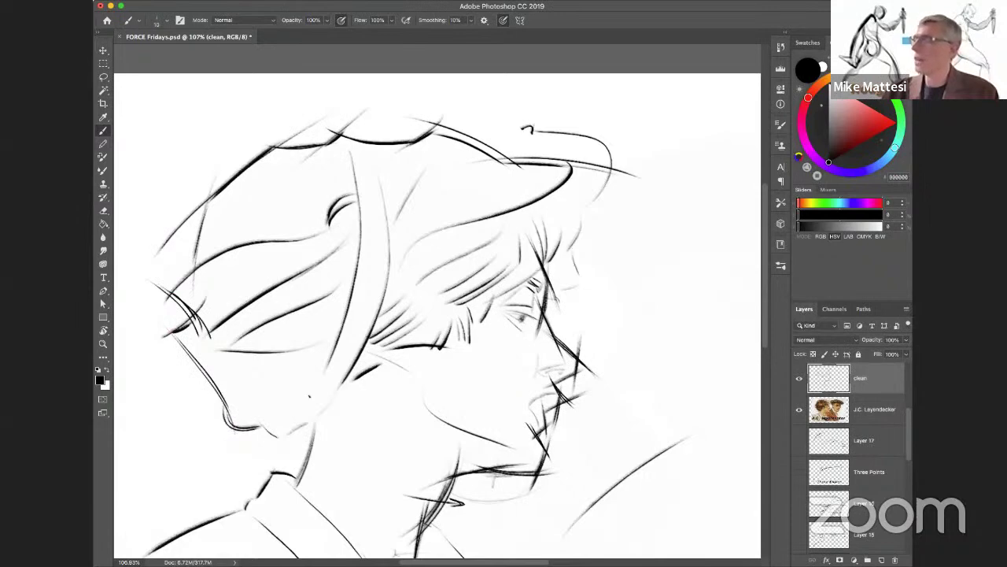
pyautogui.scroll(-5, 522, 438)
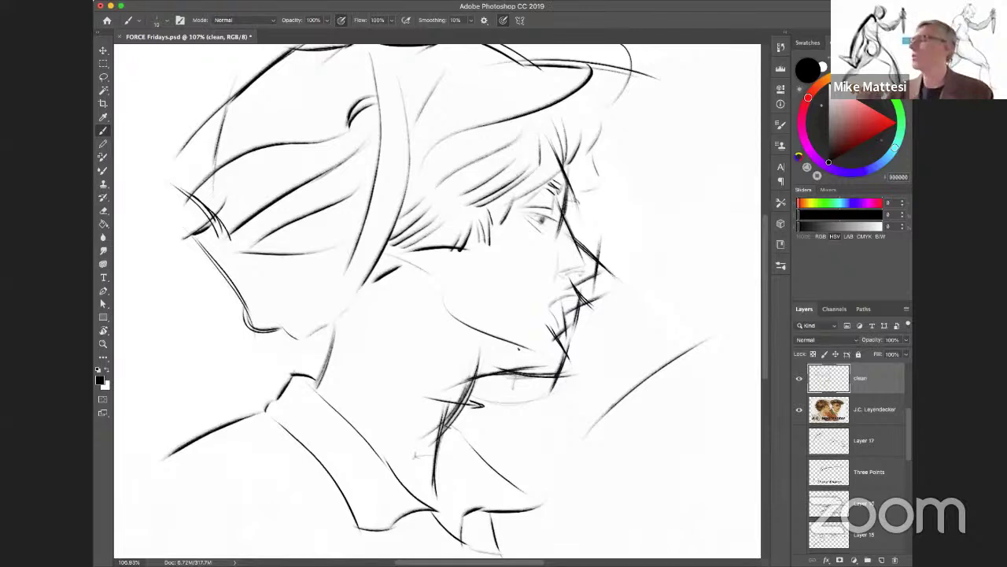
pyautogui.moveTo(335, 304); pyautogui.dragTo(299, 412)
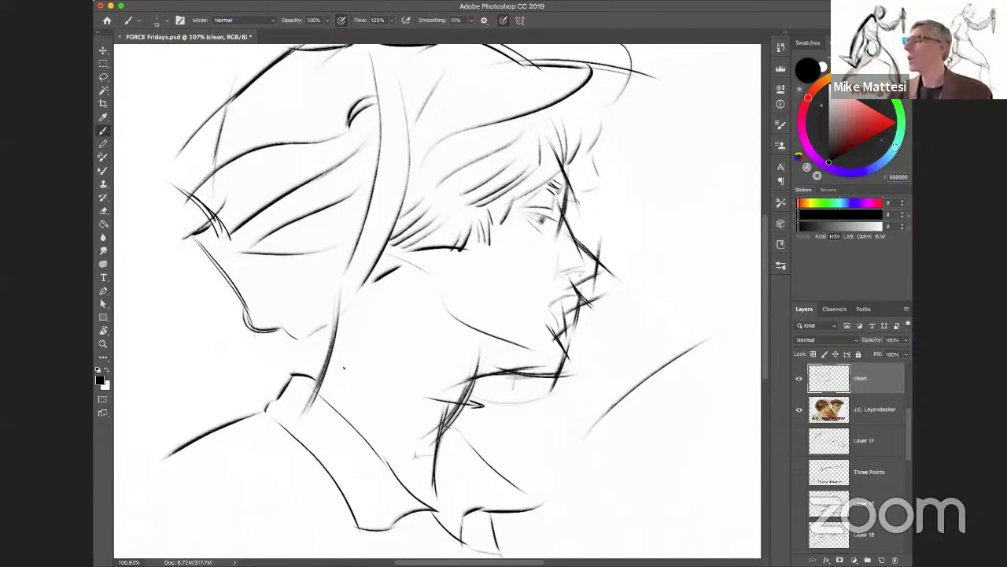
# Step: Fit the whole canvas in view, hide the clean and J.C. Leyendecker layers, and show the Corners layer
pyautogui.press('z')
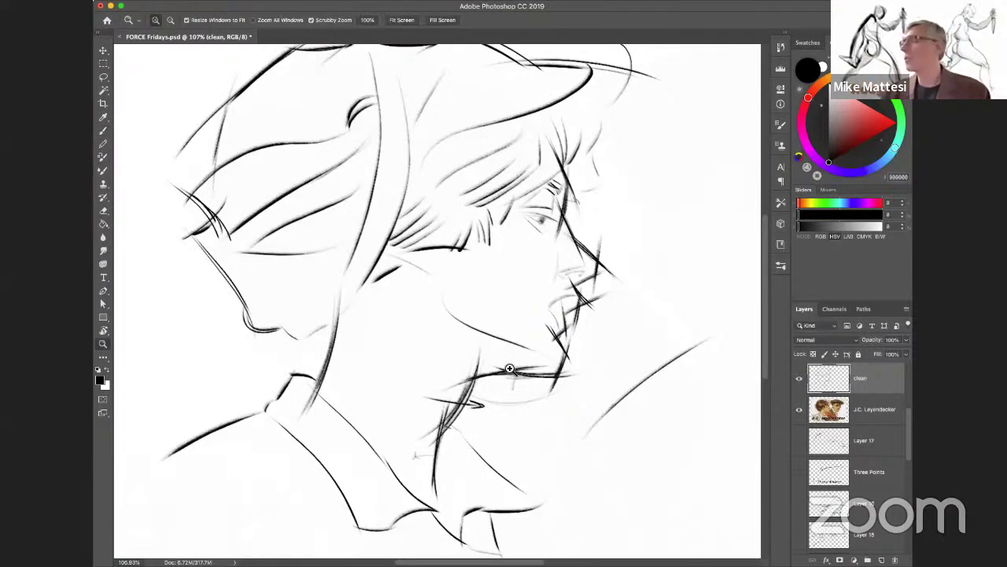
pyautogui.press('super+0')
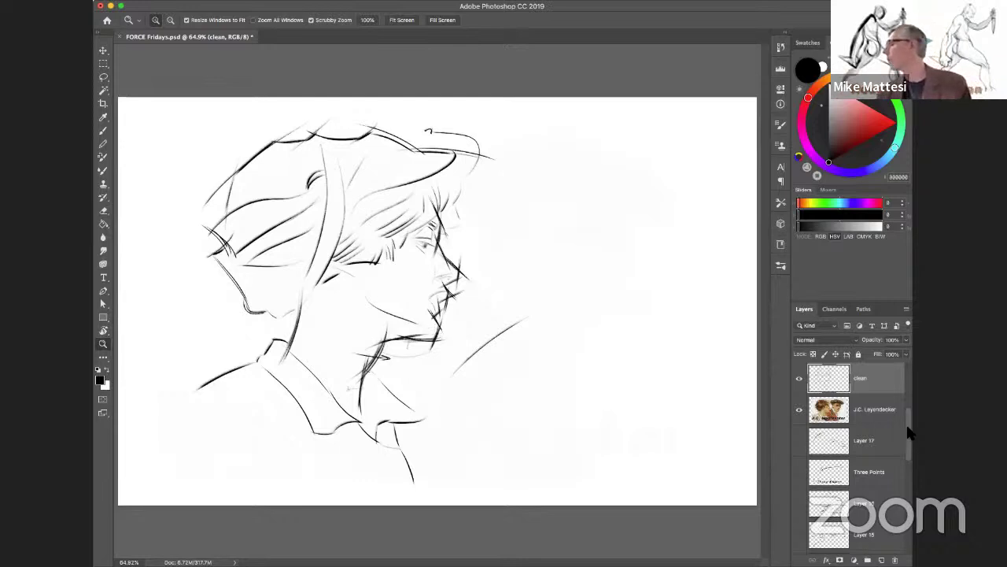
pyautogui.scroll(3, 910, 437)
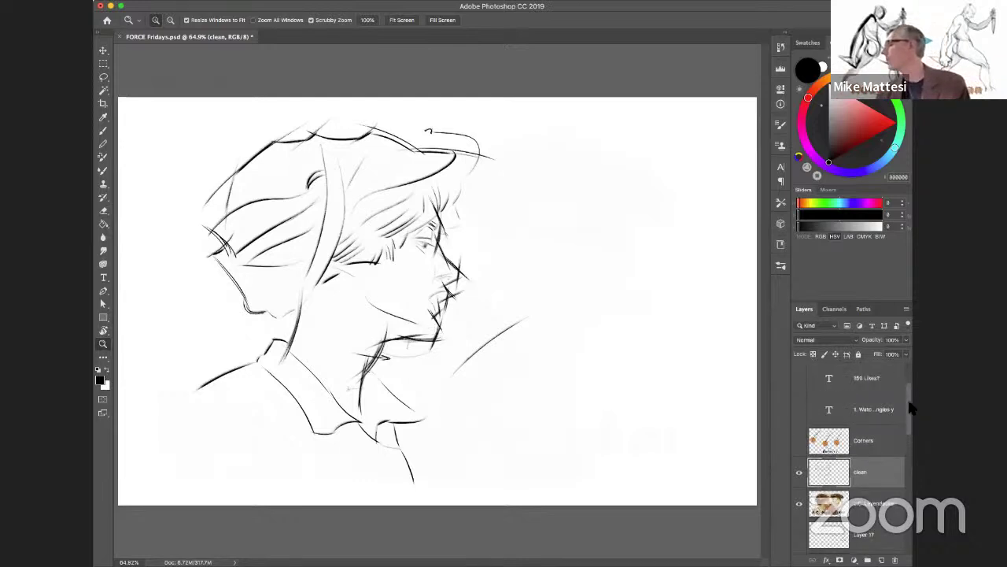
pyautogui.click(800, 473)
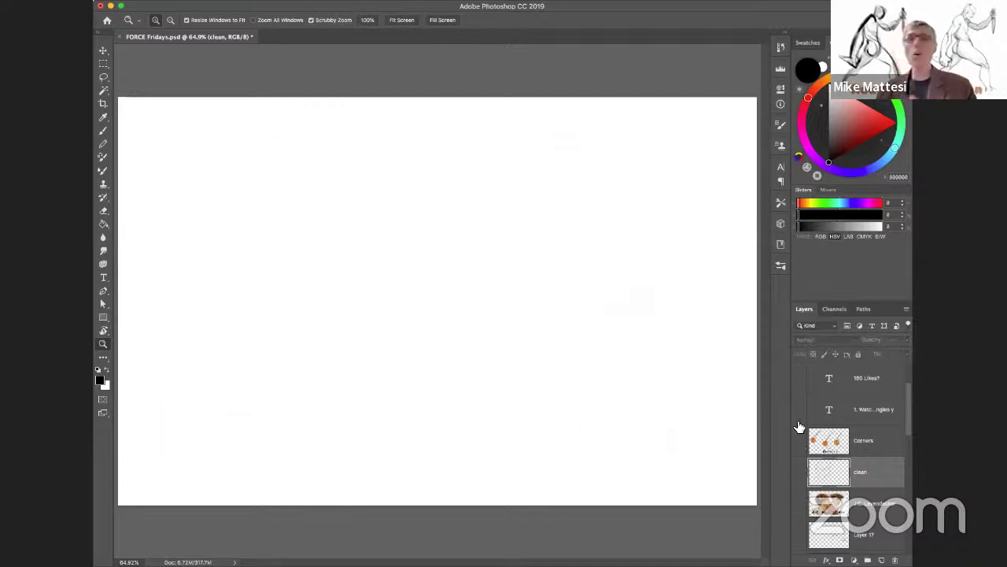
pyautogui.click(801, 439)
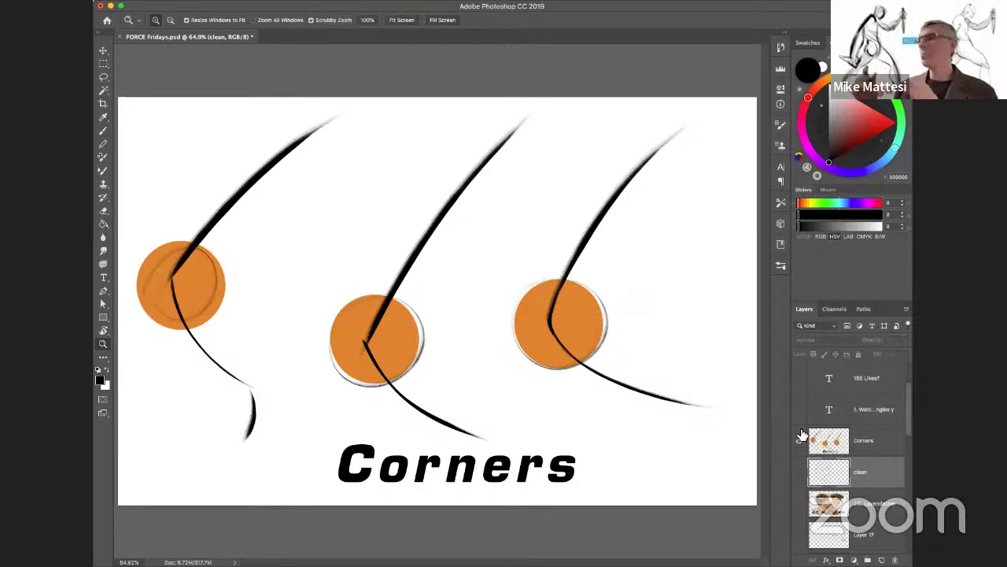
# Step: Add a new layer above Corners and brush the handwritten labels "LEYENDECKER", "SHARP" and "ROUND" beside the three corner examples
pyautogui.click(866, 441)
pyautogui.click(881, 559)
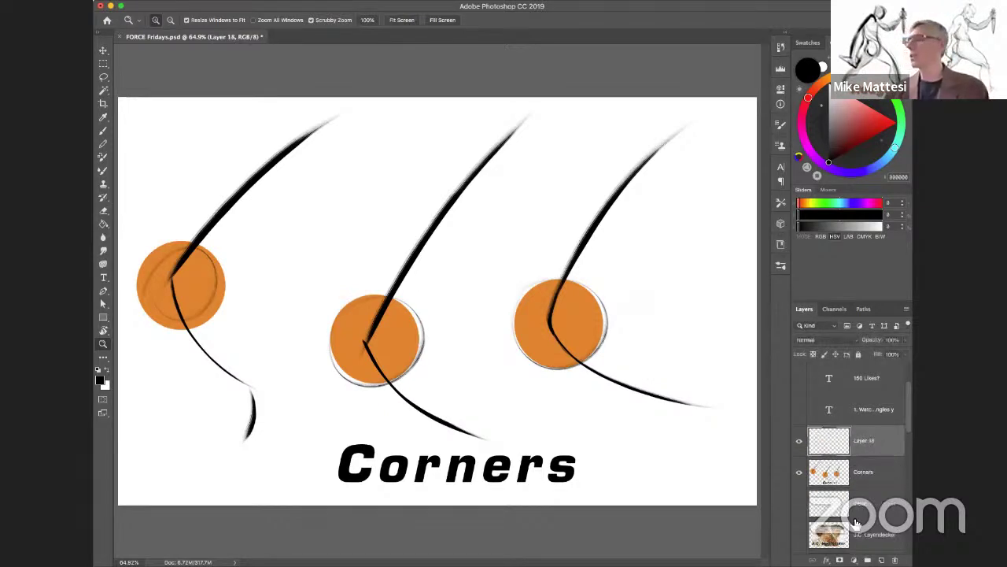
pyautogui.click(103, 132)
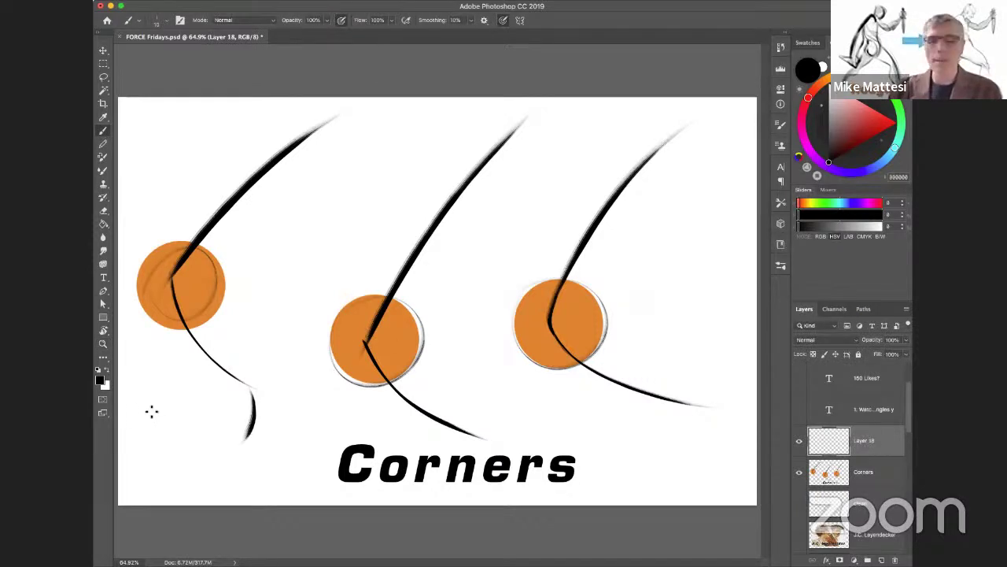
pyautogui.moveTo(138, 417)
pyautogui.mouseDown()
pyautogui.moveTo(161, 410)
pyautogui.moveTo(172, 425)
pyautogui.moveTo(187, 406)
pyautogui.moveTo(211, 412)
pyautogui.moveTo(246, 398)
pyautogui.moveTo(253, 411)
pyautogui.moveTo(255, 400)
pyautogui.moveTo(297, 406)
pyautogui.mouseUp()
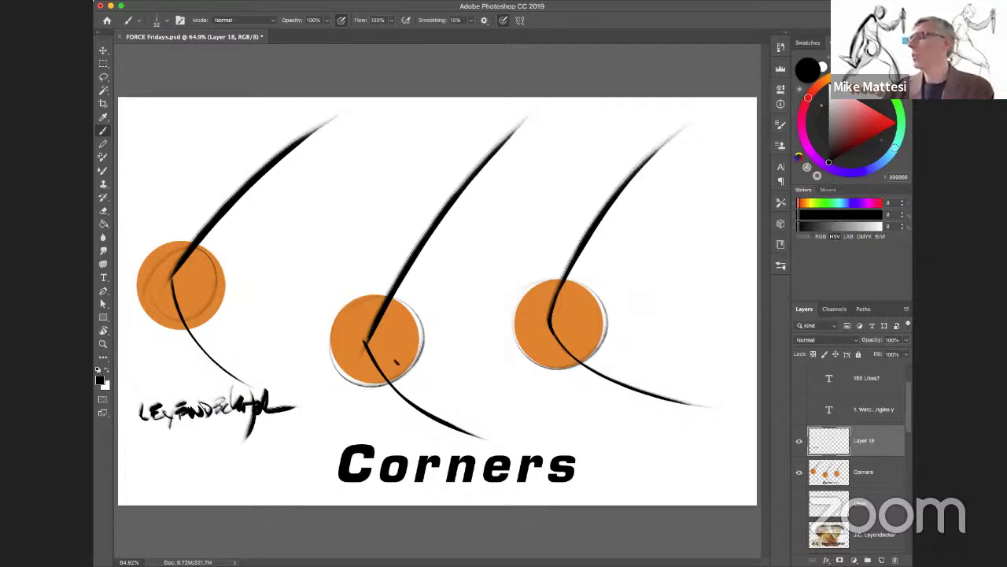
pyautogui.moveTo(393, 365); pyautogui.dragTo(496, 396)
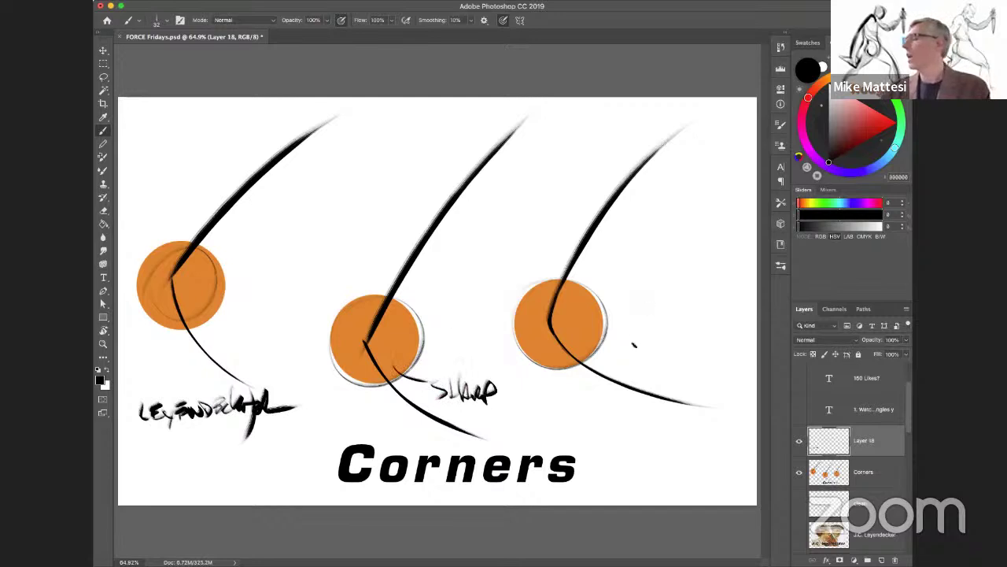
pyautogui.moveTo(634, 343)
pyautogui.mouseDown()
pyautogui.moveTo(640, 358)
pyautogui.moveTo(704, 346)
pyautogui.mouseUp()
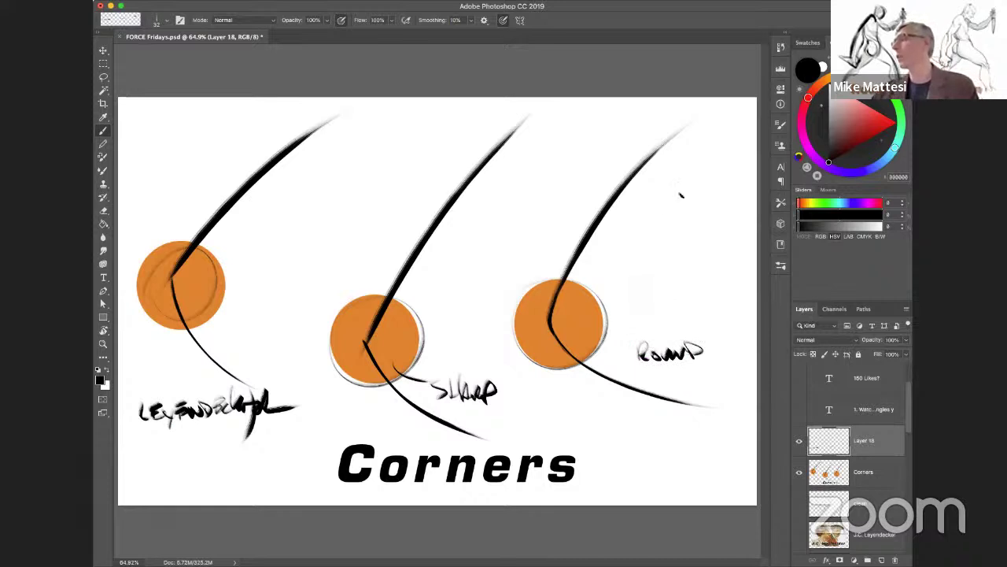
# Step: Draw a rounded corner curve beside the third example with an arrow and circle marking its bend, and handwrite "LILO" and "Stitch" above
pyautogui.moveTo(699, 177); pyautogui.dragTo(664, 258)
pyautogui.moveTo(662, 300); pyautogui.dragTo(729, 322)
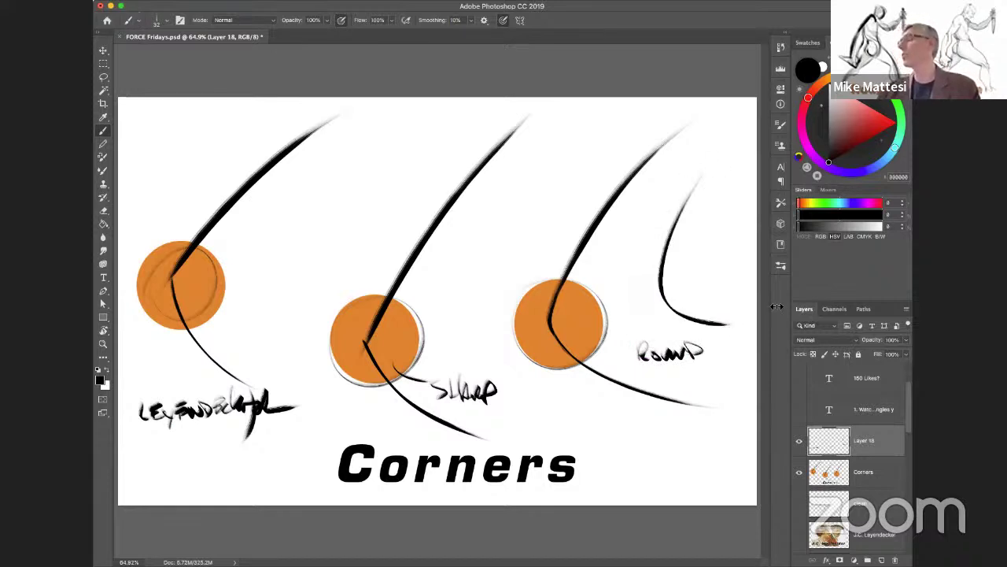
pyautogui.moveTo(653, 295)
pyautogui.mouseDown()
pyautogui.moveTo(573, 324)
pyautogui.moveTo(643, 304)
pyautogui.mouseUp()
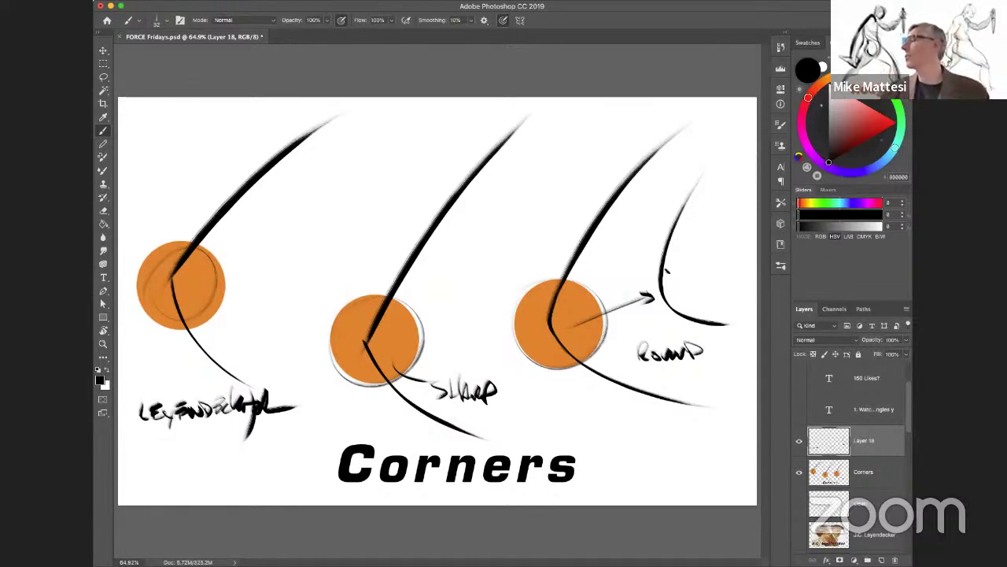
pyautogui.moveTo(640, 266); pyautogui.dragTo(648, 286)
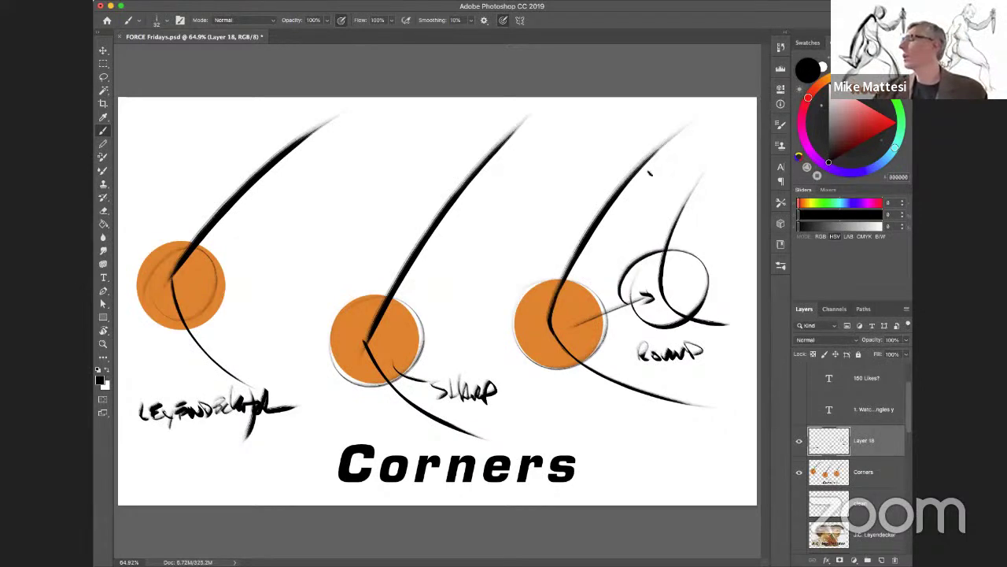
pyautogui.moveTo(631, 188)
pyautogui.mouseDown()
pyautogui.moveTo(652, 201)
pyautogui.moveTo(681, 175)
pyautogui.mouseUp()
pyautogui.moveTo(644, 206)
pyautogui.mouseDown()
pyautogui.moveTo(617, 233)
pyautogui.moveTo(626, 240)
pyautogui.moveTo(653, 229)
pyautogui.moveTo(663, 205)
pyautogui.moveTo(681, 228)
pyautogui.moveTo(683, 201)
pyautogui.moveTo(684, 239)
pyautogui.mouseUp()
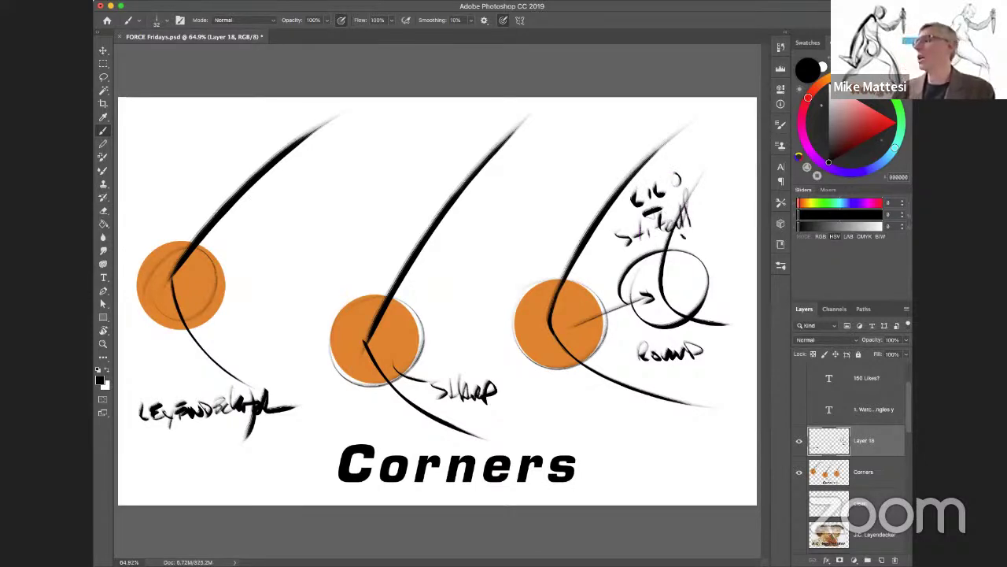
# Step: Draw a downward arrow to the middle corner example and handwrite "SLEEP B" and a circled "101" above it
pyautogui.moveTo(362, 205)
pyautogui.mouseDown()
pyautogui.moveTo(362, 282)
pyautogui.moveTo(370, 275)
pyautogui.mouseUp()
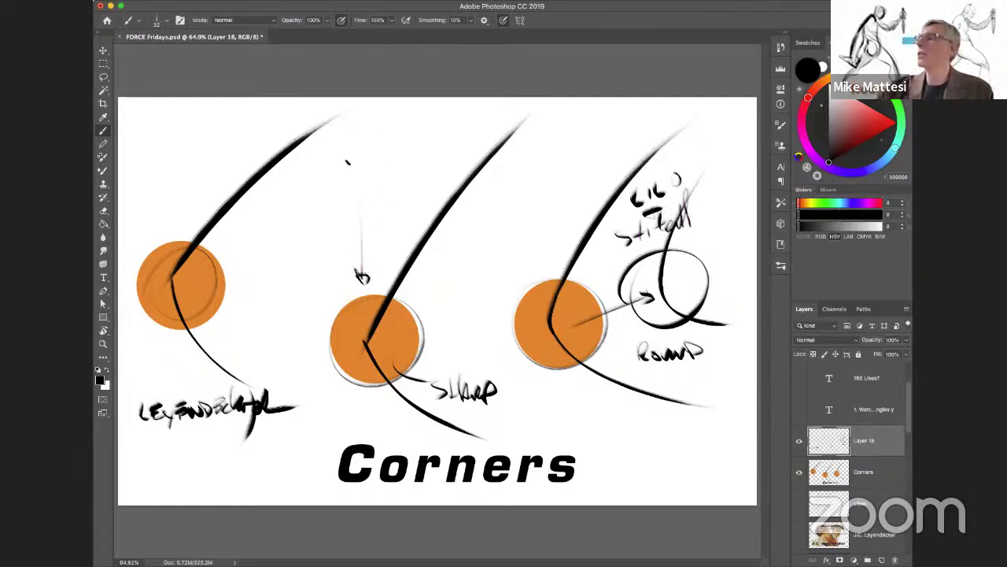
pyautogui.moveTo(350, 162)
pyautogui.mouseDown()
pyautogui.moveTo(339, 178)
pyautogui.moveTo(364, 167)
pyautogui.mouseUp()
pyautogui.moveTo(365, 173)
pyautogui.mouseDown()
pyautogui.moveTo(384, 149)
pyautogui.moveTo(391, 161)
pyautogui.moveTo(399, 135)
pyautogui.mouseUp()
pyautogui.moveTo(384, 170)
pyautogui.mouseDown()
pyautogui.moveTo(389, 187)
pyautogui.moveTo(401, 184)
pyautogui.moveTo(366, 211)
pyautogui.moveTo(369, 247)
pyautogui.moveTo(376, 238)
pyautogui.moveTo(359, 212)
pyautogui.moveTo(390, 250)
pyautogui.mouseUp()
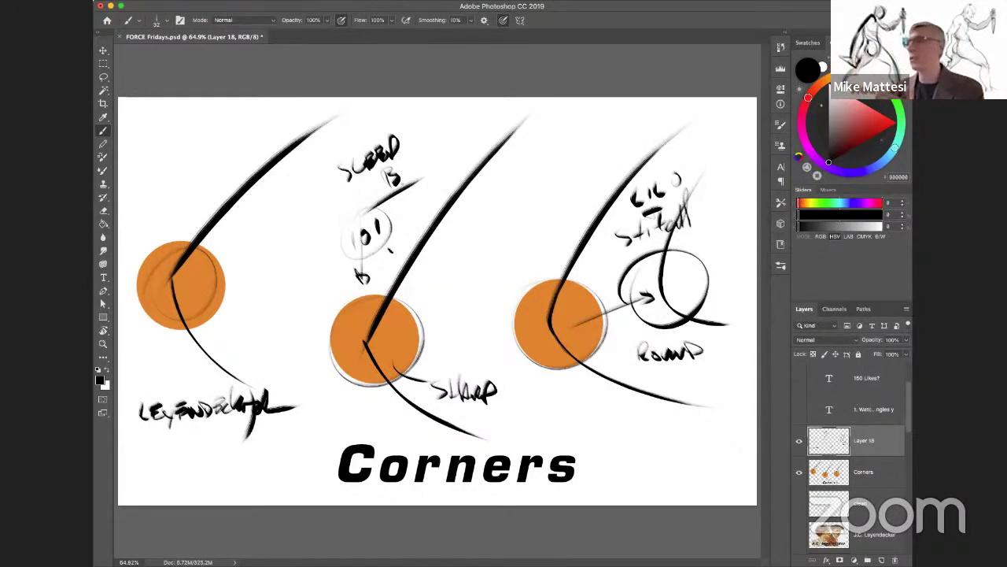
# Step: Hide Layer 18 and Corners, and on a new layer draw two arcs meeting at a corner with a rounded alternative
pyautogui.moveTo(799, 441); pyautogui.dragTo(799, 472)
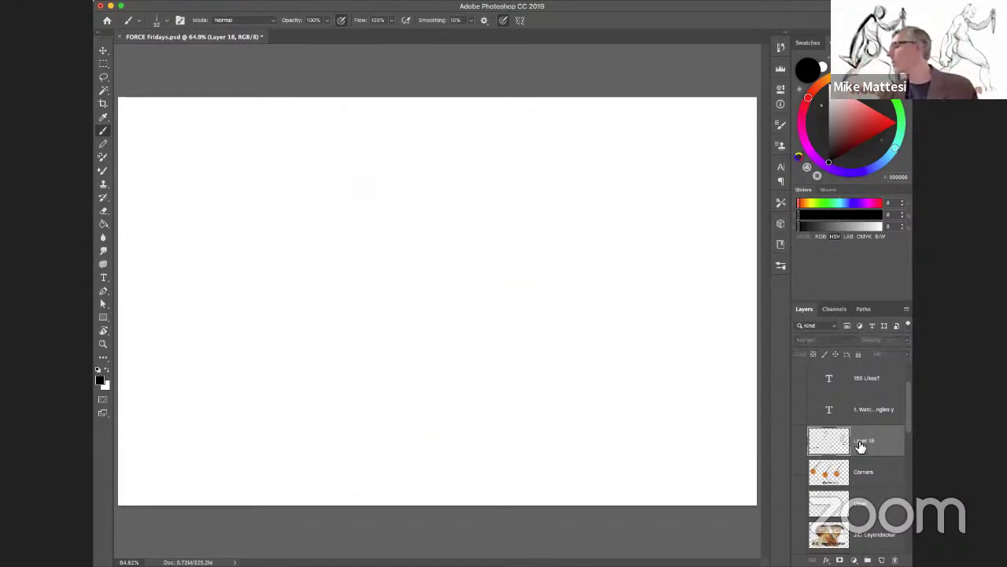
pyautogui.click(881, 560)
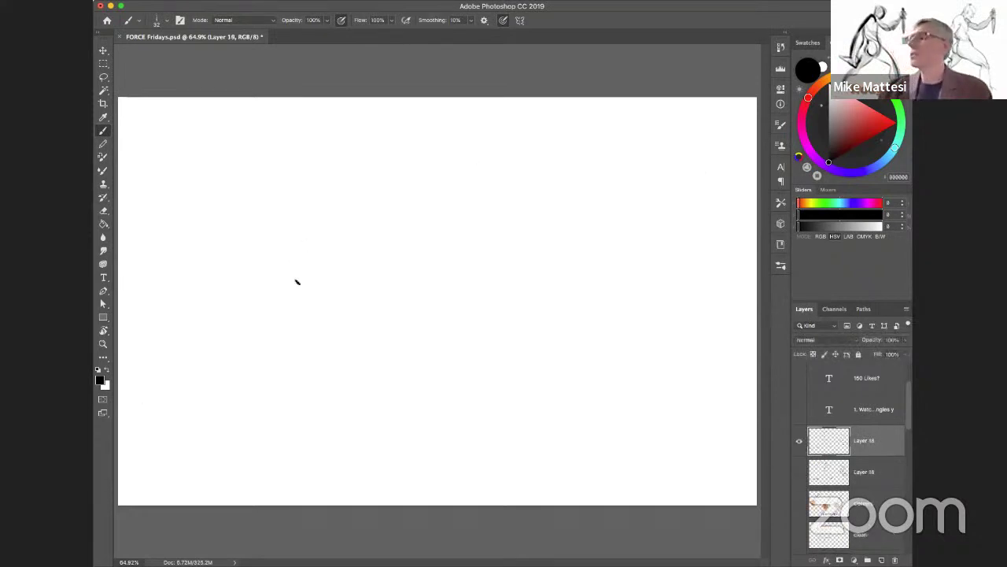
pyautogui.moveTo(263, 318)
pyautogui.mouseDown()
pyautogui.moveTo(352, 232)
pyautogui.moveTo(539, 220)
pyautogui.moveTo(606, 399)
pyautogui.mouseUp()
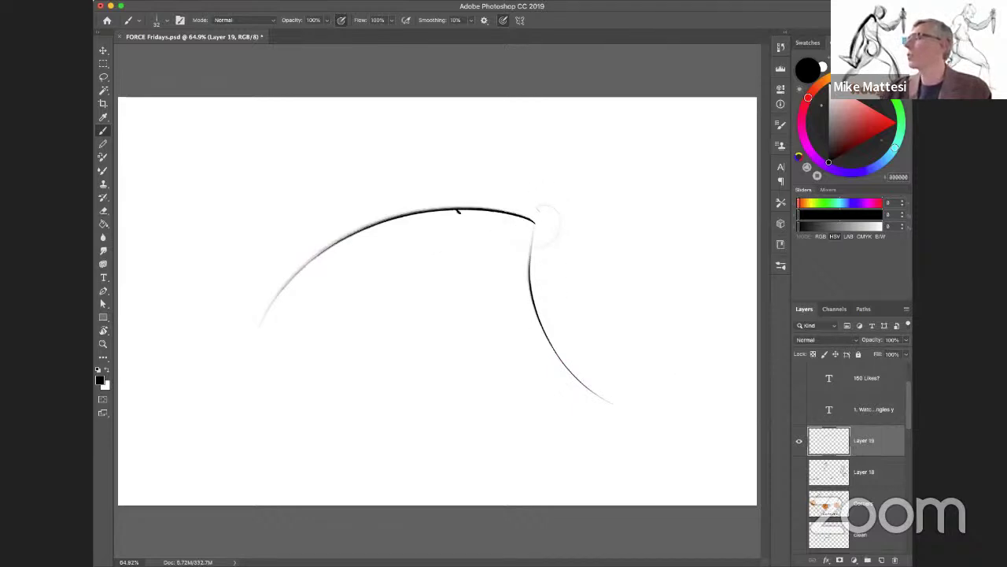
pyautogui.moveTo(473, 208)
pyautogui.mouseDown()
pyautogui.moveTo(513, 233)
pyautogui.moveTo(529, 285)
pyautogui.mouseUp()
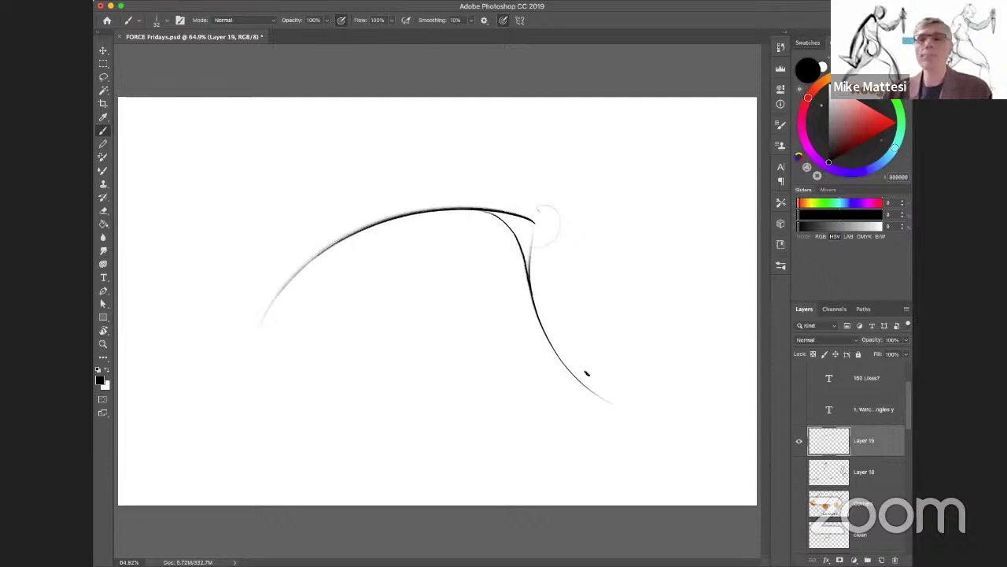
# Step: Draw a continuous S-shaped curve below the corner, add a small directional mark, cross its bend, and number the two halves 1 and 2
pyautogui.moveTo(266, 384)
pyautogui.mouseDown()
pyautogui.moveTo(472, 304)
pyautogui.moveTo(578, 463)
pyautogui.mouseUp()
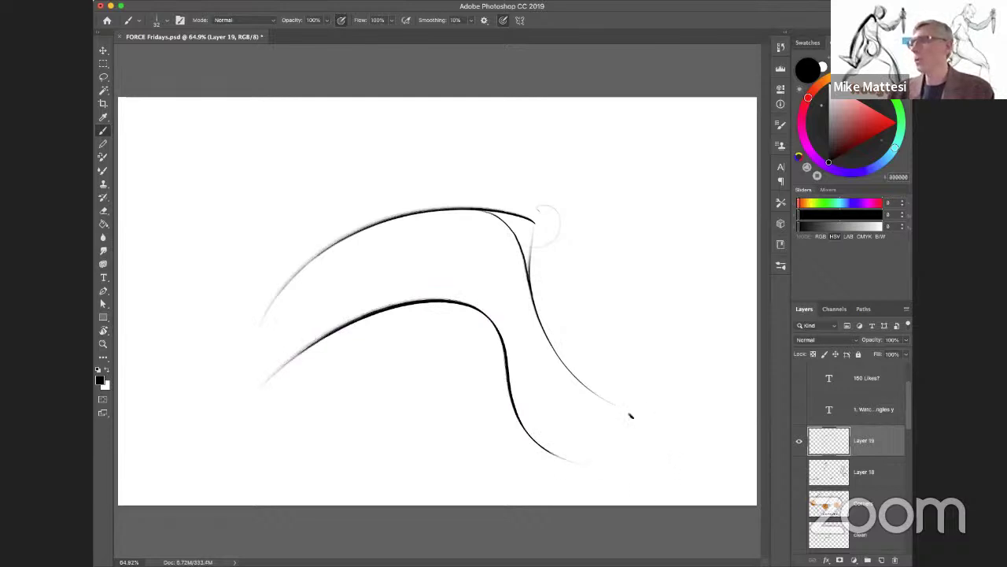
pyautogui.moveTo(400, 403)
pyautogui.mouseDown()
pyautogui.moveTo(423, 376)
pyautogui.moveTo(425, 395)
pyautogui.mouseUp()
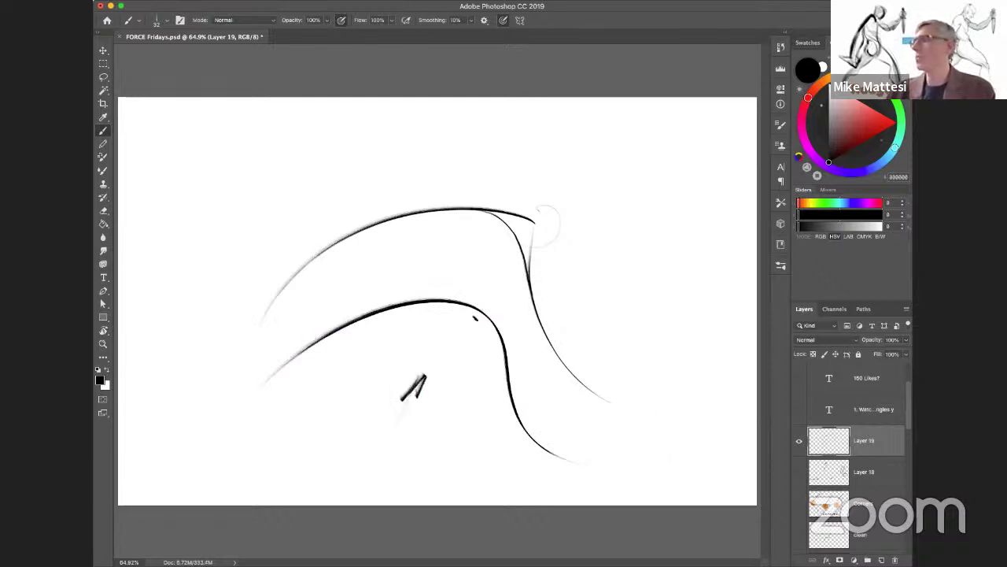
pyautogui.moveTo(470, 340); pyautogui.dragTo(513, 299)
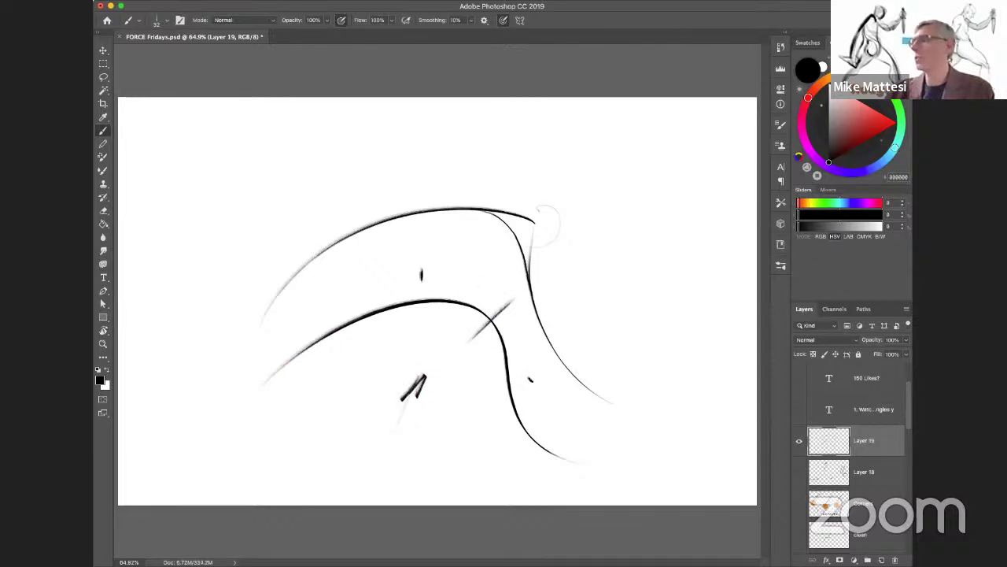
pyautogui.moveTo(531, 379); pyautogui.dragTo(551, 389)
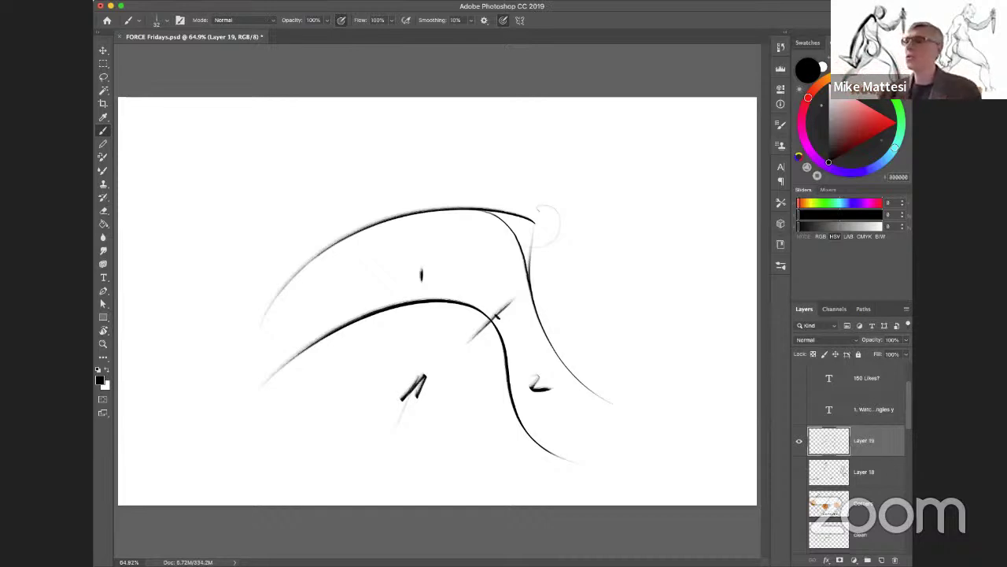
# Step: Draw a long thick arc above the existing curves and a thinner parallel arc beneath it
pyautogui.moveTo(158, 366)
pyautogui.mouseDown()
pyautogui.moveTo(283, 202)
pyautogui.moveTo(571, 146)
pyautogui.mouseUp()
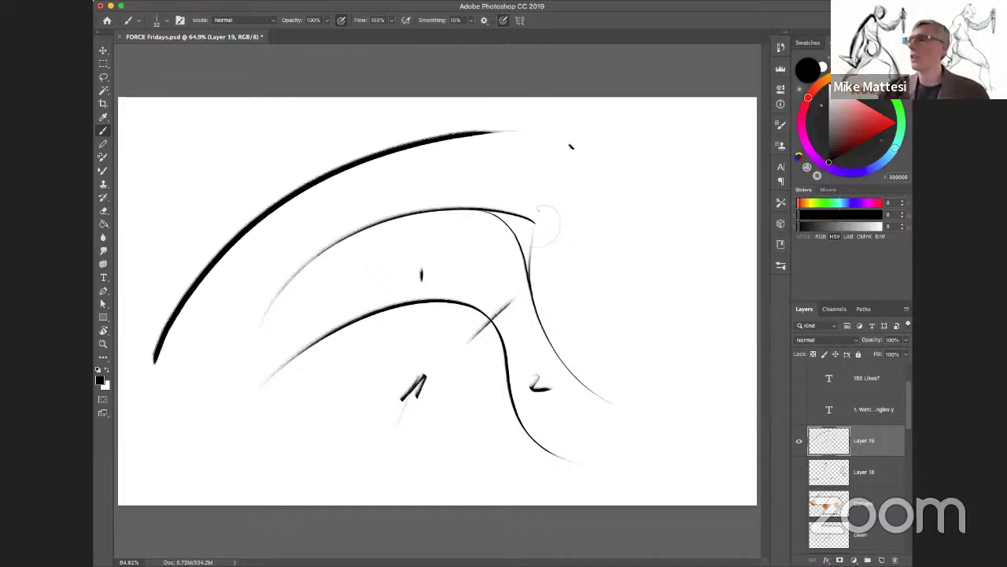
pyautogui.moveTo(219, 327); pyautogui.dragTo(507, 143)
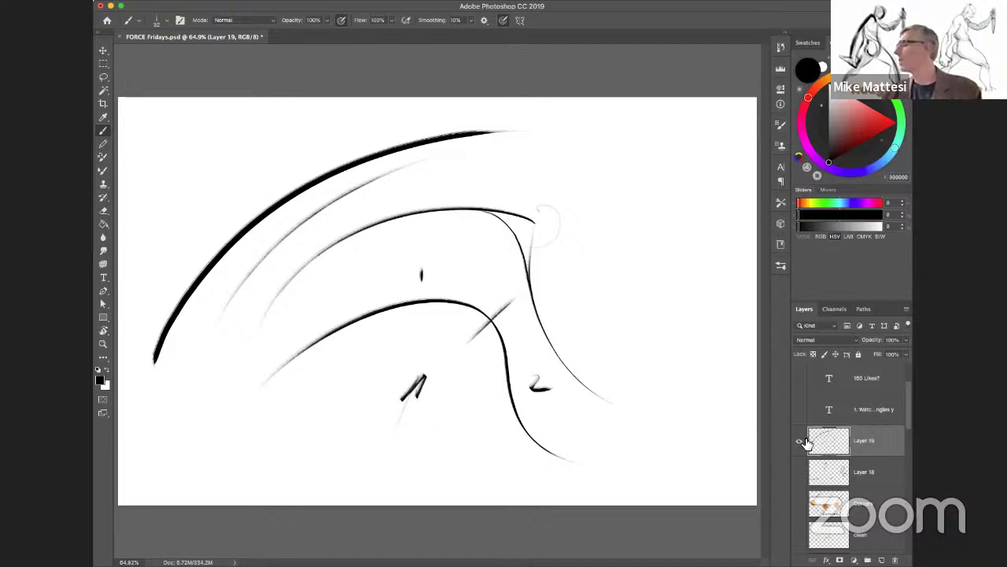
# Step: Hide Layer 19, and on a new layer draw two tapered strokes meeting at a sharp corner, with a circle around it and another above
pyautogui.click(799, 440)
pyautogui.press('super+alt+shift+n')
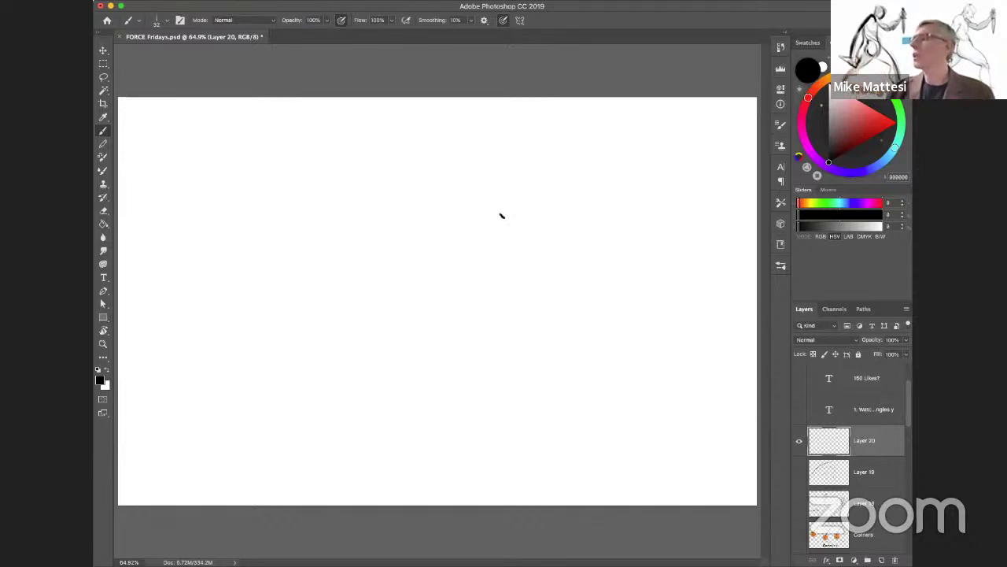
pyautogui.moveTo(494, 207)
pyautogui.mouseDown()
pyautogui.moveTo(333, 243)
pyautogui.moveTo(340, 337)
pyautogui.mouseUp()
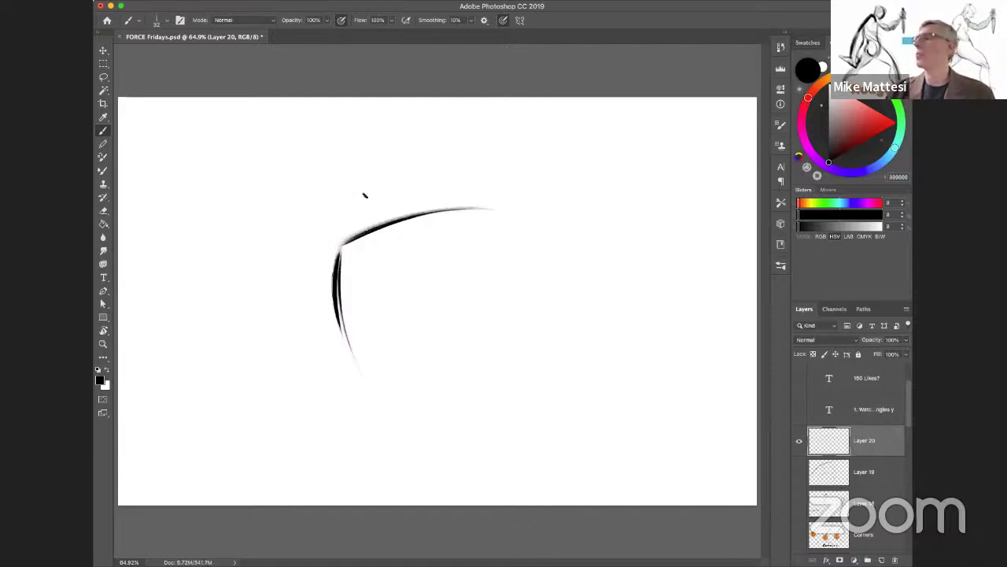
pyautogui.moveTo(313, 270); pyautogui.dragTo(299, 273)
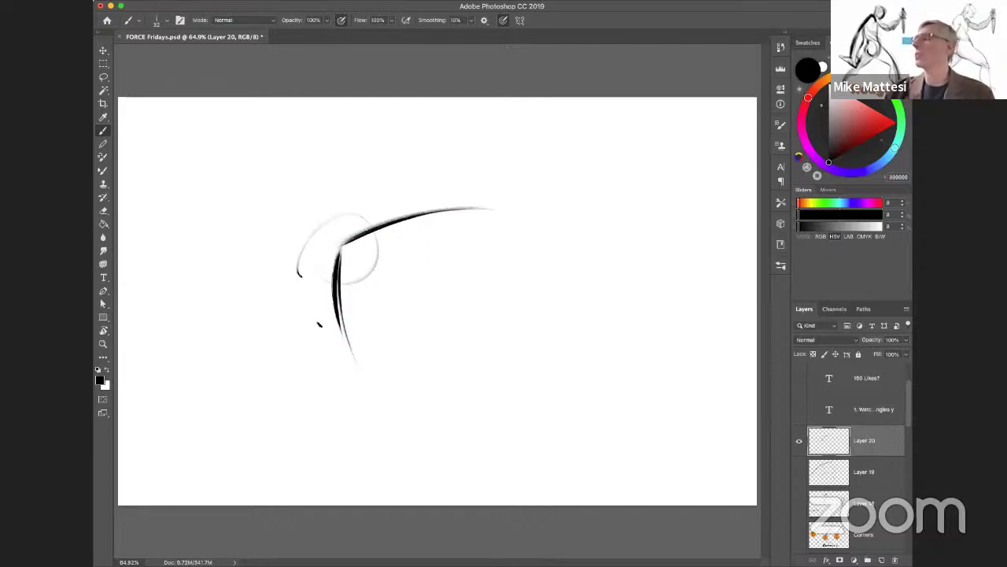
pyautogui.moveTo(549, 111)
pyautogui.mouseDown()
pyautogui.moveTo(536, 177)
pyautogui.moveTo(501, 135)
pyautogui.moveTo(543, 97)
pyautogui.moveTo(535, 184)
pyautogui.mouseUp()
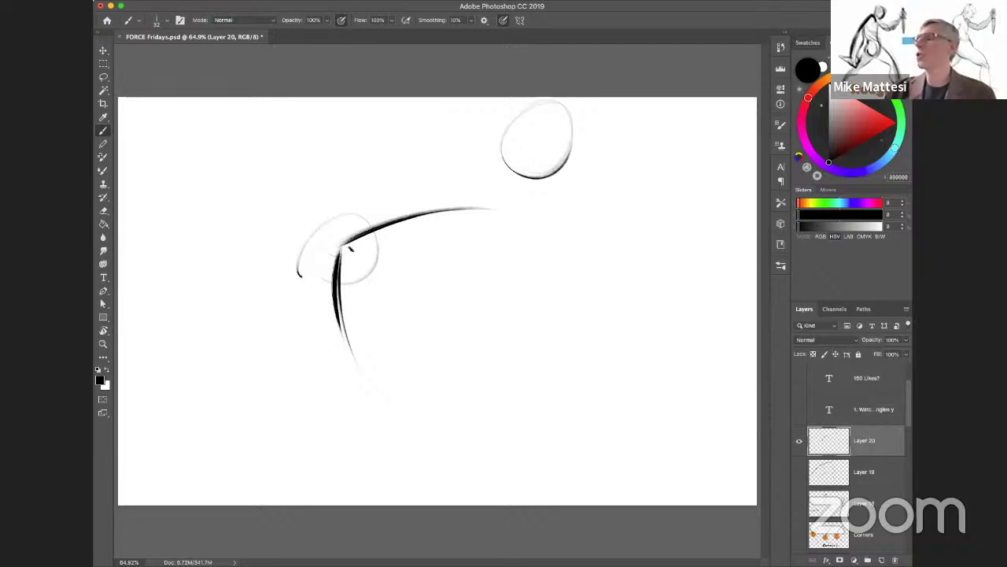
# Step: Draw a short line from inside the sharp corner and start handwriting "structure" beside it
pyautogui.moveTo(343, 249)
pyautogui.mouseDown()
pyautogui.moveTo(392, 256)
pyautogui.moveTo(415, 245)
pyautogui.moveTo(420, 258)
pyautogui.moveTo(445, 260)
pyautogui.moveTo(512, 244)
pyautogui.mouseUp()
pyautogui.click(384, 241)
# Step: Try closing the corner strokes into a box and an extended form, and undo these strokes
pyautogui.moveTo(327, 244)
pyautogui.mouseDown()
pyautogui.moveTo(383, 254)
pyautogui.moveTo(412, 302)
pyautogui.moveTo(414, 365)
pyautogui.moveTo(343, 351)
pyautogui.mouseUp()
pyautogui.moveTo(428, 251); pyautogui.dragTo(482, 208)
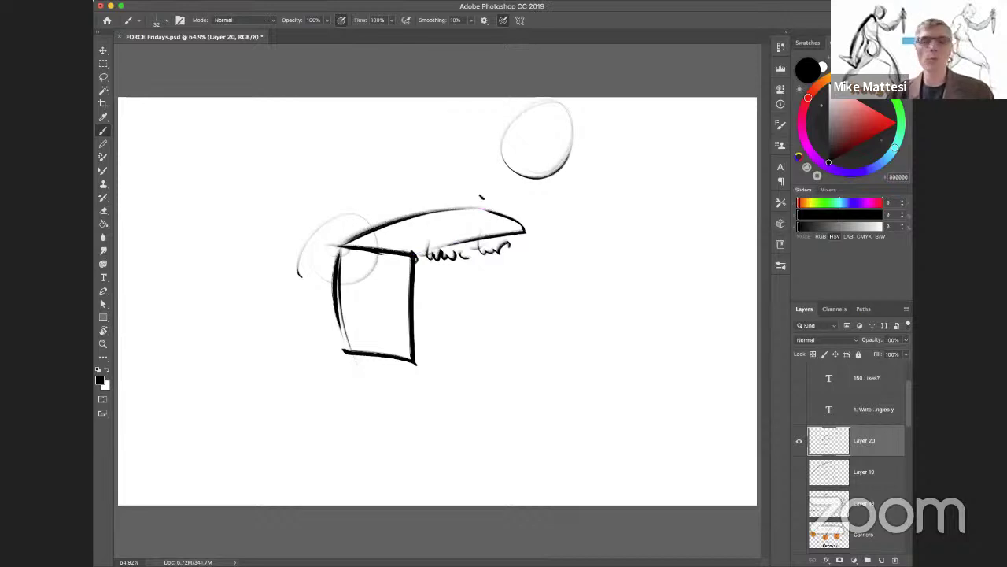
pyautogui.press('super+z')
pyautogui.press('super+z')
pyautogui.press('super+z')
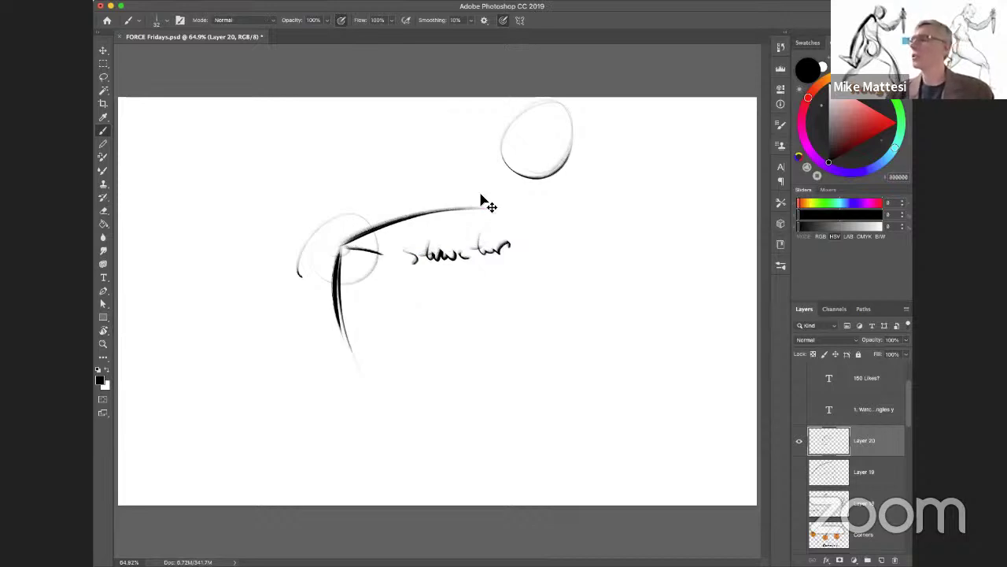
# Step: Complete the handwritten word "structure" and draw a separate rounded curve with an arrow pointing into its bend
pyautogui.moveTo(502, 240)
pyautogui.mouseDown()
pyautogui.moveTo(514, 254)
pyautogui.moveTo(519, 243)
pyautogui.moveTo(533, 252)
pyautogui.mouseUp()
pyautogui.click(539, 251)
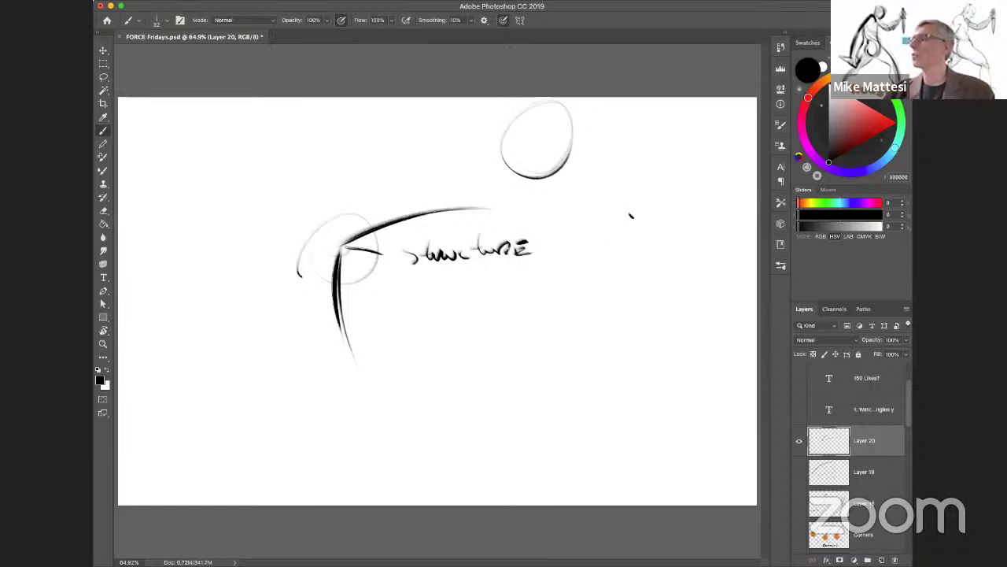
pyautogui.moveTo(642, 220); pyautogui.dragTo(581, 351)
pyautogui.moveTo(669, 285)
pyautogui.mouseDown()
pyautogui.moveTo(682, 287)
pyautogui.moveTo(665, 294)
pyautogui.mouseUp()
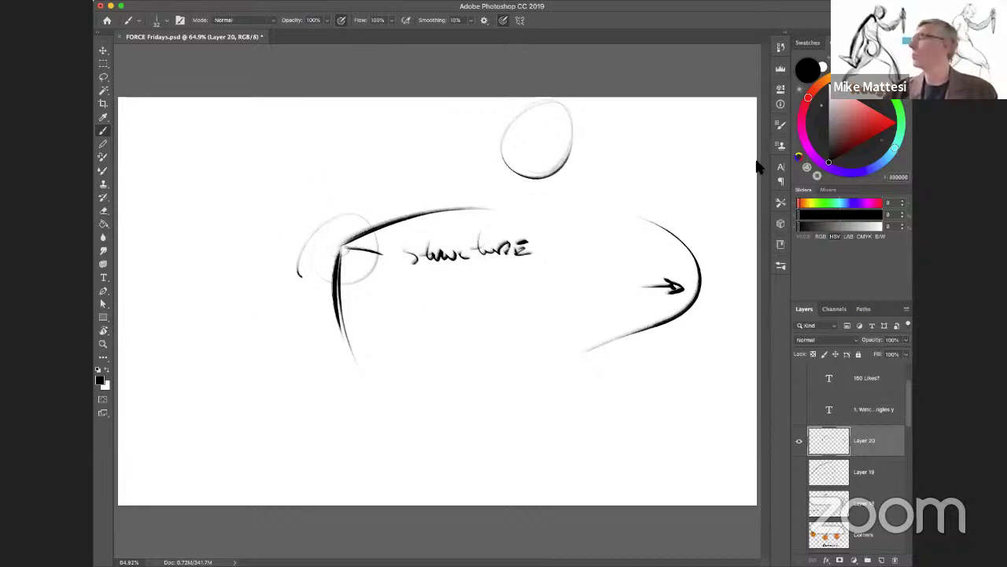
# Step: Set the brush colour to light blue and shade the inside of the sharp corner with broad strokes
pyautogui.click(851, 172)
pyautogui.moveTo(866, 127); pyautogui.dragTo(863, 103)
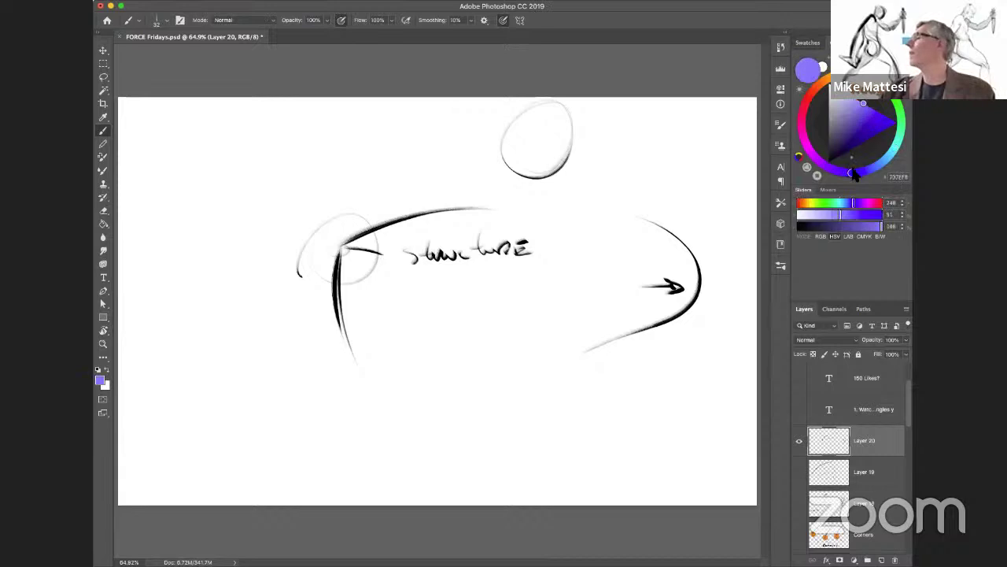
pyautogui.moveTo(852, 173); pyautogui.dragTo(890, 154)
pyautogui.moveTo(457, 245)
pyautogui.mouseDown()
pyautogui.moveTo(363, 258)
pyautogui.moveTo(466, 226)
pyautogui.moveTo(377, 247)
pyautogui.moveTo(351, 272)
pyautogui.moveTo(487, 230)
pyautogui.moveTo(387, 252)
pyautogui.moveTo(364, 332)
pyautogui.moveTo(362, 289)
pyautogui.moveTo(368, 346)
pyautogui.moveTo(374, 302)
pyautogui.moveTo(363, 337)
pyautogui.moveTo(461, 258)
pyautogui.moveTo(418, 324)
pyautogui.moveTo(460, 317)
pyautogui.moveTo(428, 374)
pyautogui.moveTo(443, 320)
pyautogui.moveTo(369, 288)
pyautogui.mouseUp()
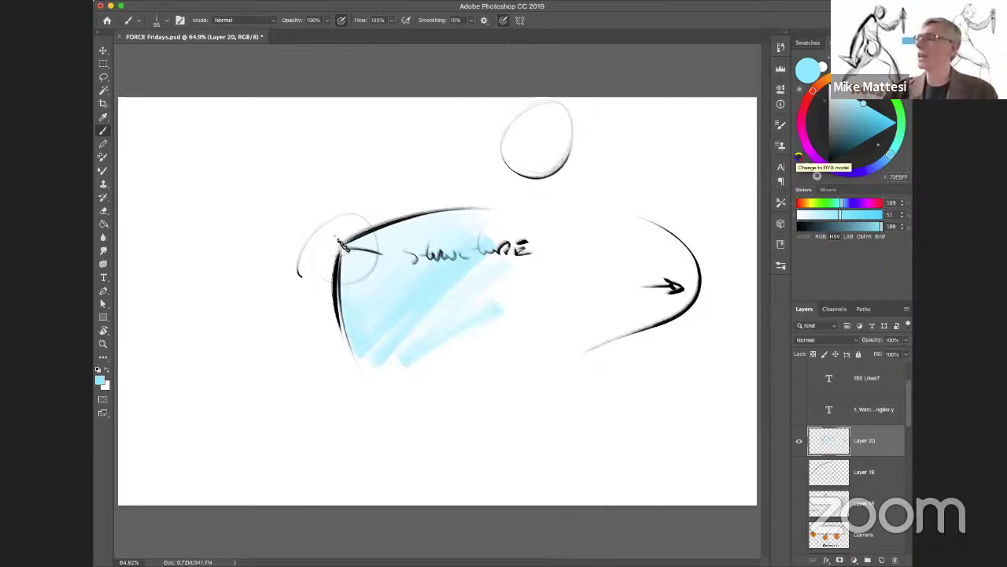
# Step: Try marking the sharp corner with light blue arrows and a circle, and undo the marks
pyautogui.moveTo(340, 252); pyautogui.dragTo(324, 189)
pyautogui.moveTo(268, 253); pyautogui.dragTo(362, 232)
pyautogui.moveTo(319, 292)
pyautogui.mouseDown()
pyautogui.moveTo(393, 222)
pyautogui.moveTo(324, 230)
pyautogui.mouseUp()
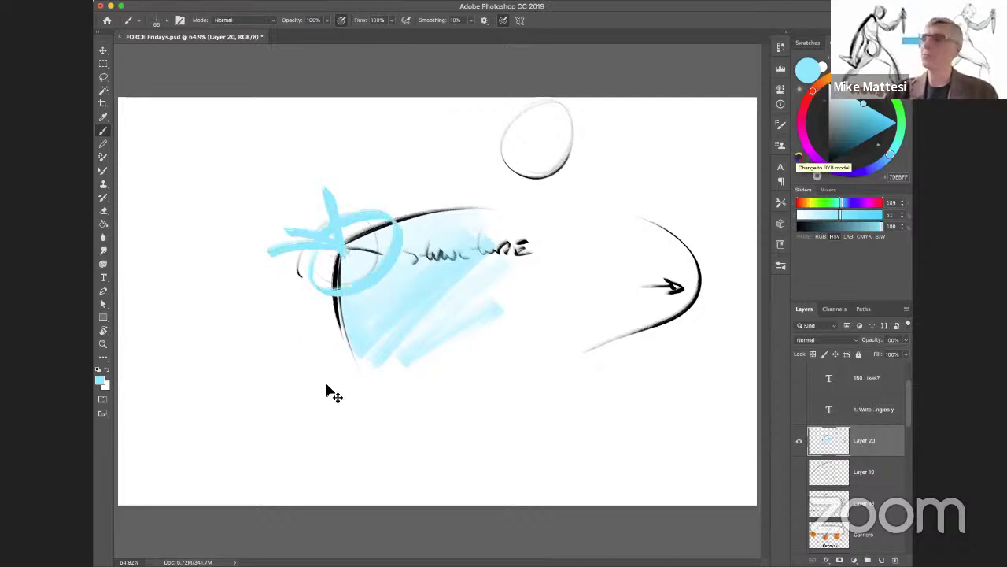
pyautogui.press('super+z')
pyautogui.press('super+z')
pyautogui.press('super+z')
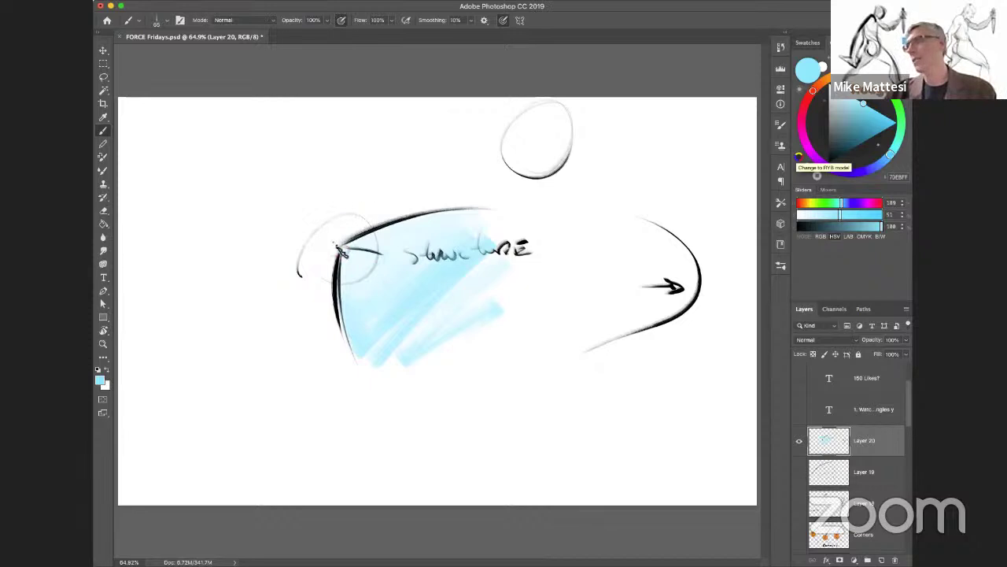
# Step: Switch the brush to black and draw a rounded corner beside the sharp one, with an arrow pointing into its bend
pyautogui.click(99, 369)
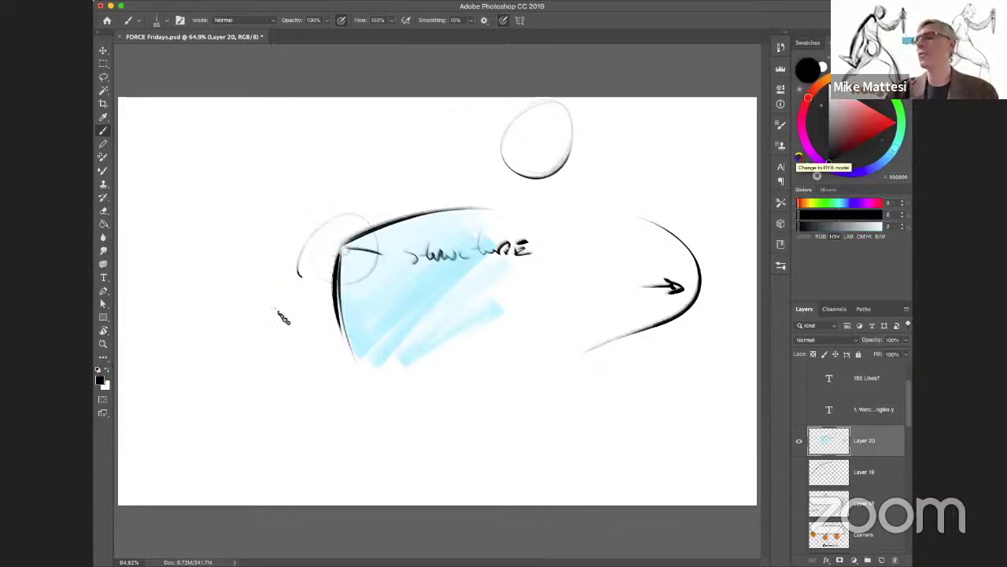
pyautogui.moveTo(313, 297); pyautogui.dragTo(309, 297)
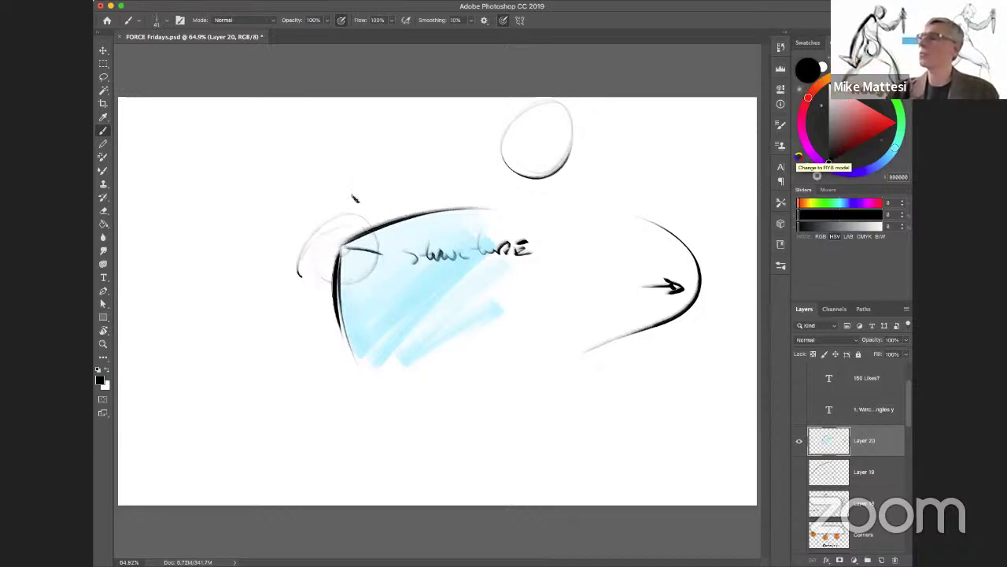
pyautogui.moveTo(345, 184)
pyautogui.mouseDown()
pyautogui.moveTo(286, 219)
pyautogui.moveTo(275, 203)
pyautogui.moveTo(227, 300)
pyautogui.mouseUp()
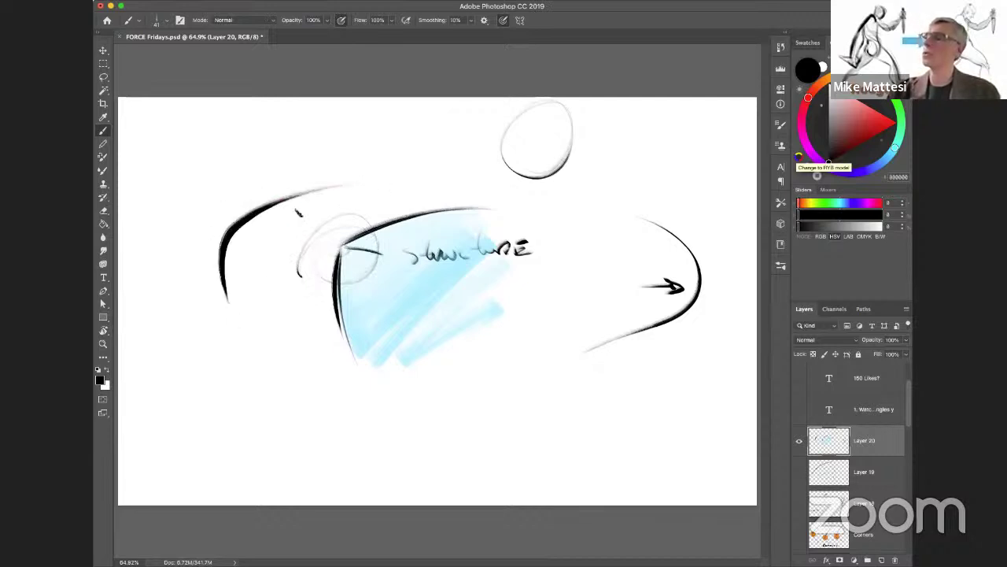
pyautogui.moveTo(281, 255)
pyautogui.mouseDown()
pyautogui.moveTo(250, 239)
pyautogui.moveTo(253, 249)
pyautogui.mouseUp()
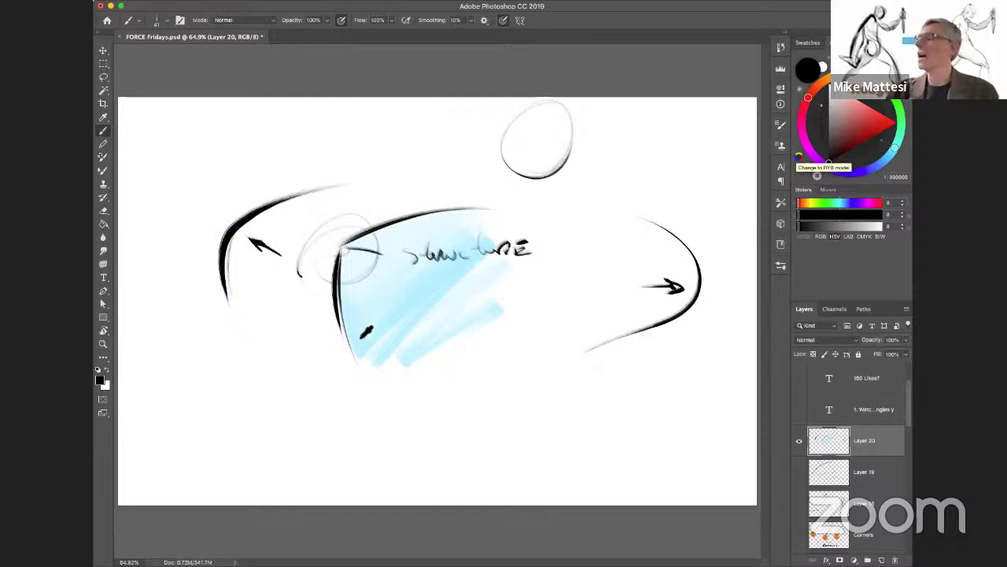
# Step: Sample the light blue shading and fill the inside of the rounded corner with broad strokes
pyautogui.keyDown('alt'); pyautogui.click(366, 329); pyautogui.keyUp('alt')
pyautogui.moveTo(271, 233)
pyautogui.mouseDown()
pyautogui.moveTo(232, 241)
pyautogui.moveTo(318, 187)
pyautogui.moveTo(218, 236)
pyautogui.moveTo(293, 190)
pyautogui.moveTo(248, 217)
pyautogui.moveTo(230, 245)
pyautogui.moveTo(320, 193)
pyautogui.moveTo(301, 221)
pyautogui.moveTo(231, 238)
pyautogui.moveTo(238, 278)
pyautogui.mouseUp()
pyautogui.moveTo(367, 195)
pyautogui.mouseDown()
pyautogui.moveTo(292, 269)
pyautogui.moveTo(330, 236)
pyautogui.mouseUp()
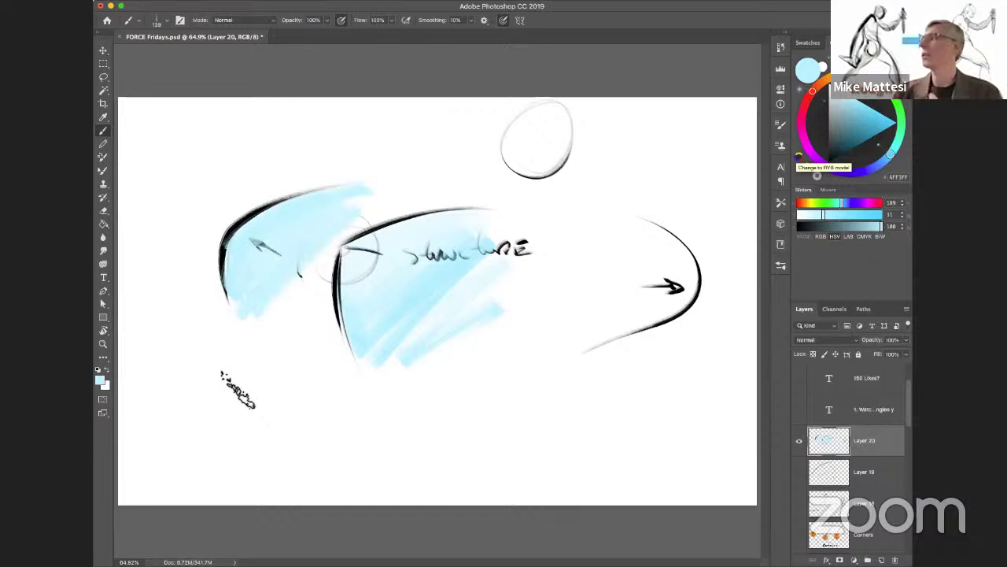
# Step: Set the brush colour to orange, paint over the rounded corner's arrow, and lightly mark and circle the sharp corner
pyautogui.click(866, 130)
pyautogui.moveTo(865, 130)
pyautogui.mouseDown()
pyautogui.moveTo(884, 135)
pyautogui.moveTo(897, 121)
pyautogui.mouseUp()
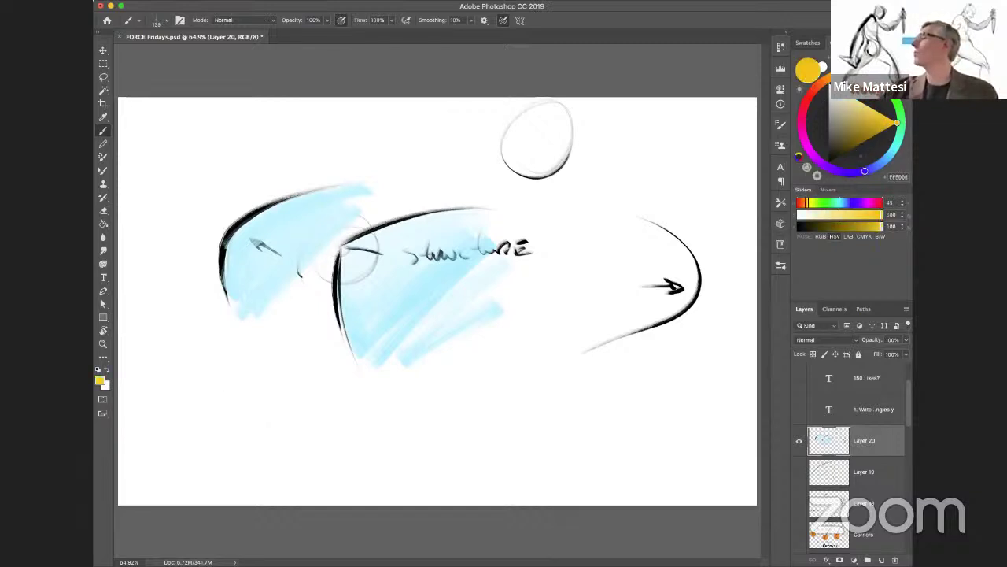
pyautogui.moveTo(864, 170); pyautogui.dragTo(874, 166)
pyautogui.moveTo(263, 264)
pyautogui.mouseDown()
pyautogui.moveTo(314, 282)
pyautogui.moveTo(250, 240)
pyautogui.moveTo(261, 259)
pyautogui.moveTo(274, 250)
pyautogui.mouseUp()
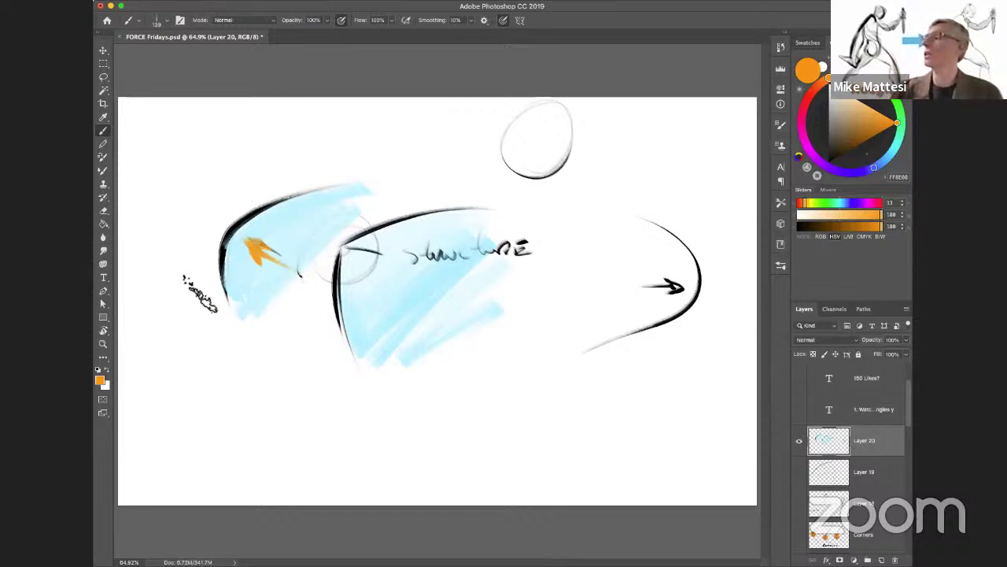
pyautogui.click(370, 262)
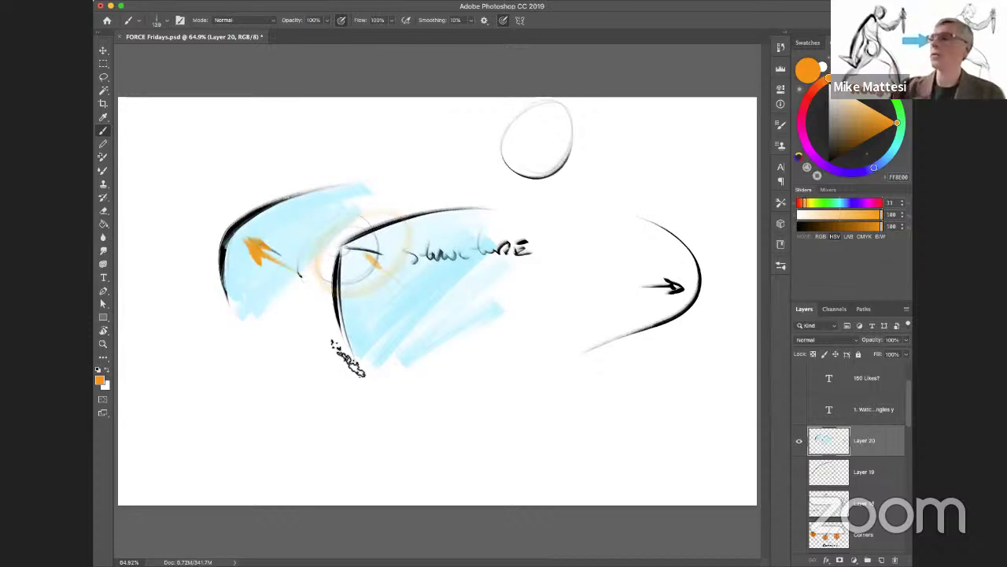
pyautogui.moveTo(250, 186)
pyautogui.mouseDown()
pyautogui.moveTo(202, 314)
pyautogui.moveTo(173, 318)
pyautogui.mouseUp()
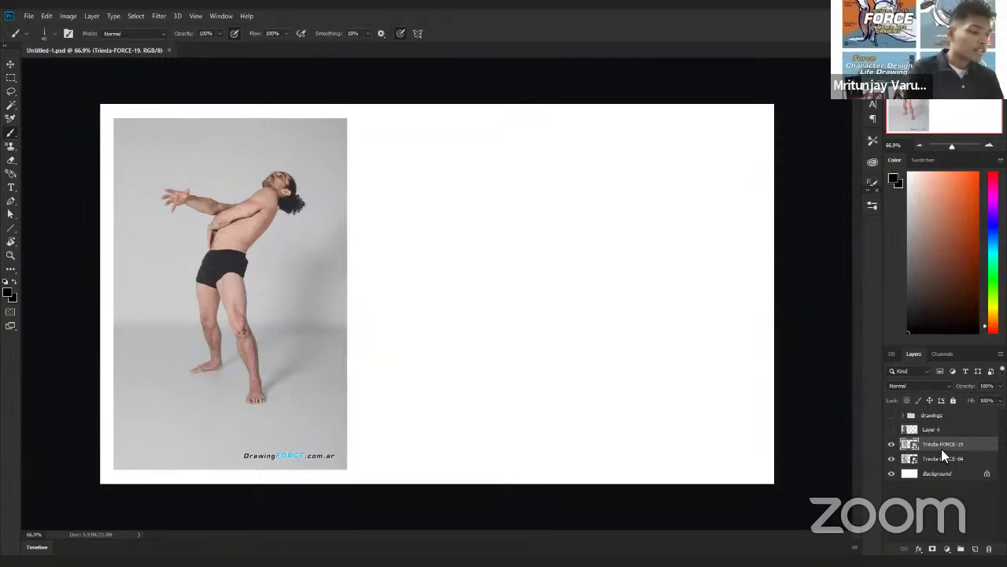
# Step: Add a new layer above Trinda-FORCE-19 and draw a hooked curve on the blank area beside the reference photo
pyautogui.hotkey('ctrl', 'shift', 'alt', 'n')
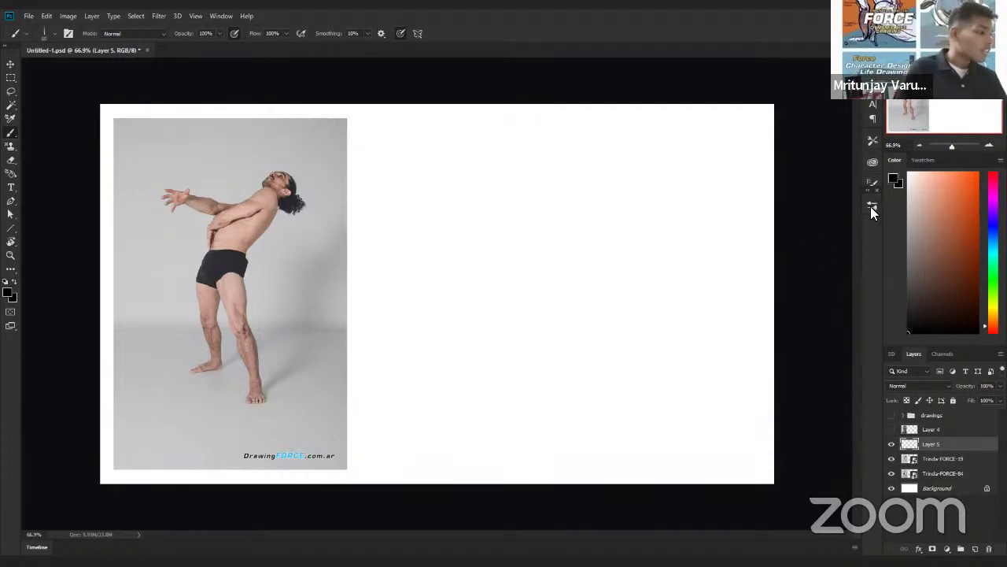
pyautogui.click(871, 208)
pyautogui.click(872, 208)
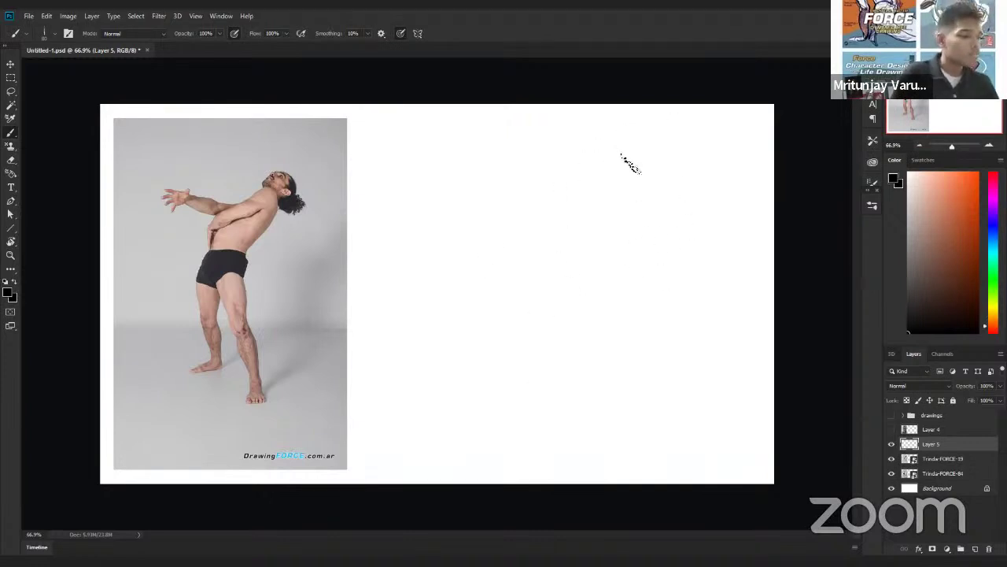
pyautogui.moveTo(618, 146); pyautogui.dragTo(683, 214)
pyautogui.moveTo(568, 191); pyautogui.dragTo(685, 246)
pyautogui.moveTo(667, 145); pyautogui.dragTo(634, 259)
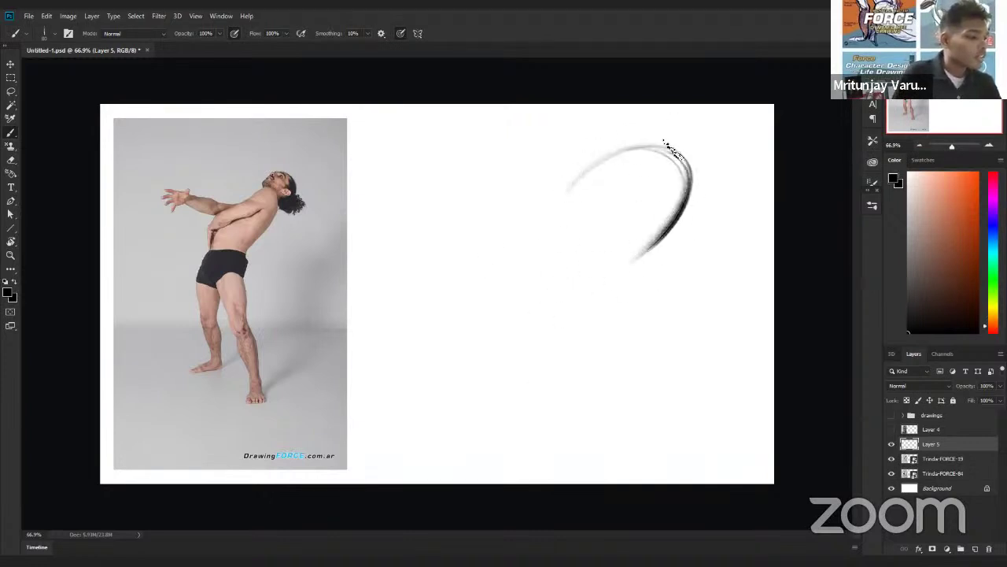
# Step: Extend the hooked curve downward with sweeping shaded strokes and connect it to a second curve that bends down to the lower end
pyautogui.moveTo(515, 320)
pyautogui.mouseDown()
pyautogui.moveTo(687, 163)
pyautogui.moveTo(591, 319)
pyautogui.mouseUp()
pyautogui.moveTo(614, 181); pyautogui.dragTo(504, 335)
pyautogui.moveTo(696, 158); pyautogui.dragTo(504, 338)
pyautogui.moveTo(389, 370); pyautogui.dragTo(629, 248)
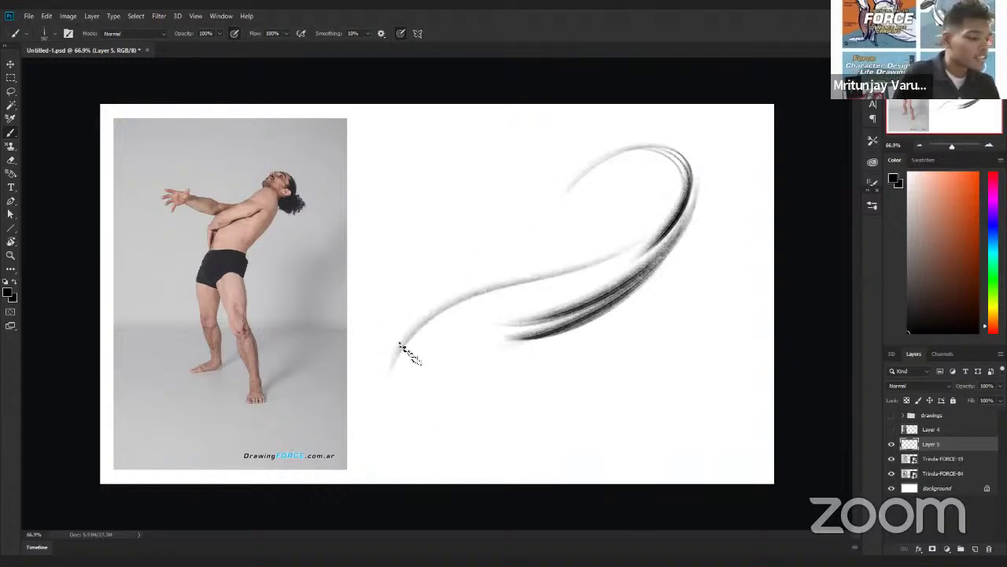
pyautogui.moveTo(391, 398); pyautogui.dragTo(642, 255)
pyautogui.moveTo(390, 398); pyautogui.dragTo(649, 249)
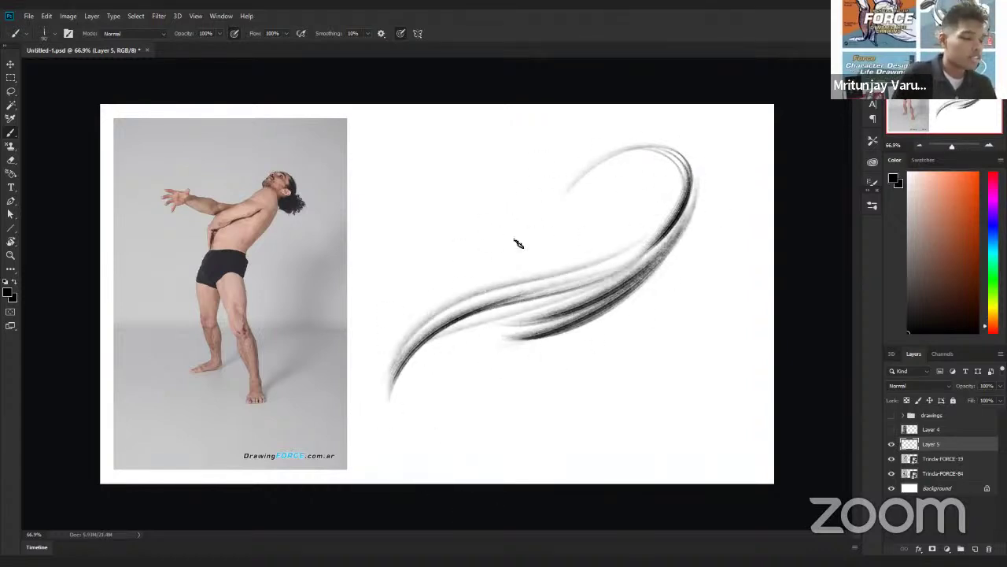
pyautogui.moveTo(486, 260)
pyautogui.mouseDown()
pyautogui.moveTo(392, 419)
pyautogui.moveTo(398, 451)
pyautogui.mouseUp()
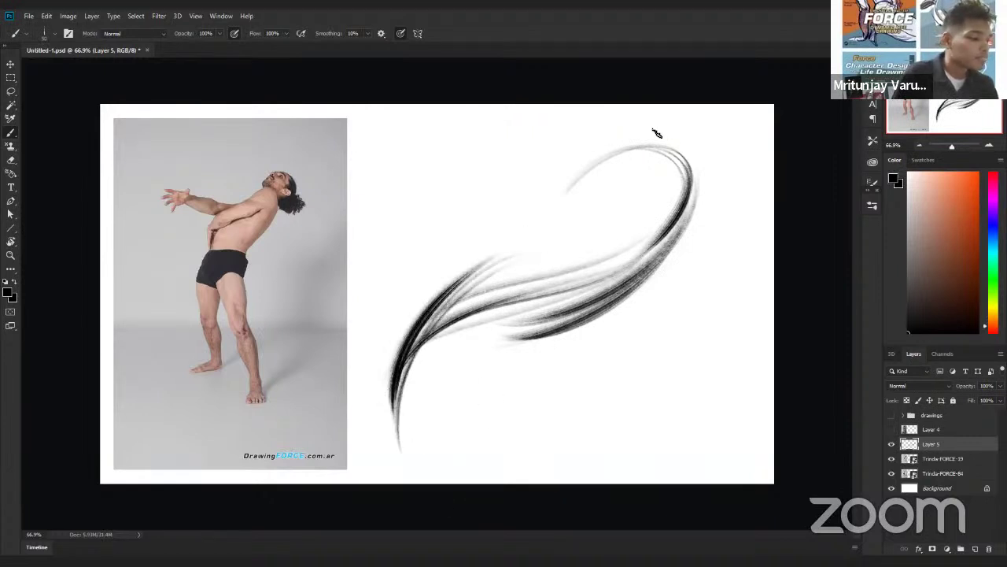
# Step: Darken the outer sweep of the large curve and reinforce the top of its hook
pyautogui.moveTo(657, 133); pyautogui.dragTo(543, 297)
pyautogui.moveTo(676, 154)
pyautogui.mouseDown()
pyautogui.moveTo(555, 321)
pyautogui.moveTo(603, 312)
pyautogui.moveTo(582, 319)
pyautogui.mouseUp()
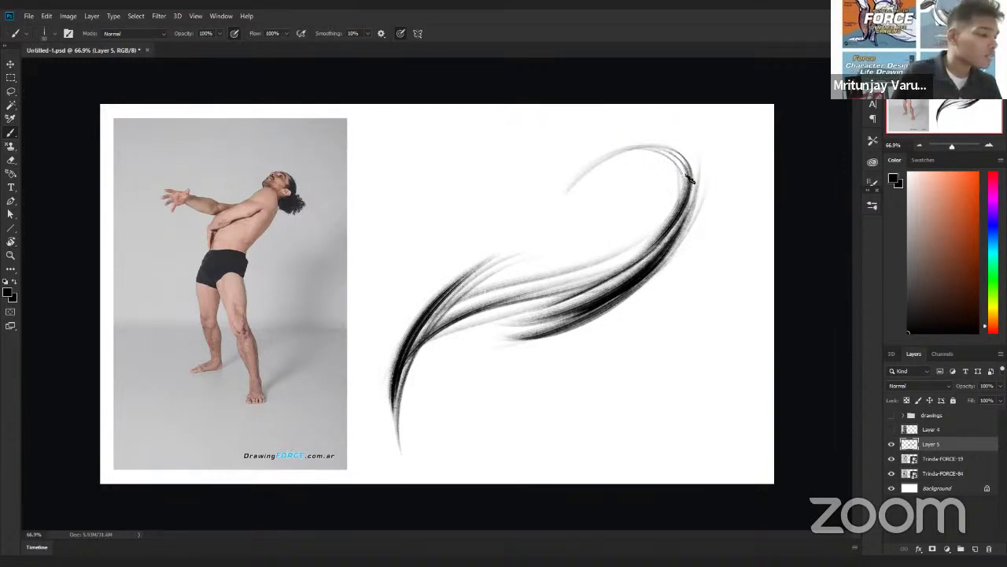
pyautogui.moveTo(681, 157)
pyautogui.mouseDown()
pyautogui.moveTo(574, 189)
pyautogui.moveTo(589, 219)
pyautogui.moveTo(581, 196)
pyautogui.mouseUp()
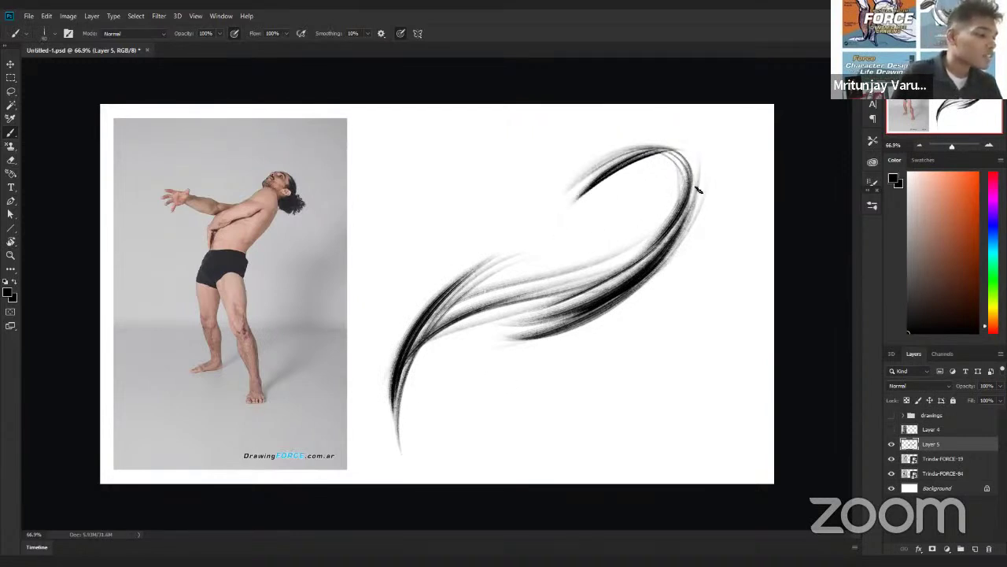
pyautogui.moveTo(660, 145); pyautogui.dragTo(689, 206)
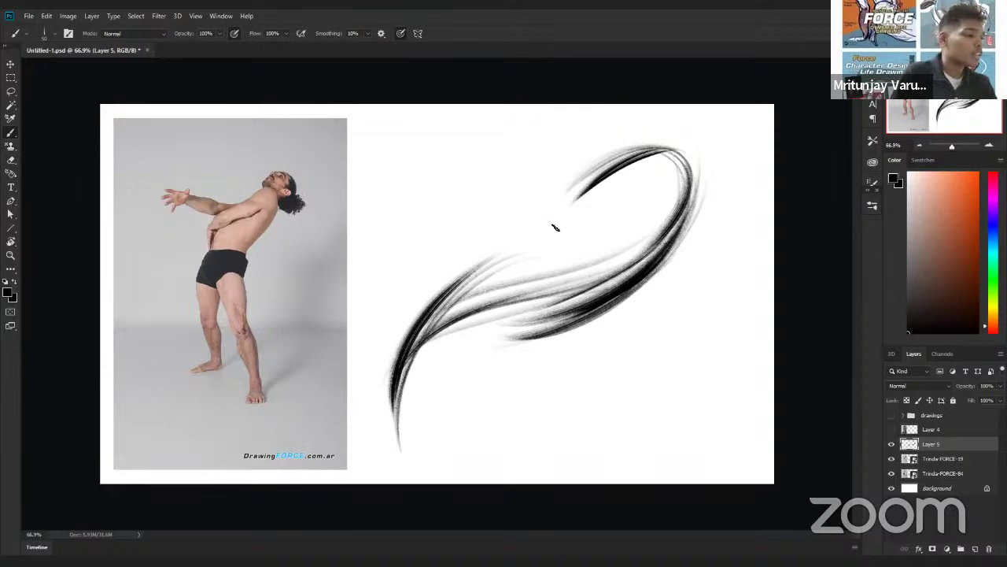
# Step: Draw tapered strokes inside the hooked curve to form a narrow pointed inner shape
pyautogui.moveTo(551, 228); pyautogui.dragTo(648, 172)
pyautogui.moveTo(654, 147)
pyautogui.mouseDown()
pyautogui.moveTo(682, 220)
pyautogui.moveTo(686, 197)
pyautogui.moveTo(665, 197)
pyautogui.moveTo(511, 231)
pyautogui.mouseUp()
pyautogui.moveTo(618, 198); pyautogui.dragTo(495, 236)
pyautogui.moveTo(659, 194)
pyautogui.mouseDown()
pyautogui.moveTo(585, 209)
pyautogui.moveTo(612, 180)
pyautogui.moveTo(551, 244)
pyautogui.moveTo(549, 210)
pyautogui.moveTo(545, 235)
pyautogui.moveTo(574, 236)
pyautogui.moveTo(534, 308)
pyautogui.moveTo(632, 175)
pyautogui.moveTo(610, 232)
pyautogui.mouseUp()
# Step: Draw the sketch's upper contour from the inner shape down to the lower bend, and join it with a short vertical stroke
pyautogui.moveTo(434, 270)
pyautogui.mouseDown()
pyautogui.moveTo(584, 184)
pyautogui.moveTo(495, 250)
pyautogui.mouseUp()
pyautogui.moveTo(484, 240); pyautogui.dragTo(411, 285)
pyautogui.moveTo(561, 204); pyautogui.dragTo(412, 282)
pyautogui.moveTo(568, 208)
pyautogui.mouseDown()
pyautogui.moveTo(429, 272)
pyautogui.moveTo(418, 320)
pyautogui.mouseUp()
pyautogui.moveTo(434, 264); pyautogui.dragTo(421, 319)
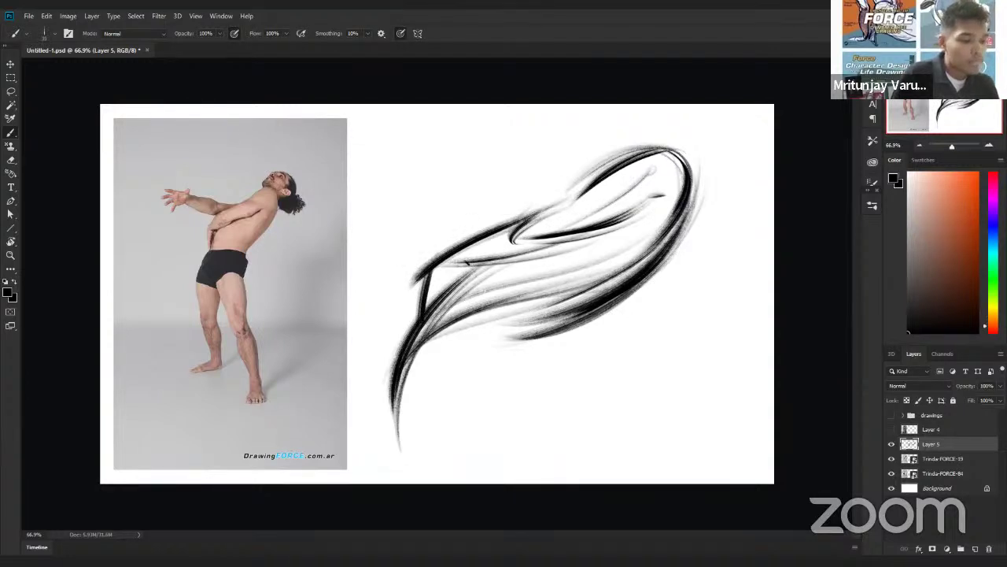
# Step: Add inner contour strokes at the lower bend and erase over the long tail below it
pyautogui.moveTo(447, 268)
pyautogui.mouseDown()
pyautogui.moveTo(453, 289)
pyautogui.moveTo(443, 274)
pyautogui.moveTo(451, 270)
pyautogui.moveTo(429, 316)
pyautogui.mouseUp()
pyautogui.moveTo(478, 273)
pyautogui.mouseDown()
pyautogui.moveTo(410, 376)
pyautogui.moveTo(486, 287)
pyautogui.moveTo(417, 382)
pyautogui.moveTo(496, 267)
pyautogui.mouseUp()
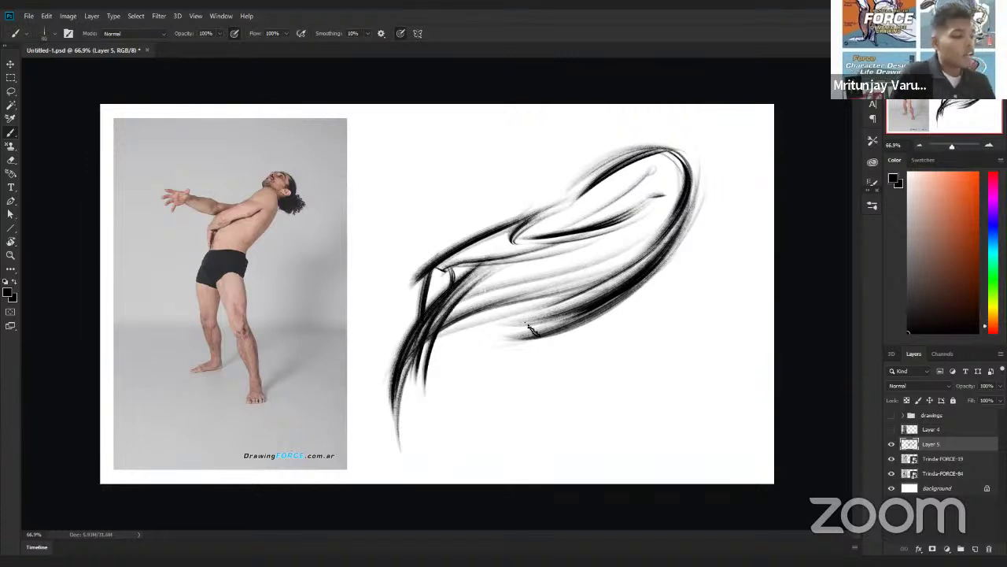
pyautogui.press('e')
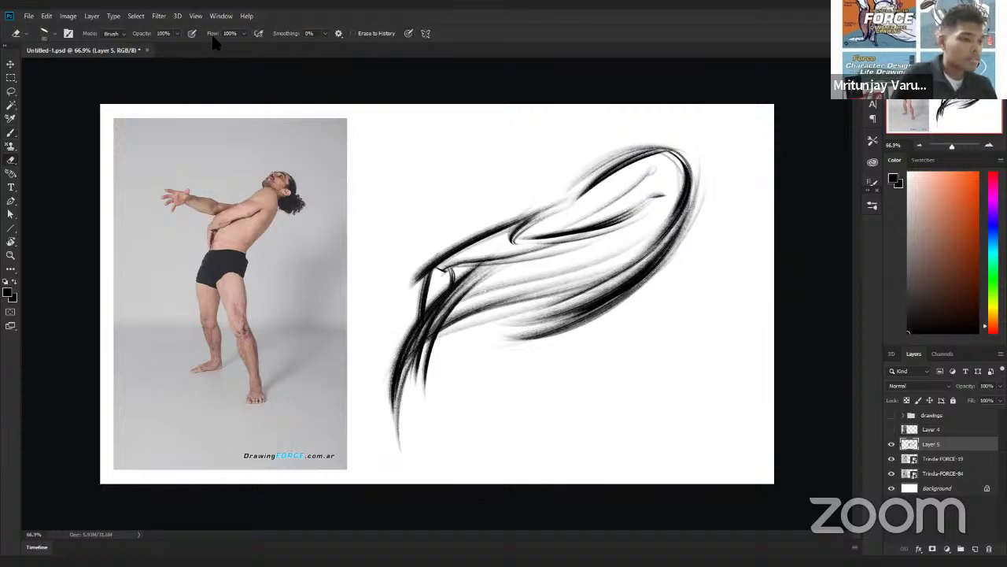
pyautogui.moveTo(429, 406)
pyautogui.mouseDown()
pyautogui.moveTo(451, 301)
pyautogui.moveTo(431, 372)
pyautogui.moveTo(555, 239)
pyautogui.moveTo(418, 417)
pyautogui.moveTo(547, 240)
pyautogui.mouseUp()
# Step: Redraw the lower bend with the brush, building up darker tapered strokes and a line running back along the form
pyautogui.press('b')
pyautogui.moveTo(476, 267)
pyautogui.mouseDown()
pyautogui.moveTo(443, 412)
pyautogui.moveTo(410, 393)
pyautogui.moveTo(515, 281)
pyautogui.mouseUp()
pyautogui.moveTo(448, 442)
pyautogui.mouseDown()
pyautogui.moveTo(503, 256)
pyautogui.moveTo(421, 416)
pyautogui.moveTo(434, 410)
pyautogui.mouseUp()
pyautogui.moveTo(421, 354); pyautogui.dragTo(583, 288)
pyautogui.moveTo(435, 272)
pyautogui.mouseDown()
pyautogui.moveTo(421, 338)
pyautogui.moveTo(451, 277)
pyautogui.moveTo(408, 335)
pyautogui.mouseUp()
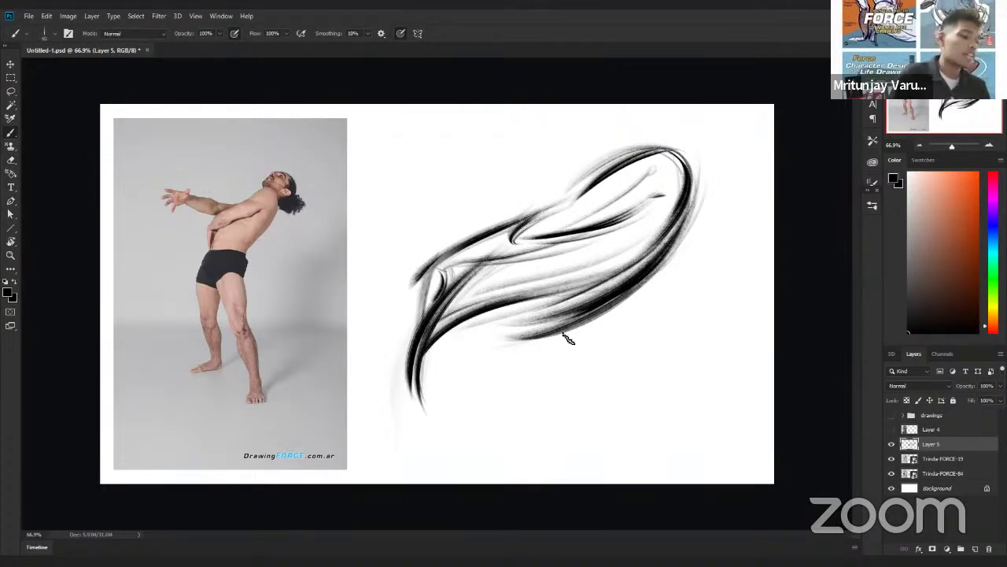
# Step: Draw a short curved stroke descending from the underside of the large sweep
pyautogui.moveTo(535, 376); pyautogui.dragTo(538, 394)
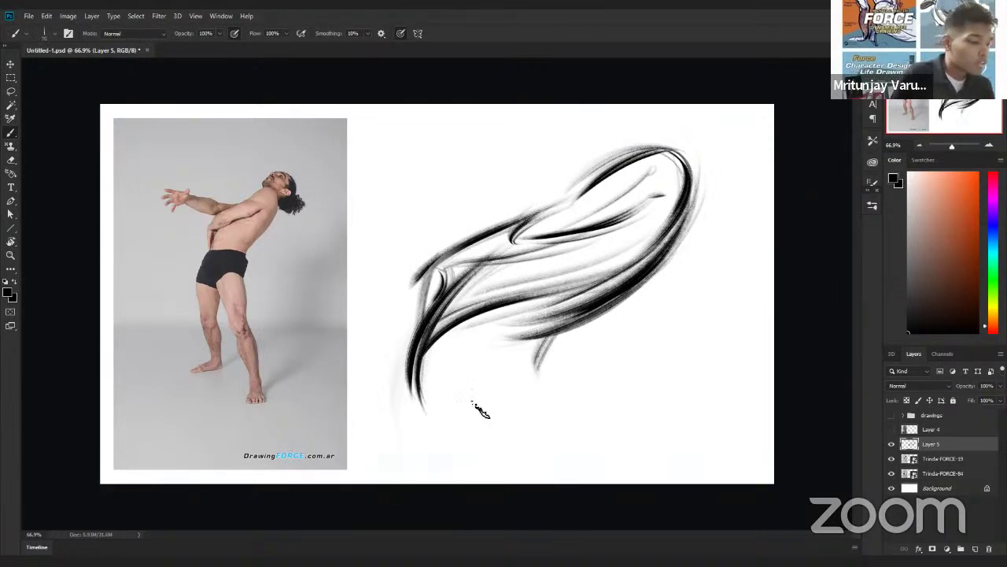
# Step: Sketch the curved waistband line below the torso and reinforce the upper back contour with dark strokes
pyautogui.moveTo(428, 345)
pyautogui.mouseDown()
pyautogui.moveTo(562, 378)
pyautogui.moveTo(554, 369)
pyautogui.mouseUp()
pyautogui.moveTo(452, 360); pyautogui.dragTo(524, 378)
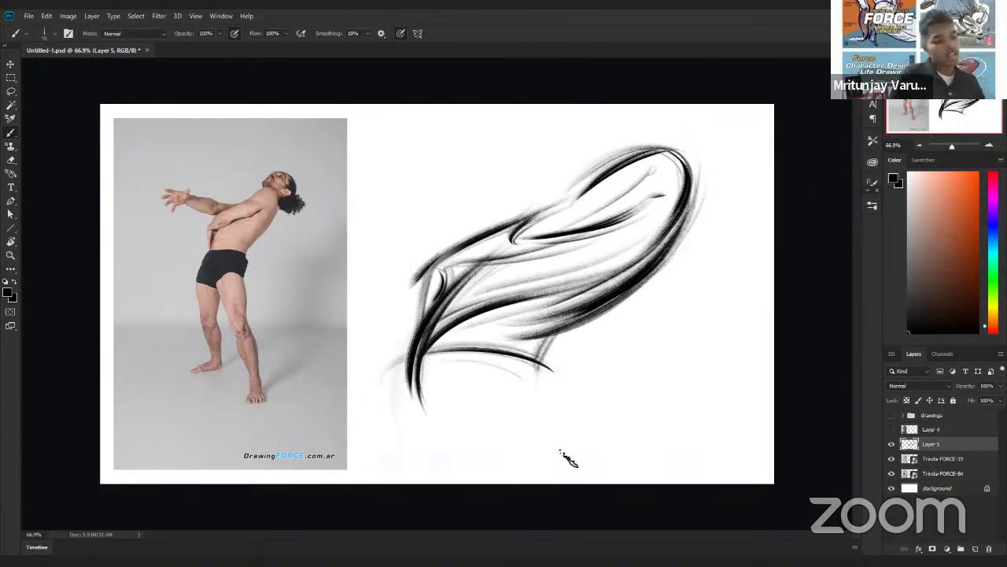
pyautogui.moveTo(666, 186)
pyautogui.mouseDown()
pyautogui.moveTo(542, 239)
pyautogui.moveTo(511, 229)
pyautogui.mouseUp()
pyautogui.moveTo(595, 230); pyautogui.dragTo(425, 250)
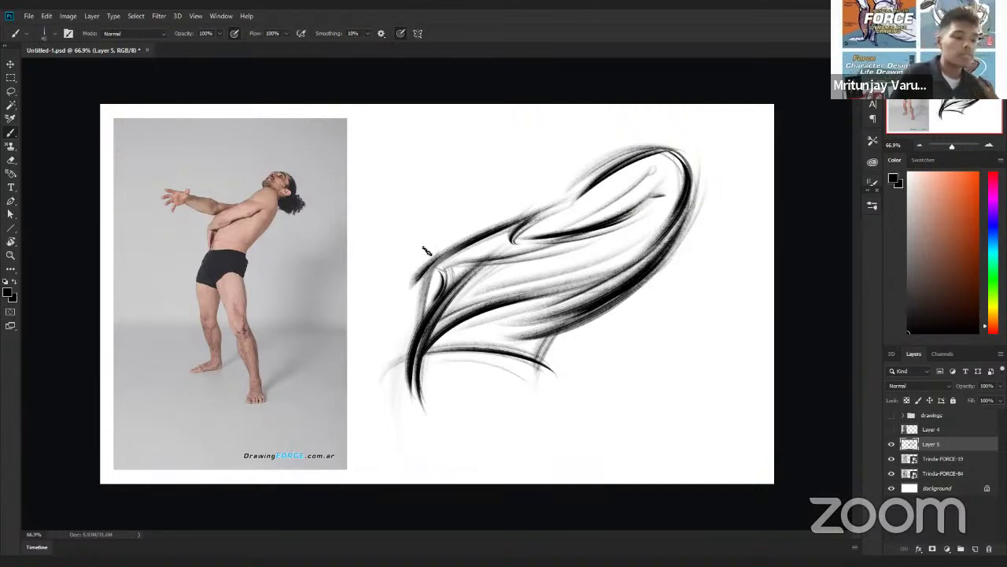
pyautogui.moveTo(684, 161); pyautogui.dragTo(697, 235)
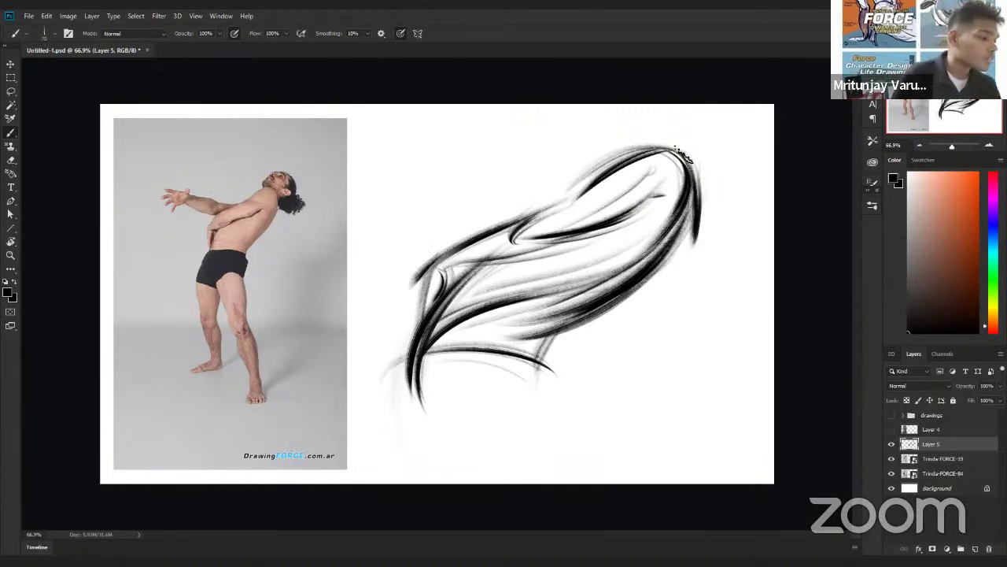
pyautogui.moveTo(685, 195); pyautogui.dragTo(686, 251)
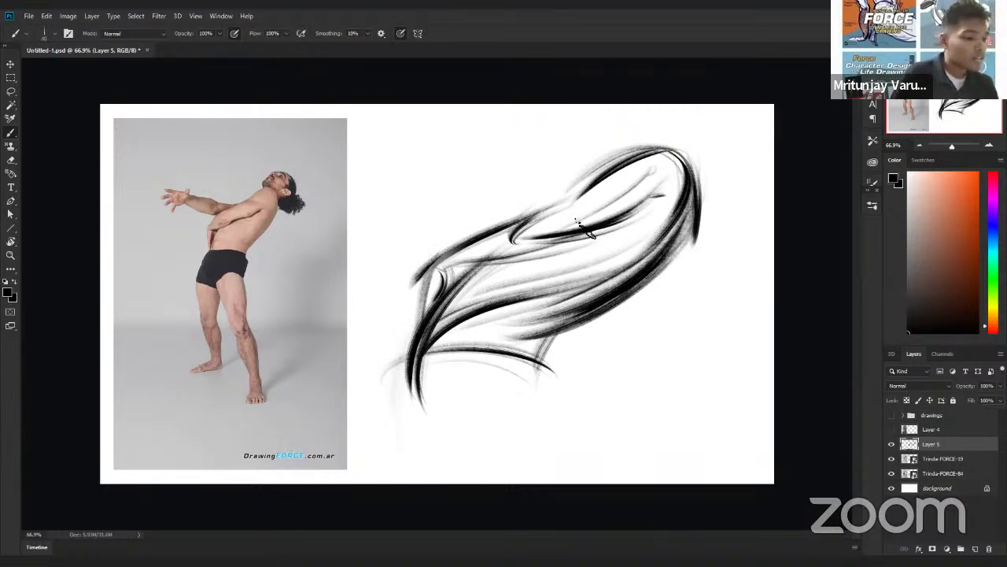
# Step: Sketch the outstretched arm extending from the shoulder, with tapered upper and lower contours and a darker bulge near the elbow
pyautogui.moveTo(353, 203); pyautogui.dragTo(621, 245)
pyautogui.moveTo(468, 238)
pyautogui.mouseDown()
pyautogui.moveTo(358, 194)
pyautogui.moveTo(620, 206)
pyautogui.mouseUp()
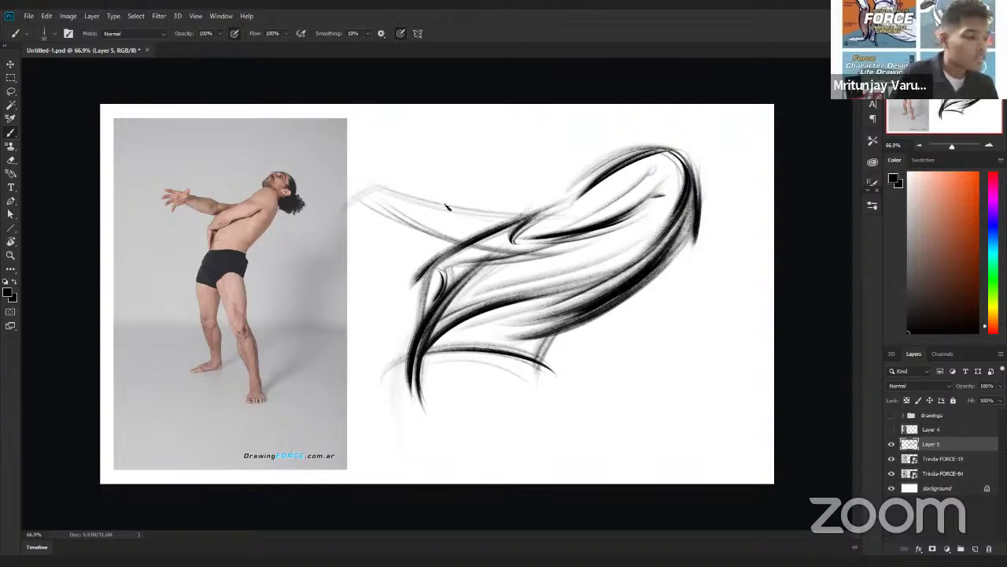
pyautogui.moveTo(447, 206); pyautogui.dragTo(499, 218)
pyautogui.moveTo(412, 198)
pyautogui.mouseDown()
pyautogui.moveTo(513, 219)
pyautogui.moveTo(501, 219)
pyautogui.mouseUp()
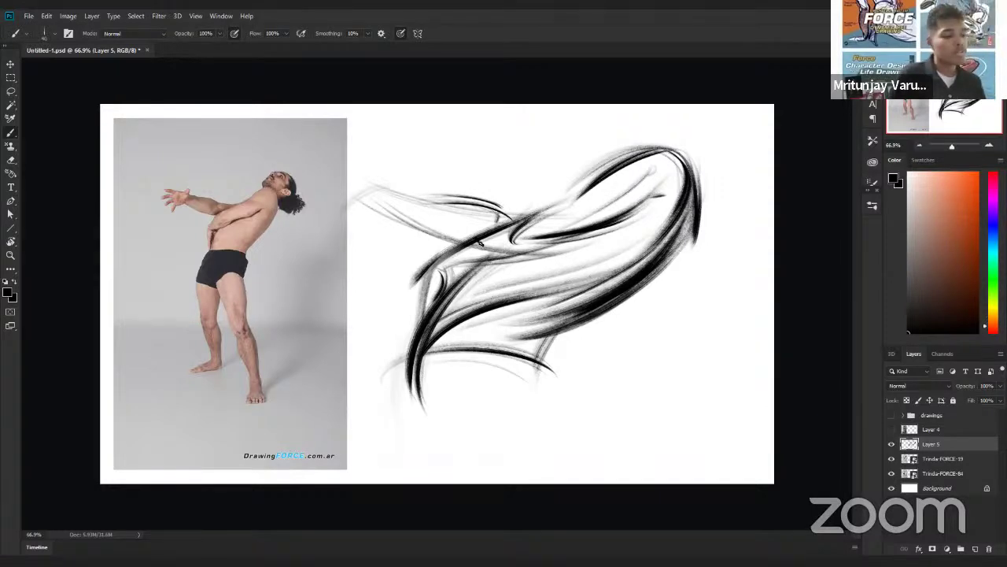
# Step: Rough in the hand at the arm's end and transform the sketch so it sits clear of the reference photo
pyautogui.moveTo(293, 173)
pyautogui.mouseDown()
pyautogui.moveTo(370, 179)
pyautogui.moveTo(367, 168)
pyautogui.moveTo(336, 221)
pyautogui.moveTo(368, 200)
pyautogui.moveTo(267, 189)
pyautogui.mouseUp()
pyautogui.hotkey('ctrl', 't')
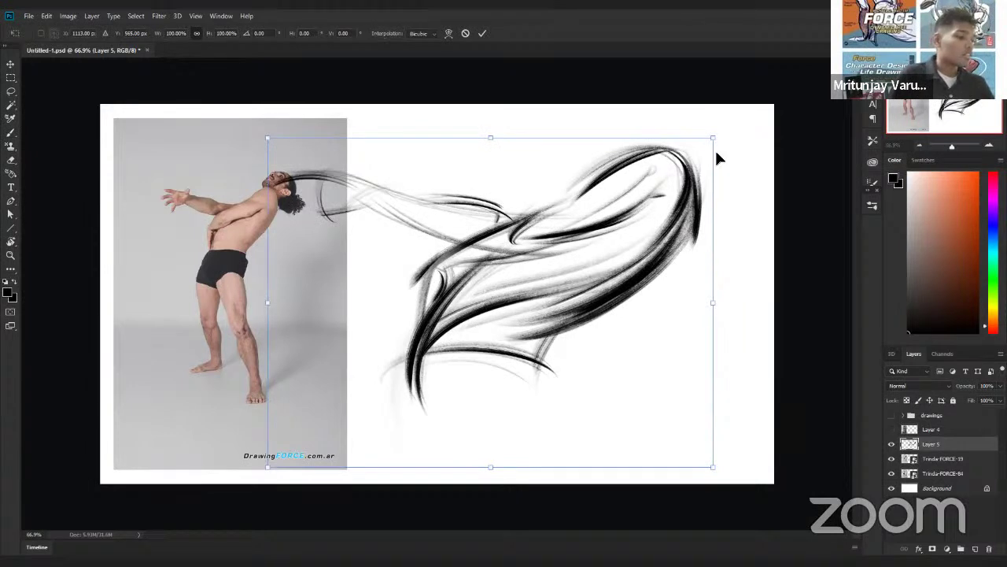
pyautogui.press('Return')
# Step: Draw the splayed fingers, palm and raised thumb of the outstretched hand, and reinforce the forearm's lower contour
pyautogui.moveTo(403, 179); pyautogui.dragTo(382, 227)
pyautogui.moveTo(356, 195)
pyautogui.mouseDown()
pyautogui.moveTo(389, 178)
pyautogui.moveTo(444, 191)
pyautogui.moveTo(450, 179)
pyautogui.mouseUp()
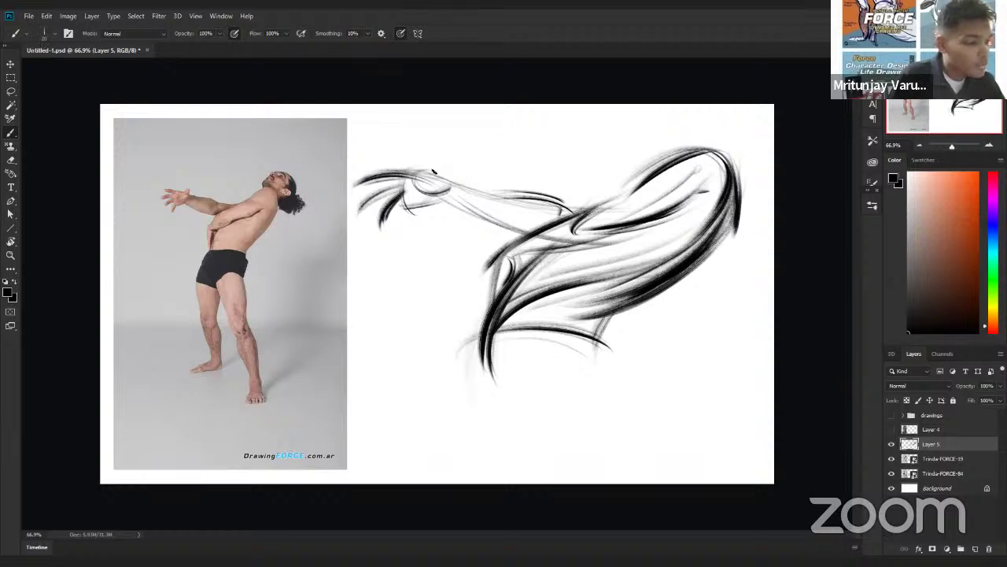
pyautogui.moveTo(442, 180)
pyautogui.mouseDown()
pyautogui.moveTo(438, 158)
pyautogui.moveTo(450, 161)
pyautogui.moveTo(429, 172)
pyautogui.mouseUp()
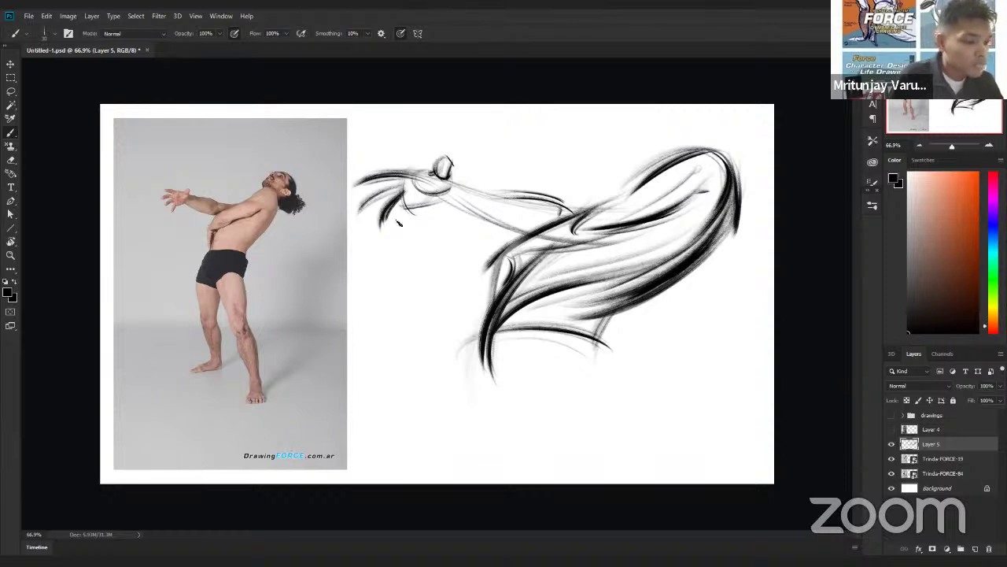
pyautogui.moveTo(408, 203); pyautogui.dragTo(395, 242)
pyautogui.moveTo(395, 208); pyautogui.dragTo(448, 203)
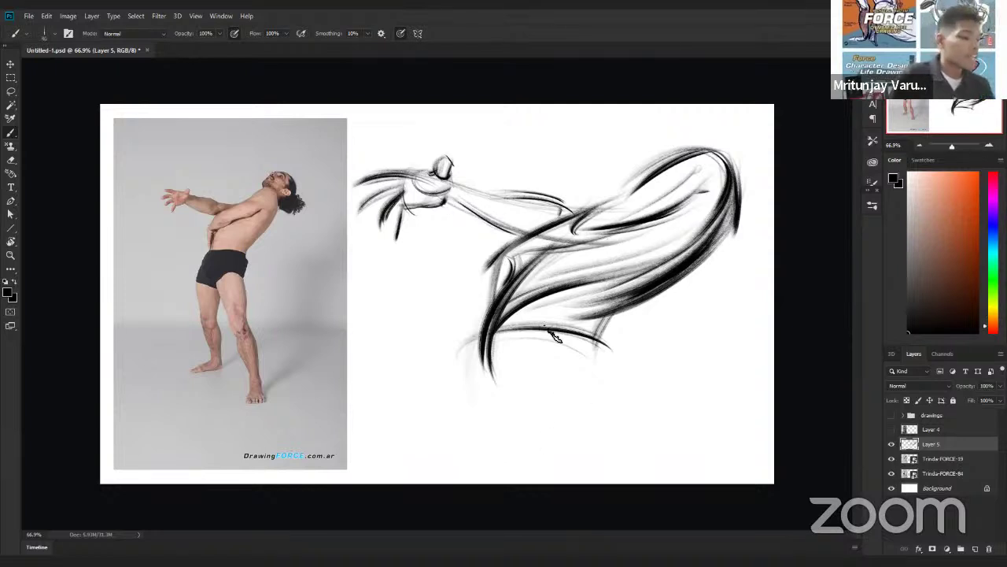
# Step: Sketch the shorts below the waistband, with the front contour, curved leg hem and seat line
pyautogui.moveTo(483, 324)
pyautogui.mouseDown()
pyautogui.moveTo(469, 377)
pyautogui.moveTo(517, 428)
pyautogui.moveTo(500, 342)
pyautogui.moveTo(524, 427)
pyautogui.mouseUp()
pyautogui.moveTo(488, 369)
pyautogui.mouseDown()
pyautogui.moveTo(549, 403)
pyautogui.moveTo(521, 425)
pyautogui.mouseUp()
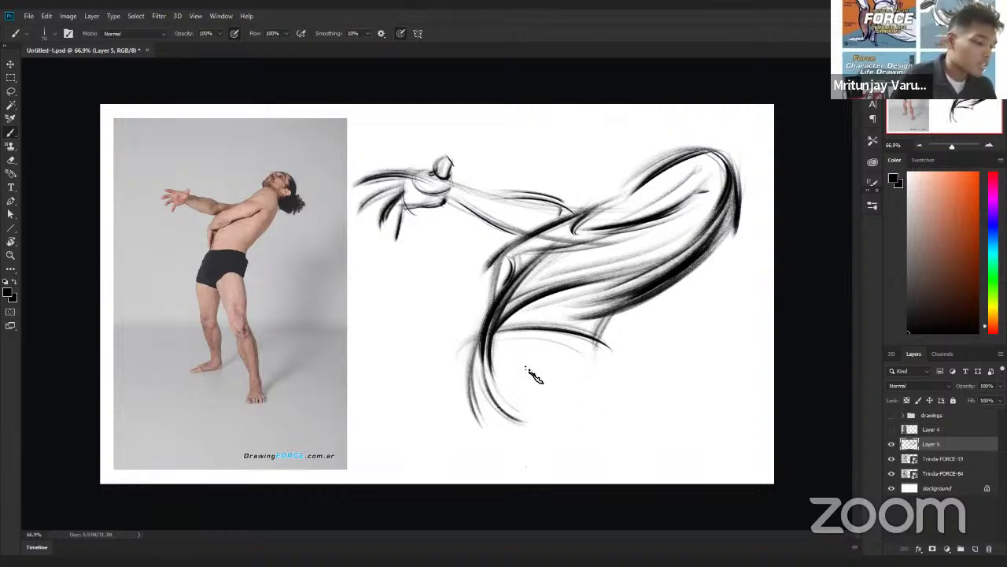
pyautogui.moveTo(607, 403)
pyautogui.mouseDown()
pyautogui.moveTo(498, 431)
pyautogui.moveTo(615, 397)
pyautogui.mouseUp()
pyautogui.moveTo(510, 425); pyautogui.dragTo(619, 394)
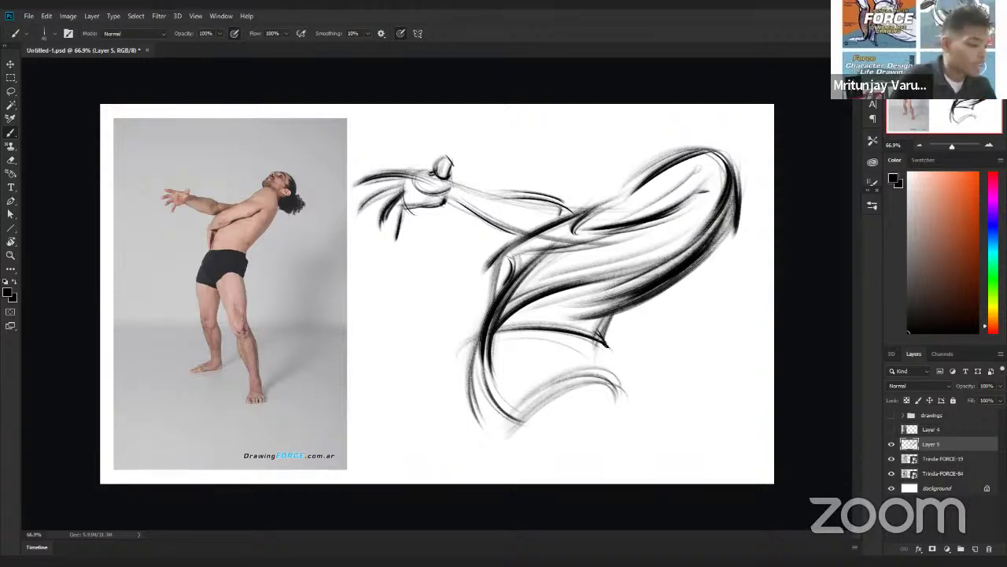
pyautogui.moveTo(604, 348); pyautogui.dragTo(625, 400)
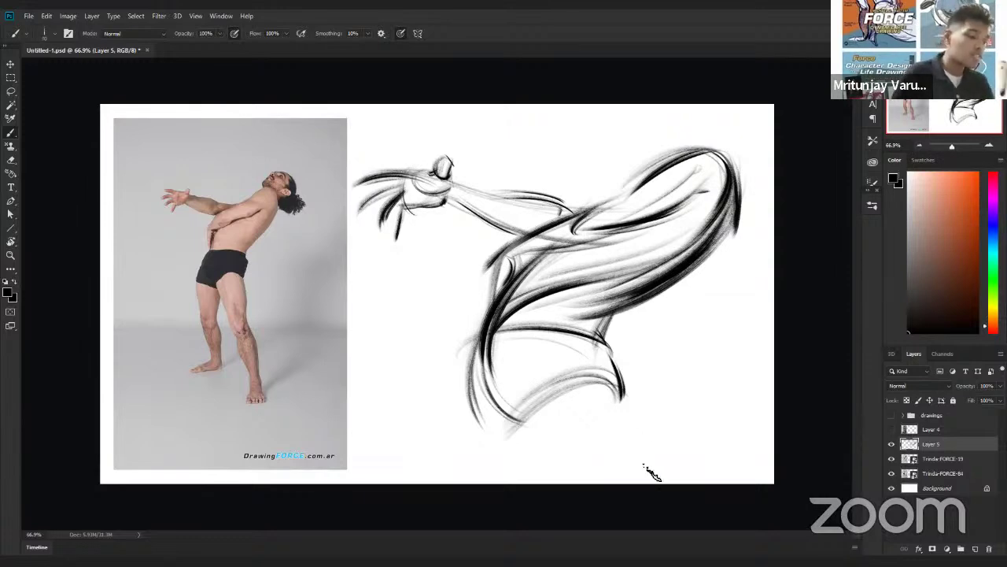
# Step: Sketch the back contour of the near thigh from the shorts' hem down to the canvas edge
pyautogui.moveTo(623, 400); pyautogui.dragTo(641, 477)
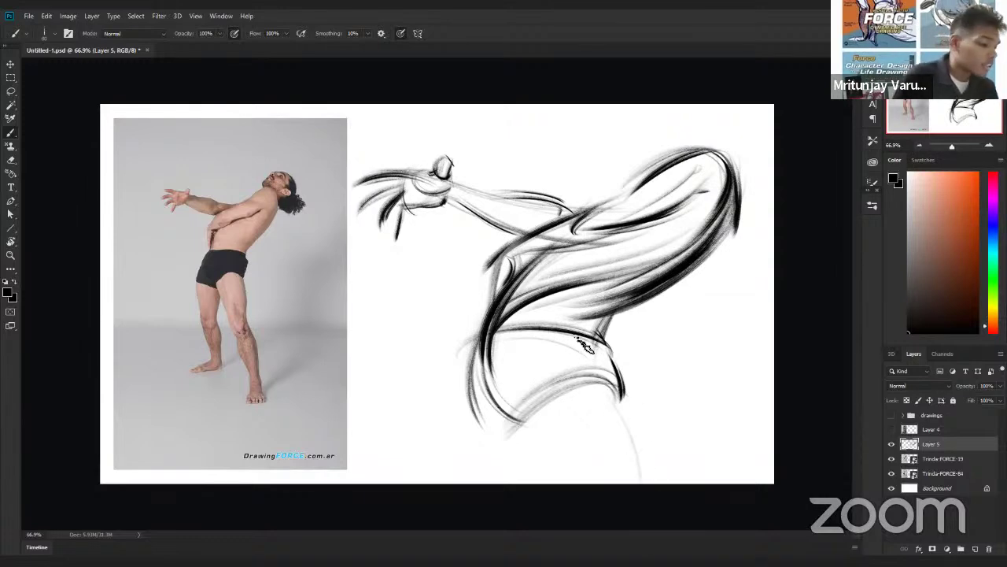
pyautogui.moveTo(584, 344); pyautogui.dragTo(645, 482)
pyautogui.moveTo(624, 403); pyautogui.dragTo(648, 483)
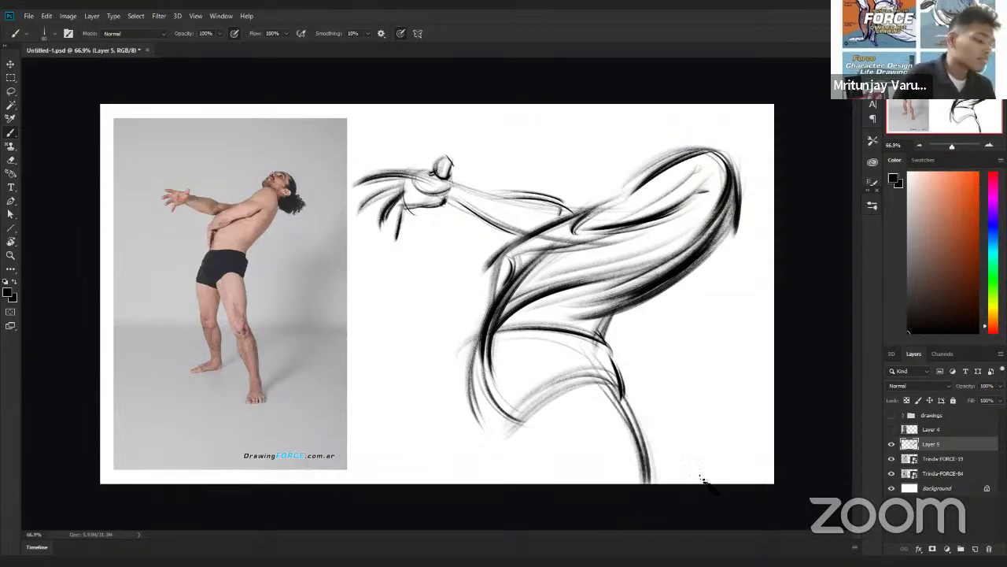
# Step: Scale down and move up the whole figure sketch to make room for the legs, removing the last thigh strokes
pyautogui.hotkey('ctrl', 't')
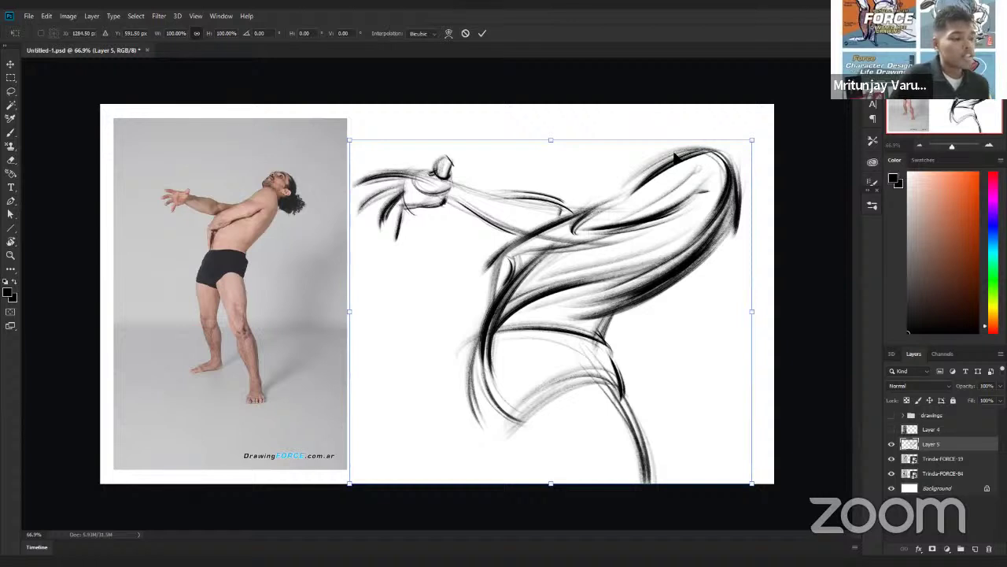
pyautogui.hotkey('ctrl', 'z')
pyautogui.hotkey('ctrl', 'z')
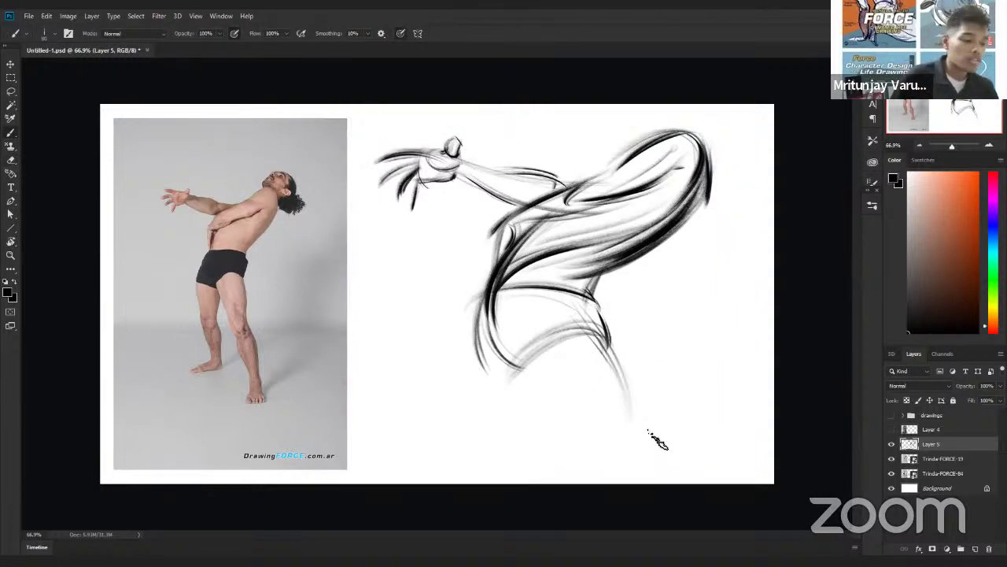
# Step: Redraw the near thigh's back contour darker, and sketch the far leg's hem and front contour
pyautogui.moveTo(586, 319); pyautogui.dragTo(637, 489)
pyautogui.moveTo(617, 346); pyautogui.dragTo(639, 477)
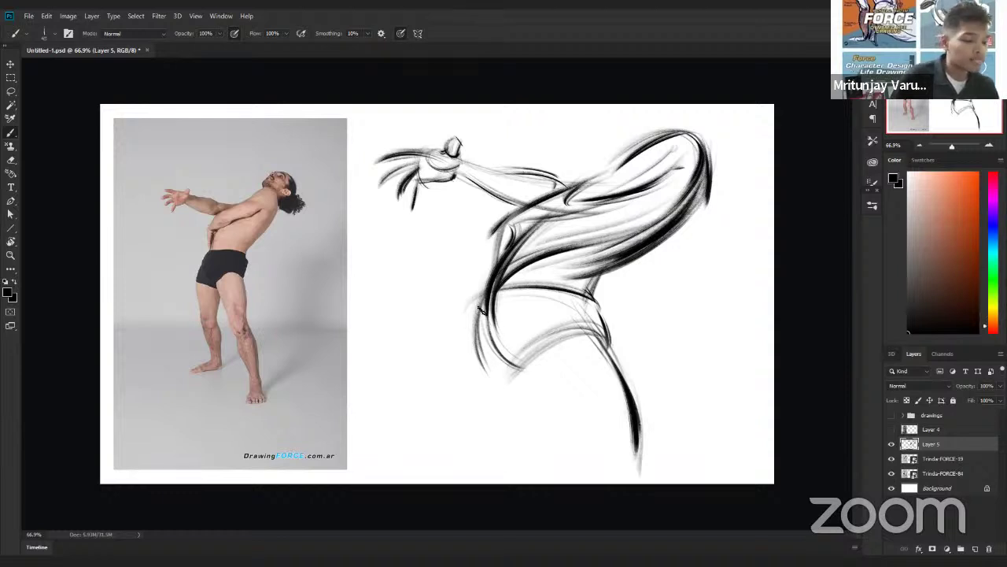
pyautogui.moveTo(466, 329); pyautogui.dragTo(521, 371)
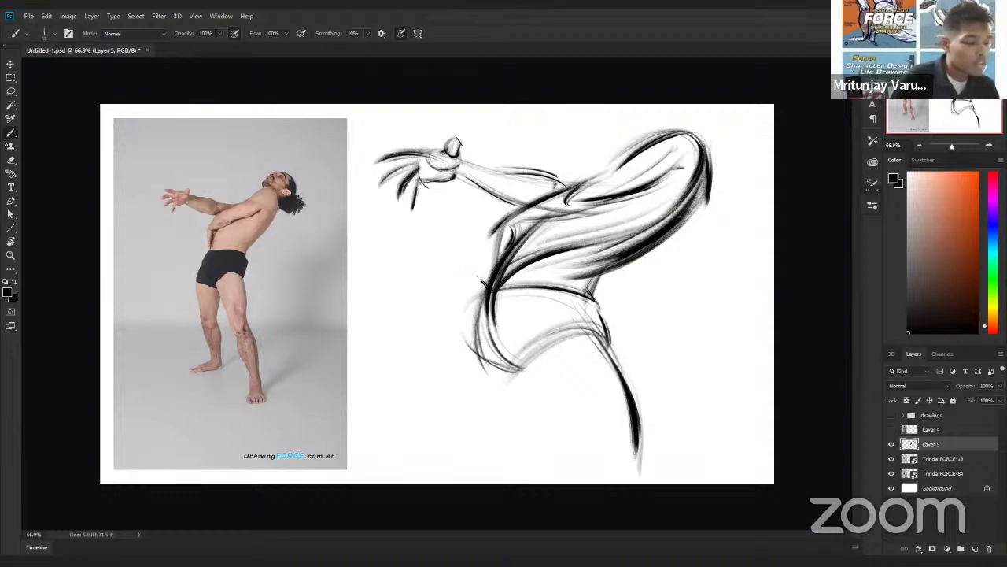
pyautogui.moveTo(485, 285); pyautogui.dragTo(512, 439)
pyautogui.moveTo(472, 305)
pyautogui.mouseDown()
pyautogui.moveTo(526, 461)
pyautogui.moveTo(487, 425)
pyautogui.moveTo(510, 462)
pyautogui.mouseUp()
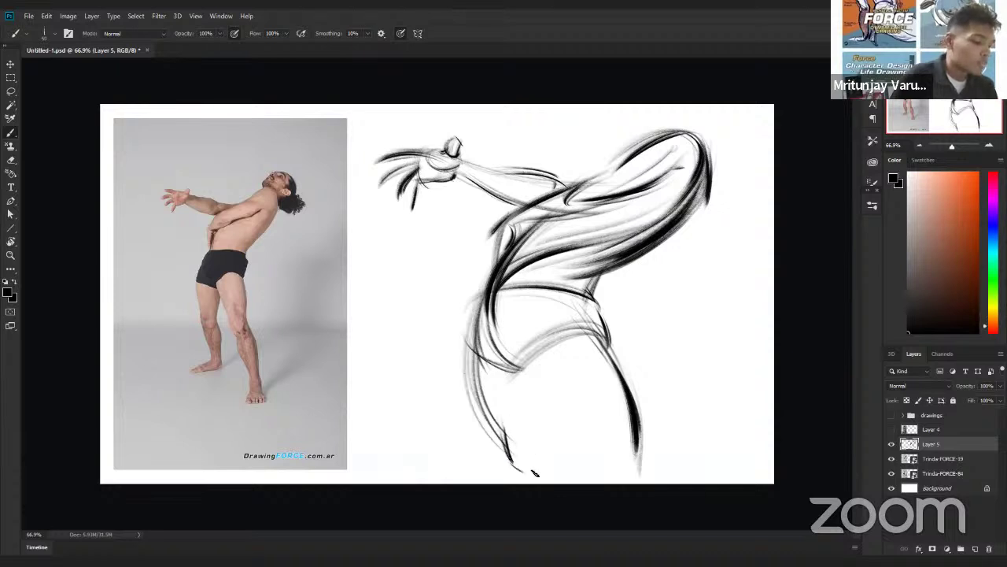
# Step: Draw the near thigh's front contour down to the knee and the far thigh's short back line
pyautogui.moveTo(608, 457)
pyautogui.mouseDown()
pyautogui.moveTo(525, 372)
pyautogui.moveTo(629, 487)
pyautogui.mouseUp()
pyautogui.moveTo(579, 435)
pyautogui.mouseDown()
pyautogui.moveTo(641, 472)
pyautogui.moveTo(629, 480)
pyautogui.mouseUp()
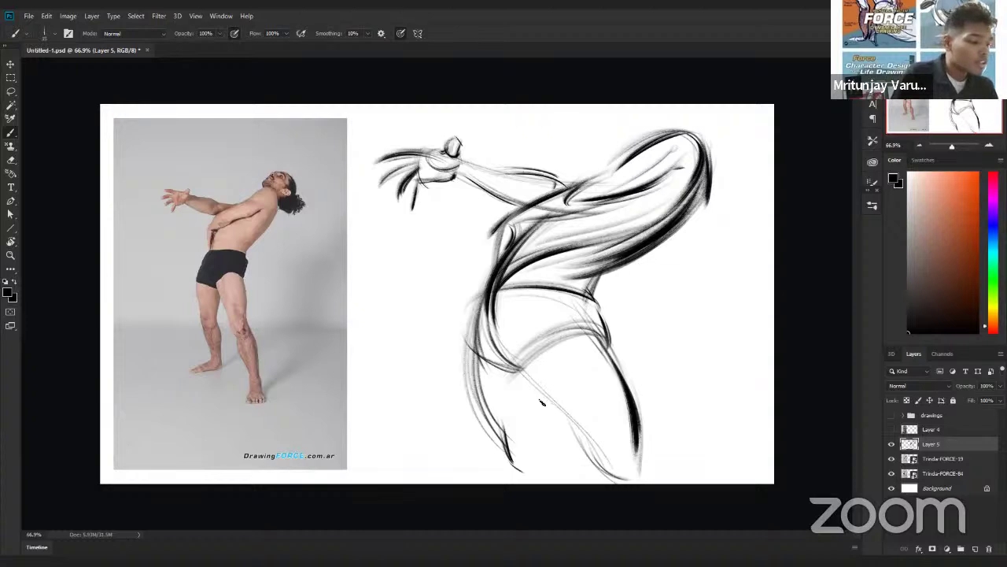
pyautogui.moveTo(542, 464)
pyautogui.mouseDown()
pyautogui.moveTo(549, 390)
pyautogui.moveTo(545, 466)
pyautogui.mouseUp()
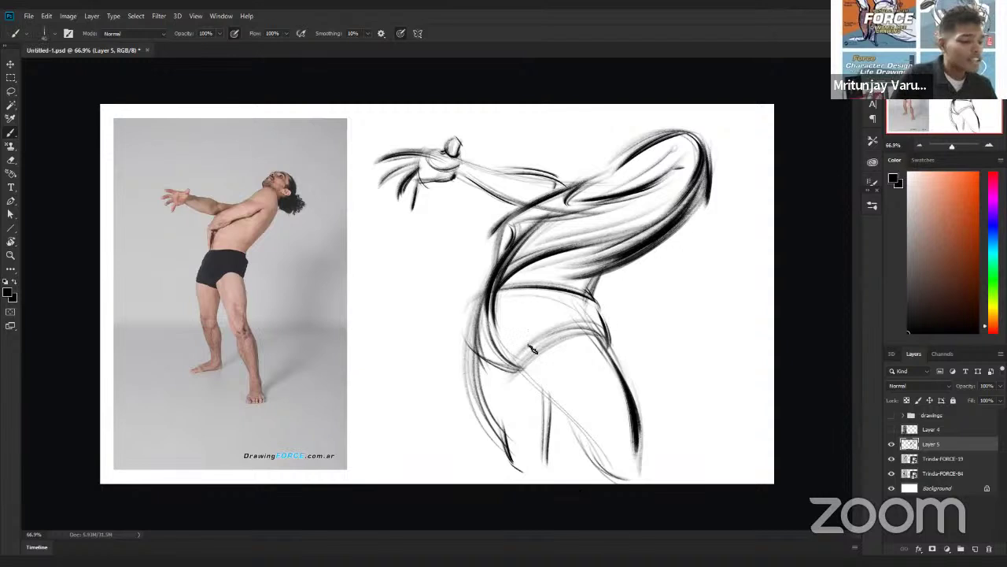
pyautogui.moveTo(529, 363); pyautogui.dragTo(571, 419)
pyautogui.moveTo(552, 378)
pyautogui.mouseDown()
pyautogui.moveTo(584, 444)
pyautogui.moveTo(615, 467)
pyautogui.mouseUp()
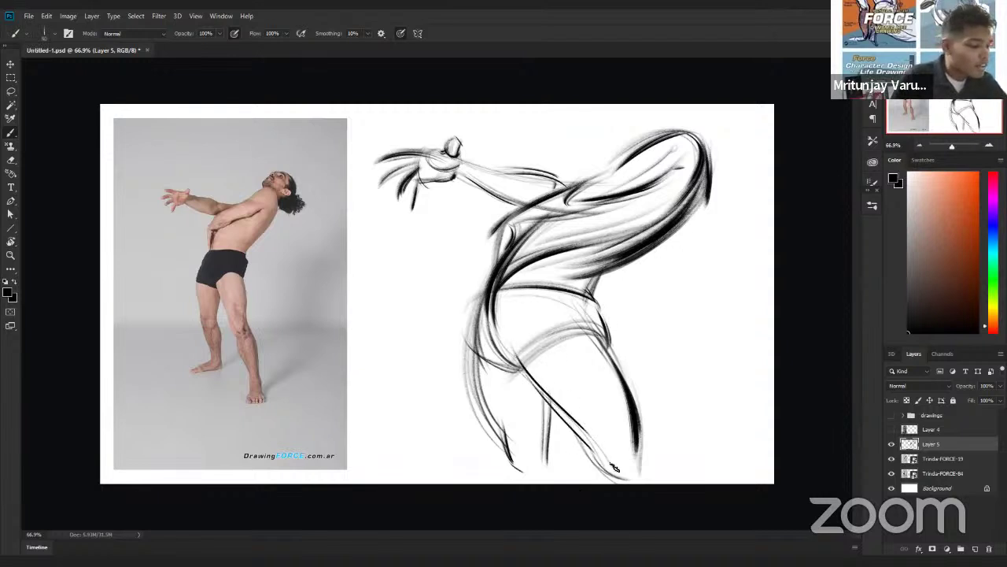
# Step: Darken the shorts' leg hem and seat contour, and add light strokes flowing from the torso into the shorts
pyautogui.moveTo(513, 376)
pyautogui.mouseDown()
pyautogui.moveTo(611, 343)
pyautogui.moveTo(519, 390)
pyautogui.mouseUp()
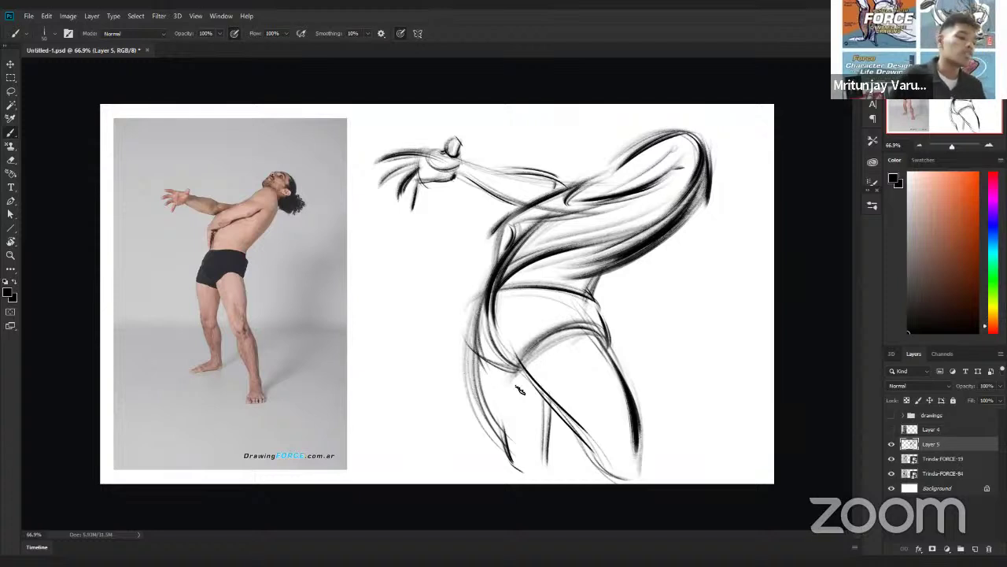
pyautogui.moveTo(609, 268)
pyautogui.mouseDown()
pyautogui.moveTo(597, 315)
pyautogui.moveTo(613, 351)
pyautogui.mouseUp()
pyautogui.moveTo(600, 317); pyautogui.dragTo(614, 355)
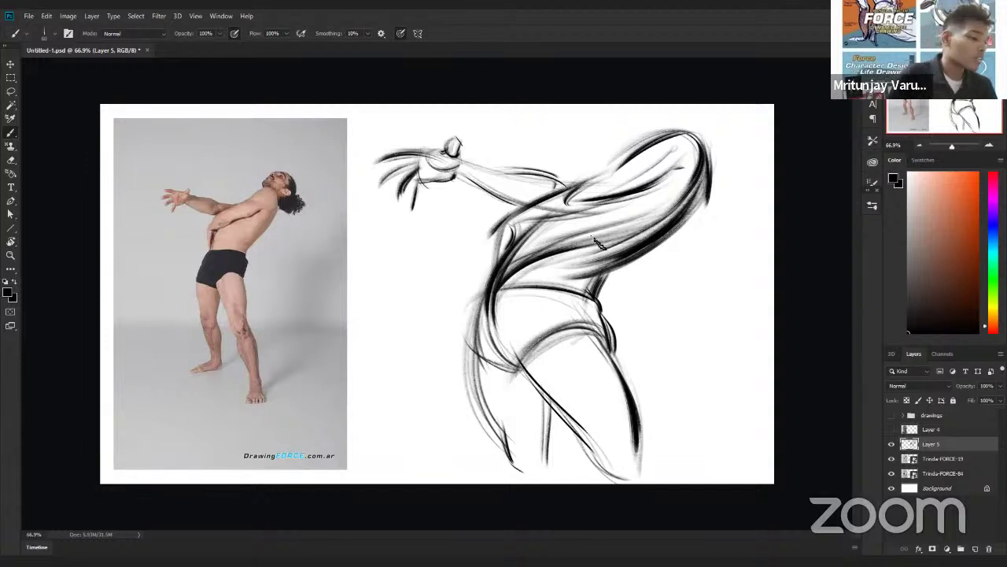
pyautogui.moveTo(598, 244)
pyautogui.mouseDown()
pyautogui.moveTo(519, 271)
pyautogui.moveTo(541, 355)
pyautogui.mouseUp()
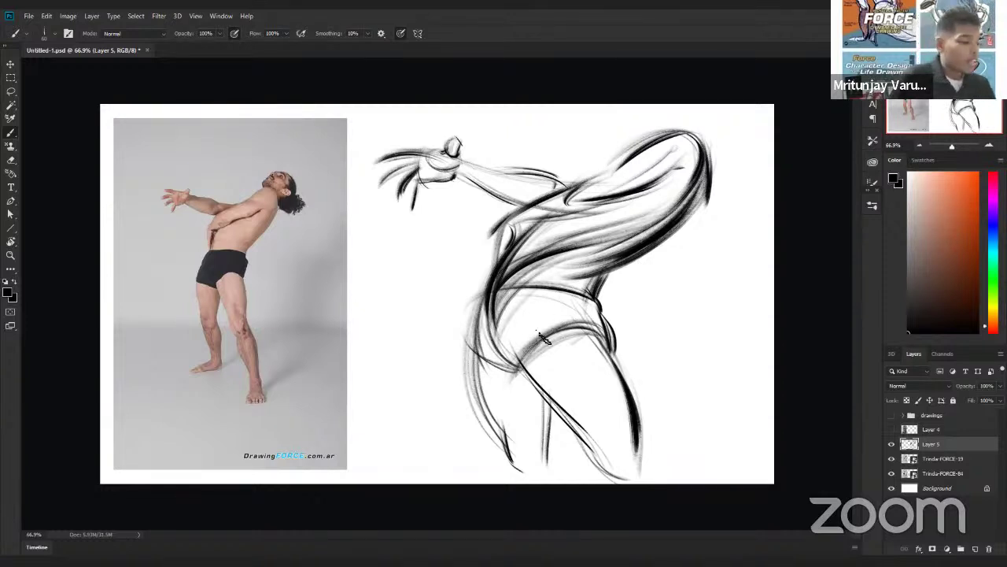
pyautogui.moveTo(539, 345)
pyautogui.mouseDown()
pyautogui.moveTo(525, 371)
pyautogui.moveTo(547, 390)
pyautogui.mouseUp()
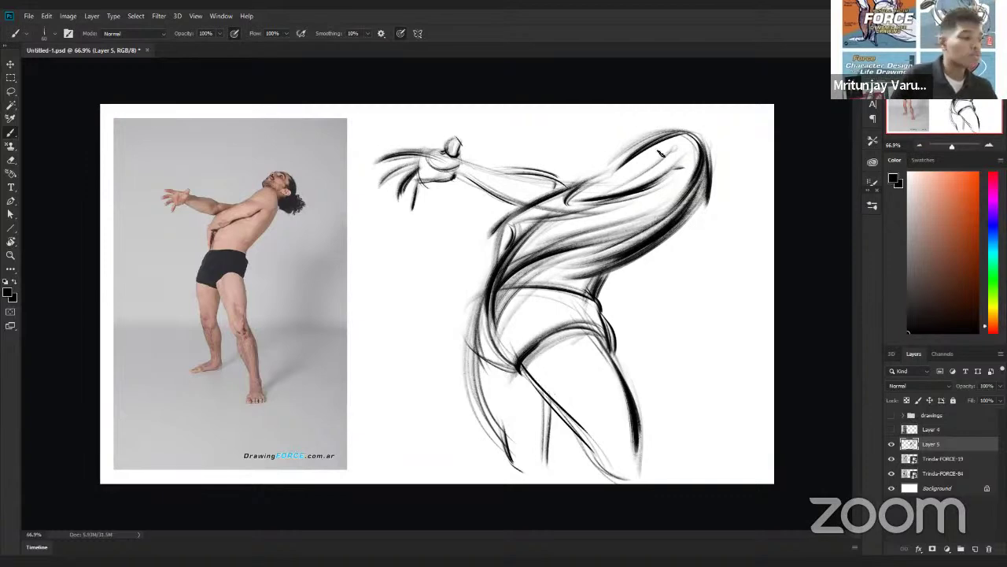
# Step: Scale the figure sketch down slightly to leave room for the head above the shoulders
pyautogui.hotkey('ctrl', 't')
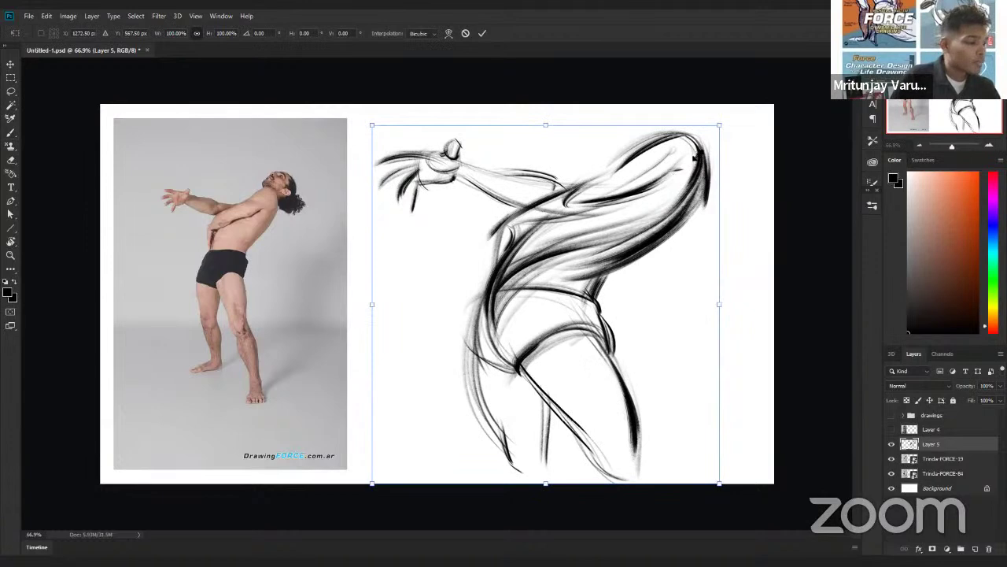
pyautogui.moveTo(719, 125); pyautogui.dragTo(695, 149)
pyautogui.press('Return')
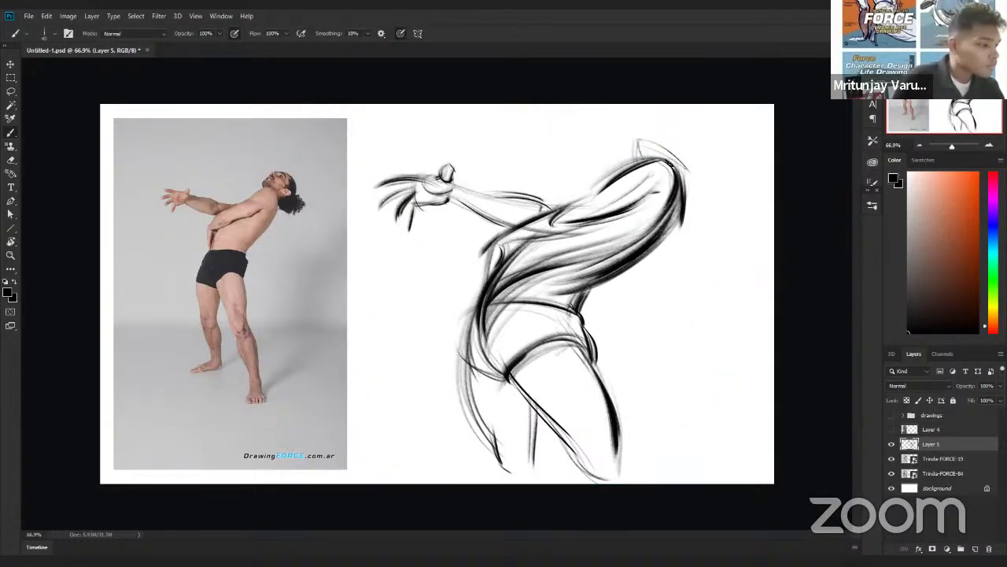
# Step: Sketch the tilted-back head above the shoulders, with the skull outline, jaw, brow, nose and ear marks
pyautogui.moveTo(685, 118)
pyautogui.mouseDown()
pyautogui.moveTo(633, 146)
pyautogui.moveTo(711, 120)
pyautogui.moveTo(704, 181)
pyautogui.mouseUp()
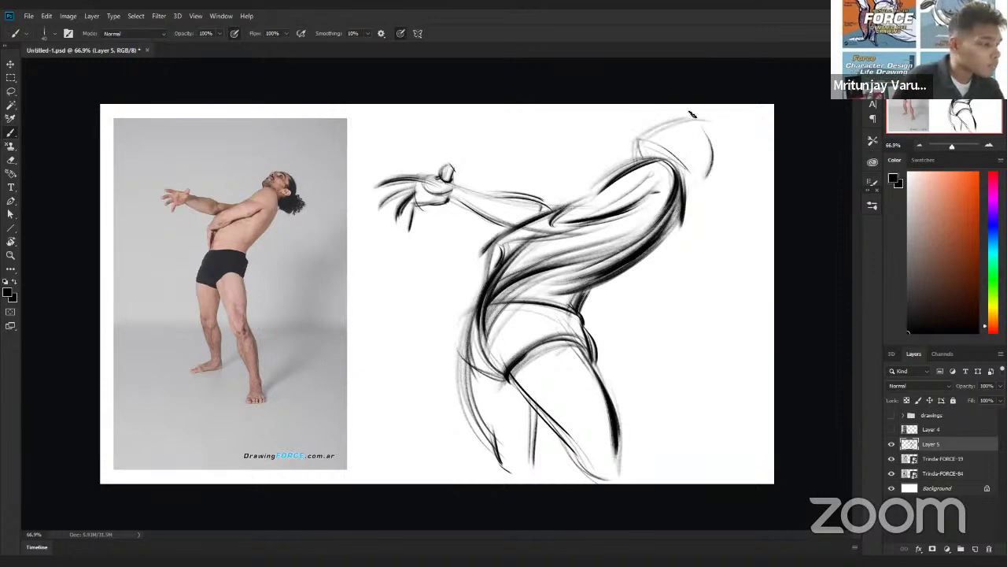
pyautogui.moveTo(708, 129)
pyautogui.mouseDown()
pyautogui.moveTo(717, 166)
pyautogui.moveTo(672, 174)
pyautogui.moveTo(697, 180)
pyautogui.mouseUp()
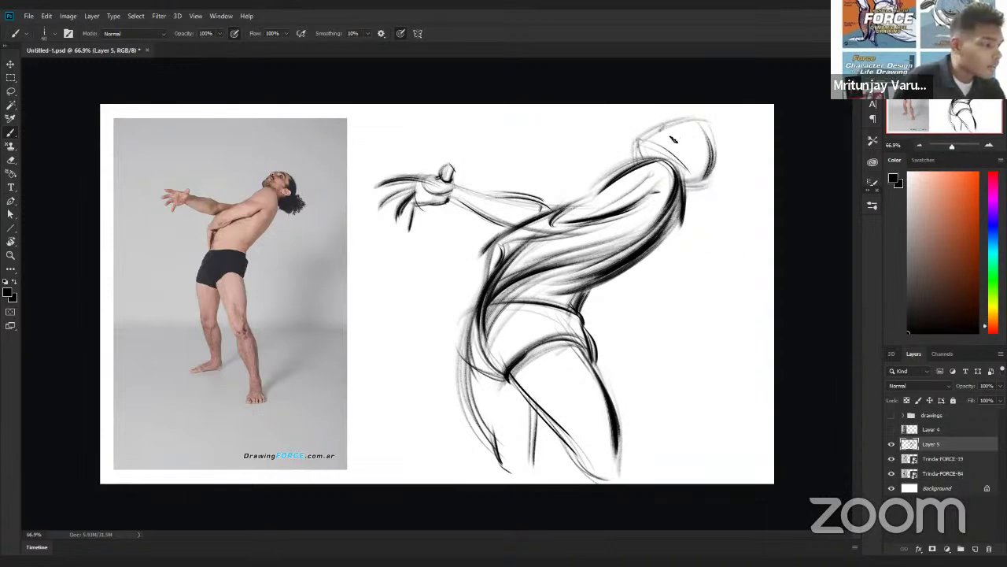
pyautogui.moveTo(667, 124)
pyautogui.mouseDown()
pyautogui.moveTo(690, 113)
pyautogui.moveTo(701, 138)
pyautogui.mouseUp()
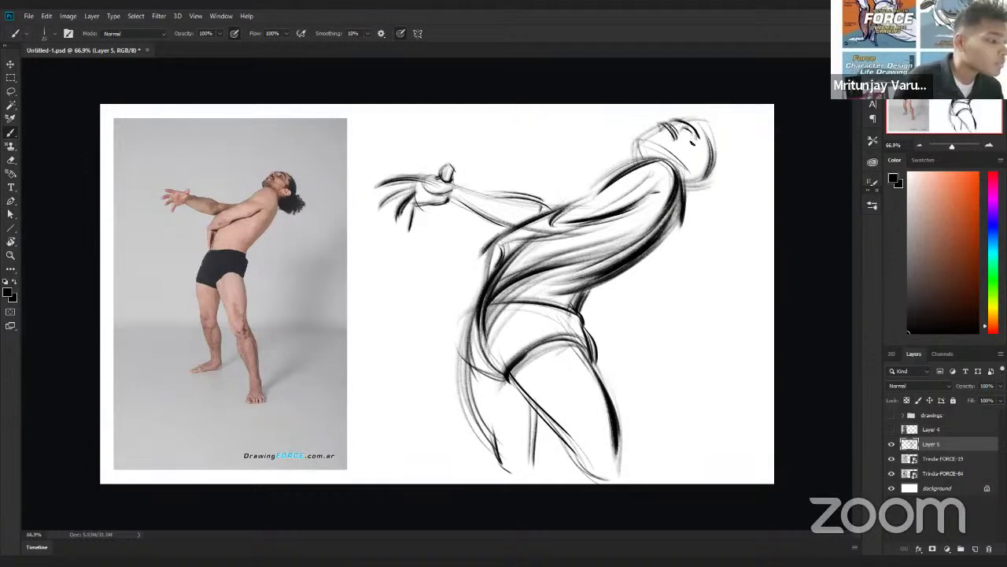
pyautogui.moveTo(649, 129)
pyautogui.mouseDown()
pyautogui.moveTo(668, 149)
pyautogui.moveTo(636, 143)
pyautogui.moveTo(652, 161)
pyautogui.mouseUp()
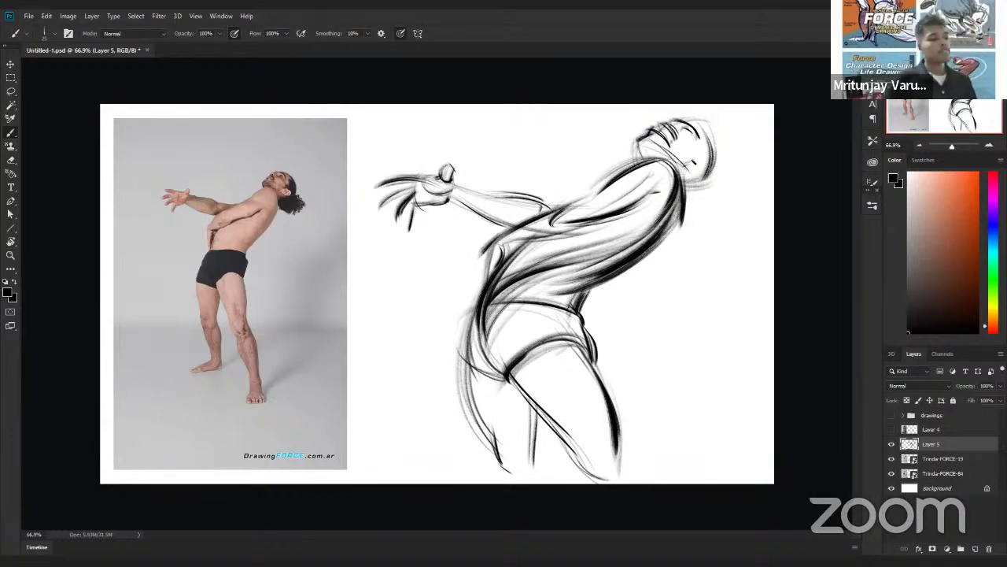
# Step: Darken the outstretched arm's upper contour and lower the opacity of Layer 5 to fade the rough sketch
pyautogui.moveTo(568, 203); pyautogui.dragTo(455, 178)
pyautogui.moveTo(550, 207)
pyautogui.mouseDown()
pyautogui.moveTo(482, 189)
pyautogui.moveTo(555, 207)
pyautogui.mouseUp()
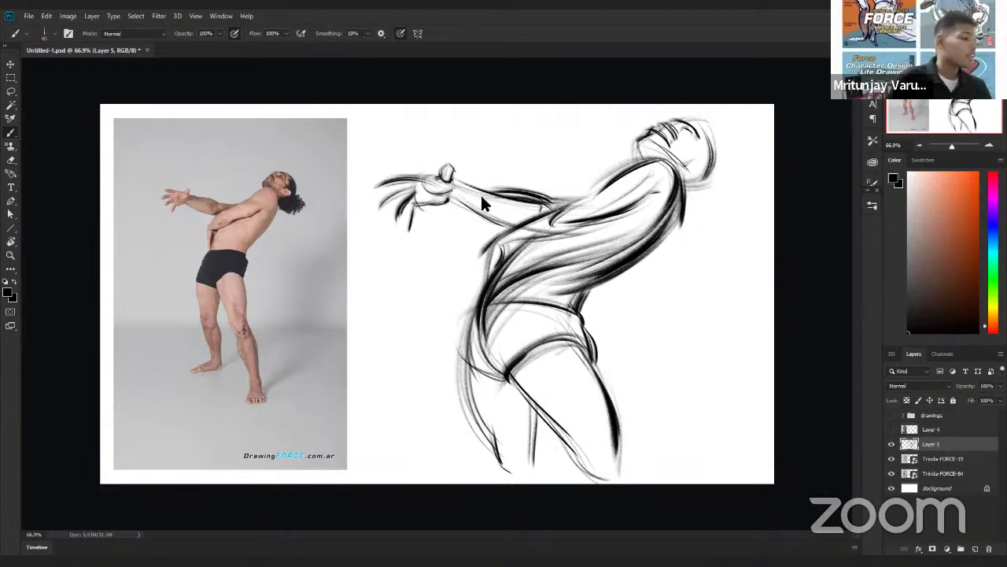
pyautogui.moveTo(965, 391)
pyautogui.mouseDown()
pyautogui.moveTo(922, 397)
pyautogui.moveTo(969, 393)
pyautogui.moveTo(933, 394)
pyautogui.mouseUp()
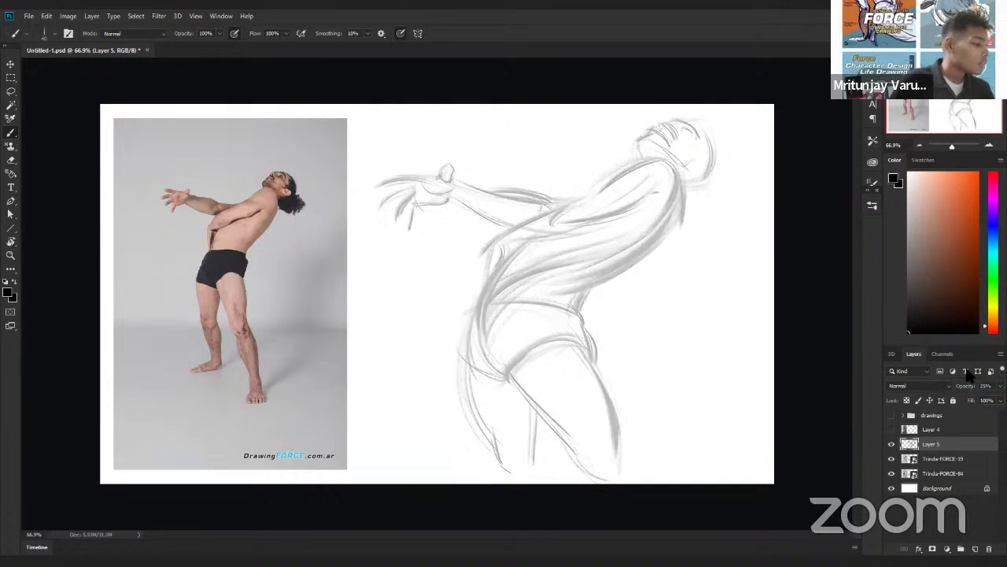
# Step: Add a new layer above the faded Layer 5 sketch and choose a 40 px chisel-shaped brush from the gesture drawing set
pyautogui.click(975, 548)
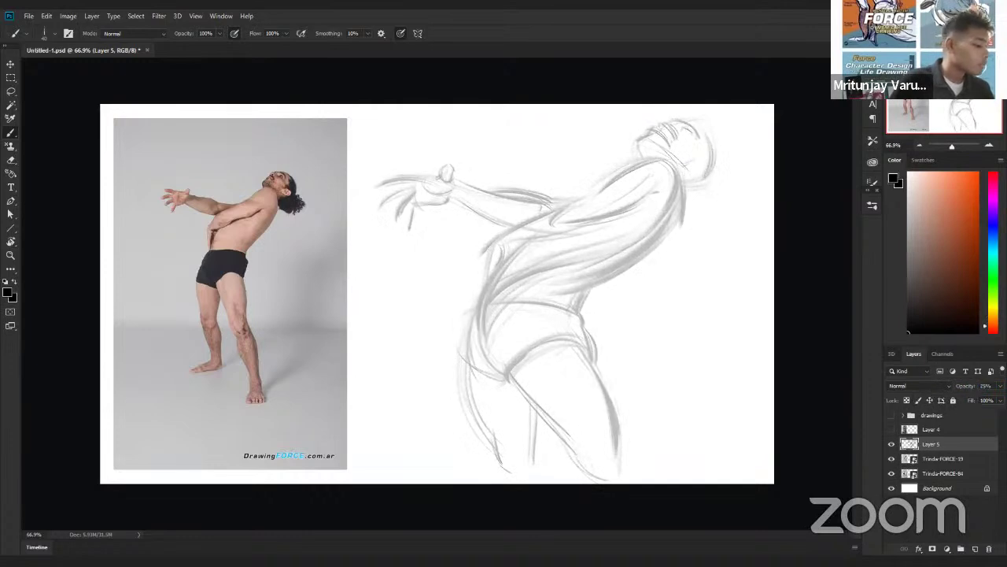
pyautogui.click(873, 205)
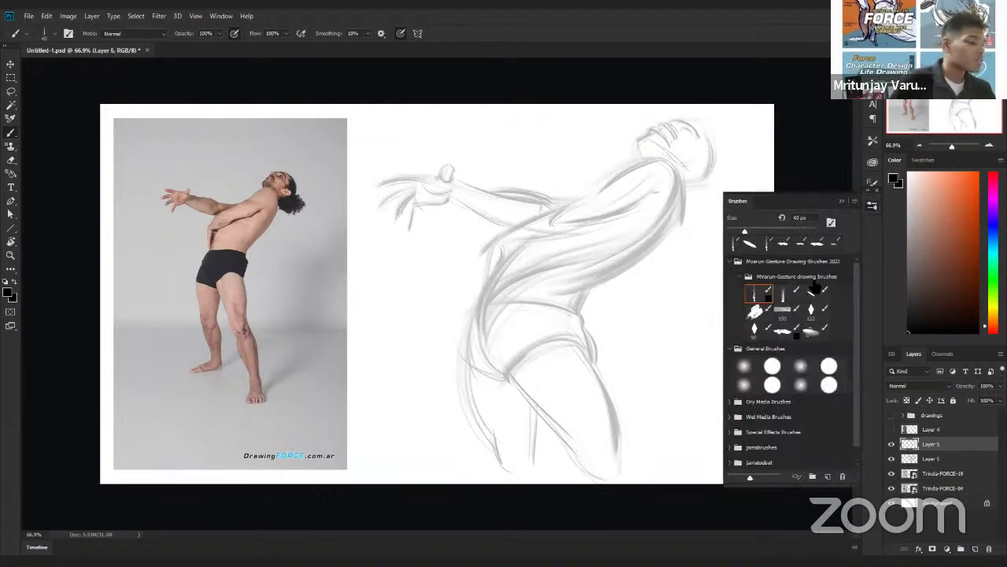
pyautogui.click(758, 293)
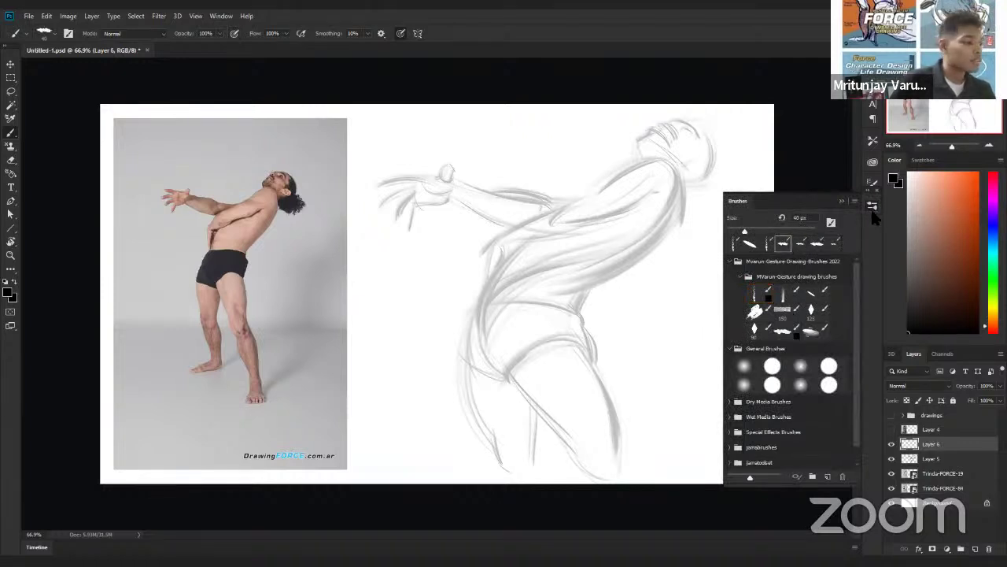
pyautogui.click(873, 206)
pyautogui.press('z')
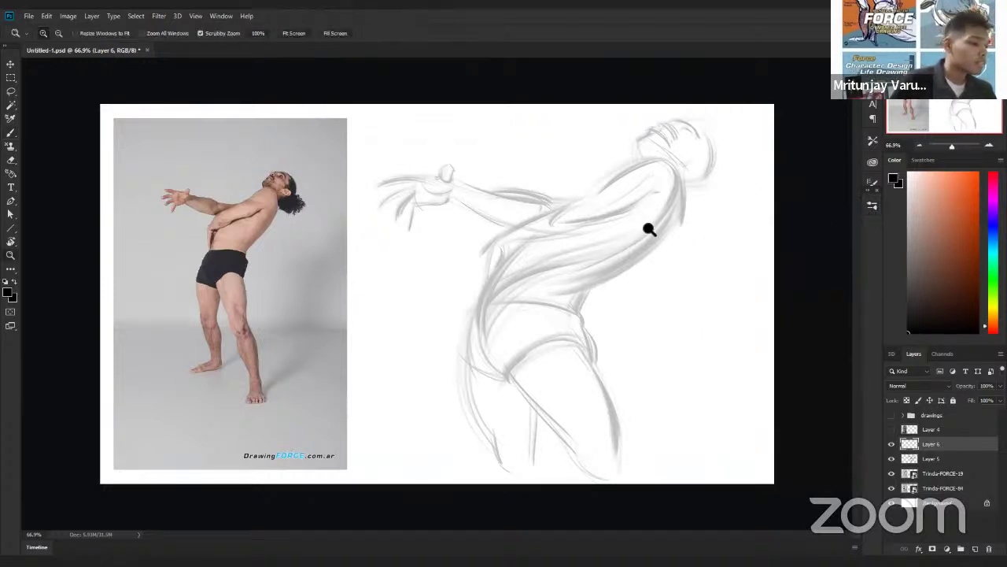
pyautogui.click(647, 229)
pyautogui.press('b')
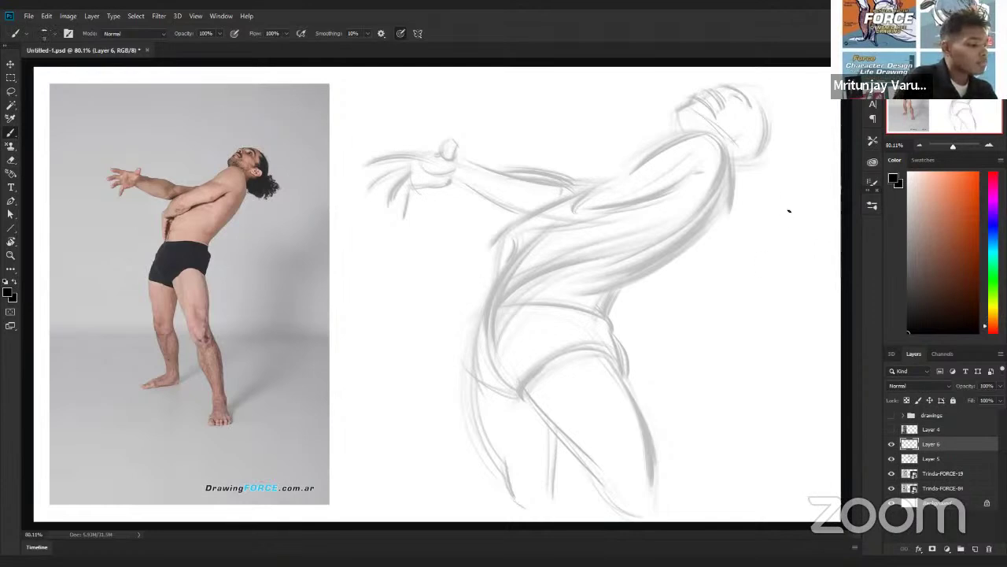
# Step: Rotate the 35 px brush tip to horizontal and paint a row of vertical test strokes below the outstretched hand
pyautogui.moveTo(801, 217)
pyautogui.mouseDown()
pyautogui.moveTo(726, 355)
pyautogui.moveTo(715, 459)
pyautogui.moveTo(790, 445)
pyautogui.mouseUp()
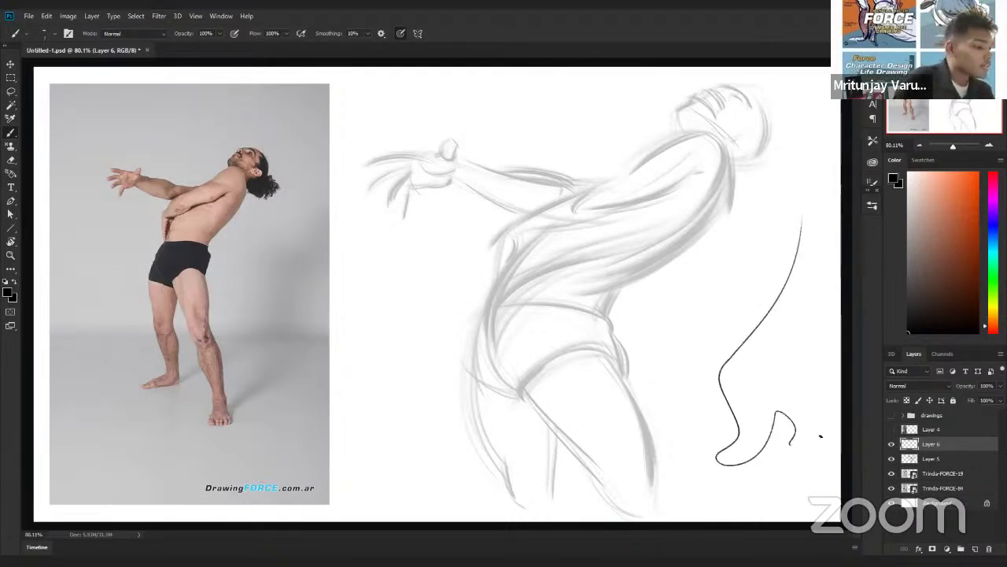
pyautogui.hotkey('ctrl', 'z')
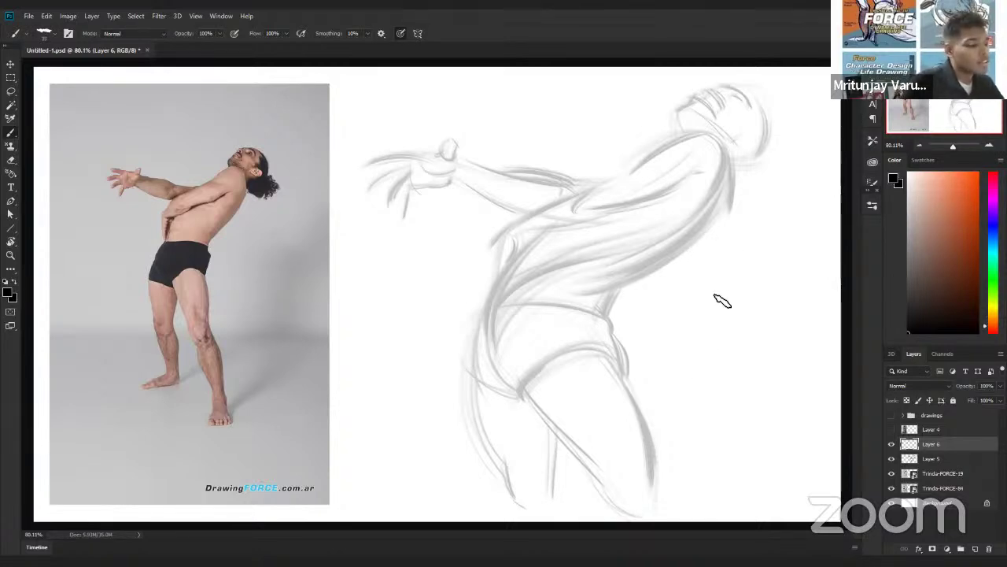
pyautogui.rightClick(713, 208)
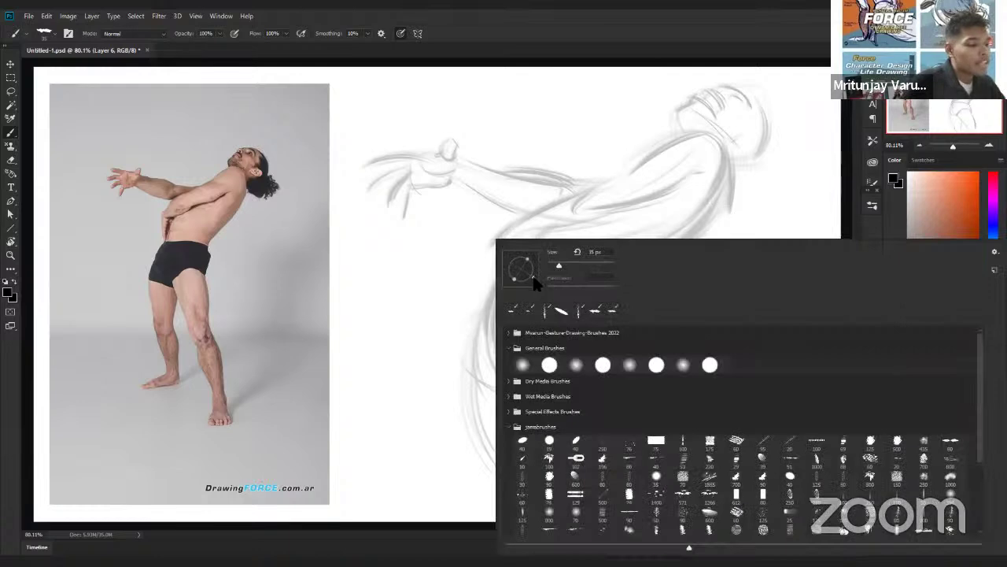
pyautogui.moveTo(534, 278); pyautogui.dragTo(538, 274)
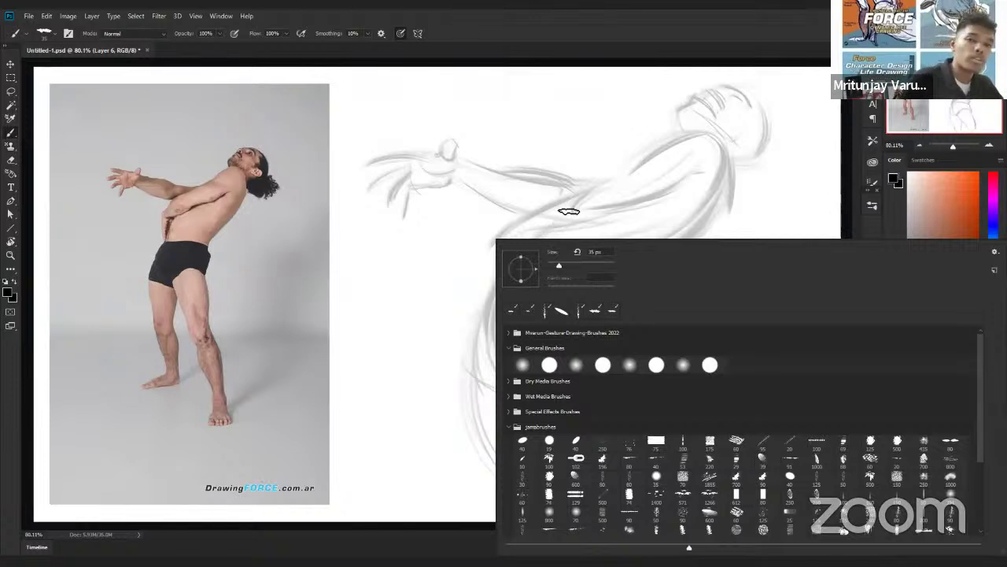
pyautogui.click(391, 262)
pyautogui.moveTo(383, 219); pyautogui.dragTo(392, 437)
pyautogui.moveTo(399, 246)
pyautogui.mouseDown()
pyautogui.moveTo(402, 436)
pyautogui.moveTo(409, 272)
pyautogui.moveTo(412, 437)
pyautogui.mouseUp()
pyautogui.moveTo(423, 303); pyautogui.dragTo(425, 460)
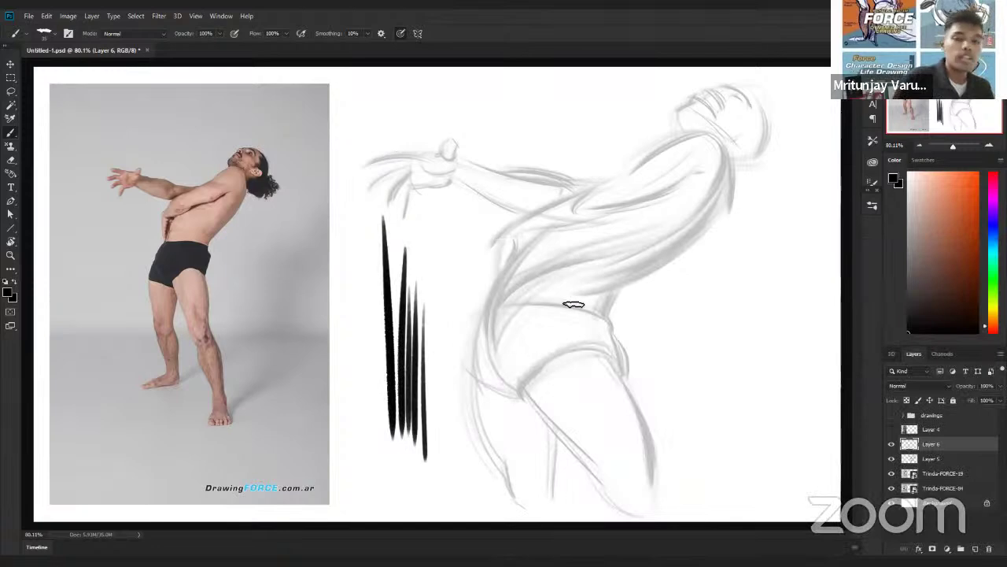
# Step: Tilt the brush tip diagonally and paint a thick-to-thin S-curve along the figure's front, with thin test loops around it
pyautogui.click(891, 444)
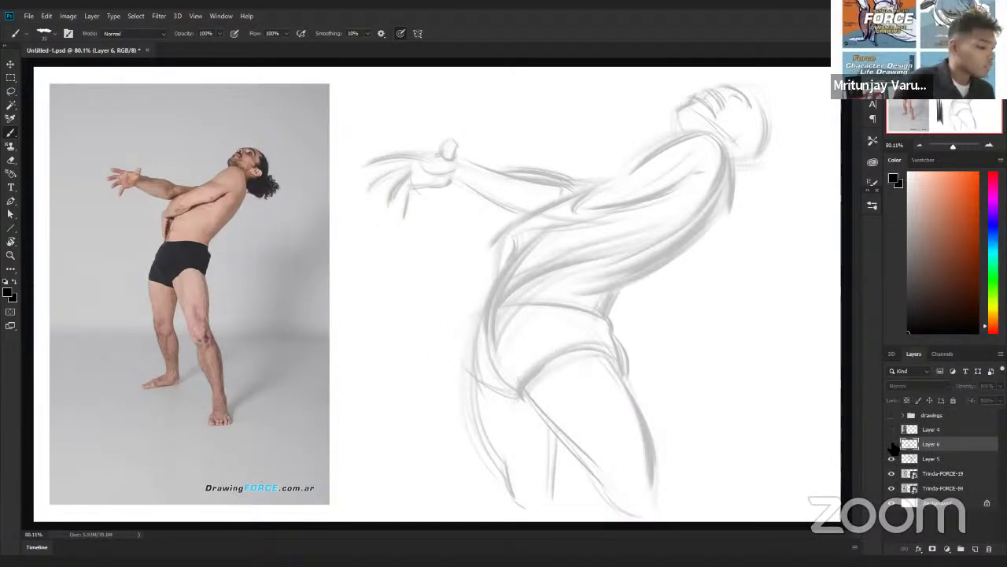
pyautogui.click(891, 444)
pyautogui.rightClick(524, 261)
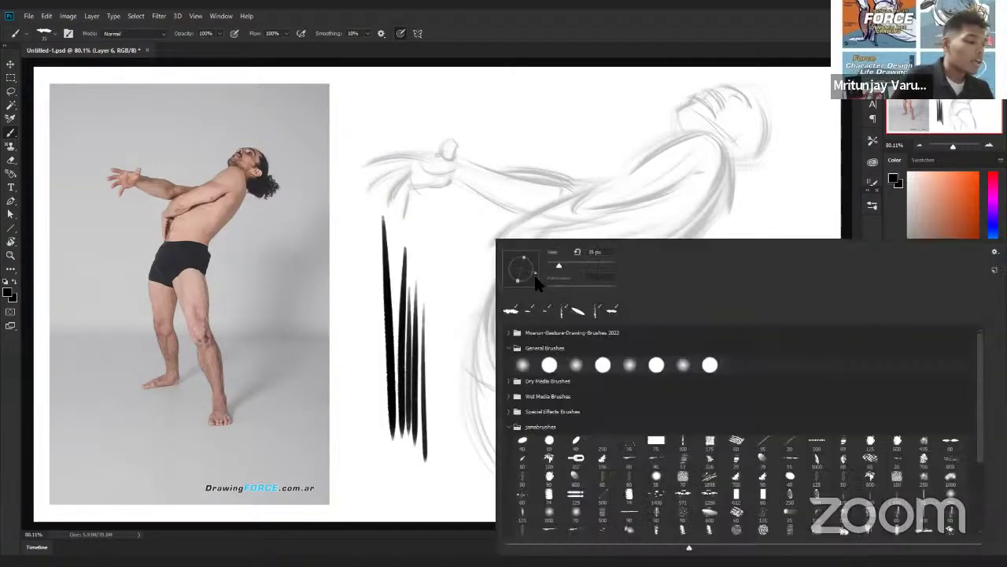
pyautogui.click(500, 209)
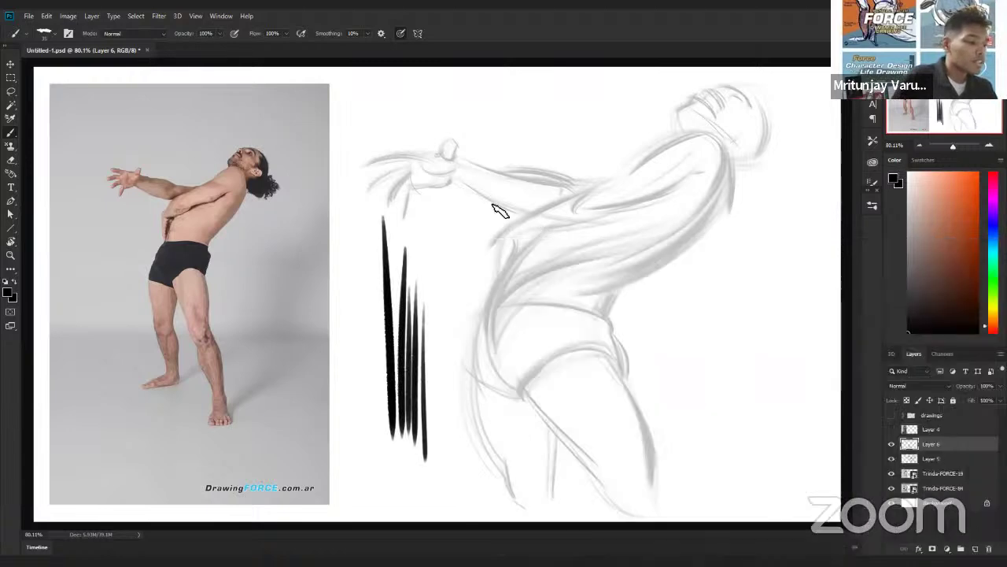
pyautogui.moveTo(480, 189)
pyautogui.mouseDown()
pyautogui.moveTo(487, 405)
pyautogui.moveTo(517, 448)
pyautogui.mouseUp()
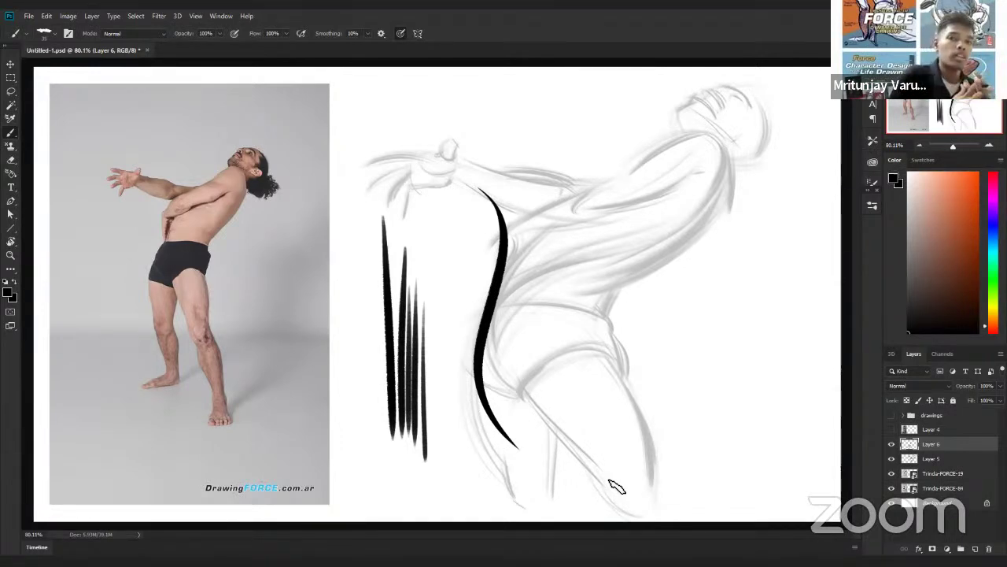
pyautogui.moveTo(479, 255)
pyautogui.mouseDown()
pyautogui.moveTo(526, 320)
pyautogui.moveTo(532, 307)
pyautogui.mouseUp()
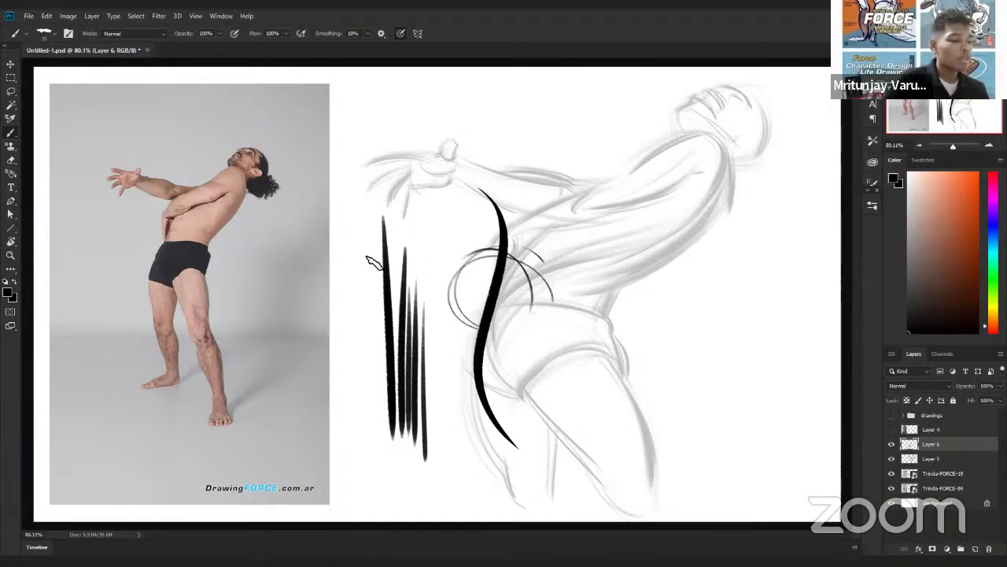
pyautogui.moveTo(373, 268); pyautogui.dragTo(439, 259)
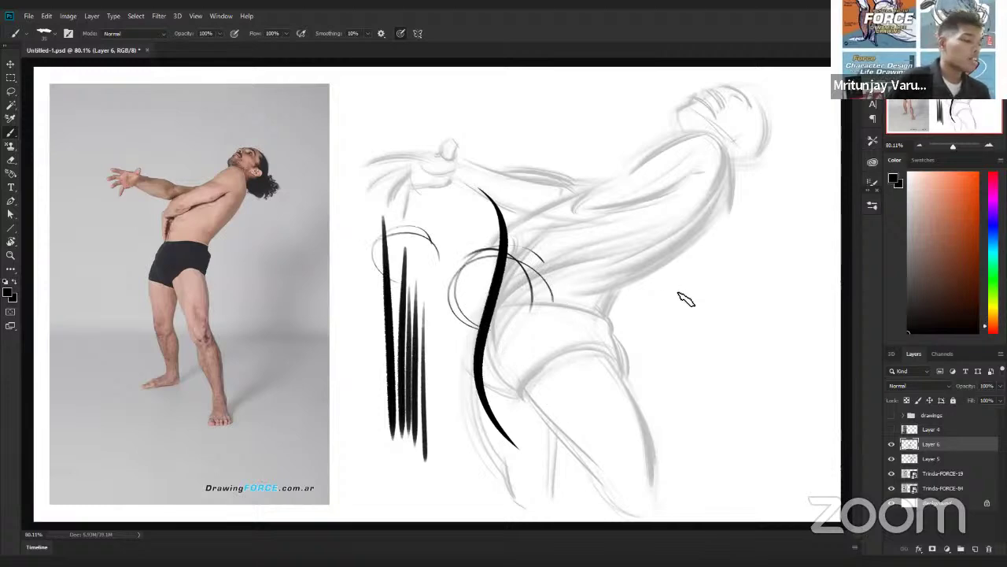
# Step: Set the brush tip back to horizontal and paint short vertical test strokes, a second S-curve and a loop over the torso
pyautogui.rightClick(534, 285)
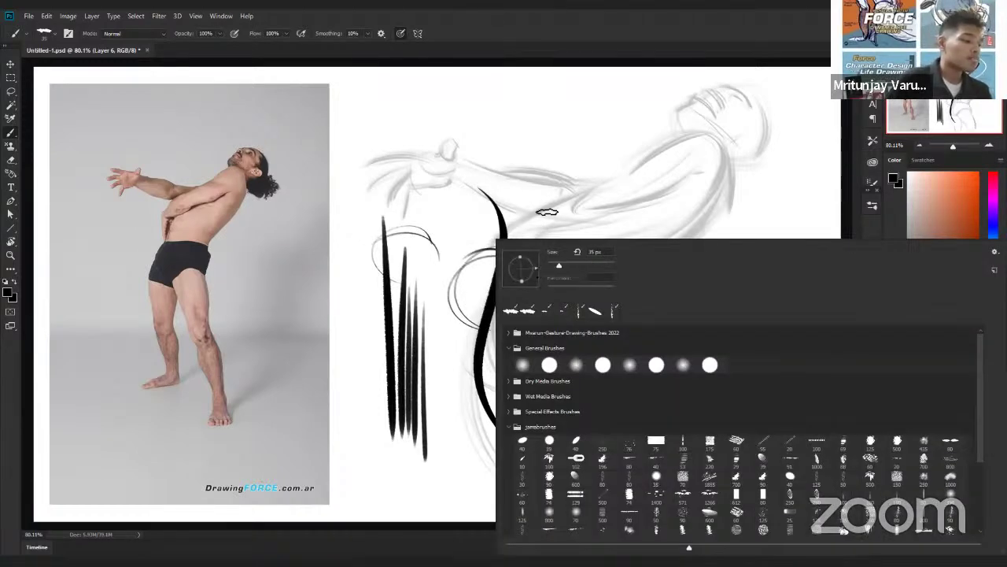
pyautogui.moveTo(559, 103); pyautogui.dragTo(562, 201)
pyautogui.moveTo(573, 161); pyautogui.dragTo(579, 227)
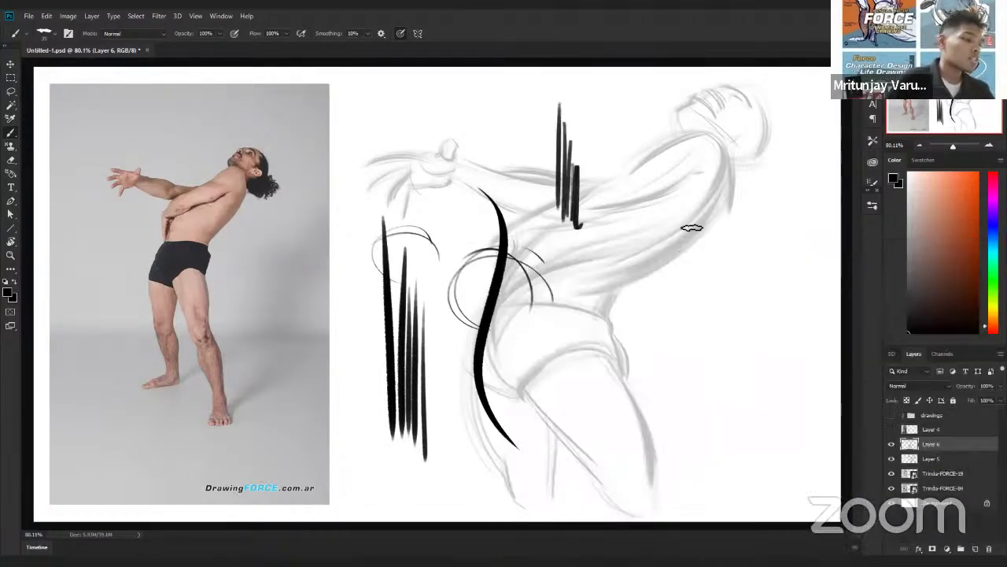
pyautogui.moveTo(620, 134)
pyautogui.mouseDown()
pyautogui.moveTo(645, 367)
pyautogui.moveTo(657, 379)
pyautogui.mouseUp()
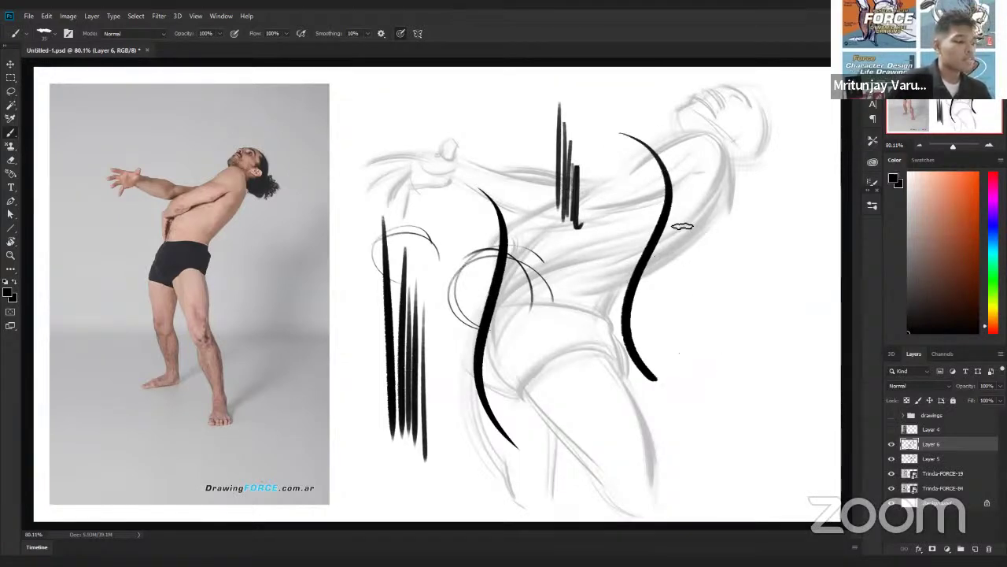
pyautogui.moveTo(670, 167); pyautogui.dragTo(665, 175)
# Step: Tilt the brush tip diagonally again and paint a third S-curve beside the second, plus a thin test loop near the waist
pyautogui.rightClick(532, 272)
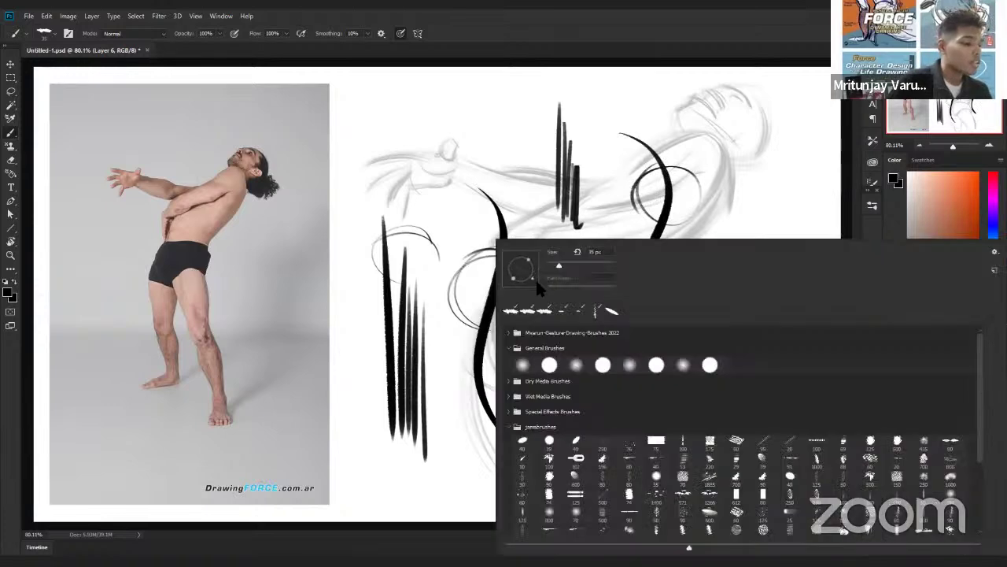
pyautogui.click(611, 218)
pyautogui.moveTo(673, 125); pyautogui.dragTo(689, 381)
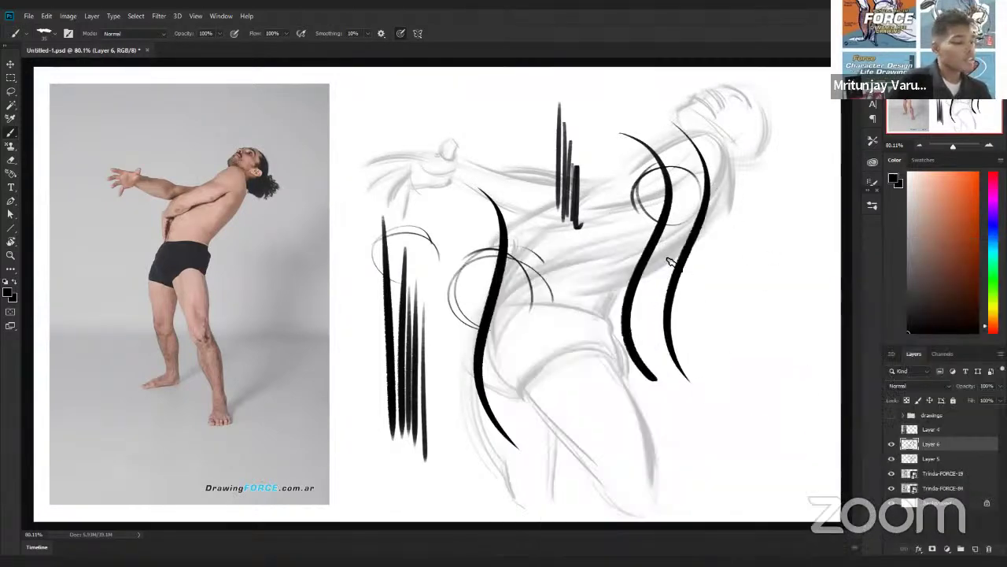
pyautogui.moveTo(657, 260); pyautogui.dragTo(674, 265)
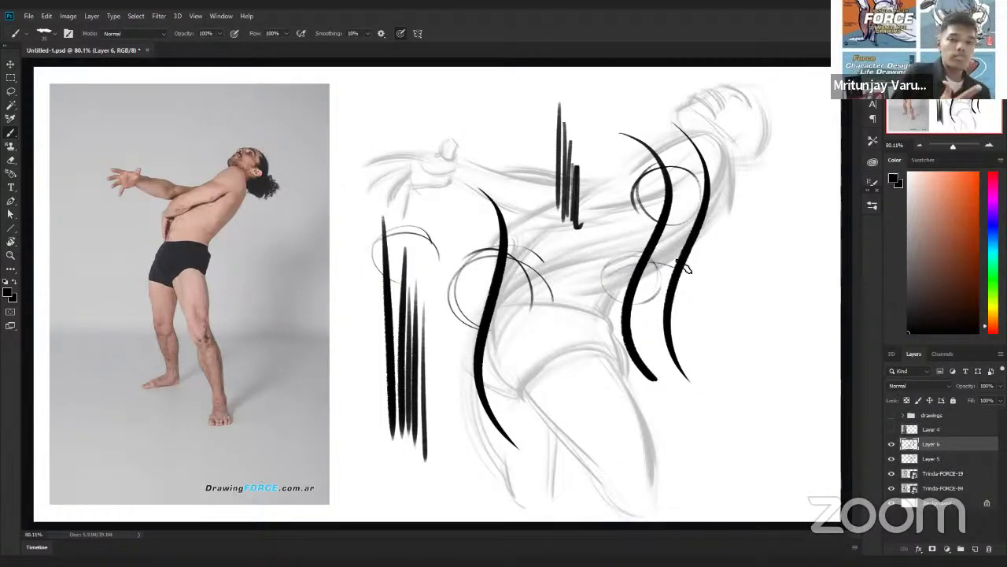
# Step: Hide Layer 6 with the test strokes and add a new empty layer above it
pyautogui.click(891, 443)
pyautogui.click(976, 549)
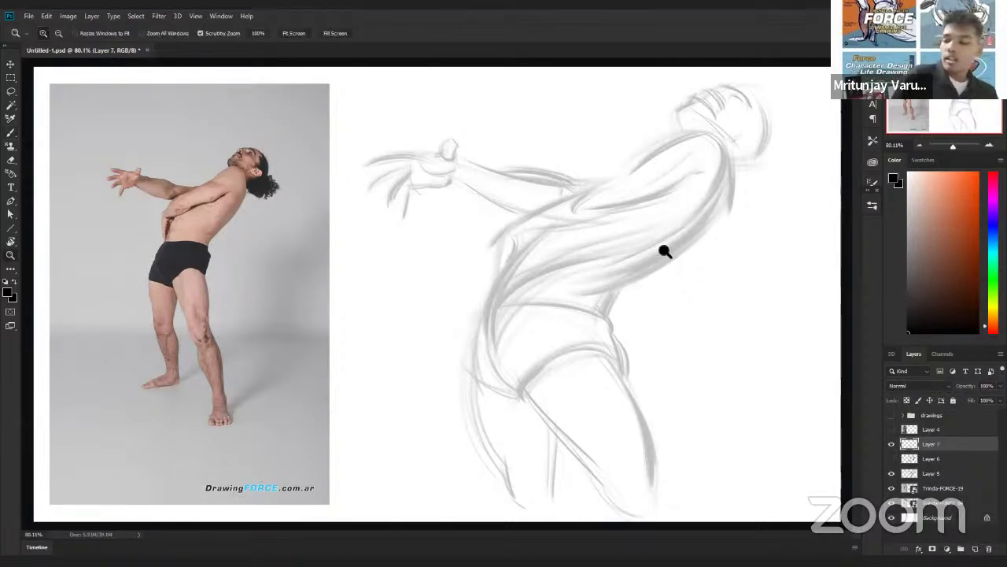
pyautogui.scroll(1, 666, 252)
pyautogui.moveTo(675, 241); pyautogui.dragTo(657, 287)
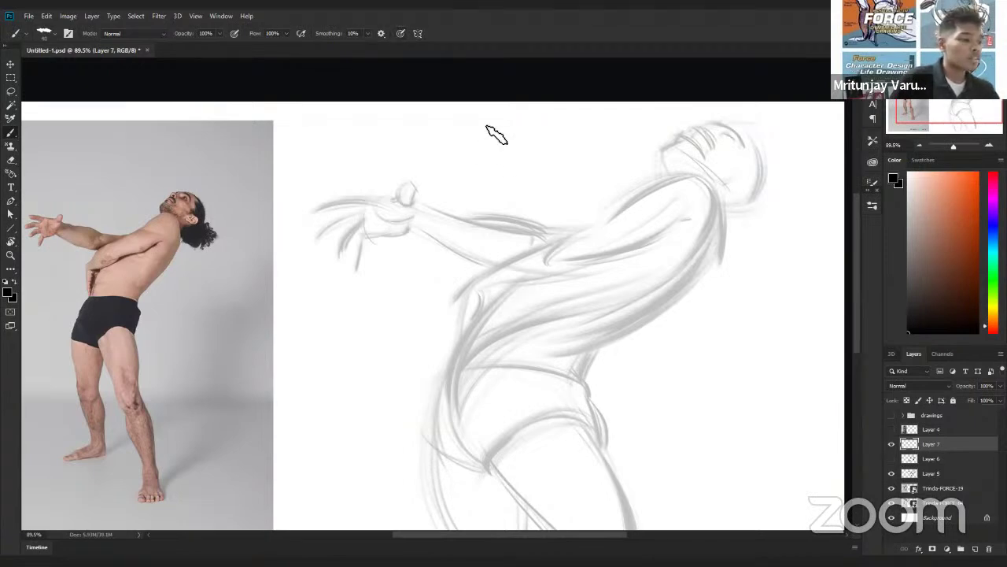
pyautogui.moveTo(449, 155)
pyautogui.mouseDown()
pyautogui.moveTo(445, 238)
pyautogui.moveTo(476, 177)
pyautogui.moveTo(500, 236)
pyautogui.mouseUp()
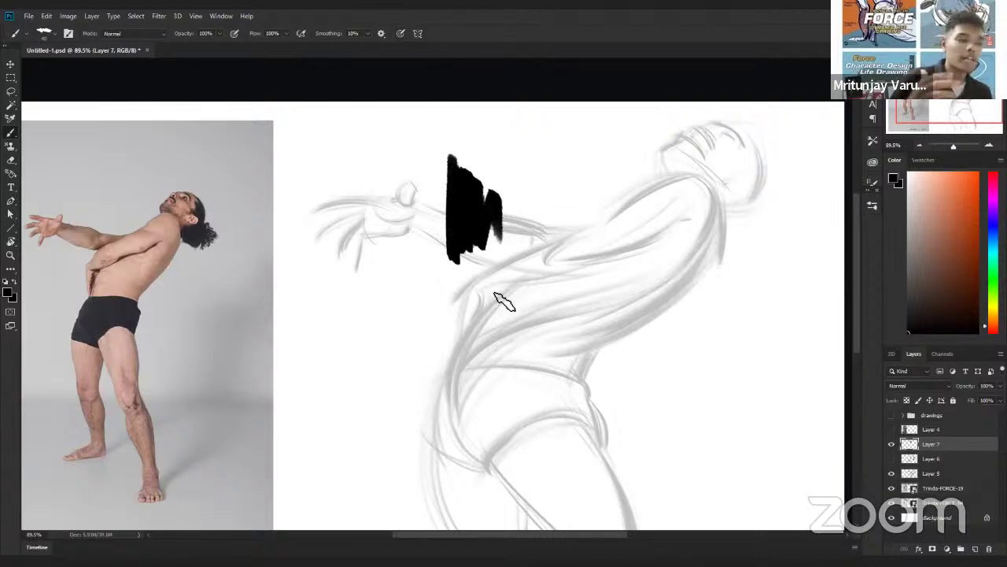
pyautogui.hotkey('ctrl', 'z')
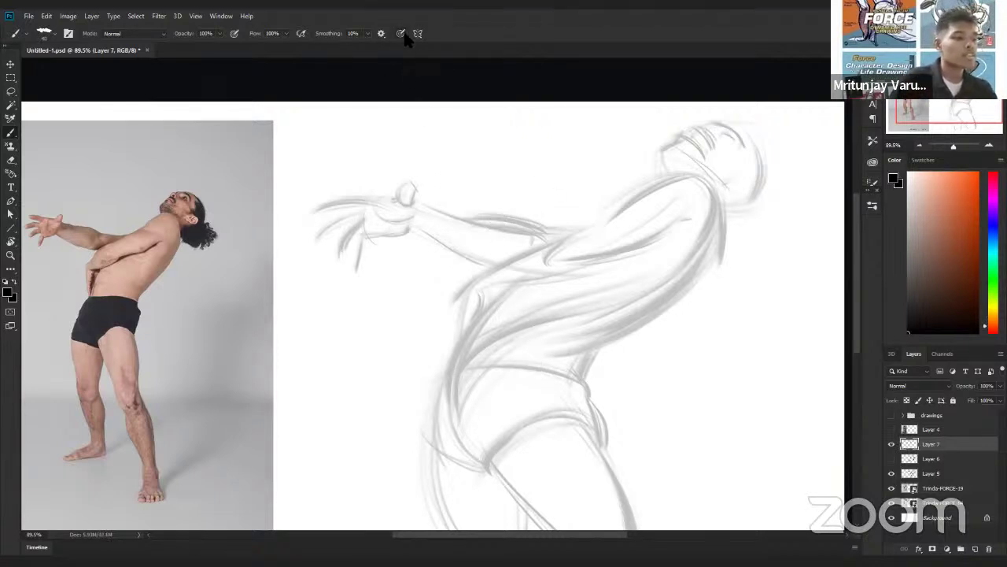
# Step: Move the reference photo closer to the sketched torso, overlapping the sketch's outstretched hand and forearm
pyautogui.moveTo(668, 247); pyautogui.dragTo(643, 310)
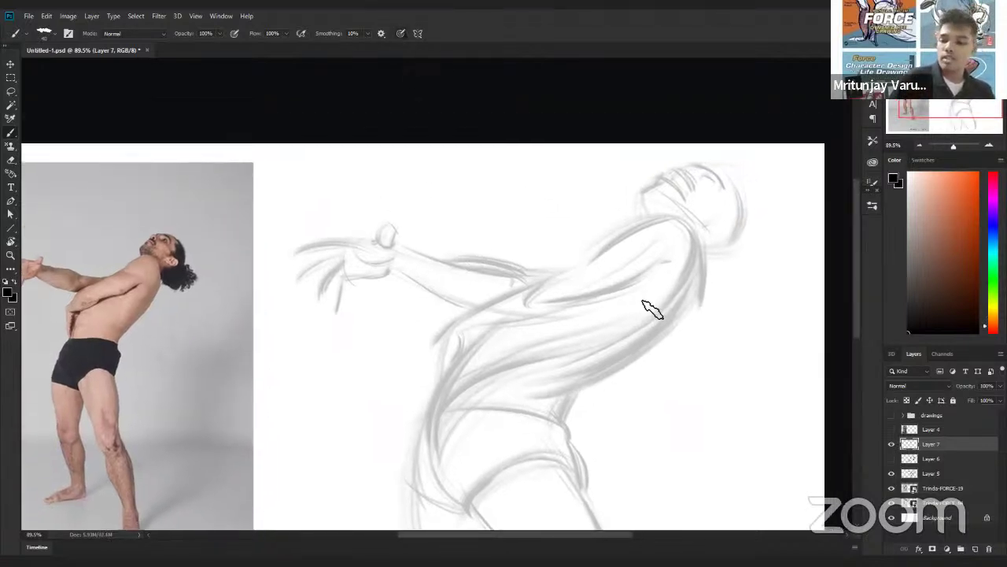
pyautogui.press('z')
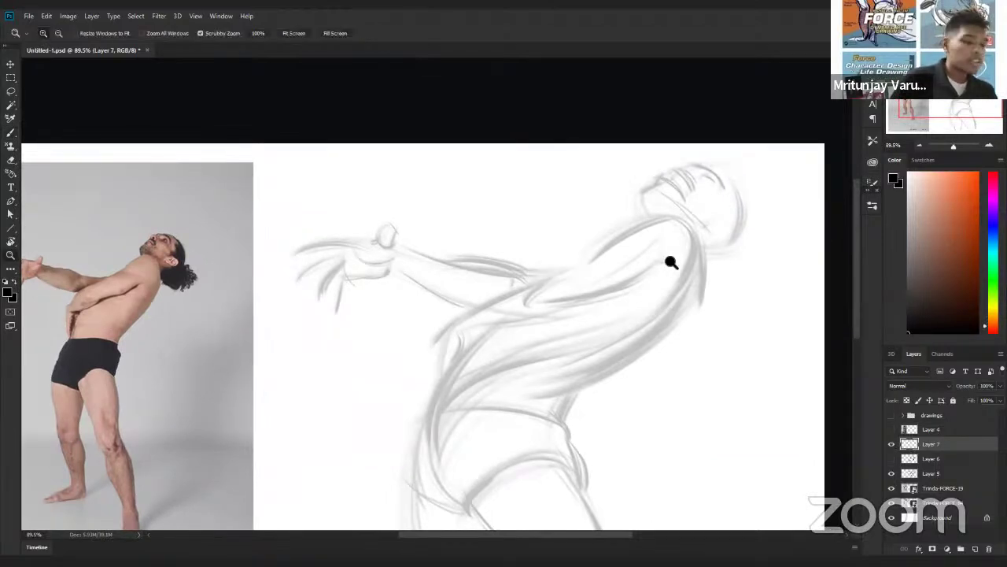
pyautogui.moveTo(671, 262)
pyautogui.mouseDown()
pyautogui.moveTo(742, 276)
pyautogui.moveTo(724, 274)
pyautogui.mouseUp()
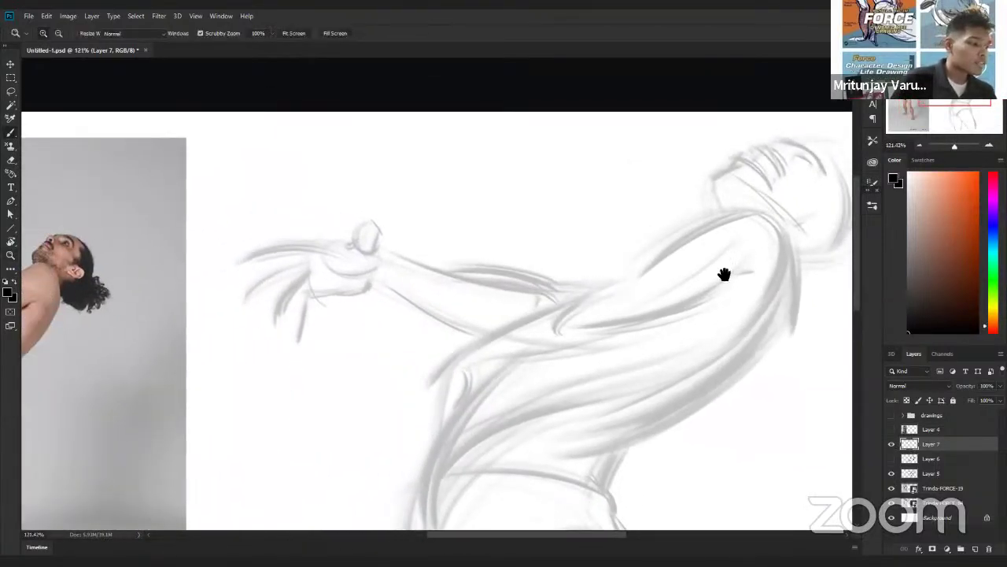
pyautogui.press('b')
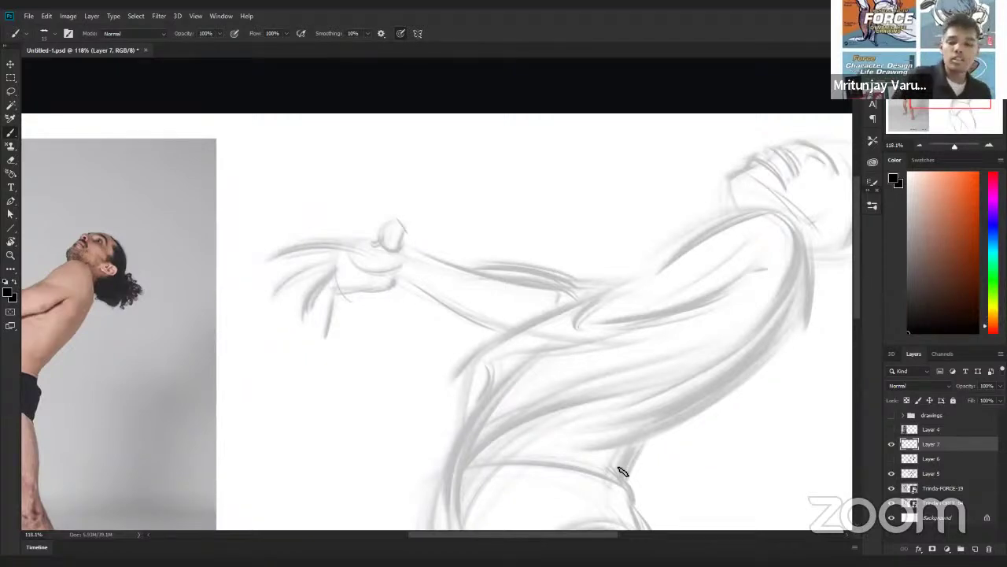
pyautogui.press('v')
pyautogui.click(174, 376)
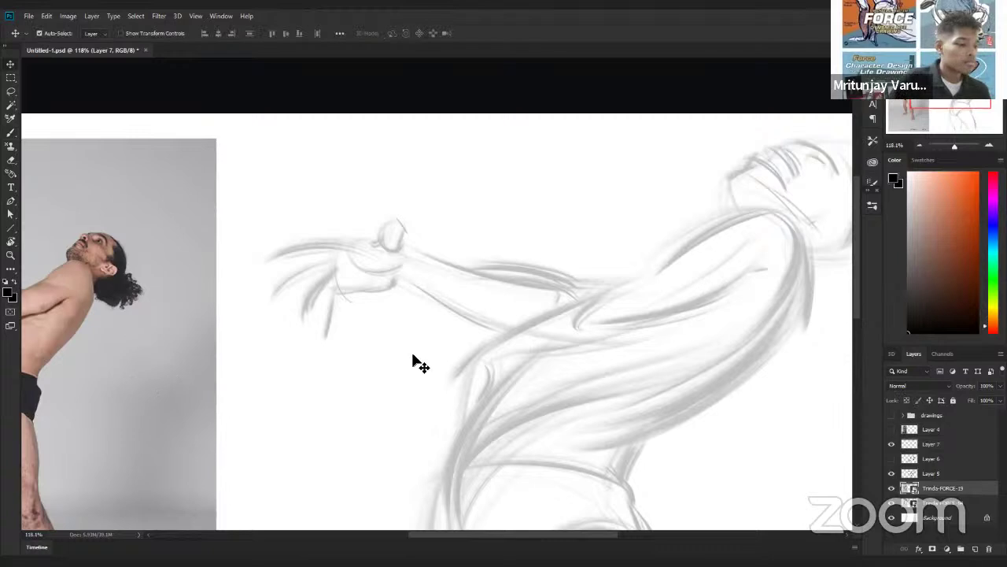
pyautogui.moveTo(157, 354); pyautogui.dragTo(432, 354)
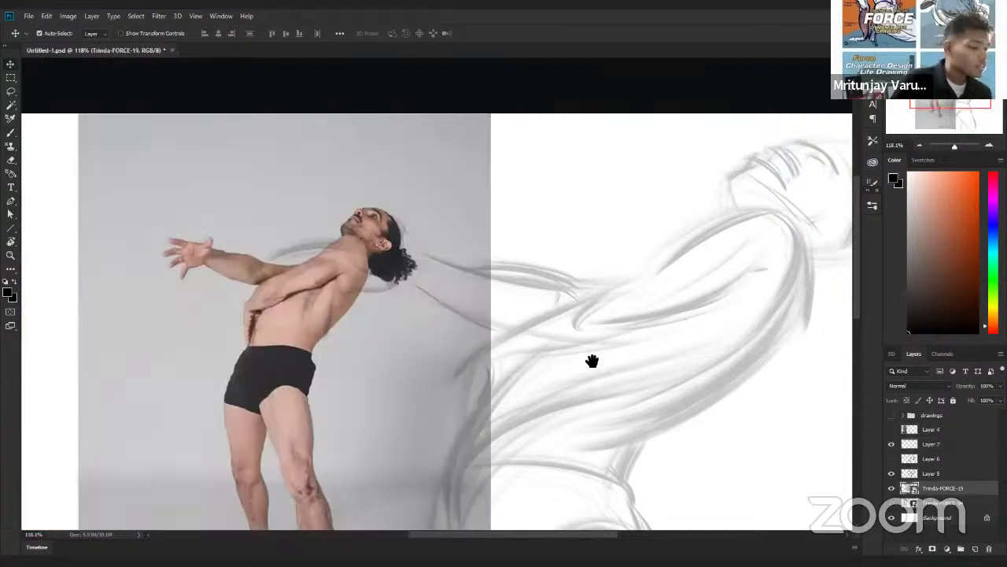
pyautogui.hscroll(3, 562, 355)
# Step: Ink the shoulder contour on Layer 7 with bold tapered strokes, from the upper arm over the shoulder and down the back
pyautogui.click(936, 445)
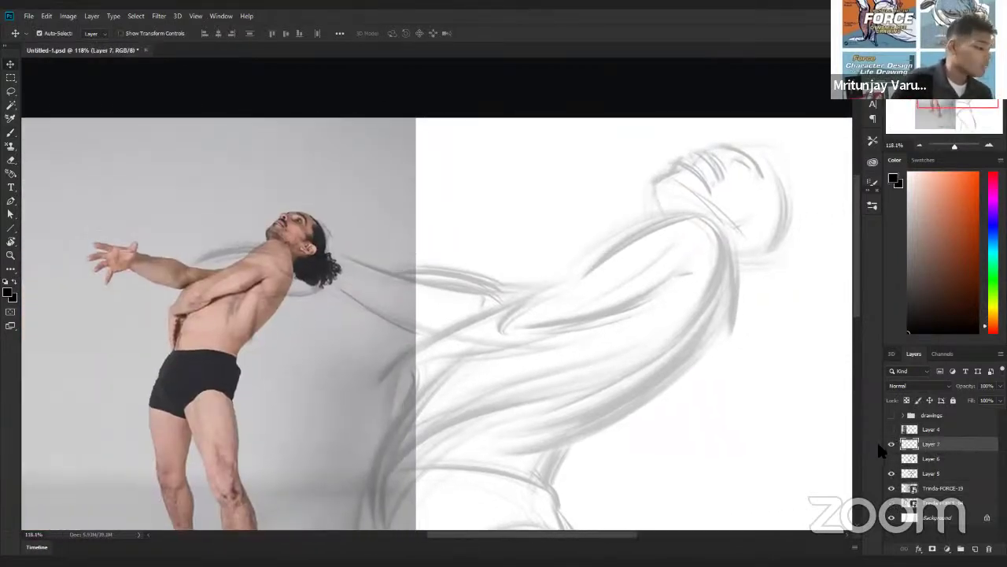
pyautogui.press('b')
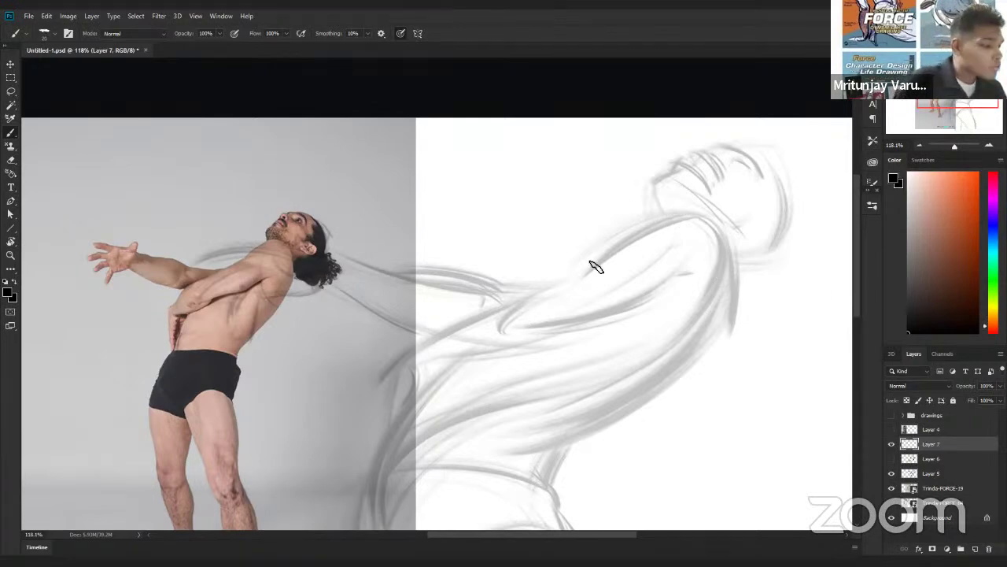
pyautogui.moveTo(595, 265)
pyautogui.mouseDown()
pyautogui.moveTo(681, 216)
pyautogui.moveTo(710, 323)
pyautogui.mouseUp()
pyautogui.moveTo(706, 222); pyautogui.dragTo(713, 313)
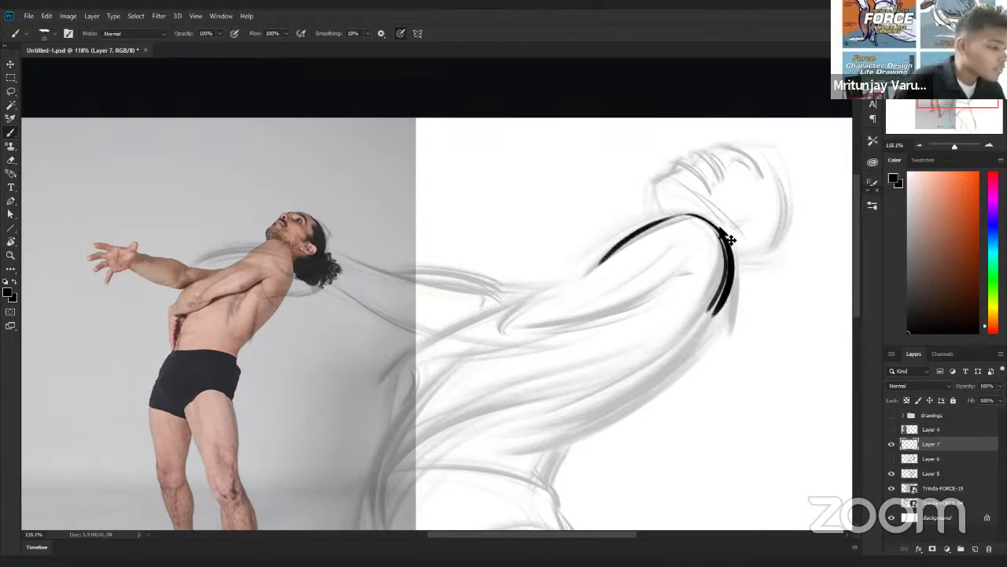
# Step: Undo the last stroke and re-ink the back contour on Layer 7 from the shoulder down past the armpit
pyautogui.hotkey('ctrl', 'z')
pyautogui.moveTo(718, 229); pyautogui.dragTo(713, 323)
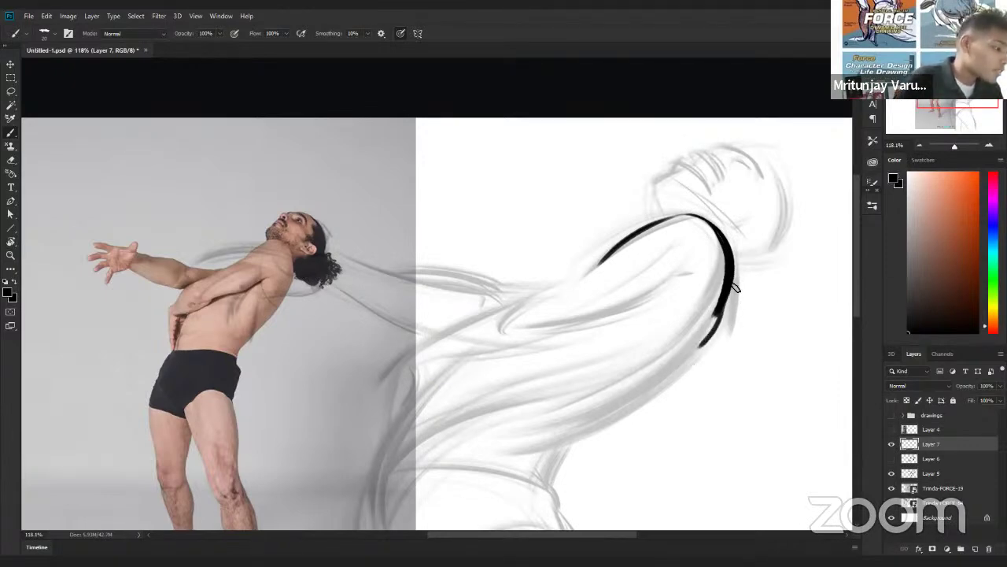
pyautogui.moveTo(731, 287); pyautogui.dragTo(684, 364)
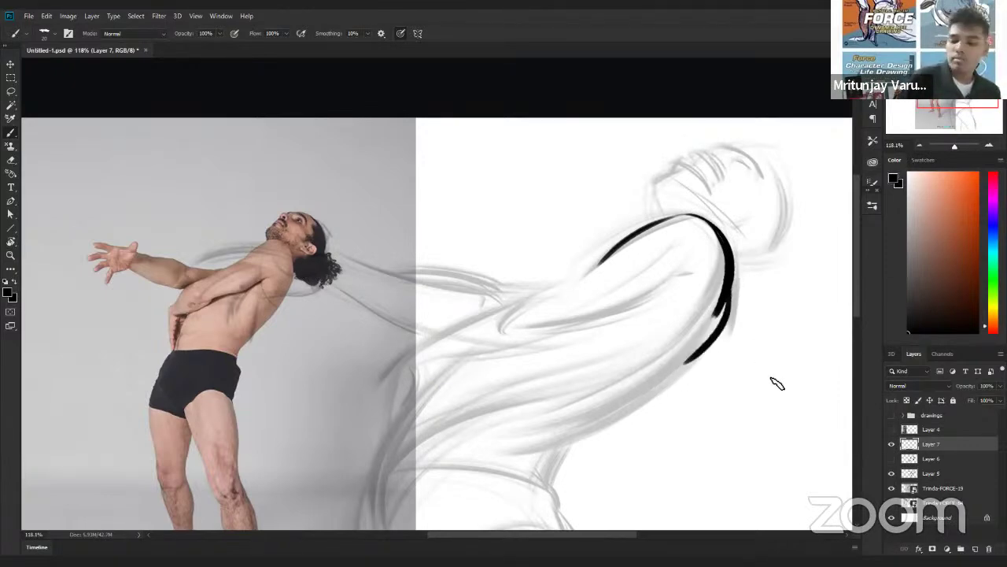
# Step: Hide Layer 7, add a new layer, and ink the contour from the upper arm over the shoulder to the upper back
pyautogui.click(892, 444)
pyautogui.click(975, 548)
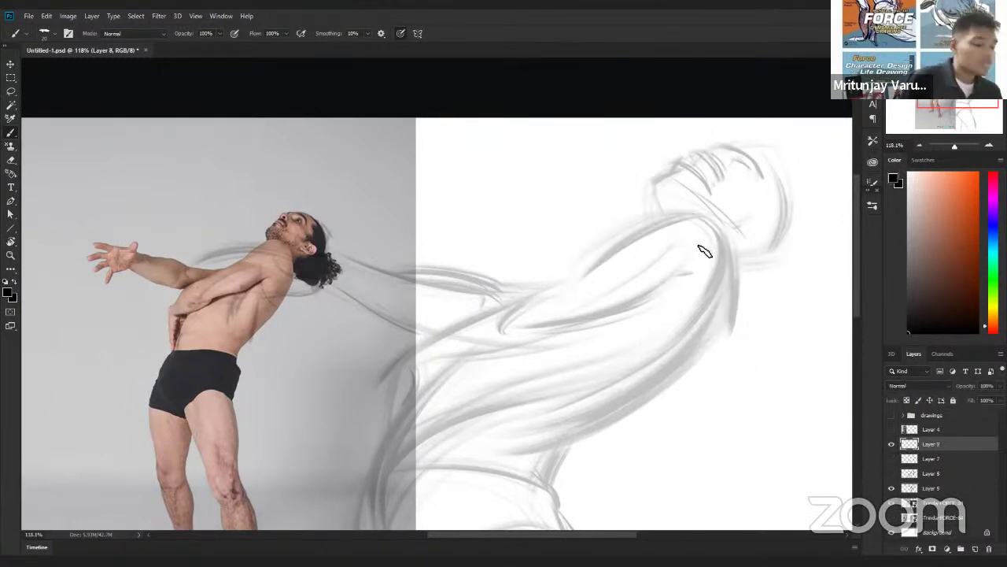
pyautogui.moveTo(692, 214); pyautogui.dragTo(712, 223)
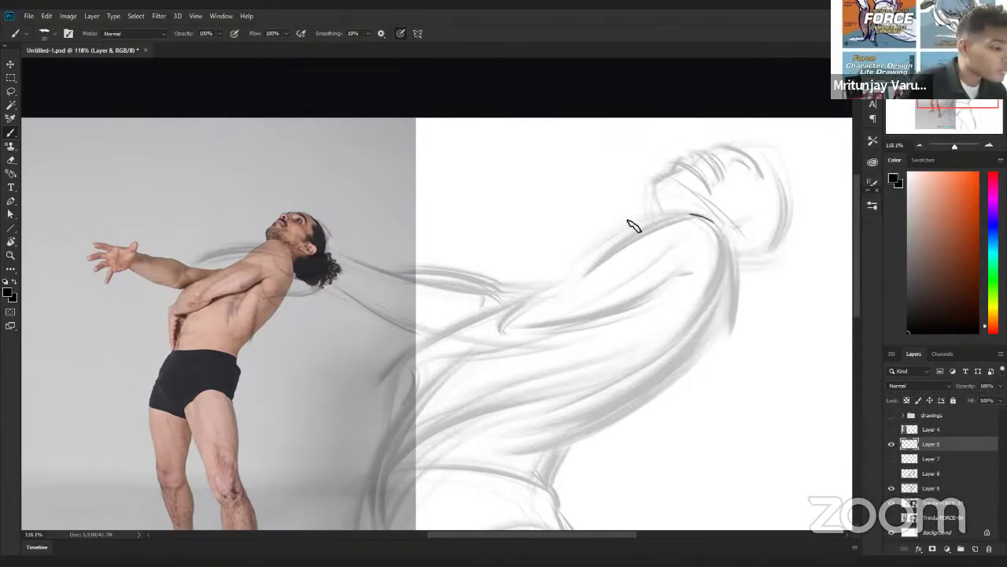
pyautogui.moveTo(598, 266); pyautogui.dragTo(693, 216)
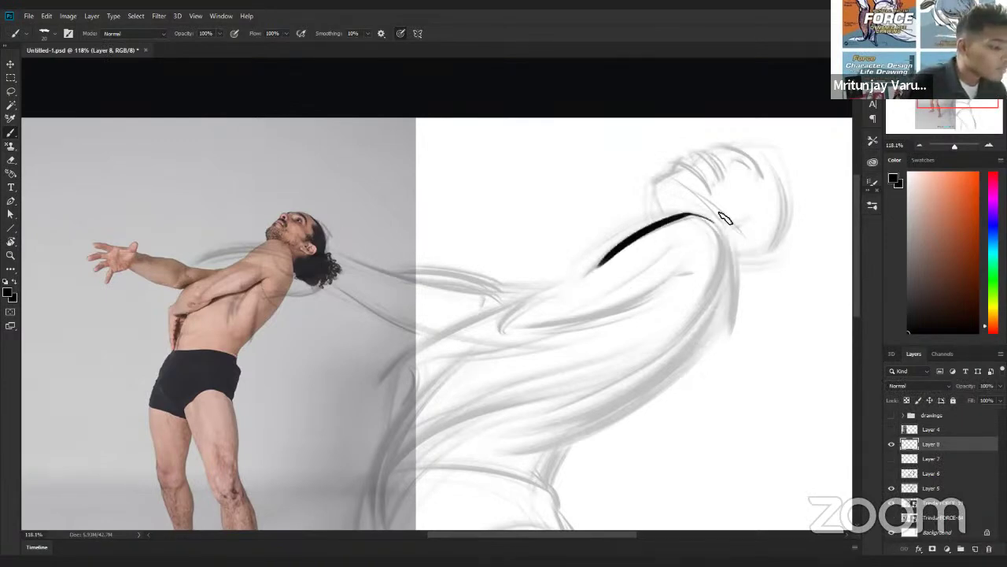
pyautogui.moveTo(696, 216); pyautogui.dragTo(725, 329)
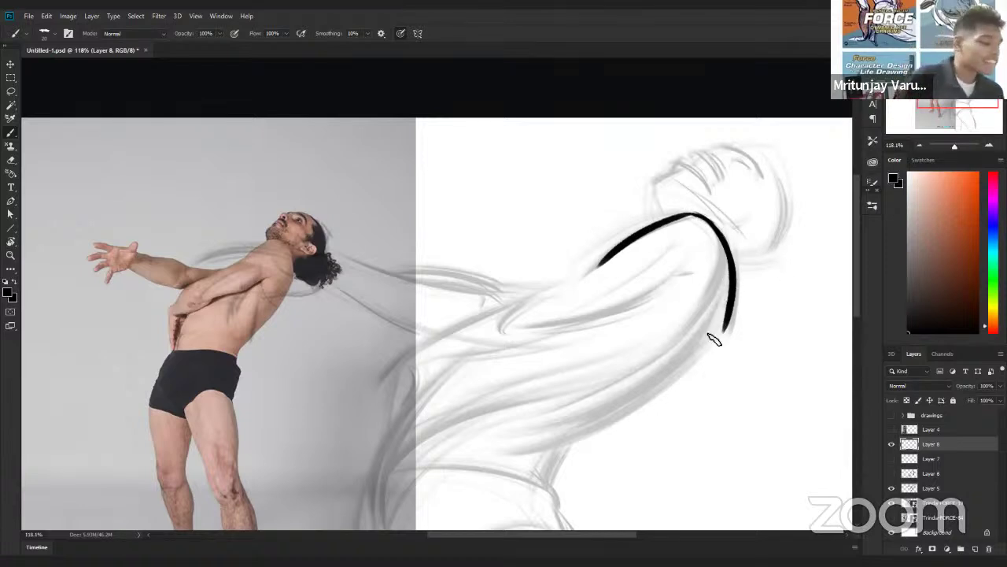
# Step: Continue the contour along the curve of the back toward the waist and thicken it into a heavy tapered line
pyautogui.moveTo(717, 333)
pyautogui.mouseDown()
pyautogui.moveTo(615, 408)
pyautogui.moveTo(630, 400)
pyautogui.mouseUp()
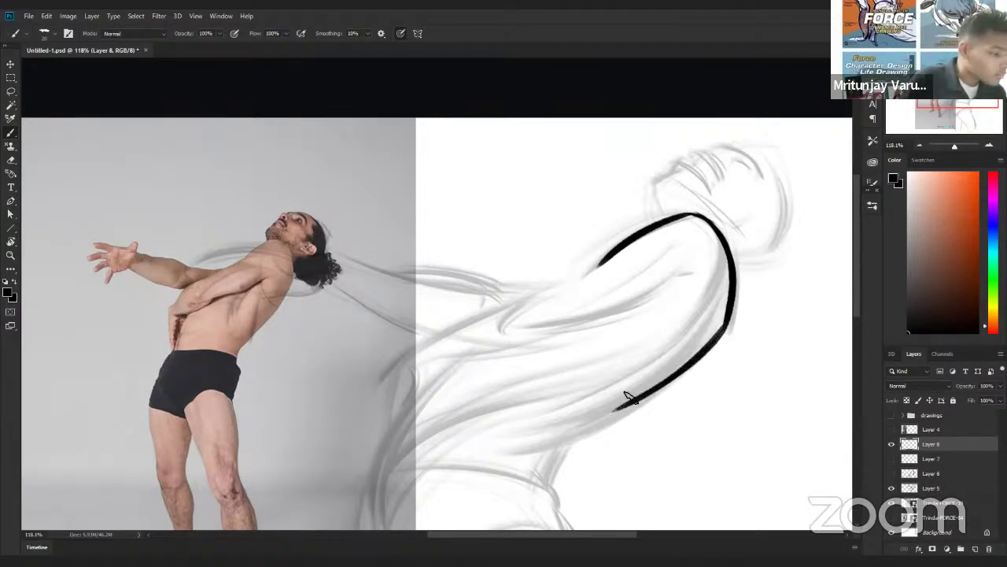
pyautogui.moveTo(735, 301); pyautogui.dragTo(596, 421)
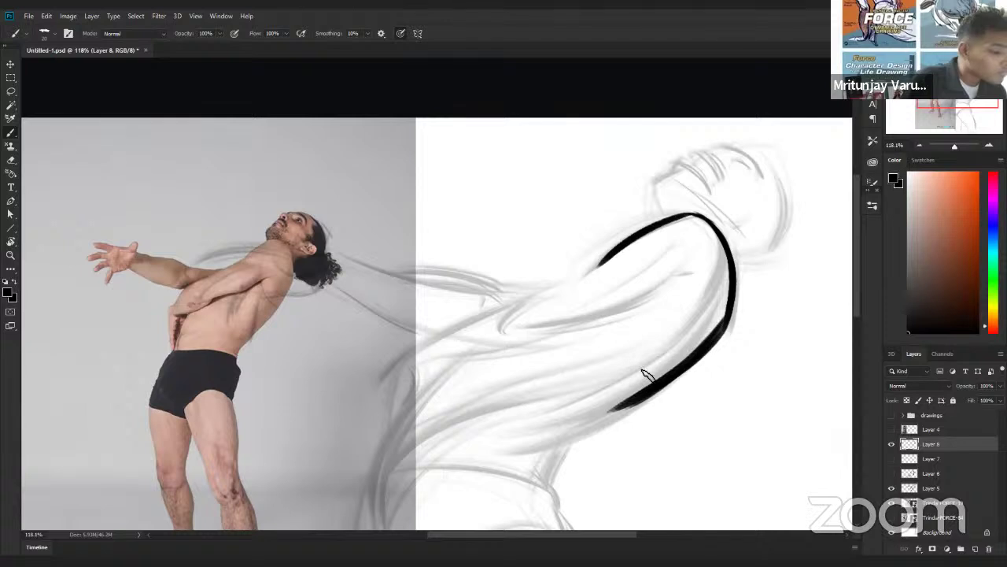
pyautogui.moveTo(731, 299); pyautogui.dragTo(692, 342)
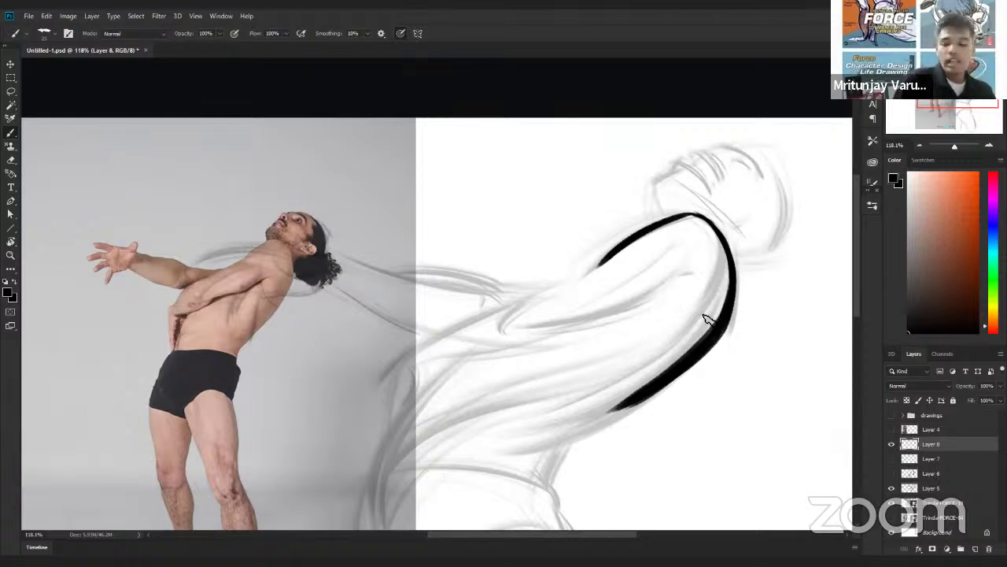
# Step: Draw a demonstration copy of the shoulder-and-back curve above the sketched arm, thickening its lower part and circling its end
pyautogui.moveTo(436, 244)
pyautogui.mouseDown()
pyautogui.moveTo(578, 154)
pyautogui.moveTo(612, 237)
pyautogui.moveTo(520, 307)
pyautogui.mouseUp()
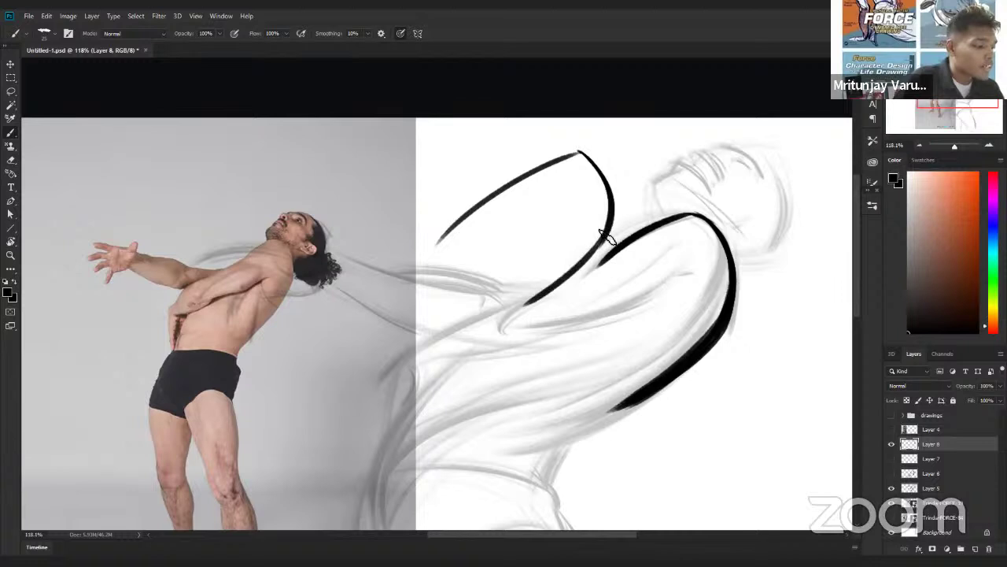
pyautogui.moveTo(608, 240); pyautogui.dragTo(521, 307)
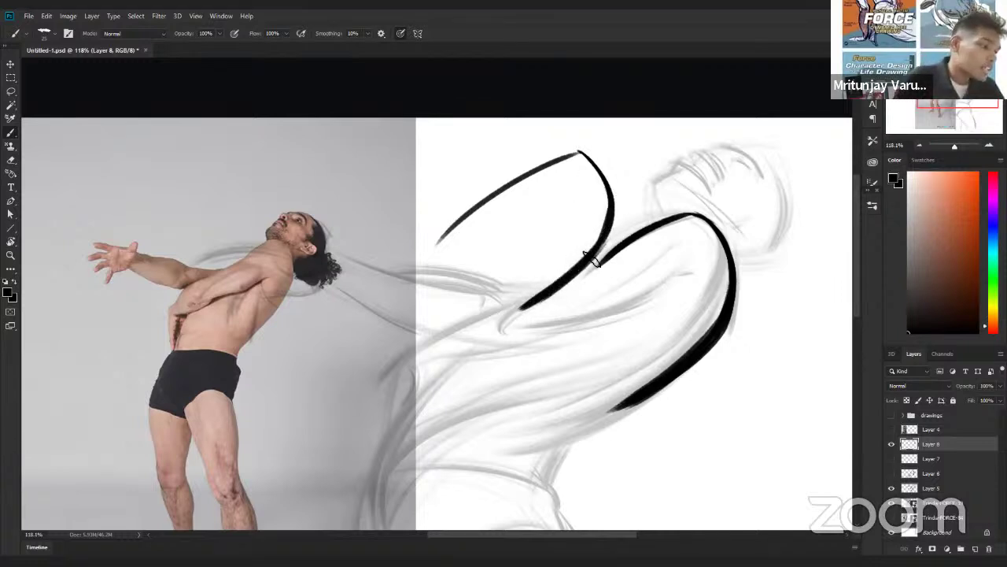
pyautogui.moveTo(602, 228); pyautogui.dragTo(529, 289)
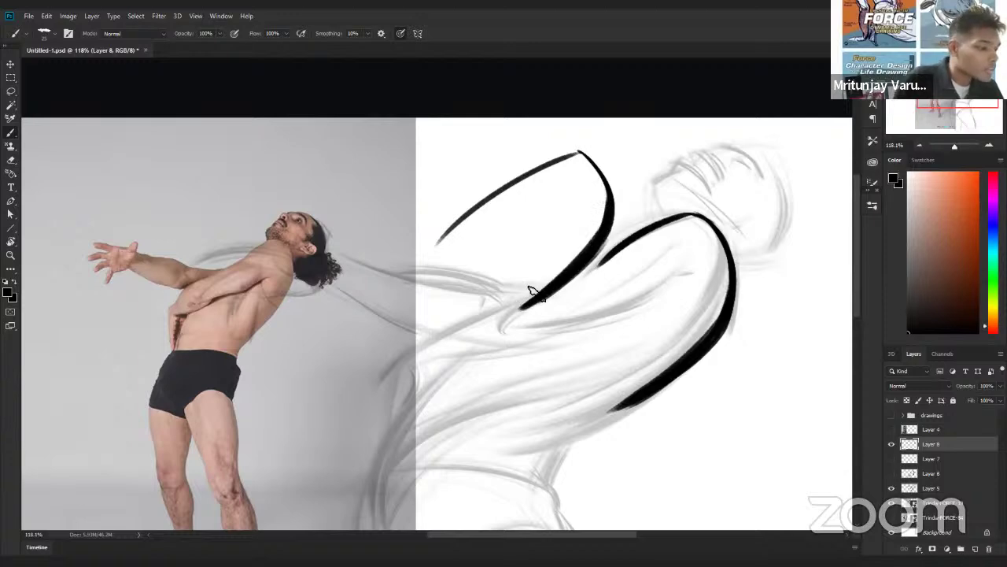
pyautogui.moveTo(619, 230)
pyautogui.mouseDown()
pyautogui.moveTo(554, 293)
pyautogui.moveTo(543, 271)
pyautogui.mouseUp()
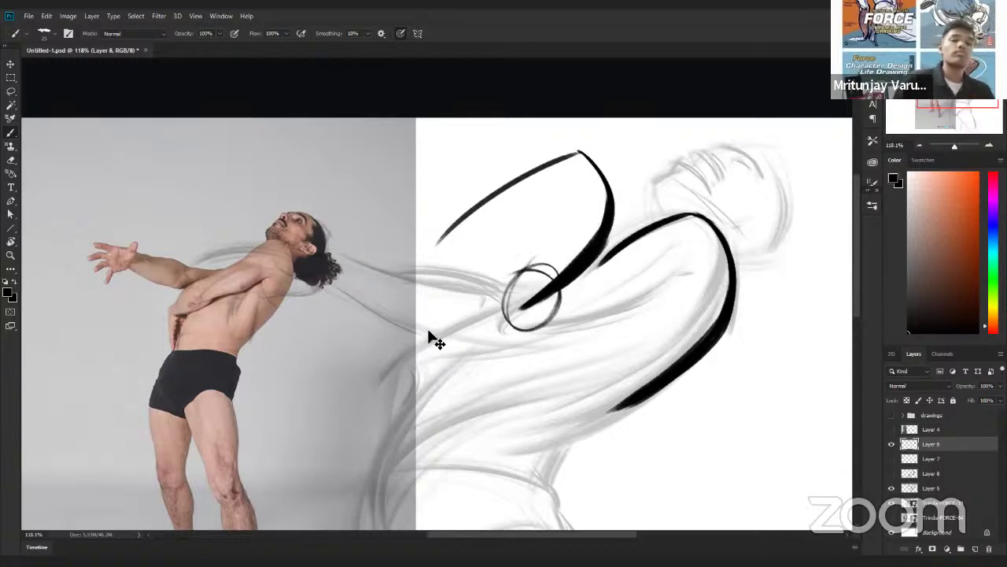
# Step: Undo the circle strokes, then lasso and delete the demonstration curve and deselect
pyautogui.hotkey('ctrl', 'z')
pyautogui.hotkey('ctrl', 'z')
pyautogui.hotkey('ctrl', 'z')
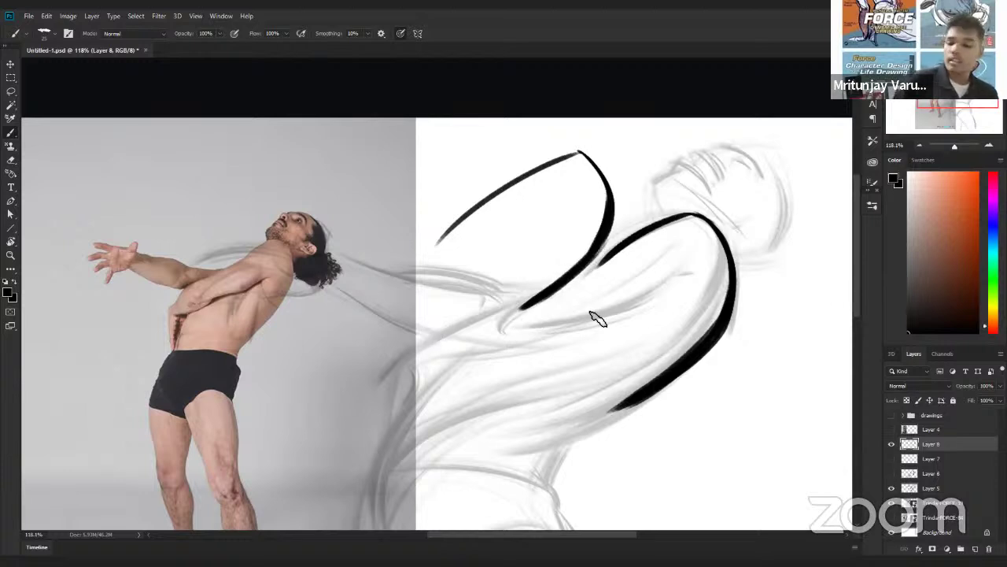
pyautogui.press('l')
pyautogui.moveTo(614, 175)
pyautogui.mouseDown()
pyautogui.moveTo(479, 344)
pyautogui.moveTo(589, 286)
pyautogui.moveTo(625, 228)
pyautogui.moveTo(649, 244)
pyautogui.mouseUp()
pyautogui.press('Delete')
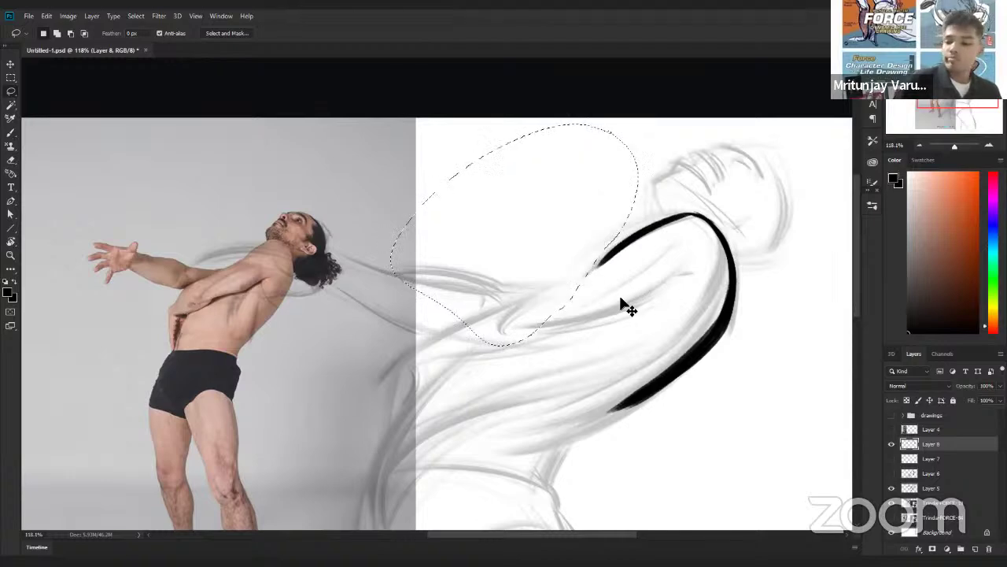
pyautogui.hotkey('ctrl', 'd')
# Step: With a smaller brush, thicken the inside of the shoulder top and extend the back contour down to the waist and hip
pyautogui.press('b')
pyautogui.press('[')
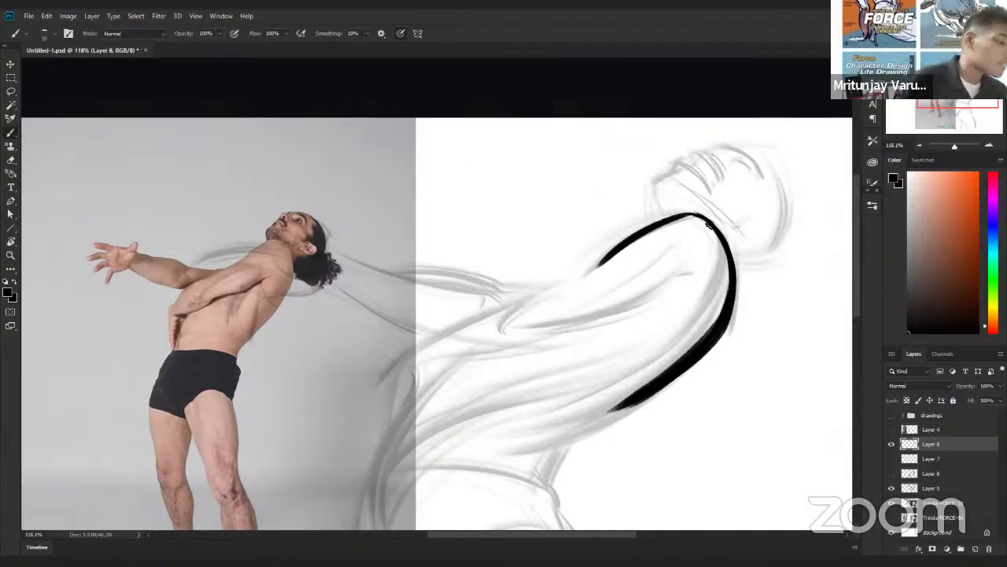
pyautogui.moveTo(709, 226); pyautogui.dragTo(683, 217)
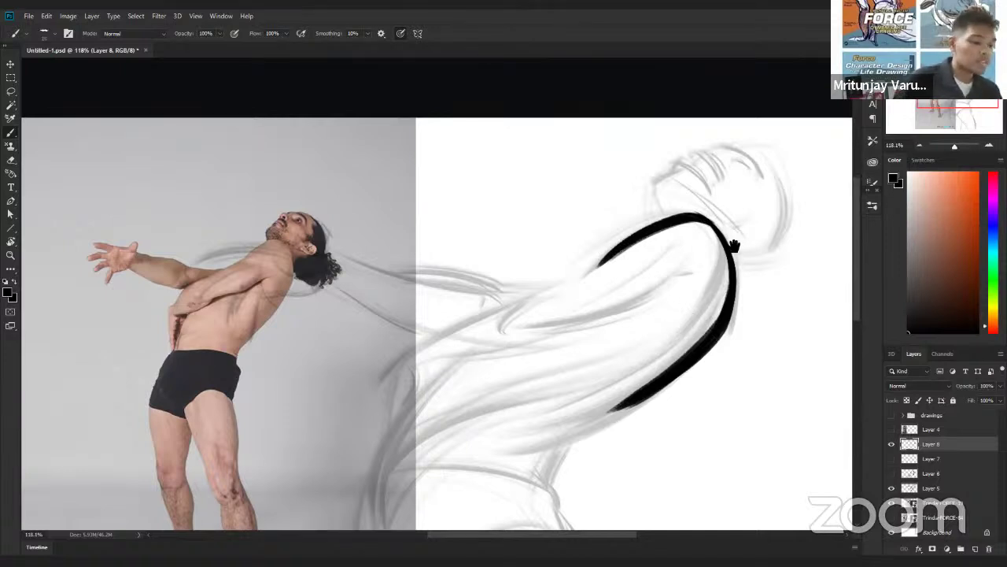
pyautogui.scroll(-3, 730, 244)
pyautogui.moveTo(687, 323)
pyautogui.mouseDown()
pyautogui.moveTo(635, 351)
pyautogui.moveTo(716, 314)
pyautogui.mouseUp()
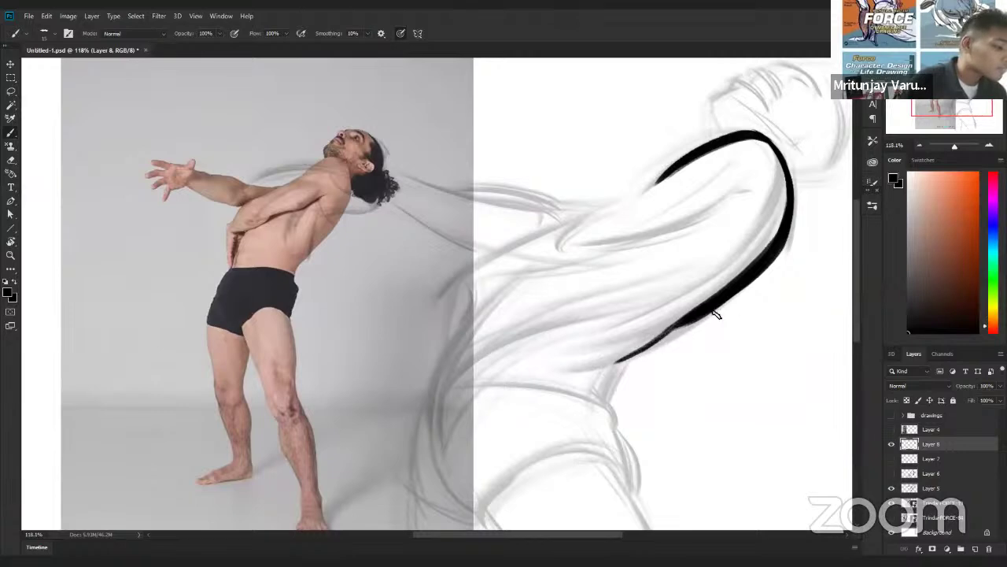
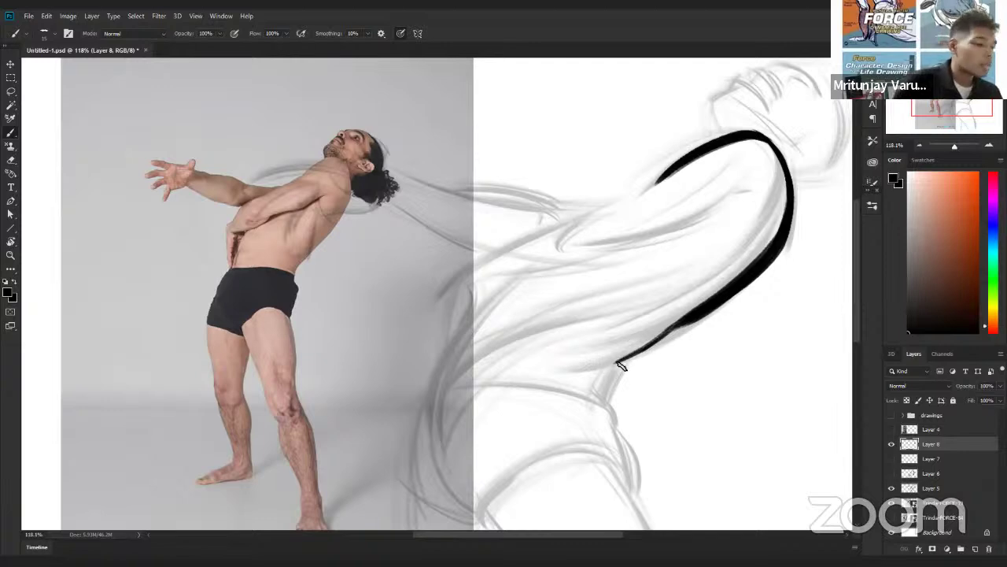
pyautogui.moveTo(617, 362); pyautogui.dragTo(600, 399)
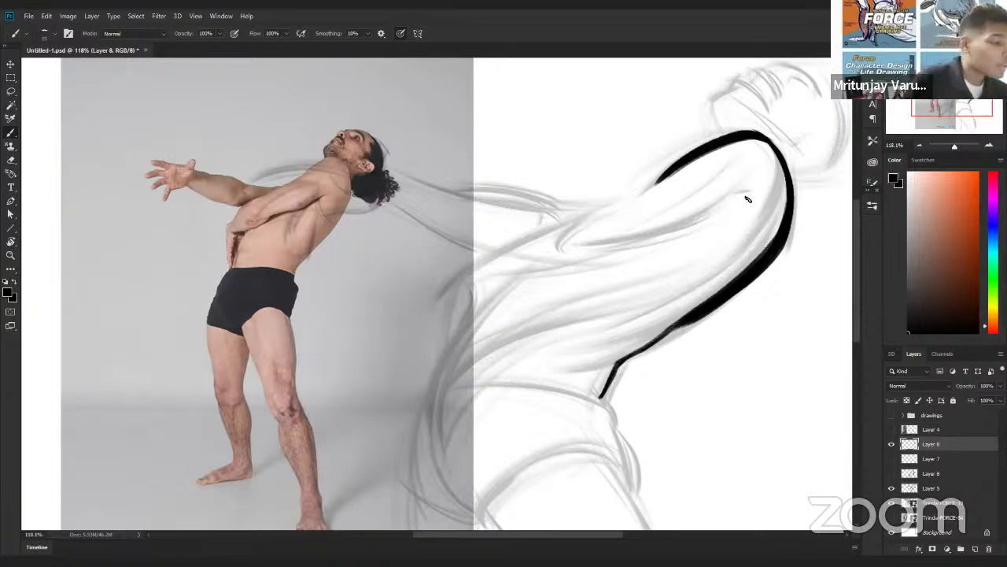
# Step: Try thin strokes from the armpit along the underside of the arm and across the torso, then undo them
pyautogui.moveTo(726, 201); pyautogui.dragTo(749, 194)
pyautogui.hotkey('ctrl', 'z')
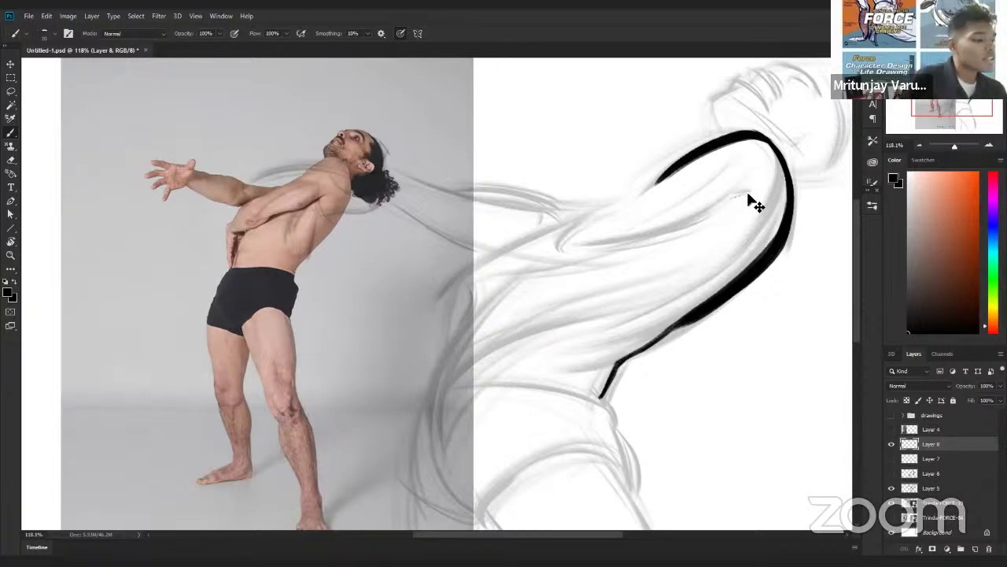
pyautogui.moveTo(723, 211)
pyautogui.mouseDown()
pyautogui.moveTo(629, 247)
pyautogui.moveTo(716, 207)
pyautogui.mouseUp()
pyautogui.moveTo(582, 255); pyautogui.dragTo(481, 270)
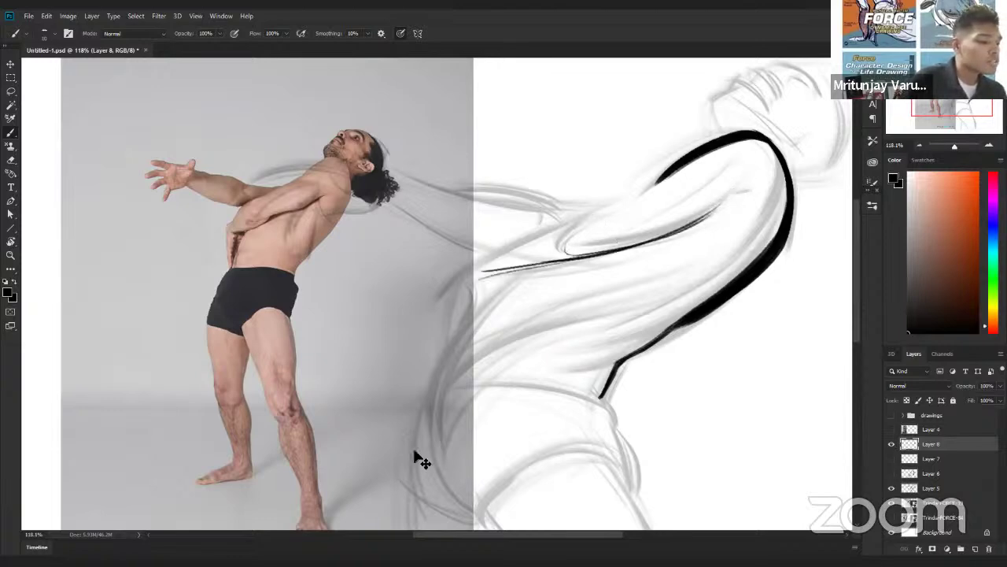
pyautogui.hotkey('ctrl', 'z')
pyautogui.hotkey('ctrl', 'z')
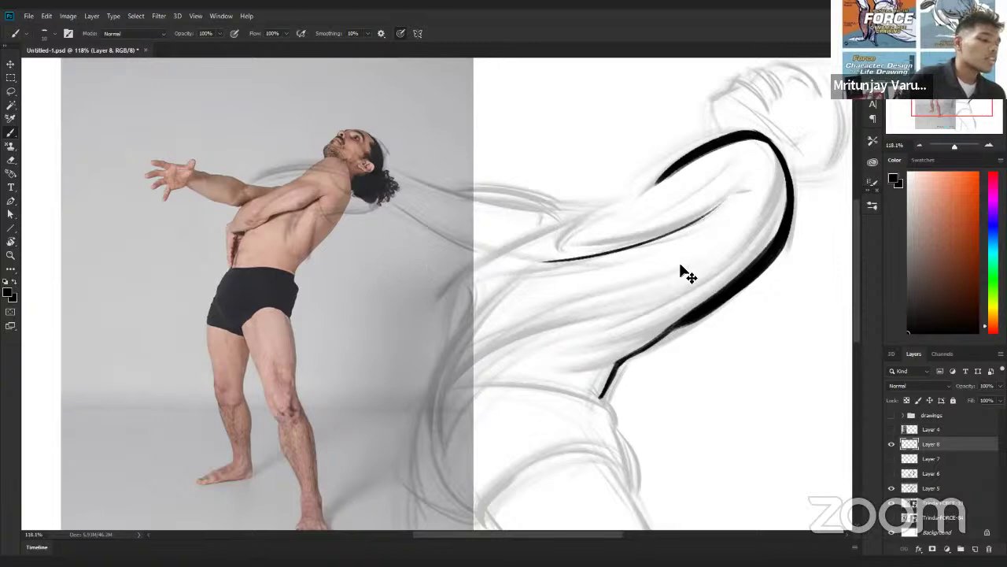
pyautogui.hotkey('ctrl', 'z')
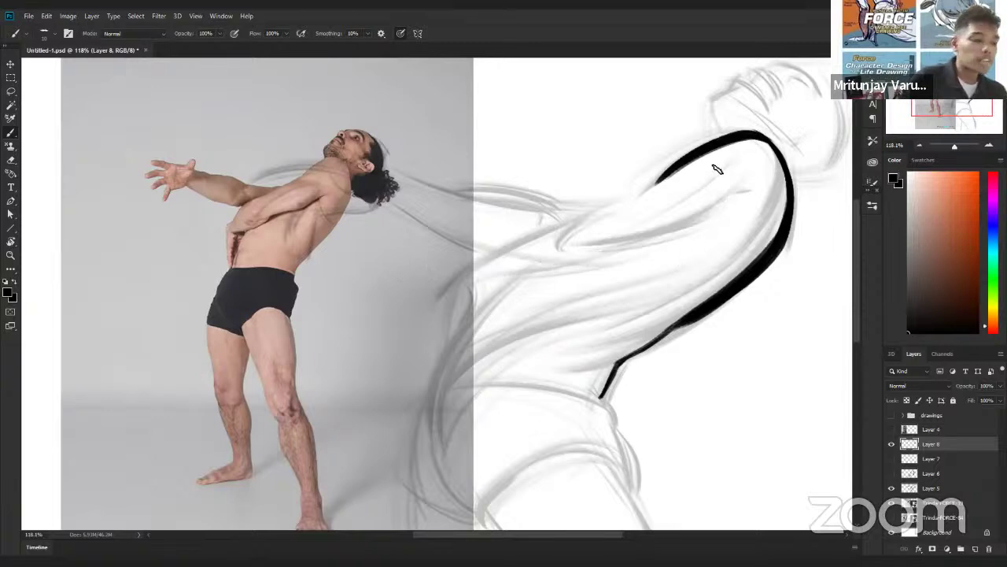
# Step: Ink the short armpit crease and the angled line running from it along the underside of the folded arm
pyautogui.moveTo(749, 193); pyautogui.dragTo(724, 199)
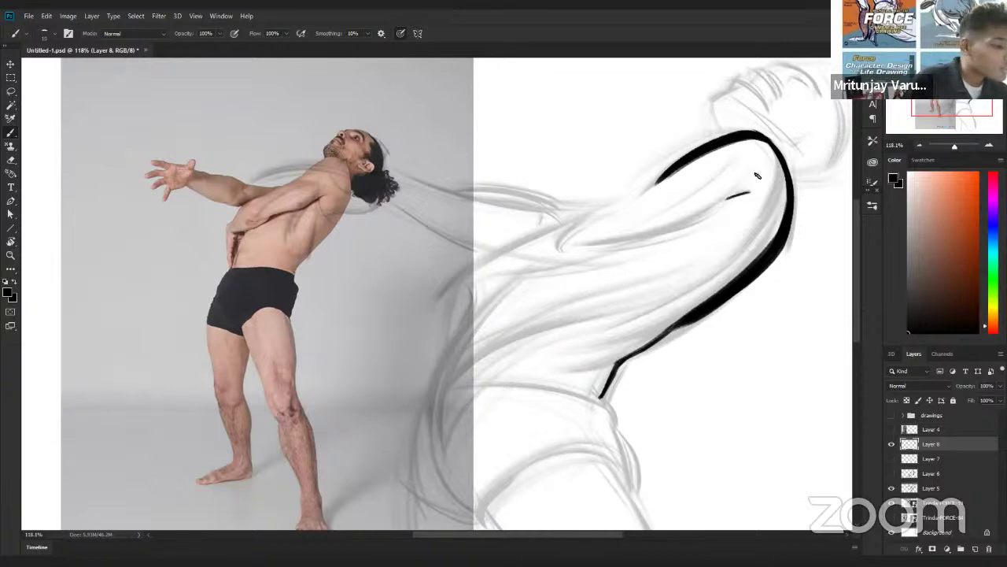
pyautogui.moveTo(689, 231); pyautogui.dragTo(745, 186)
pyautogui.moveTo(687, 231); pyautogui.dragTo(615, 243)
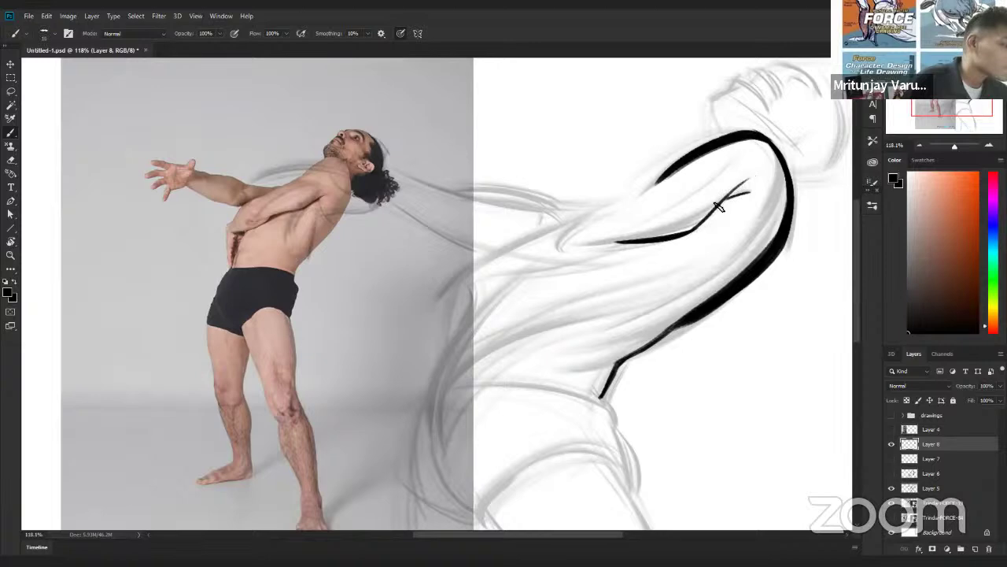
# Step: Label the points along the arm's underside line A, B and C, then undo the labels
pyautogui.moveTo(707, 217); pyautogui.dragTo(711, 238)
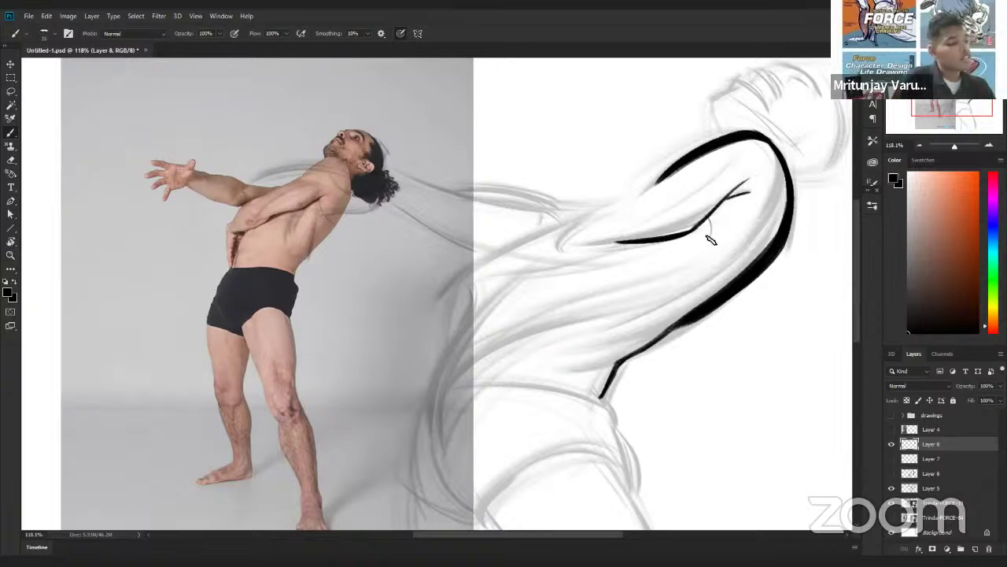
pyautogui.hotkey('ctrl', 'z')
pyautogui.moveTo(749, 172); pyautogui.dragTo(757, 172)
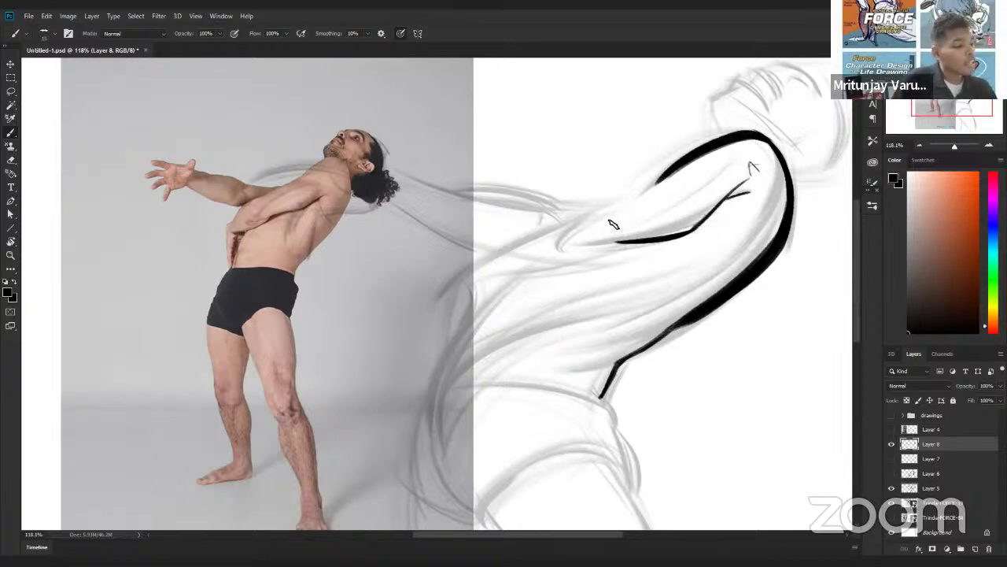
pyautogui.moveTo(609, 227); pyautogui.dragTo(606, 234)
pyautogui.moveTo(706, 233); pyautogui.dragTo(708, 245)
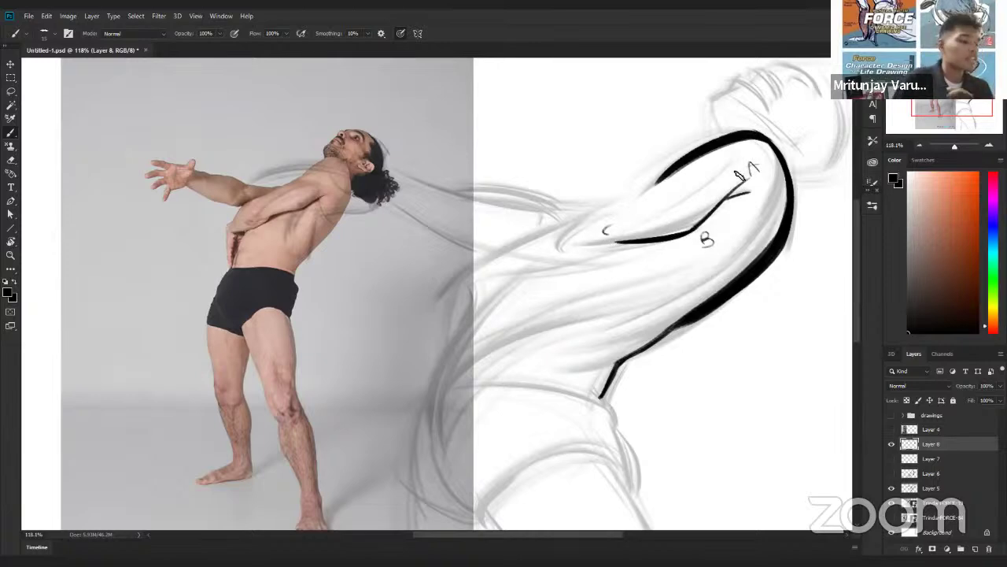
pyautogui.hotkey('ctrl', 'z')
pyautogui.hotkey('ctrl', 'z')
pyautogui.hotkey('ctrl', 'z')
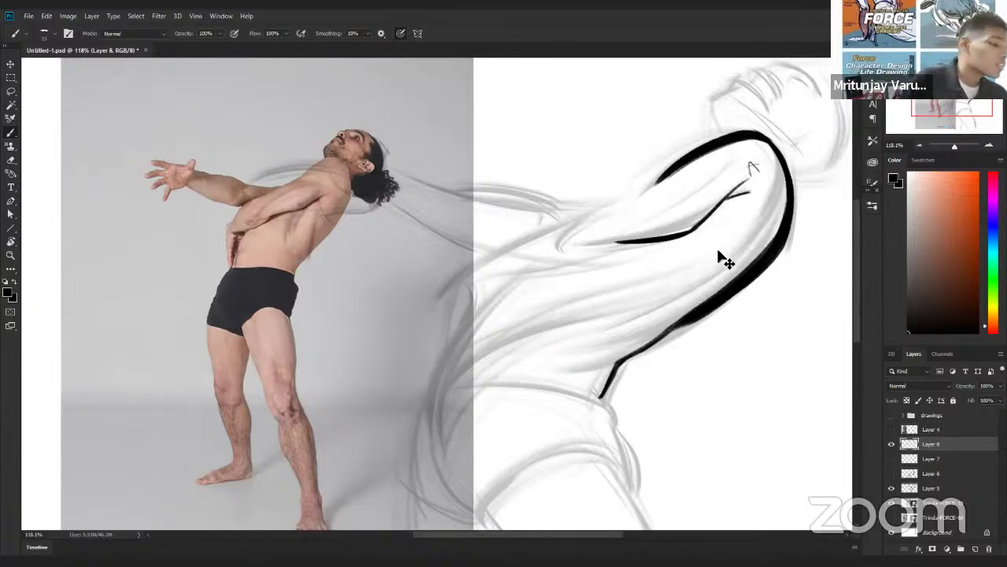
pyautogui.hotkey('ctrl', 'z')
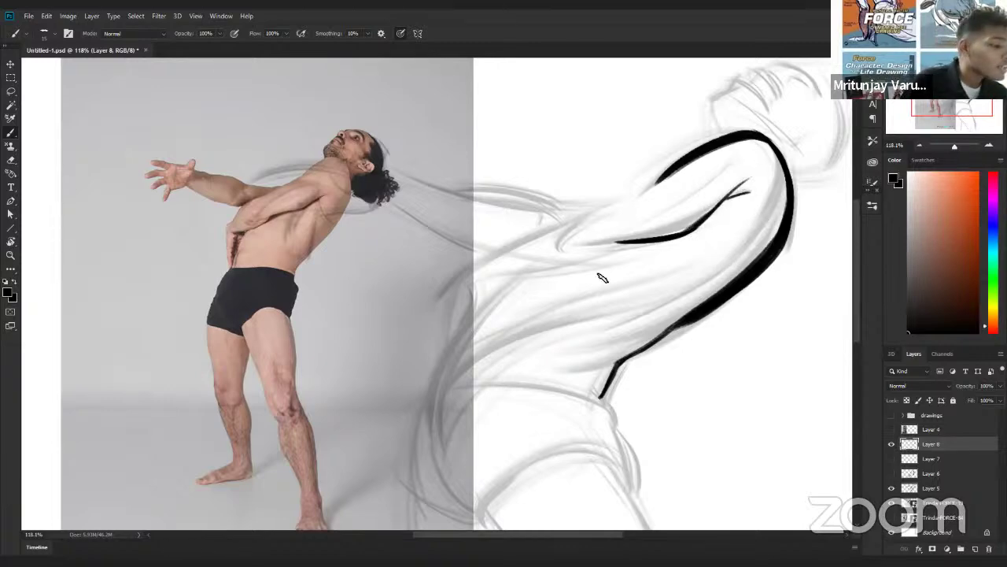
# Step: Extend the arm's underside line, ink its upper edge, and close the outline around the arm's far end
pyautogui.moveTo(579, 251); pyautogui.dragTo(629, 240)
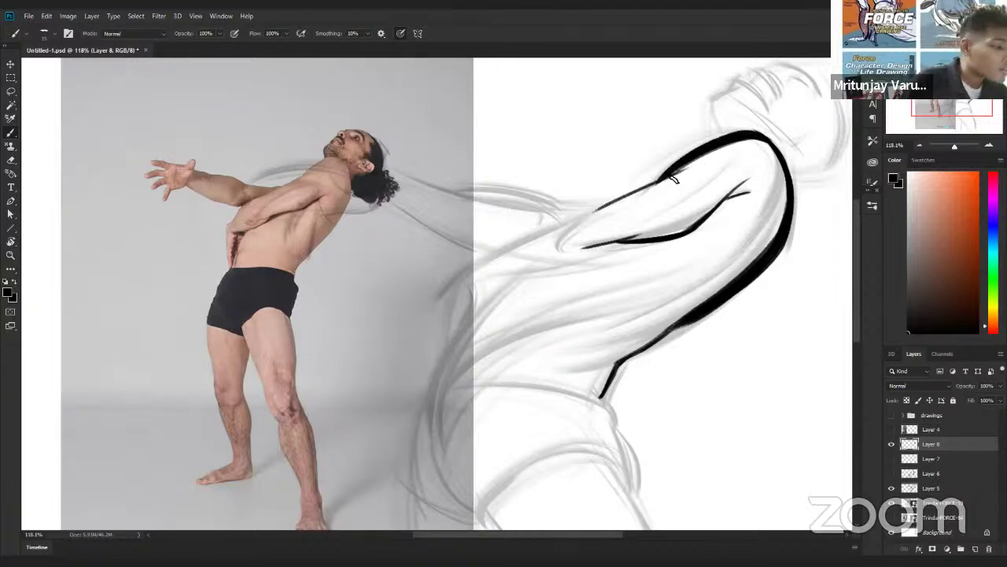
pyautogui.moveTo(594, 211); pyautogui.dragTo(683, 171)
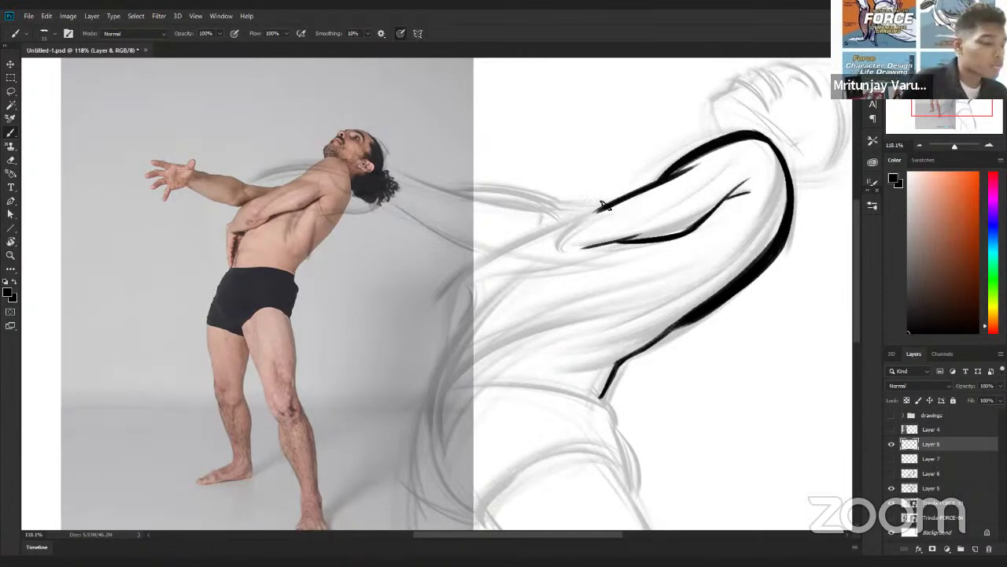
pyautogui.moveTo(602, 205)
pyautogui.mouseDown()
pyautogui.moveTo(564, 222)
pyautogui.moveTo(564, 249)
pyautogui.mouseUp()
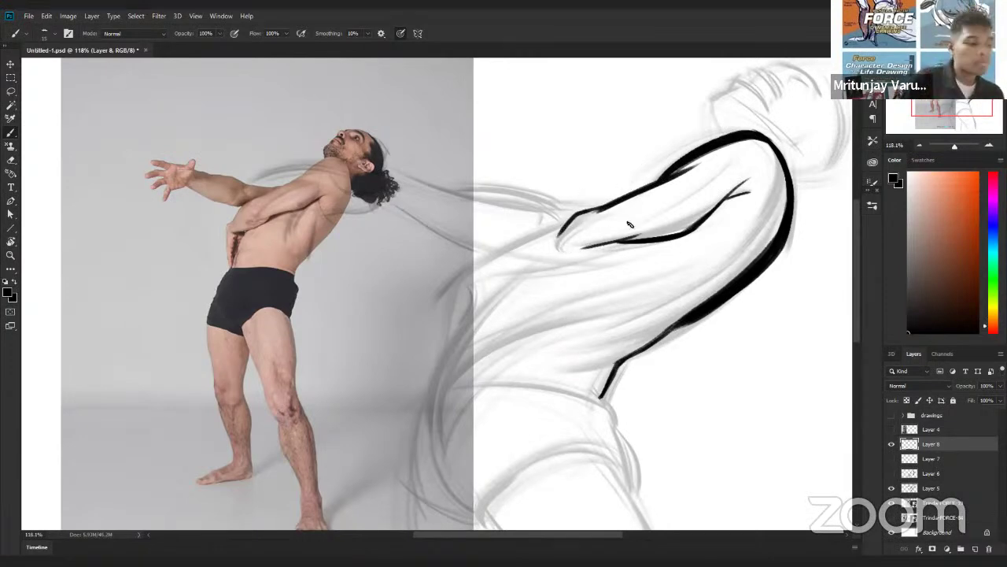
pyautogui.moveTo(598, 210)
pyautogui.mouseDown()
pyautogui.moveTo(564, 236)
pyautogui.moveTo(566, 246)
pyautogui.mouseUp()
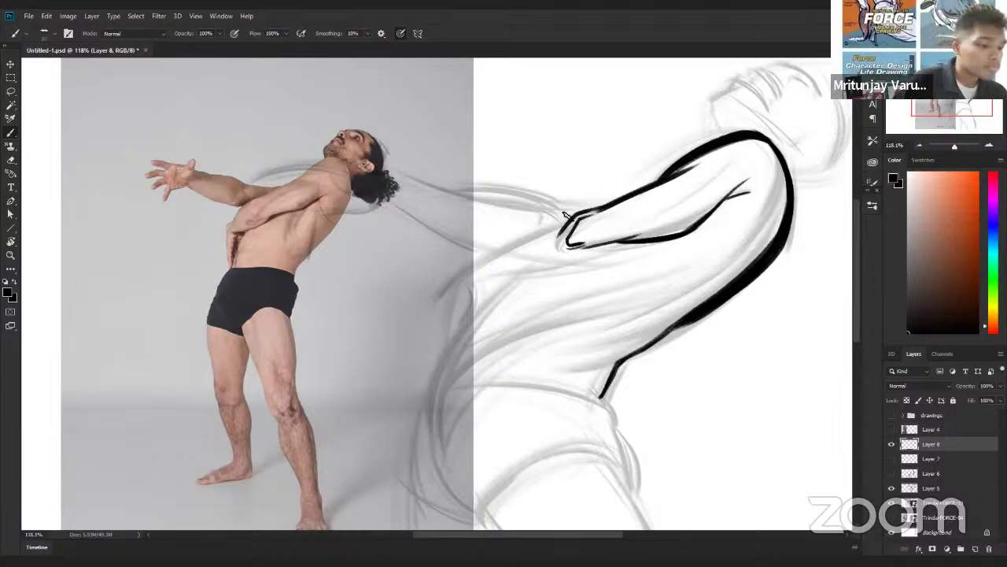
# Step: Ink the forearm's upper contour from the elbow down to the wrist and start its underside from the upper arm's lower line
pyautogui.moveTo(592, 205); pyautogui.dragTo(482, 276)
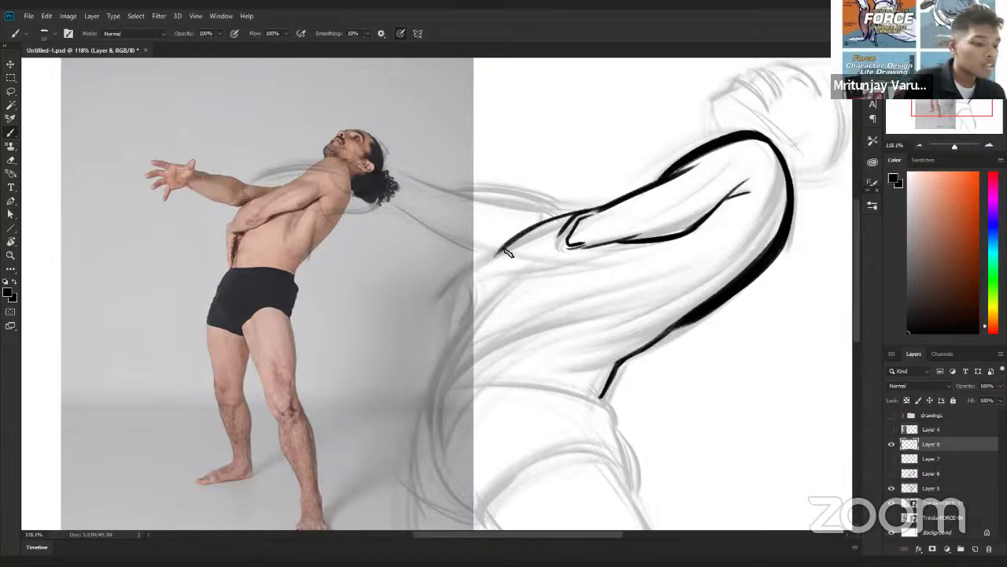
pyautogui.moveTo(508, 250)
pyautogui.mouseDown()
pyautogui.moveTo(450, 286)
pyautogui.moveTo(491, 255)
pyautogui.moveTo(458, 277)
pyautogui.mouseUp()
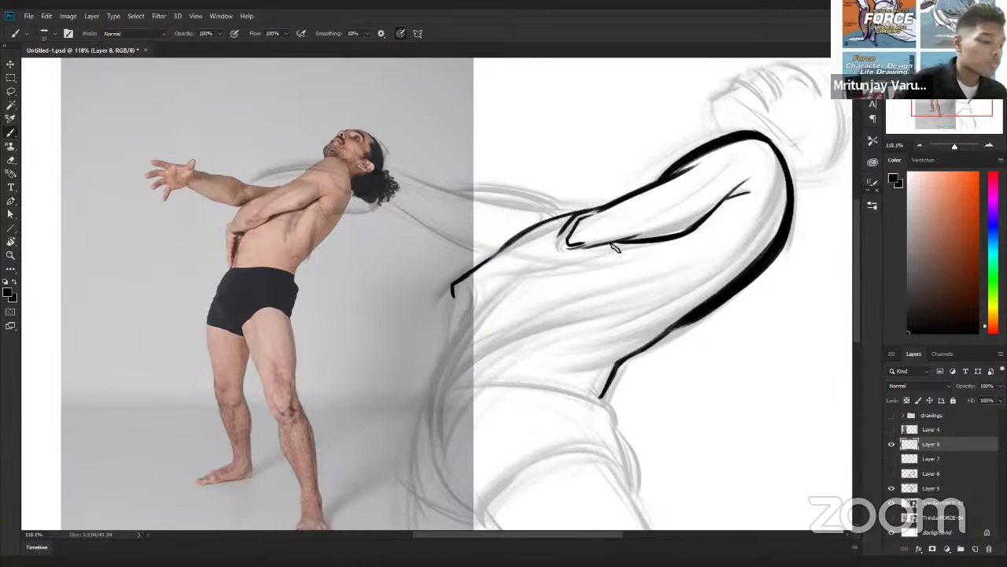
pyautogui.moveTo(610, 246); pyautogui.dragTo(521, 275)
# Step: Erase the angular outline closing the upper arm's end and re-ink it as a small rounded elbow fold
pyautogui.press('e')
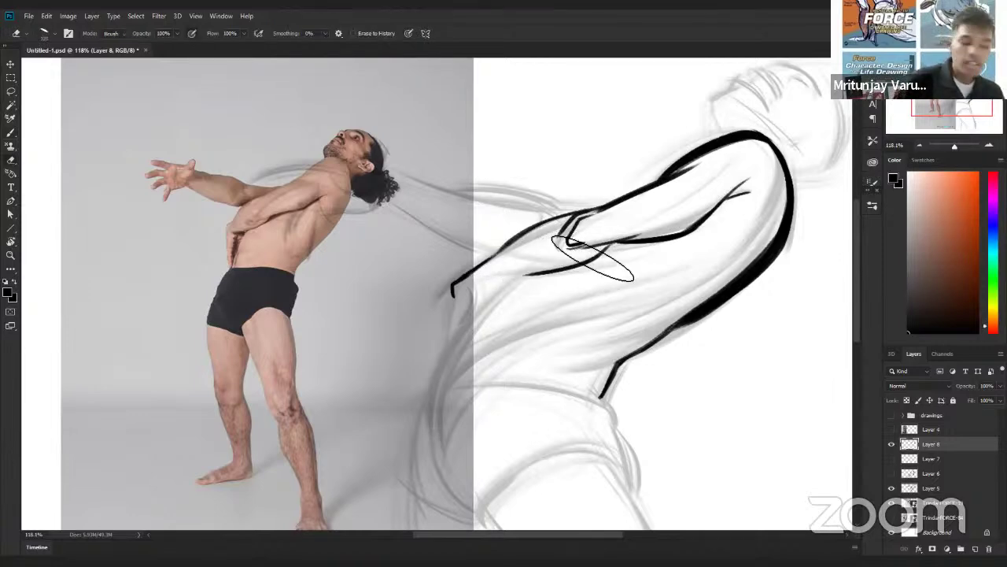
pyautogui.moveTo(580, 249)
pyautogui.mouseDown()
pyautogui.moveTo(586, 228)
pyautogui.moveTo(565, 230)
pyautogui.moveTo(573, 238)
pyautogui.mouseUp()
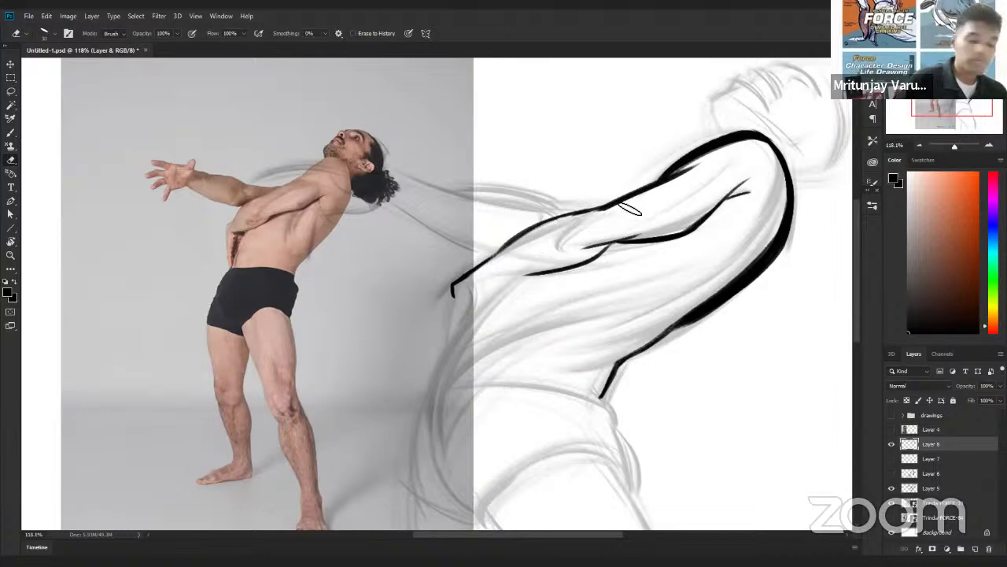
pyautogui.press('b')
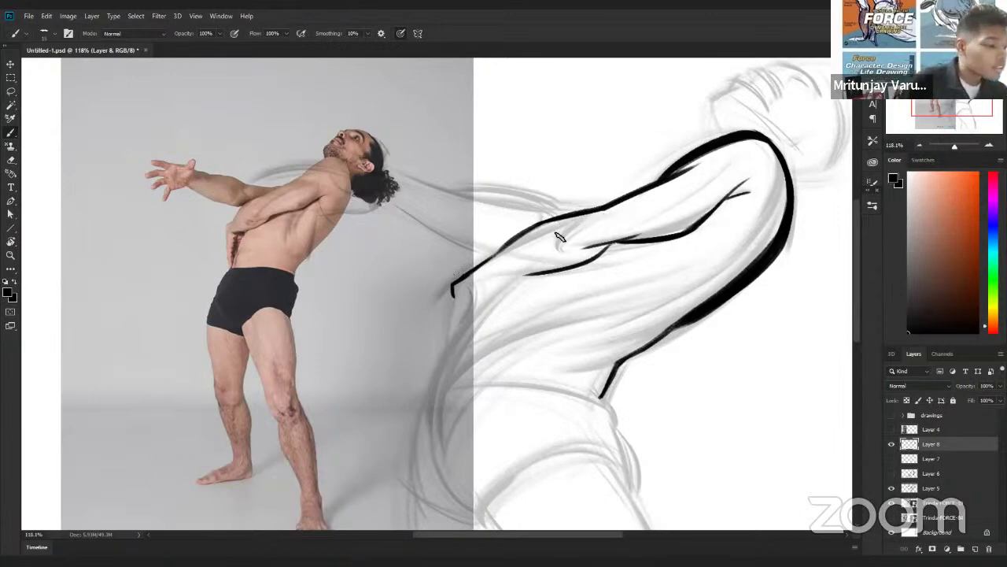
pyautogui.moveTo(563, 234); pyautogui.dragTo(569, 249)
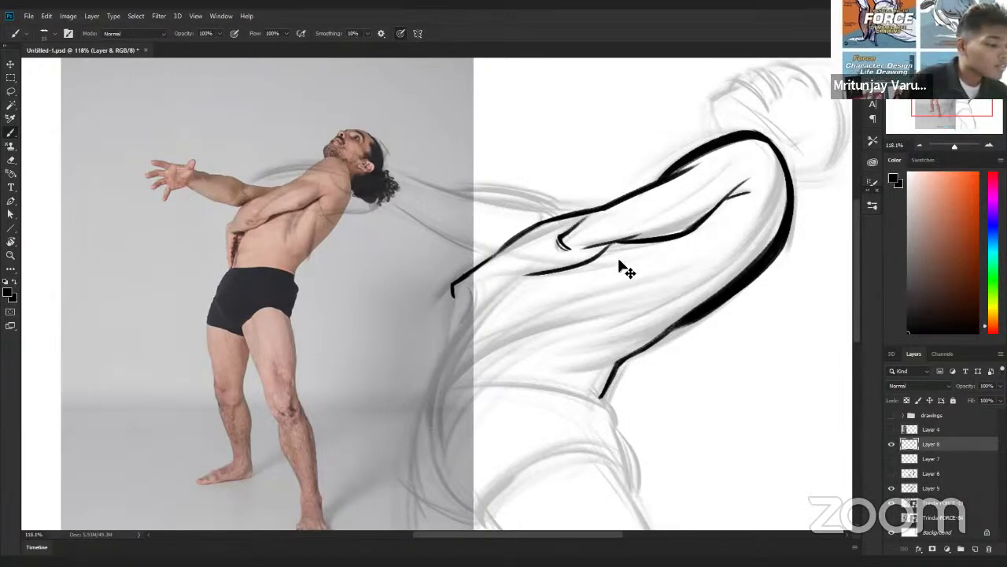
pyautogui.hotkey('ctrl', 'z')
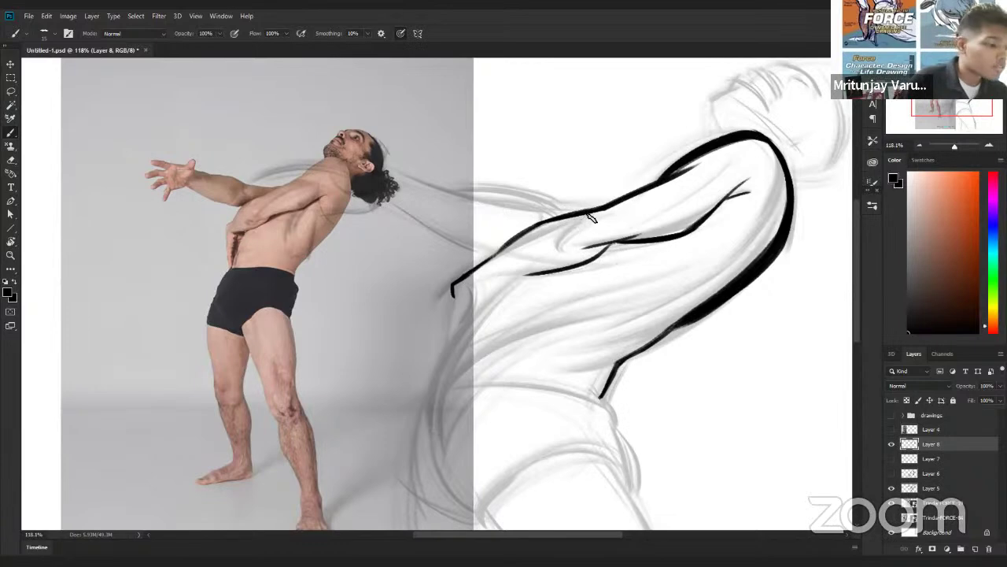
pyautogui.moveTo(559, 236); pyautogui.dragTo(584, 249)
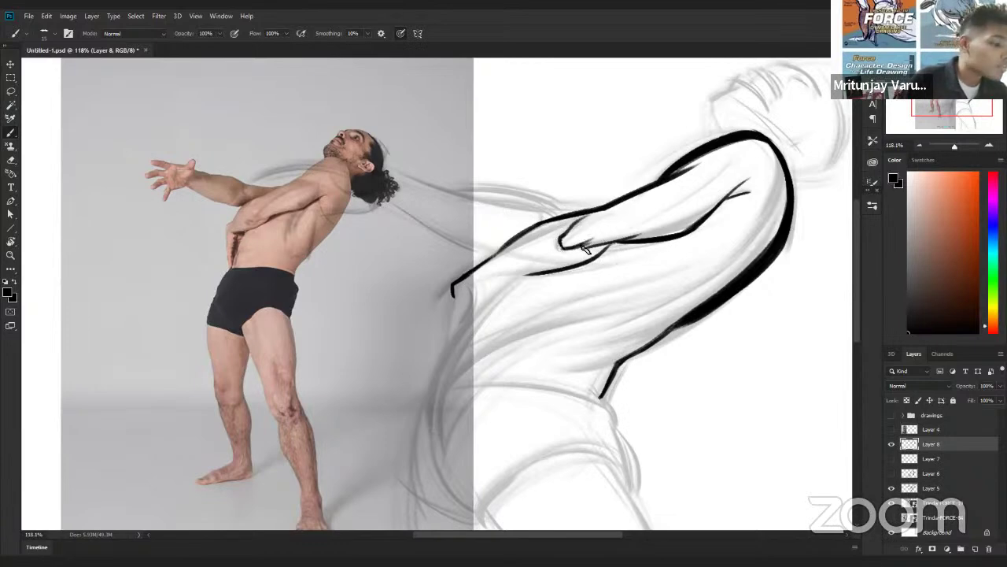
# Step: Ink the outer edge of the near hand below the wrist and extend the forearm's underside to meet it
pyautogui.press('z')
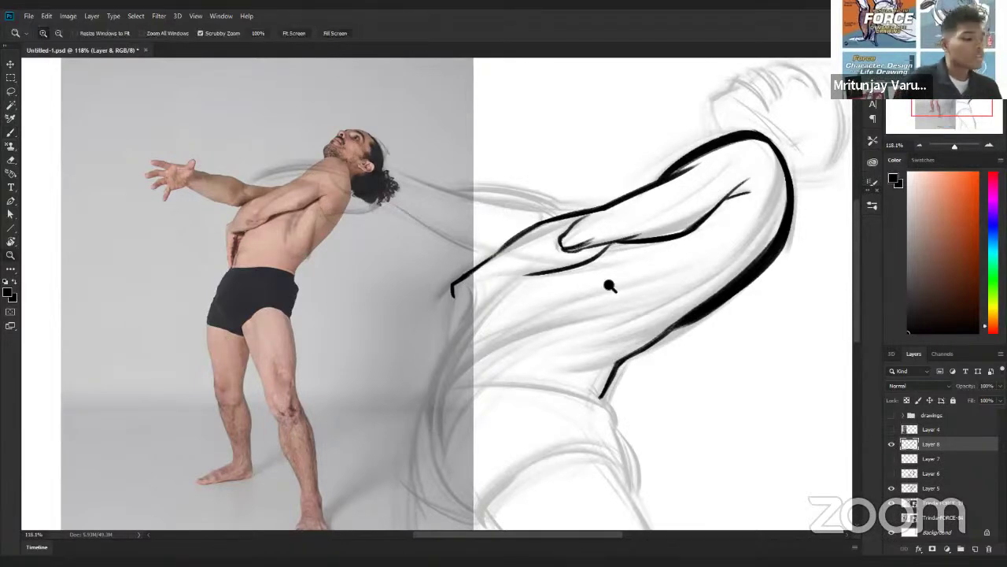
pyautogui.moveTo(609, 286)
pyautogui.mouseDown()
pyautogui.moveTo(589, 288)
pyautogui.moveTo(603, 288)
pyautogui.mouseUp()
pyautogui.press('b')
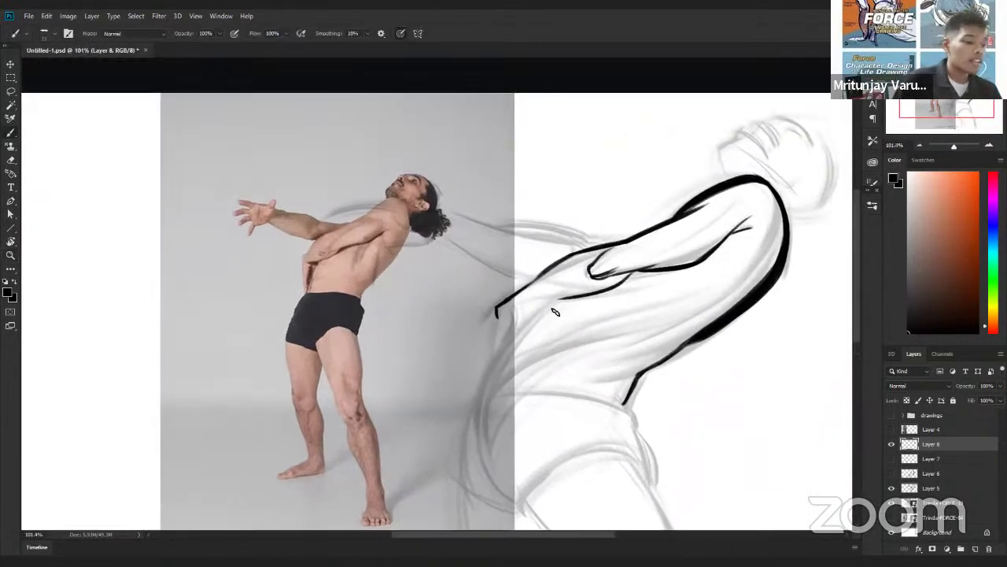
pyautogui.moveTo(547, 303); pyautogui.dragTo(586, 299)
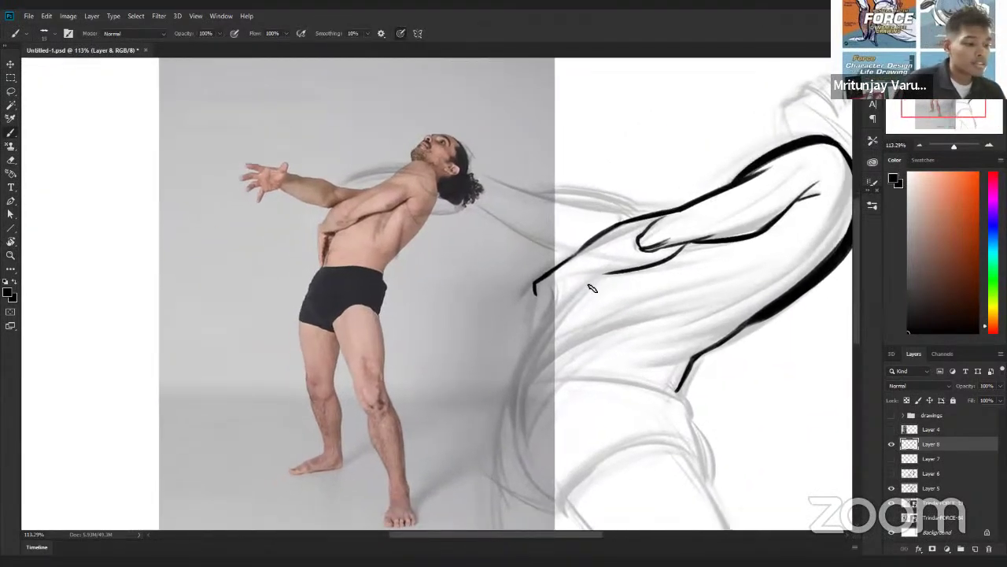
pyautogui.moveTo(532, 335); pyautogui.dragTo(532, 341)
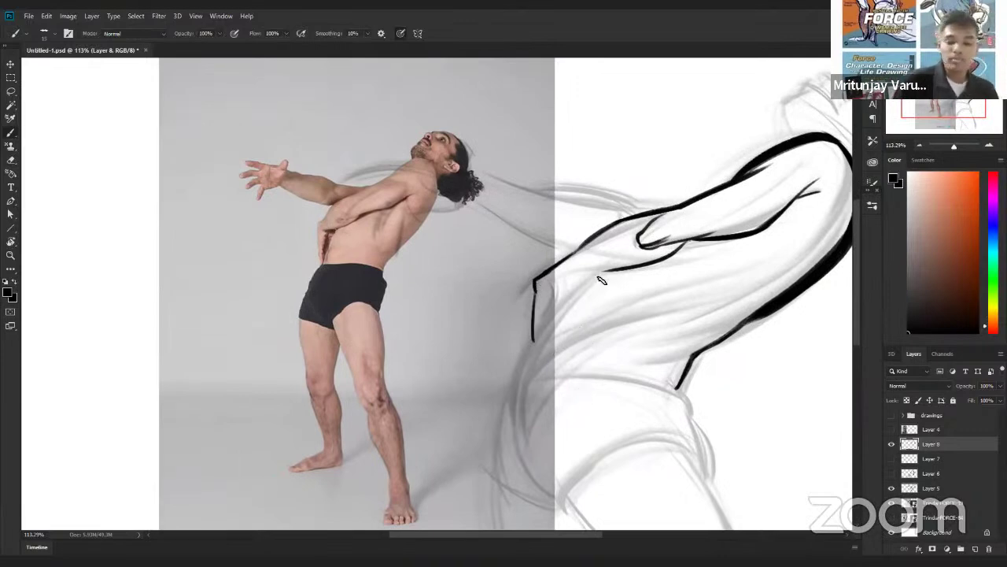
pyautogui.moveTo(547, 291); pyautogui.dragTo(619, 269)
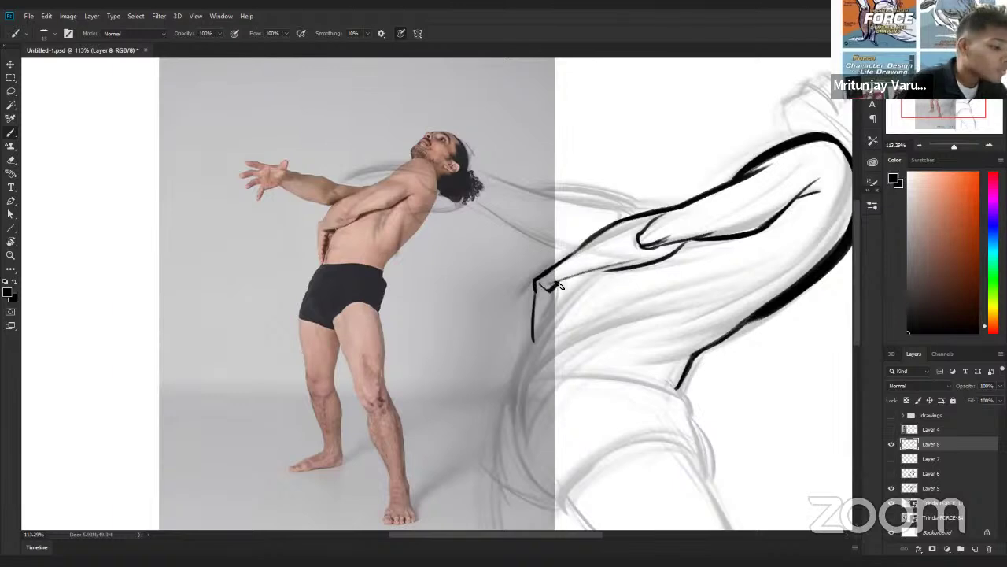
pyautogui.hotkey('ctrl', 'z')
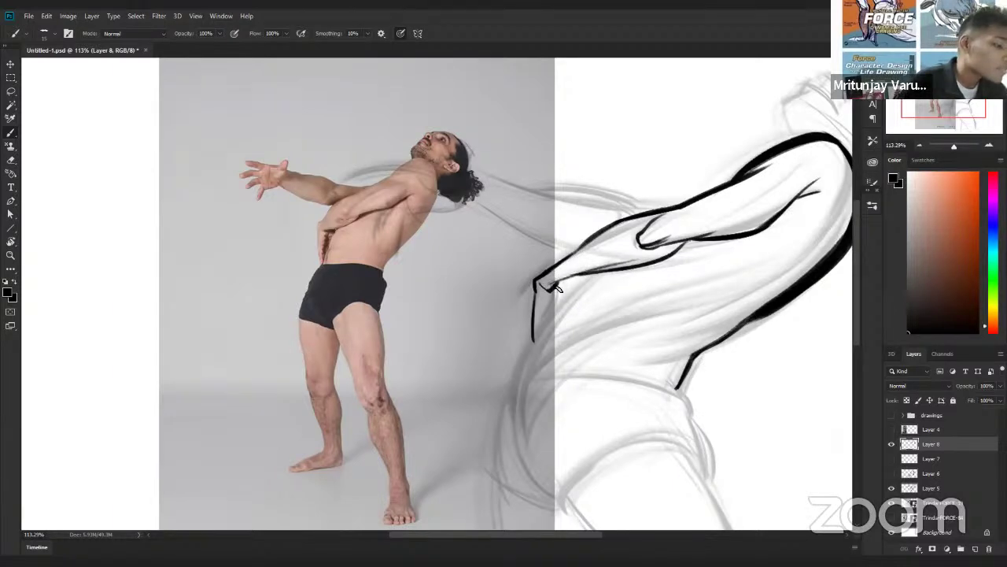
# Step: Check the inks with the Layer 5 sketch hidden, show the sketch again, and place Layer 8 directly above Layer 5
pyautogui.press('z')
pyautogui.moveTo(733, 355); pyautogui.dragTo(676, 315)
pyautogui.click(891, 488)
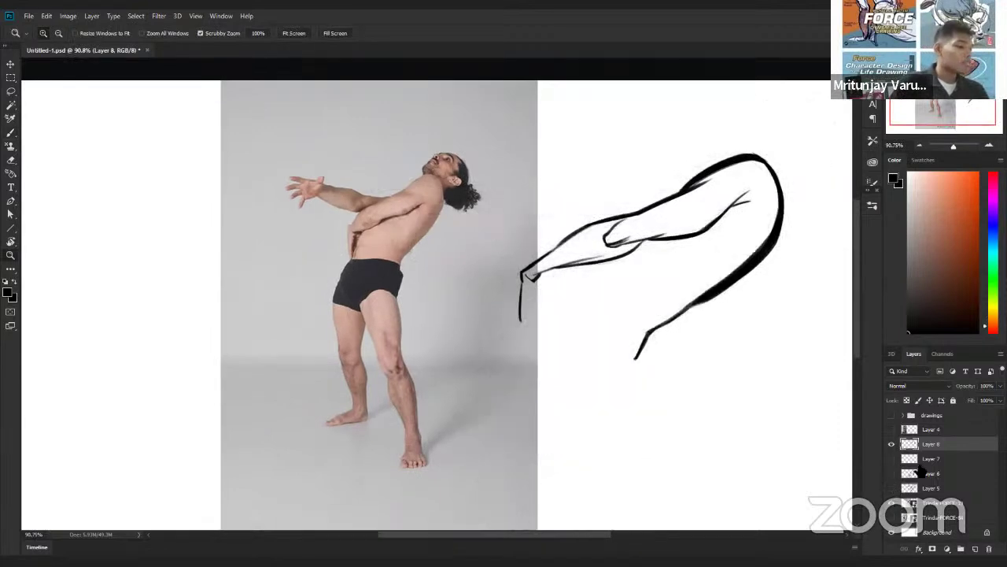
pyautogui.moveTo(938, 445); pyautogui.dragTo(948, 497)
pyautogui.hotkey('ctrl', '-')
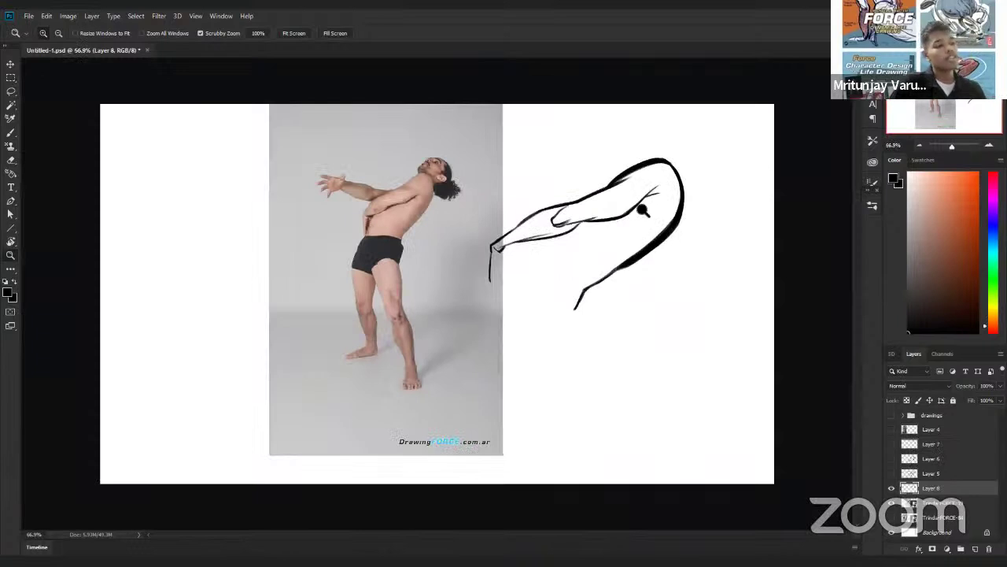
pyautogui.click(892, 474)
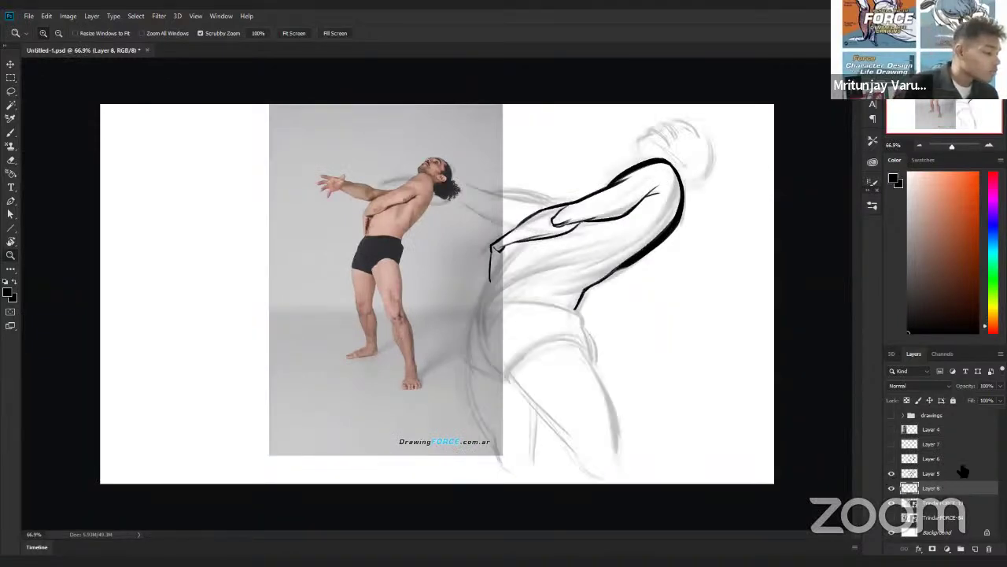
pyautogui.hotkey('ctrl', ']')
# Step: Ink short strokes for the near hand's fingers below the wrist
pyautogui.scroll(5, 499, 262)
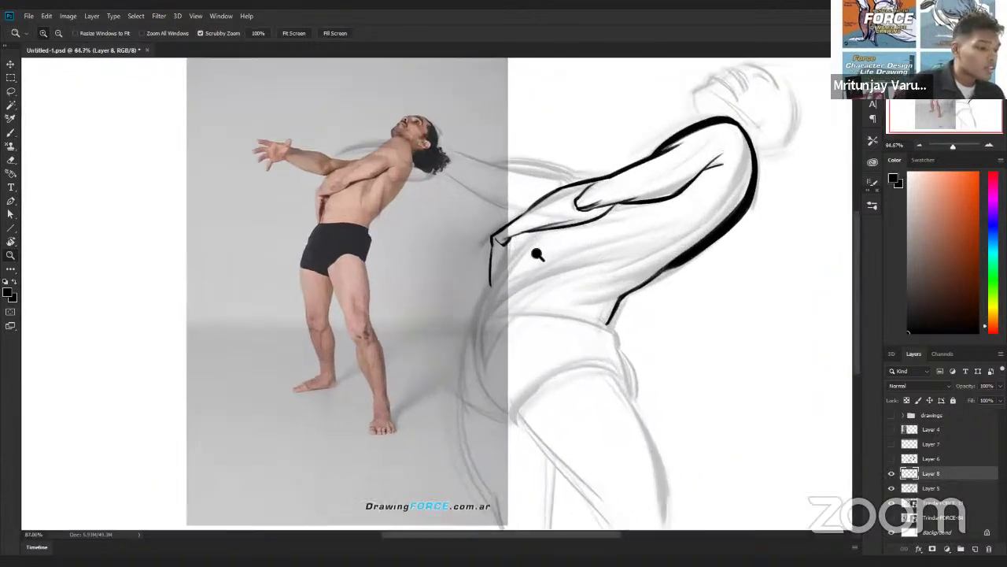
pyautogui.press('b')
pyautogui.moveTo(506, 240); pyautogui.dragTo(491, 275)
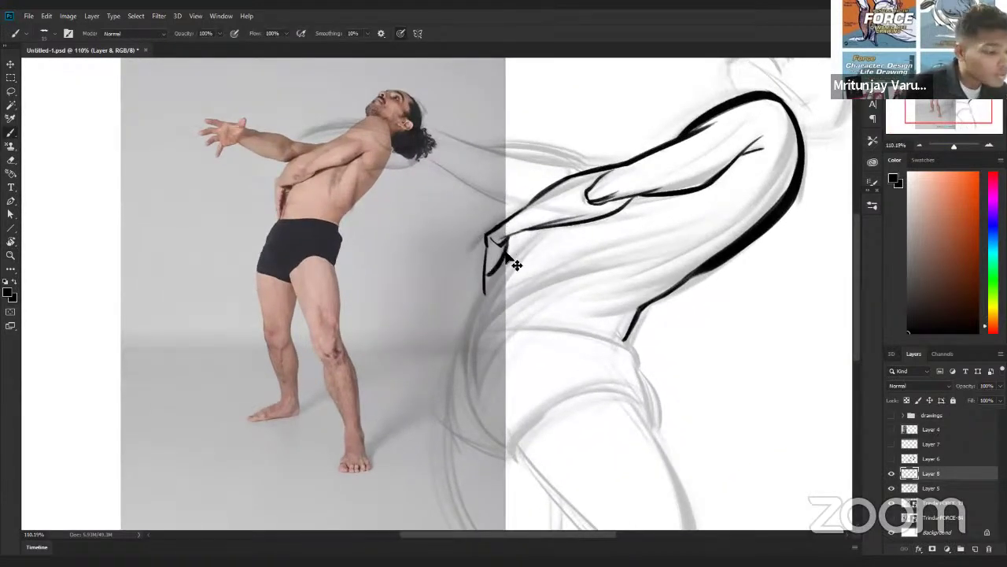
pyautogui.hotkey('ctrl', 'z')
pyautogui.moveTo(507, 240); pyautogui.dragTo(492, 277)
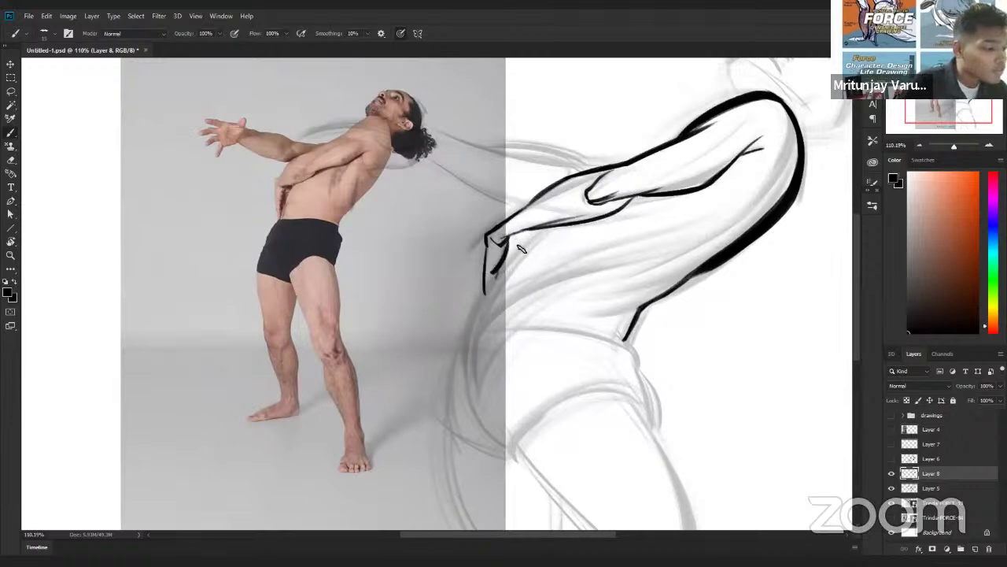
pyautogui.moveTo(516, 234); pyautogui.dragTo(515, 254)
pyautogui.scroll(3, 543, 244)
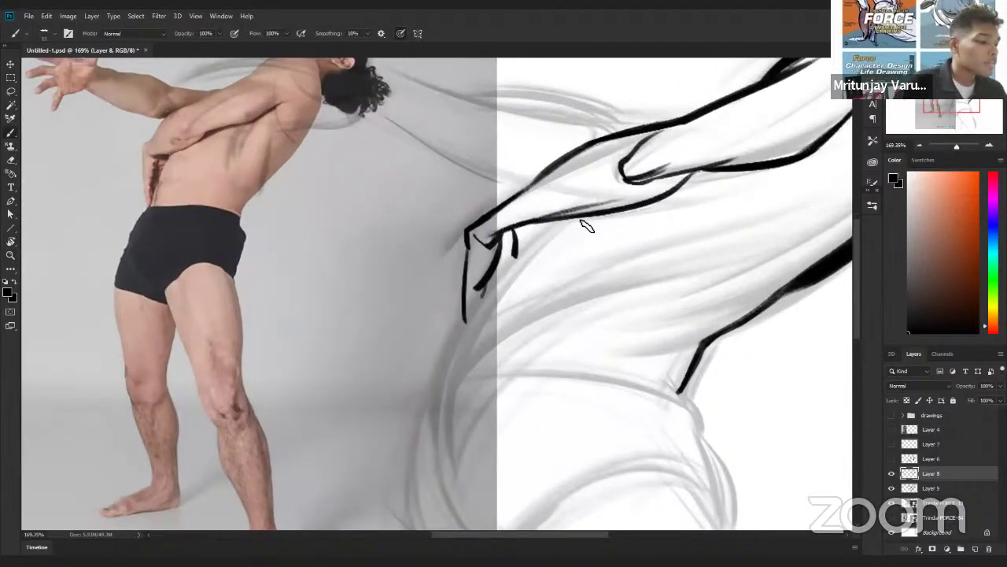
# Step: Ink a bold tapered contour from the forearm's underside past the fingers toward the waist, and add small finger and waist accents
pyautogui.moveTo(603, 333); pyautogui.dragTo(625, 369)
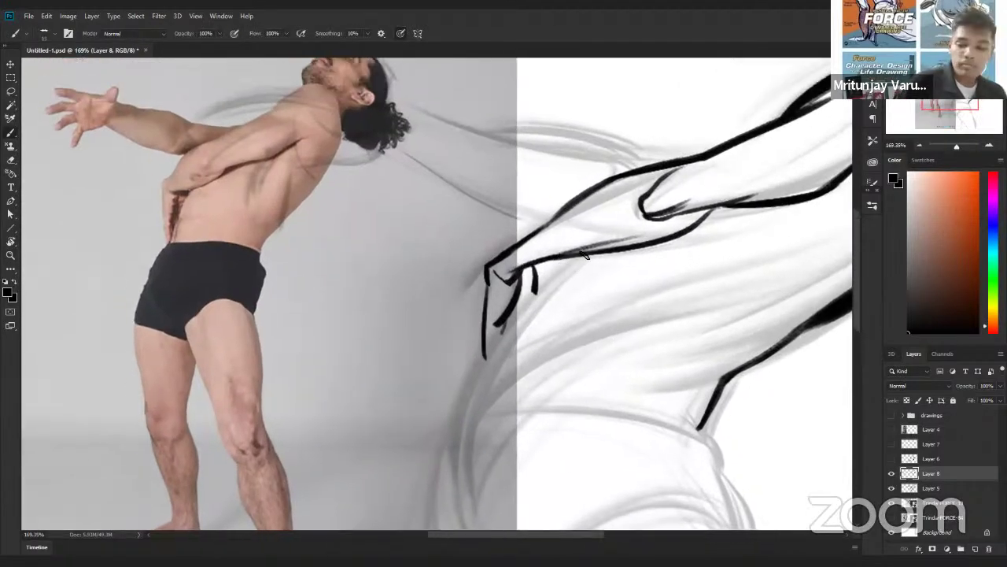
pyautogui.moveTo(566, 258)
pyautogui.mouseDown()
pyautogui.moveTo(503, 339)
pyautogui.moveTo(469, 411)
pyautogui.mouseUp()
pyautogui.moveTo(486, 364); pyautogui.dragTo(469, 412)
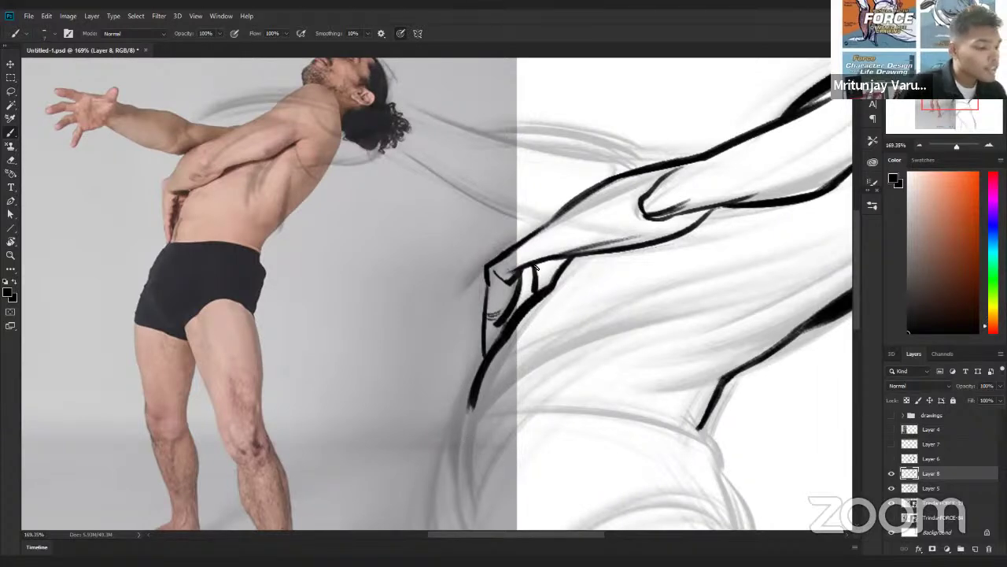
pyautogui.moveTo(535, 268); pyautogui.dragTo(522, 280)
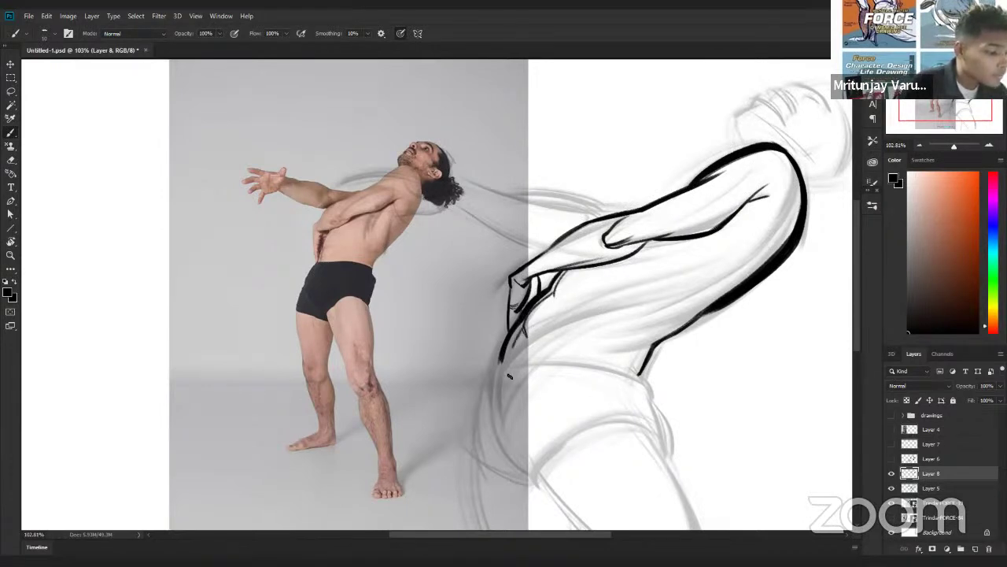
pyautogui.moveTo(523, 330); pyautogui.dragTo(508, 381)
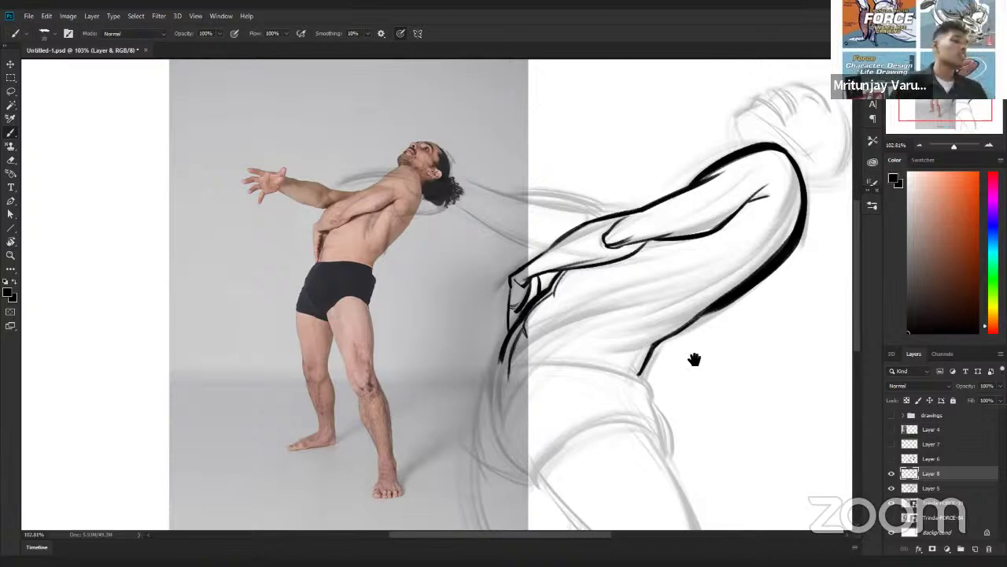
# Step: Move the reference photo left, clear of the outstretched hand sketch, and make Layer 8 the active layer again
pyautogui.moveTo(694, 360); pyautogui.dragTo(694, 407)
pyautogui.moveTo(639, 266)
pyautogui.mouseDown()
pyautogui.moveTo(529, 258)
pyautogui.moveTo(462, 233)
pyautogui.mouseUp()
pyautogui.press('v')
pyautogui.moveTo(275, 273); pyautogui.dragTo(204, 285)
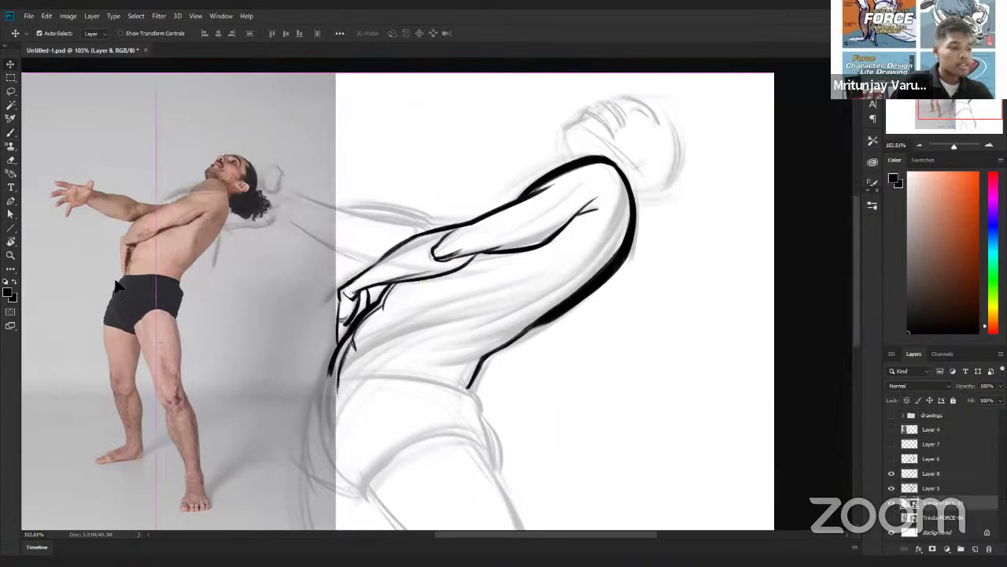
pyautogui.scroll(4, 451, 270)
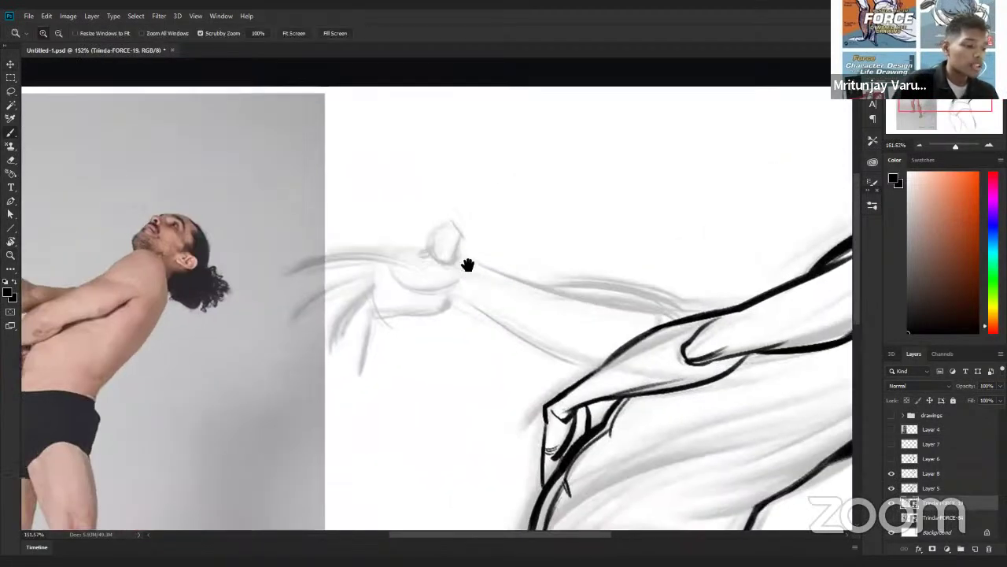
pyautogui.press('b')
pyautogui.moveTo(465, 265); pyautogui.dragTo(592, 285)
pyautogui.click(931, 474)
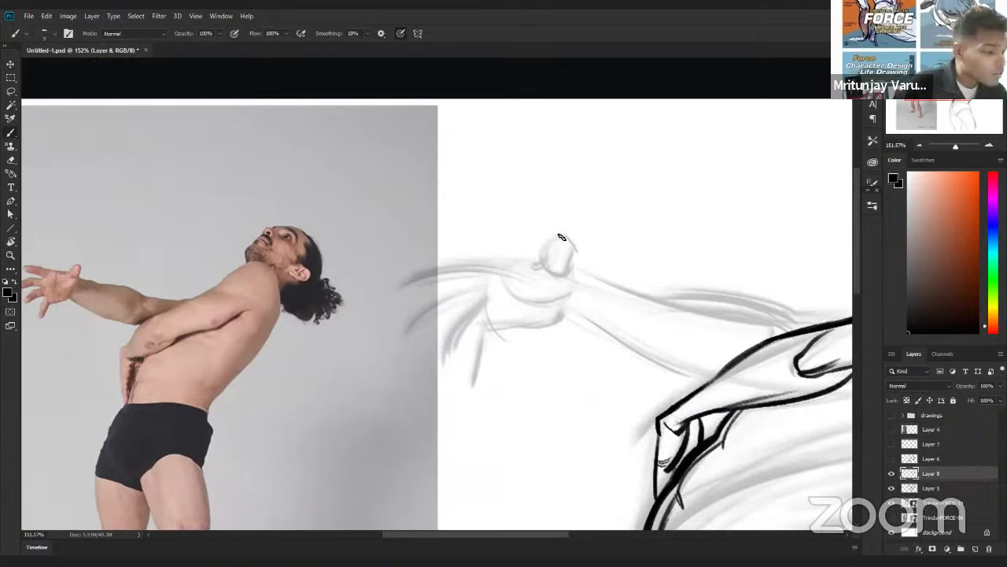
# Step: Try inking the thumb tip of the outstretched hand, then undo the strokes
pyautogui.moveTo(541, 234); pyautogui.dragTo(552, 277)
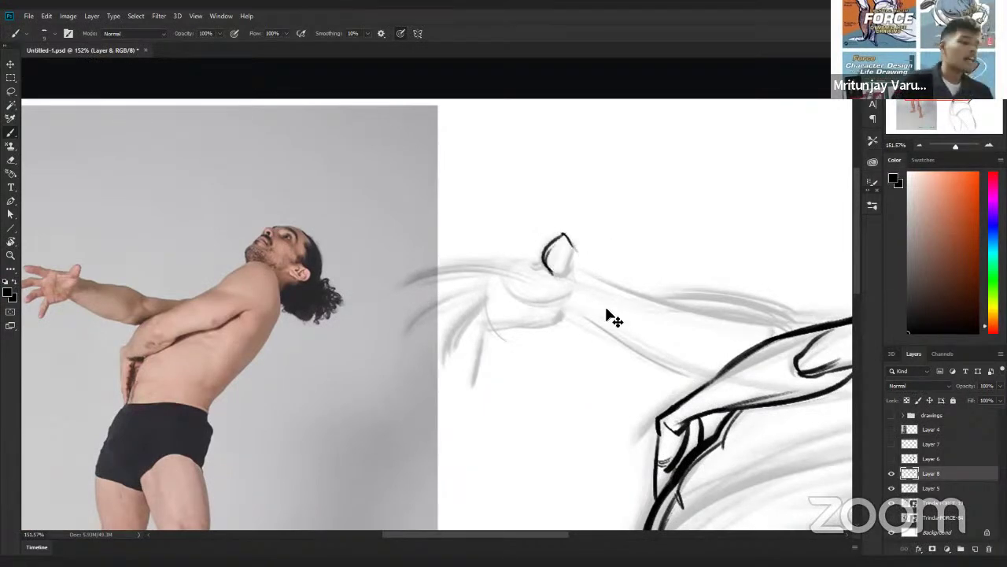
pyautogui.hotkey('ctrl', 'z')
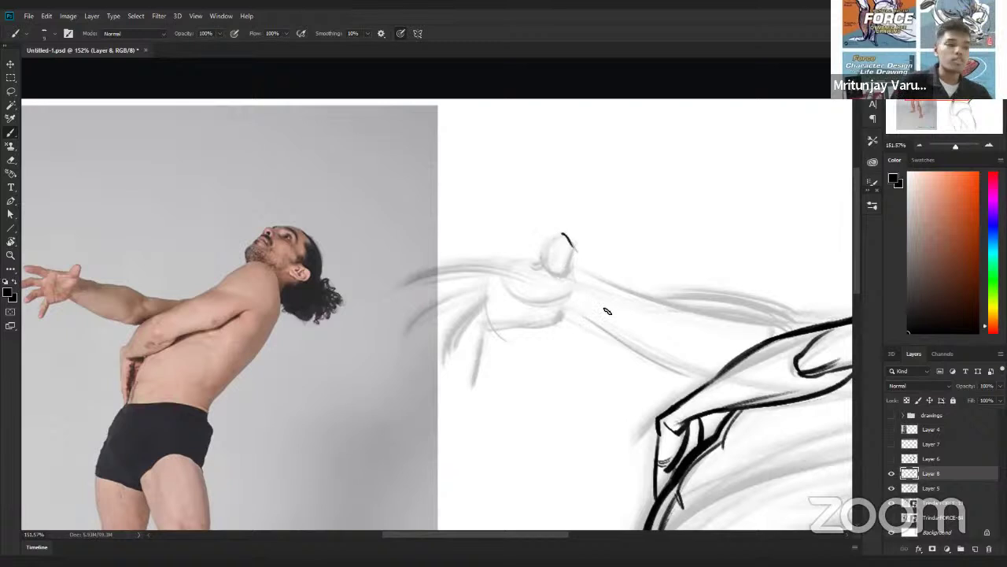
pyautogui.hotkey('ctrl', 'z')
# Step: Try inking two thin curved contours along the top of the outstretched arm, then undo them
pyautogui.scroll(1, 586, 250)
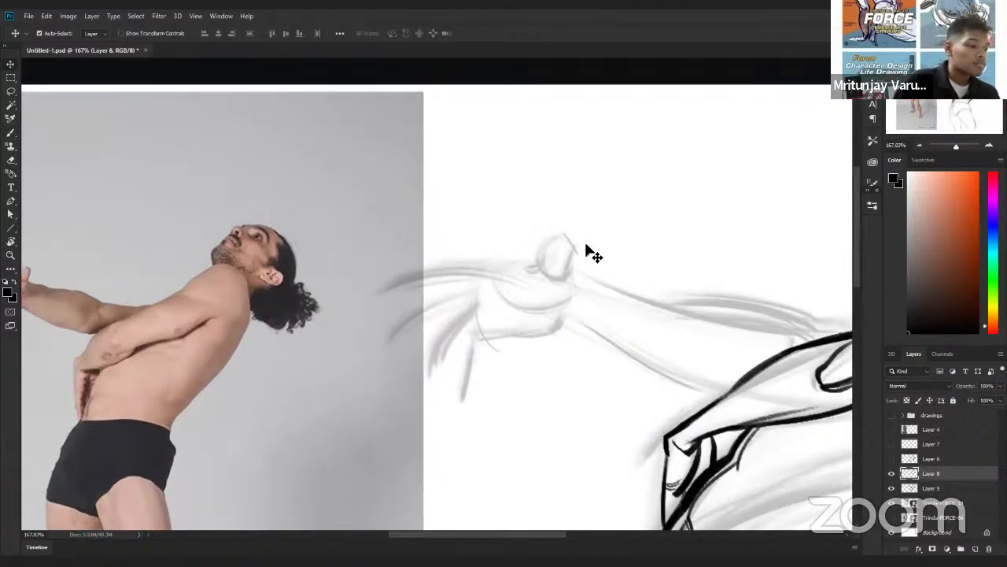
pyautogui.press('b')
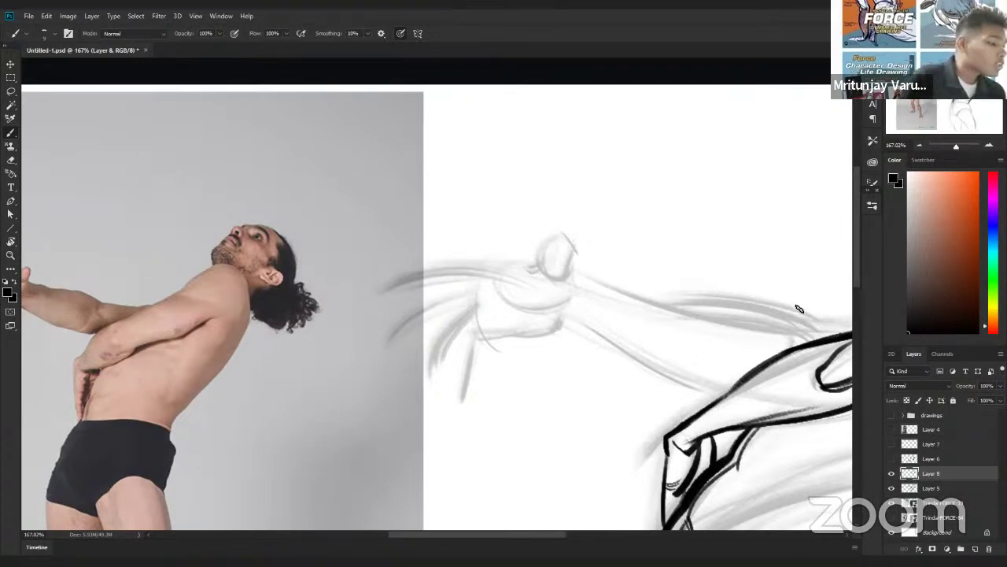
pyautogui.moveTo(845, 336); pyautogui.dragTo(681, 324)
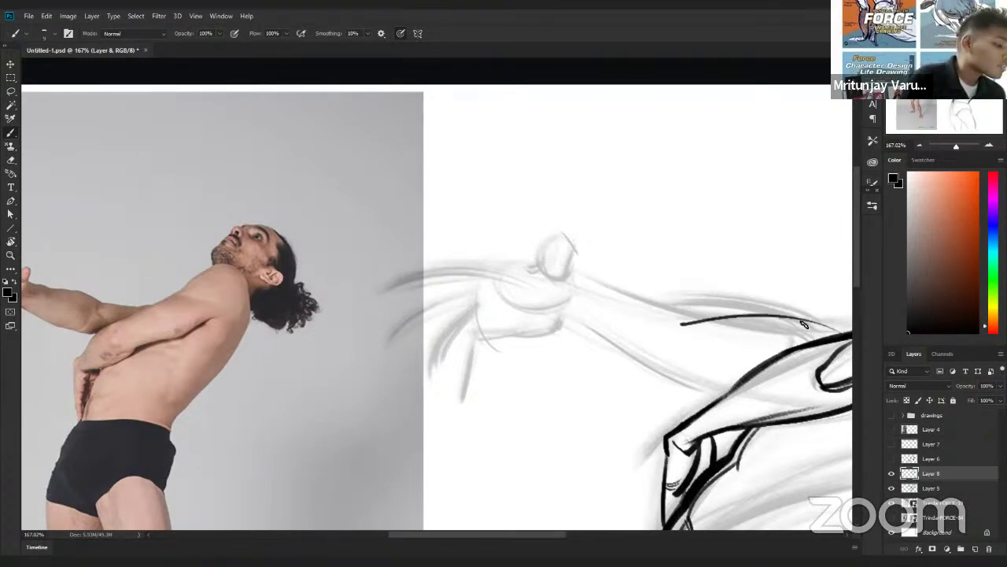
pyautogui.moveTo(834, 326)
pyautogui.mouseDown()
pyautogui.moveTo(632, 303)
pyautogui.moveTo(644, 315)
pyautogui.mouseUp()
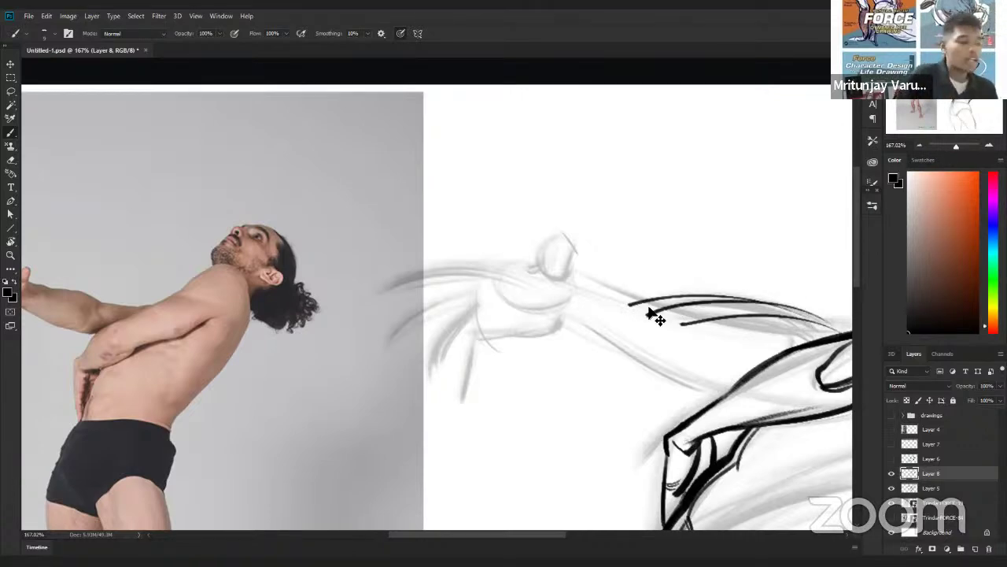
pyautogui.hotkey('ctrl', 'z')
pyautogui.hotkey('ctrl', 'z')
pyautogui.hotkey('ctrl', 'z')
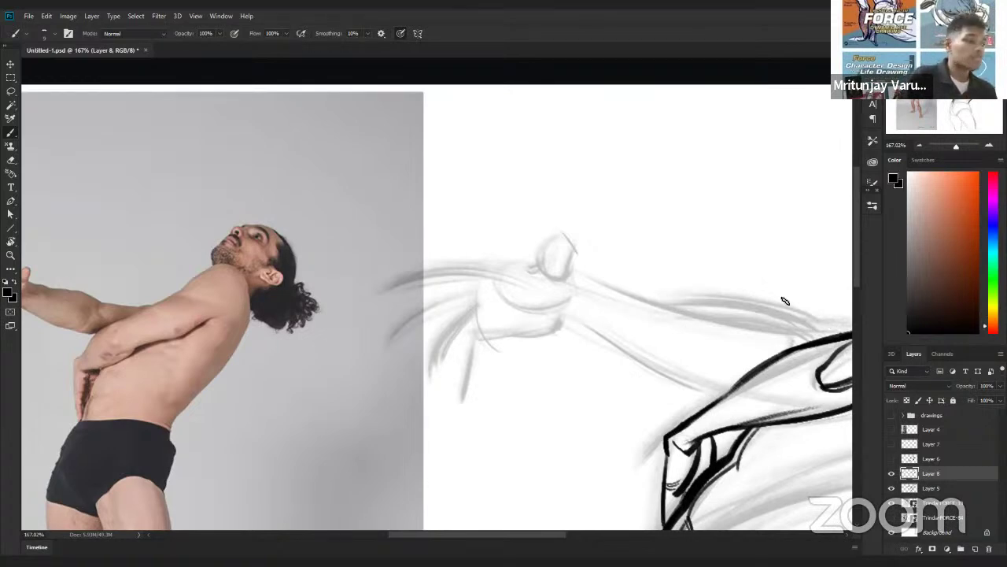
# Step: Ink the upper edge of the outstretched arm with a bold arc over the forearm and a straighter tapered line toward the thumb
pyautogui.hscroll(2, 693, 330)
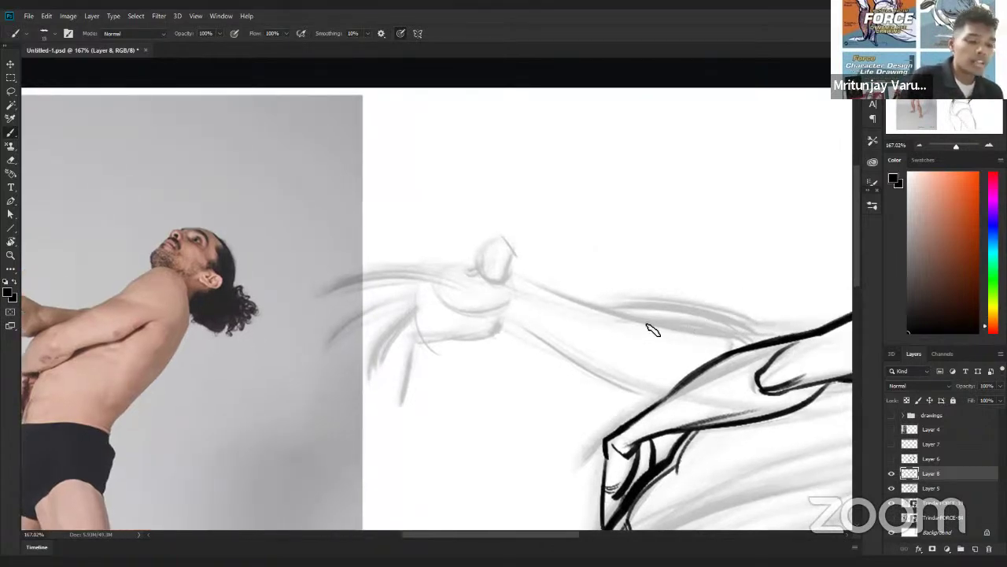
pyautogui.scroll(-1, 652, 344)
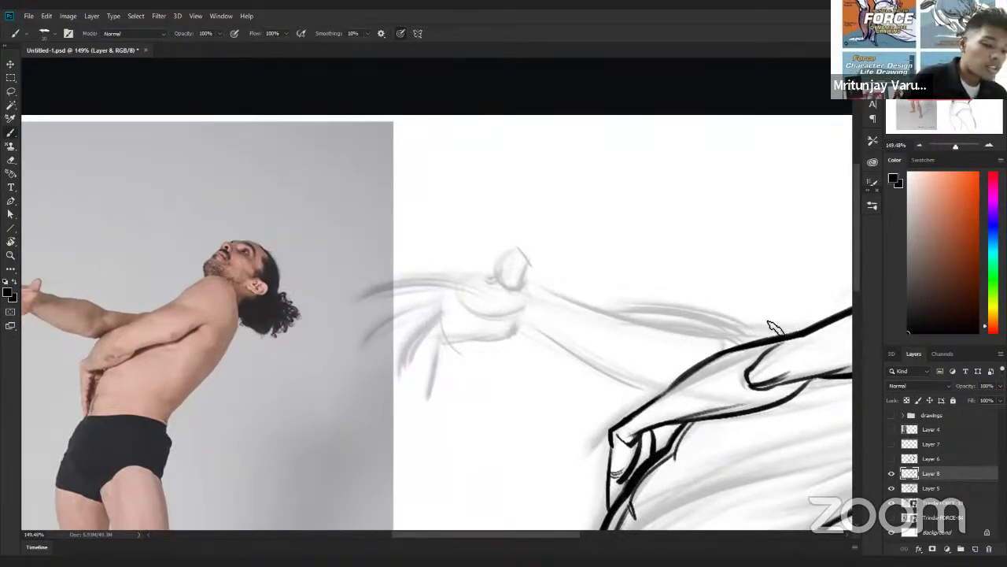
pyautogui.moveTo(796, 329)
pyautogui.mouseDown()
pyautogui.moveTo(706, 331)
pyautogui.moveTo(695, 342)
pyautogui.moveTo(615, 311)
pyautogui.moveTo(708, 325)
pyautogui.mouseUp()
pyautogui.hotkey('ctrl', 'z')
pyautogui.moveTo(624, 317)
pyautogui.mouseDown()
pyautogui.moveTo(679, 339)
pyautogui.moveTo(737, 342)
pyautogui.mouseUp()
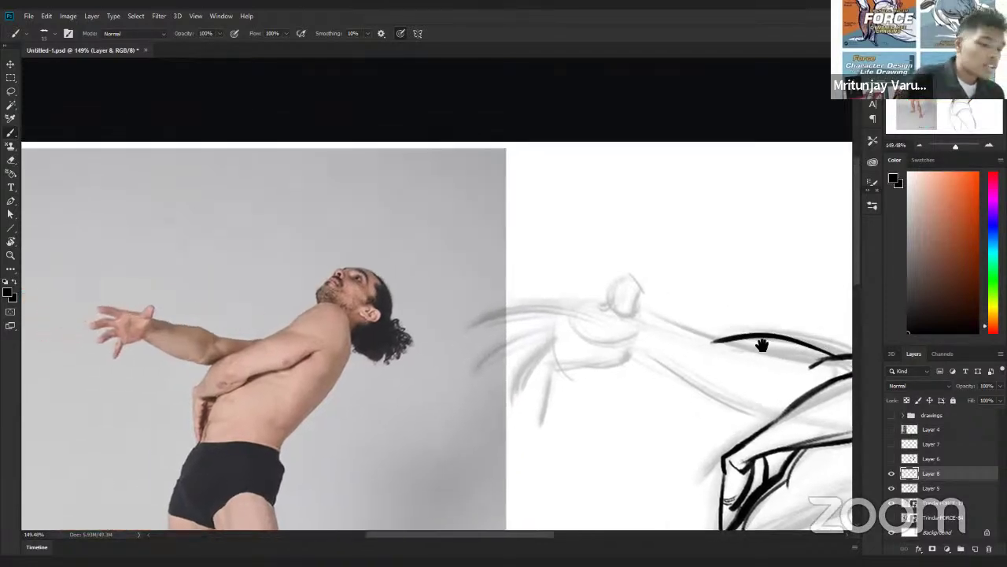
pyautogui.moveTo(647, 312)
pyautogui.mouseDown()
pyautogui.moveTo(742, 343)
pyautogui.moveTo(630, 309)
pyautogui.moveTo(752, 345)
pyautogui.moveTo(628, 312)
pyautogui.moveTo(712, 339)
pyautogui.mouseUp()
pyautogui.press('e')
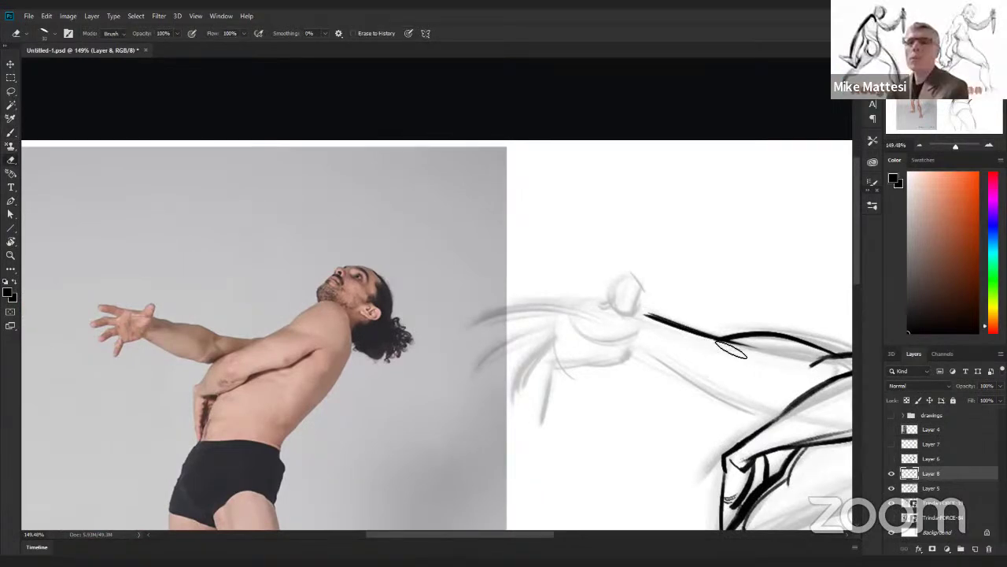
# Step: Ink the raised thumb of the outstretched hand with short bold curves around its tip, inner edge and base
pyautogui.press('z')
pyautogui.moveTo(797, 360); pyautogui.dragTo(793, 344)
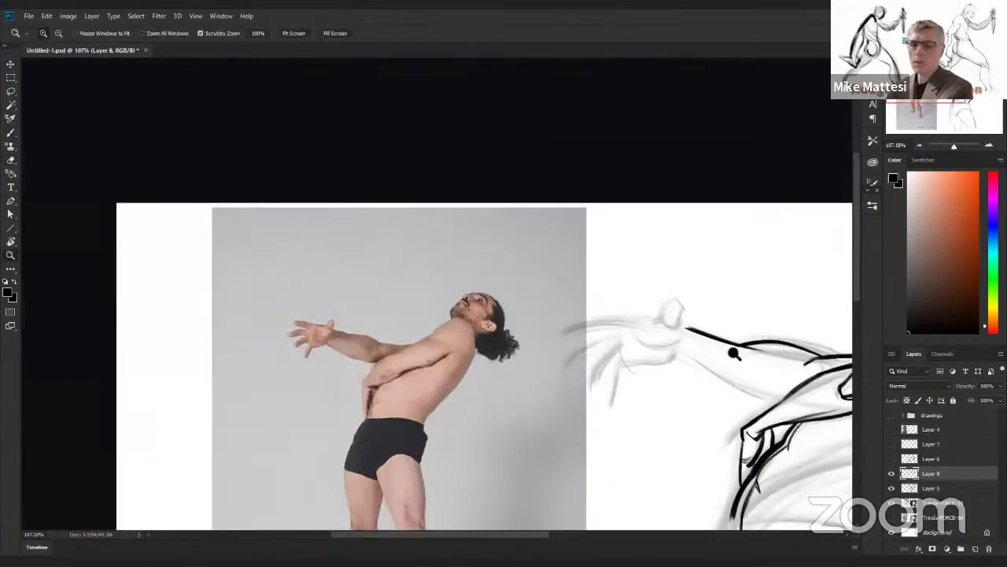
pyautogui.moveTo(693, 346)
pyautogui.mouseDown()
pyautogui.moveTo(758, 351)
pyautogui.moveTo(703, 342)
pyautogui.mouseUp()
pyautogui.press('b')
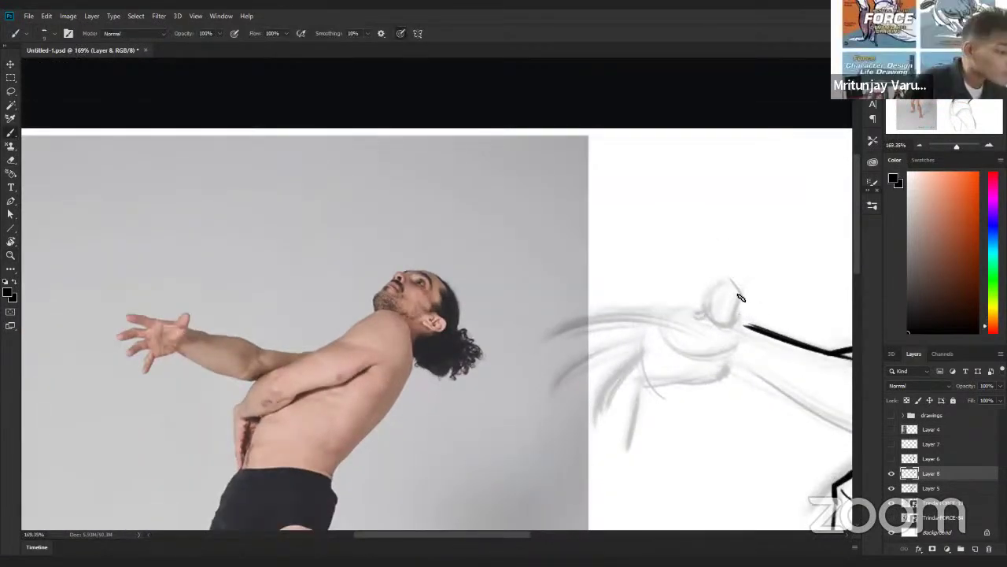
pyautogui.moveTo(740, 309)
pyautogui.mouseDown()
pyautogui.moveTo(734, 333)
pyautogui.moveTo(730, 285)
pyautogui.moveTo(722, 323)
pyautogui.moveTo(734, 283)
pyautogui.moveTo(734, 329)
pyautogui.mouseUp()
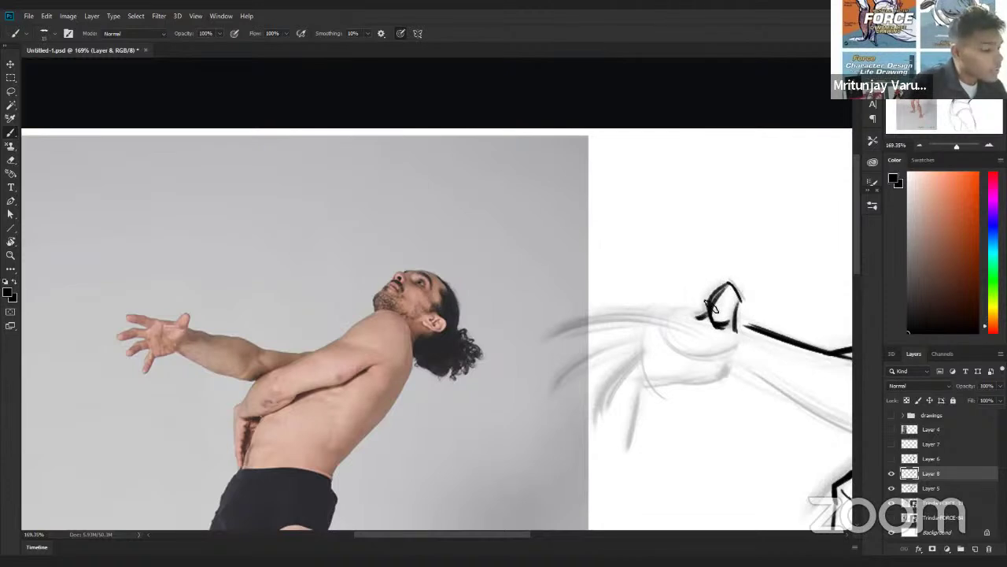
pyautogui.moveTo(727, 285); pyautogui.dragTo(700, 316)
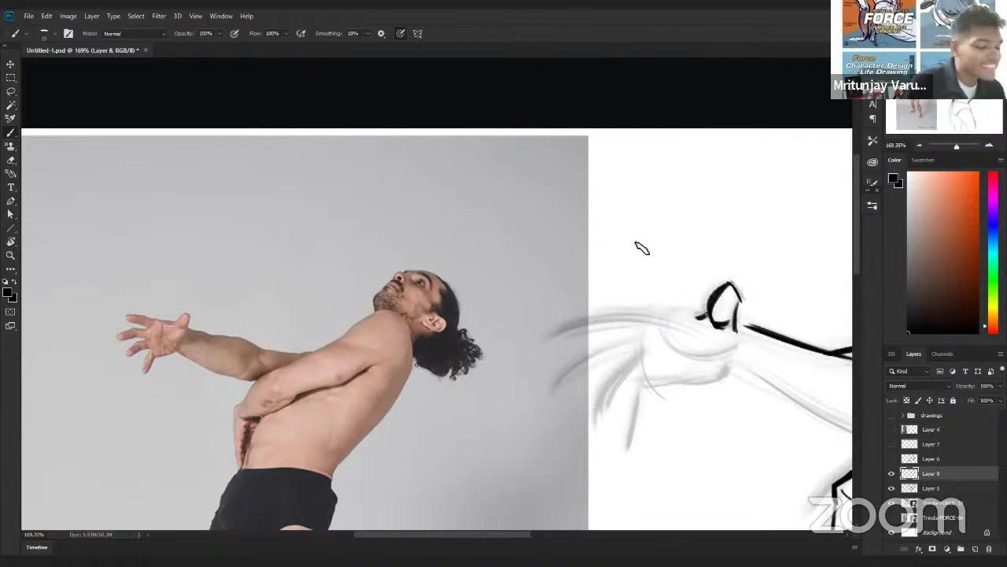
# Step: Ink the index and middle fingers of the outstretched hand with tapered contours, extending the index finger's upper edge back to the thumb
pyautogui.moveTo(702, 314)
pyautogui.mouseDown()
pyautogui.moveTo(584, 314)
pyautogui.moveTo(662, 313)
pyautogui.moveTo(605, 305)
pyautogui.moveTo(539, 330)
pyautogui.moveTo(547, 340)
pyautogui.moveTo(598, 329)
pyautogui.moveTo(549, 336)
pyautogui.moveTo(559, 340)
pyautogui.moveTo(641, 321)
pyautogui.moveTo(637, 343)
pyautogui.moveTo(643, 336)
pyautogui.moveTo(596, 348)
pyautogui.mouseUp()
pyautogui.hotkey('ctrl', 'z')
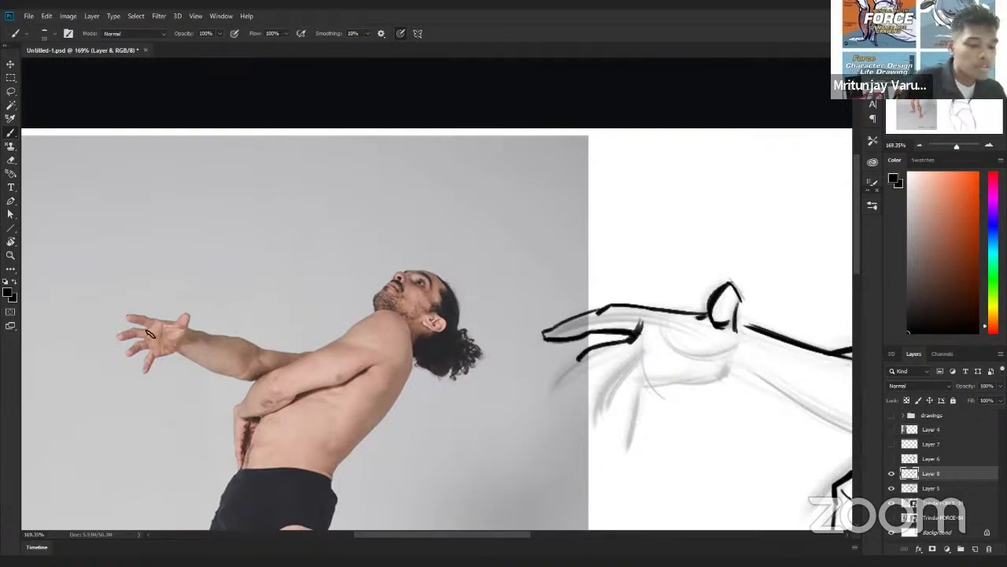
pyautogui.moveTo(552, 383)
pyautogui.mouseDown()
pyautogui.moveTo(580, 355)
pyautogui.moveTo(550, 385)
pyautogui.moveTo(581, 351)
pyautogui.moveTo(550, 386)
pyautogui.mouseUp()
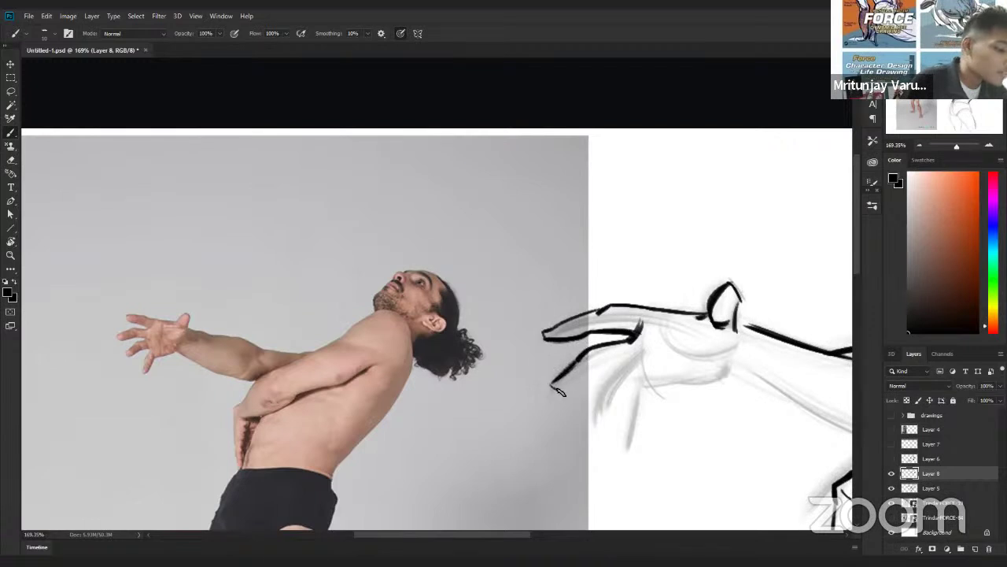
pyautogui.moveTo(594, 360)
pyautogui.mouseDown()
pyautogui.moveTo(589, 371)
pyautogui.moveTo(598, 373)
pyautogui.moveTo(629, 360)
pyautogui.mouseUp()
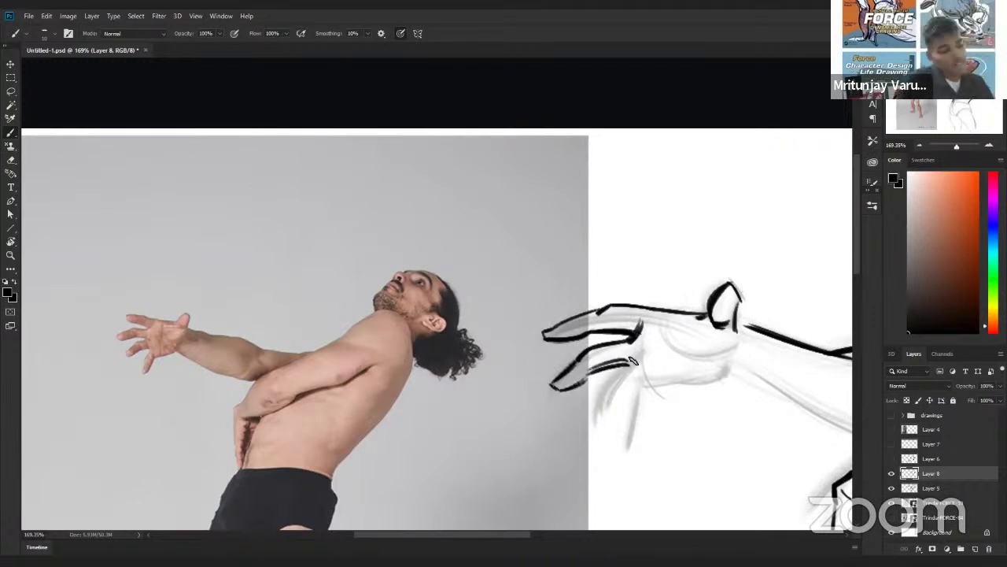
pyautogui.moveTo(575, 385); pyautogui.dragTo(576, 378)
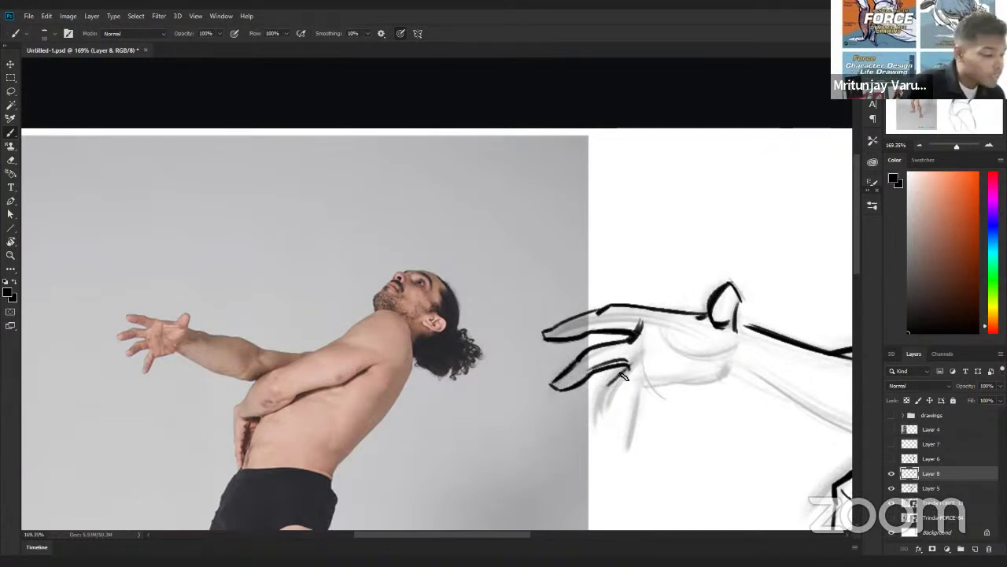
# Step: Ink the ring and little fingers of the outstretched hand, adding a thin line across the finger bases
pyautogui.moveTo(636, 361); pyautogui.dragTo(602, 393)
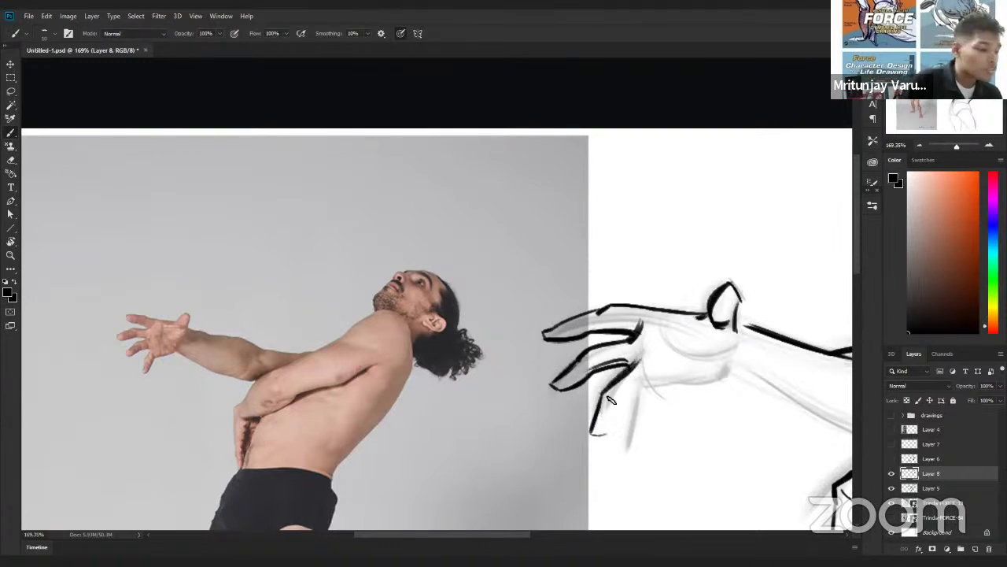
pyautogui.moveTo(598, 431)
pyautogui.mouseDown()
pyautogui.moveTo(613, 404)
pyautogui.moveTo(602, 427)
pyautogui.moveTo(650, 383)
pyautogui.mouseUp()
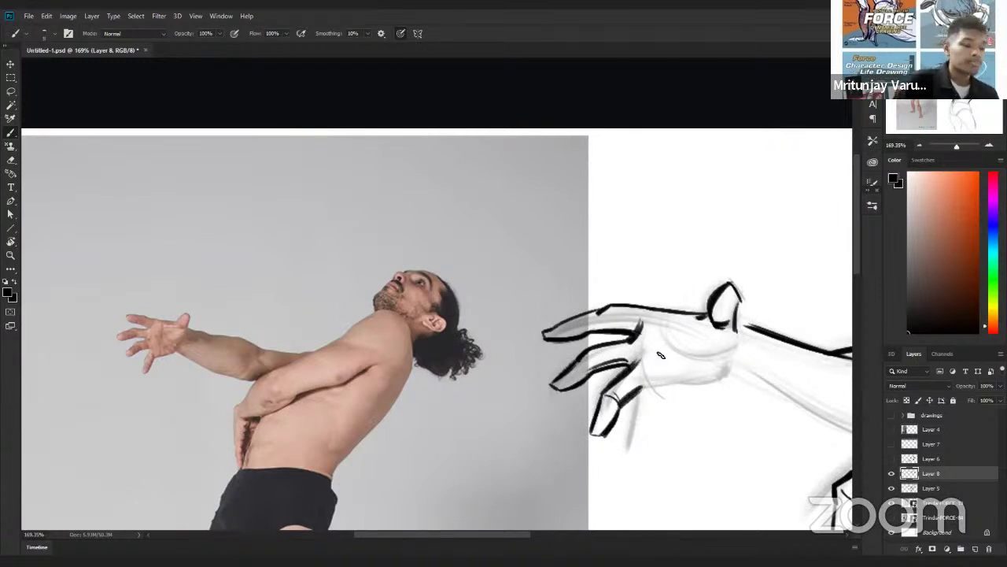
pyautogui.moveTo(629, 343); pyautogui.dragTo(642, 379)
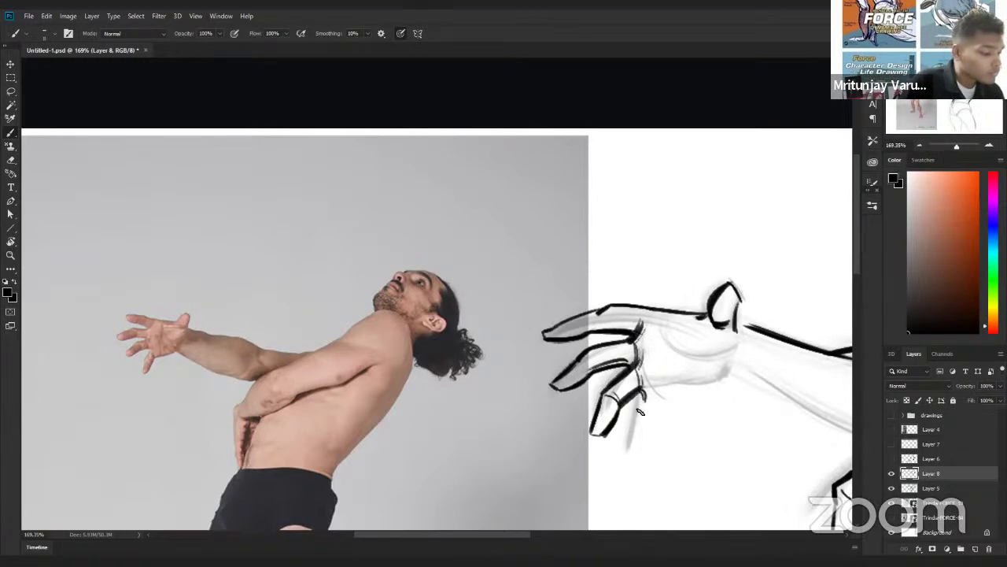
pyautogui.moveTo(644, 393); pyautogui.dragTo(630, 468)
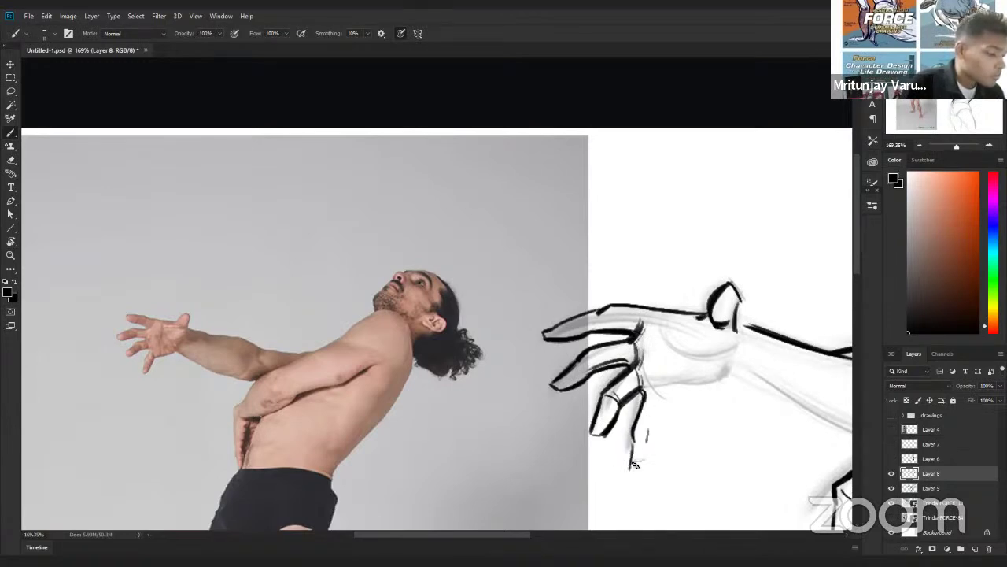
pyautogui.moveTo(647, 429); pyautogui.dragTo(639, 464)
pyautogui.moveTo(665, 391); pyautogui.dragTo(642, 434)
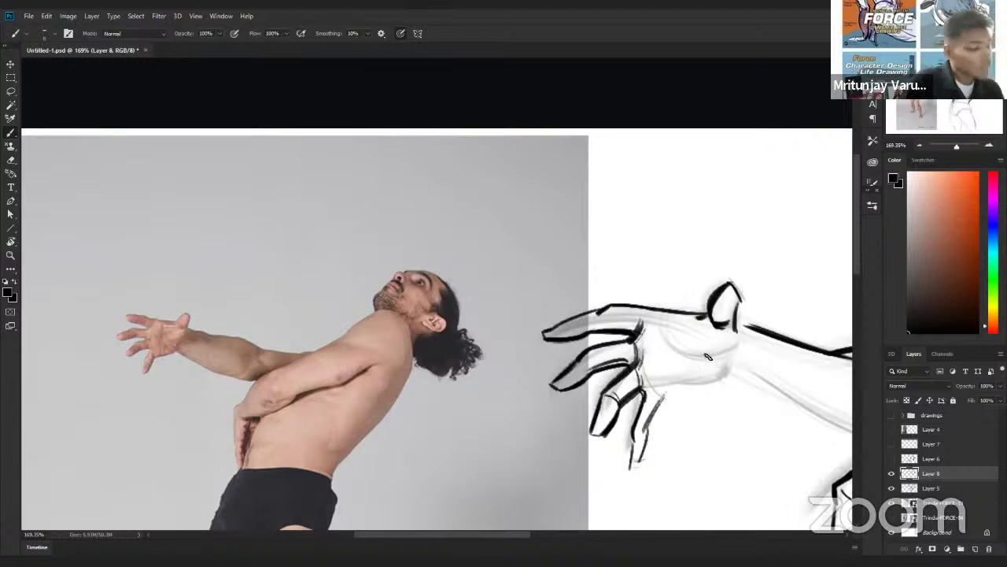
# Step: Ink the palm's lower edge, the curve from the thumb to the wrist, and a bold crease inside the palm
pyautogui.moveTo(658, 398); pyautogui.dragTo(721, 385)
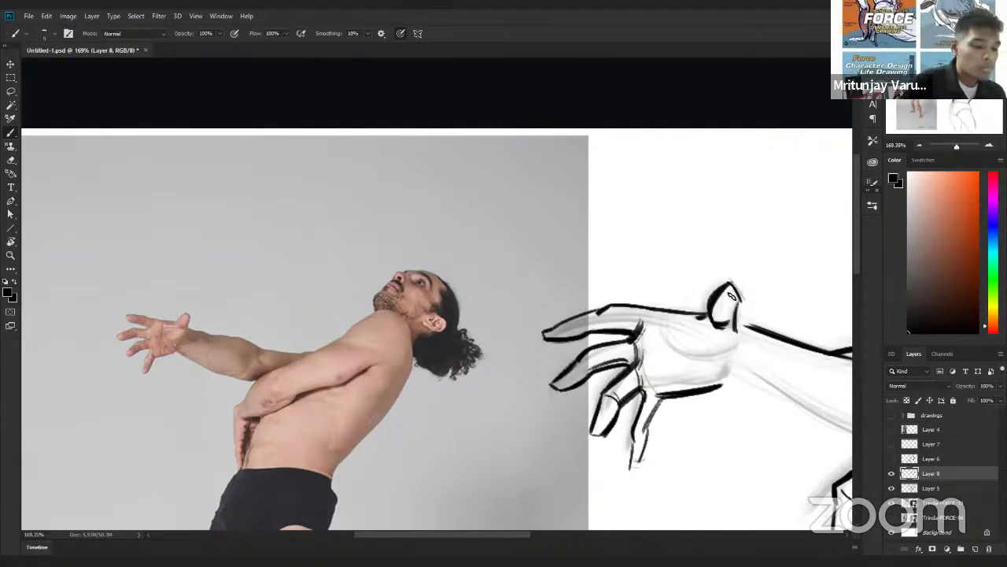
pyautogui.moveTo(730, 295)
pyautogui.mouseDown()
pyautogui.moveTo(742, 331)
pyautogui.moveTo(719, 367)
pyautogui.moveTo(746, 330)
pyautogui.moveTo(734, 364)
pyautogui.mouseUp()
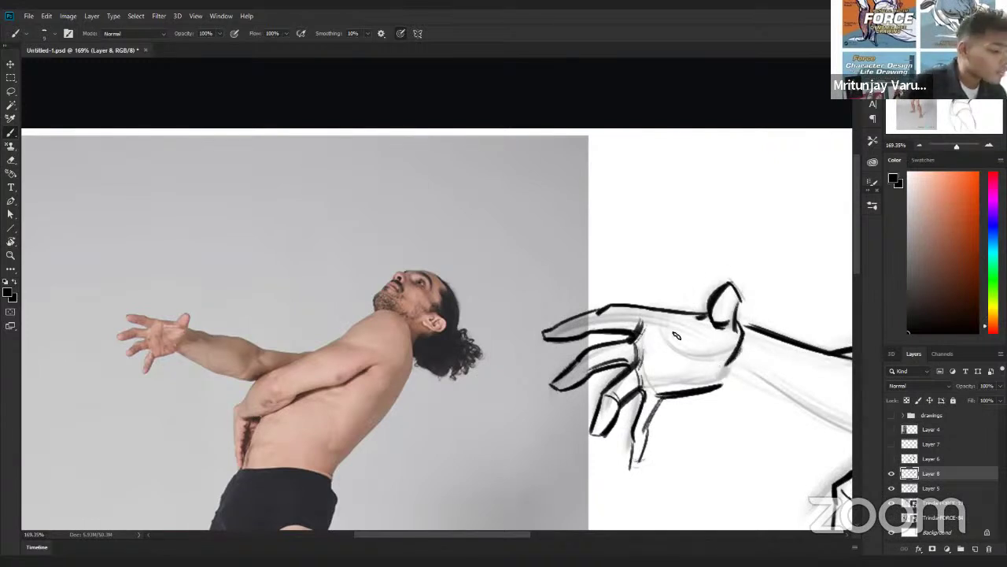
pyautogui.moveTo(662, 343)
pyautogui.mouseDown()
pyautogui.moveTo(713, 337)
pyautogui.moveTo(685, 362)
pyautogui.moveTo(692, 340)
pyautogui.moveTo(740, 355)
pyautogui.moveTo(687, 361)
pyautogui.moveTo(733, 347)
pyautogui.moveTo(693, 358)
pyautogui.moveTo(760, 359)
pyautogui.moveTo(683, 324)
pyautogui.moveTo(675, 348)
pyautogui.mouseUp()
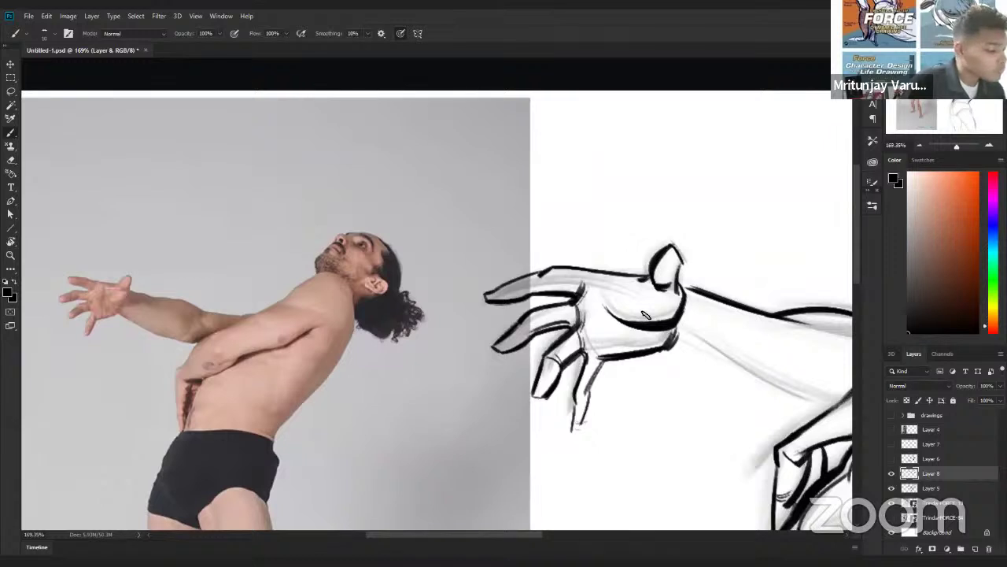
# Step: Try inking a thin contour along the underside of the outstretched forearm, then undo the strokes
pyautogui.scroll(-1, 732, 346)
pyautogui.press('z')
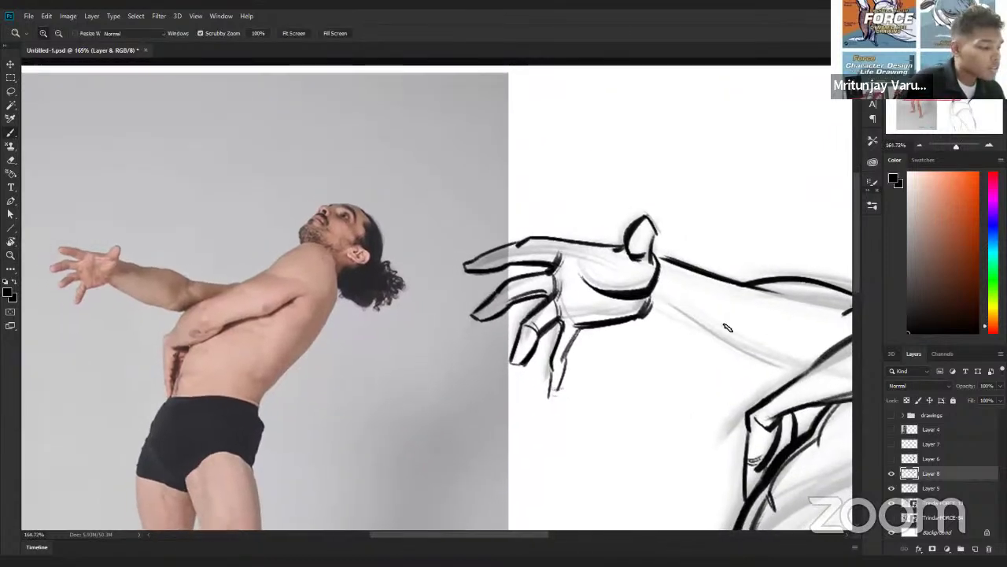
pyautogui.press('b')
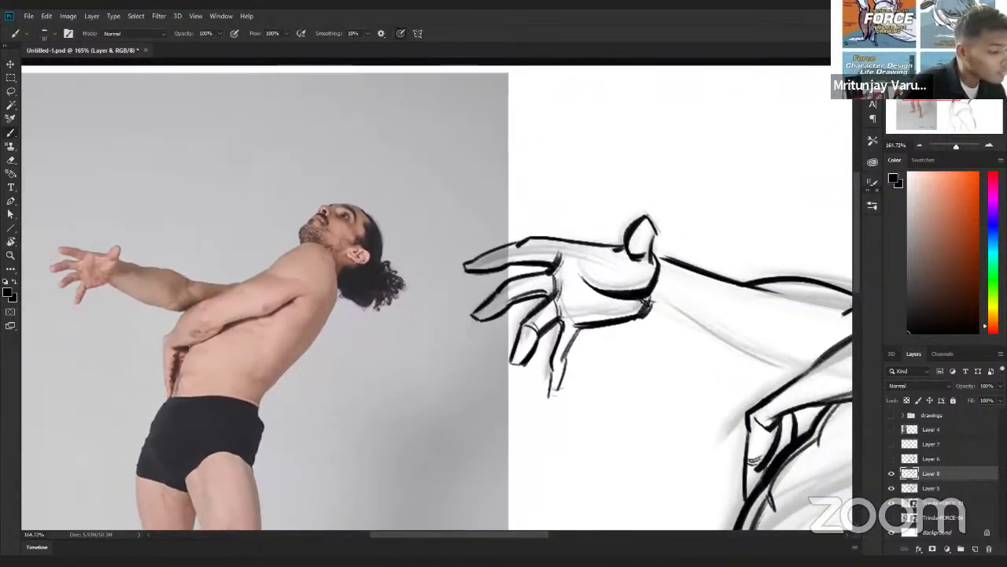
pyautogui.moveTo(647, 304); pyautogui.dragTo(740, 356)
pyautogui.hotkey('ctrl', 'z')
pyautogui.moveTo(658, 306); pyautogui.dragTo(744, 351)
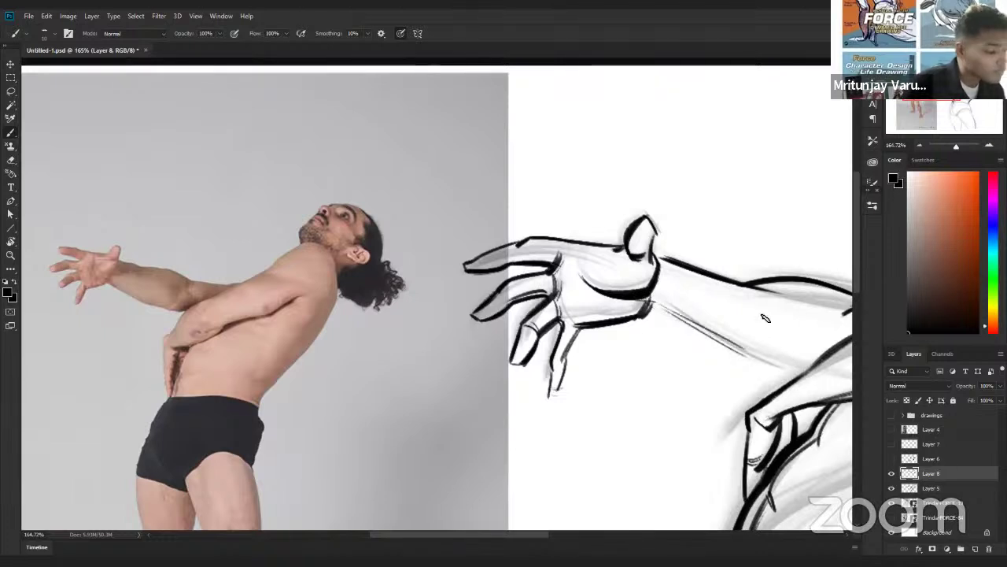
pyautogui.hotkey('ctrl', 'z')
pyautogui.hotkey('ctrl', 'z')
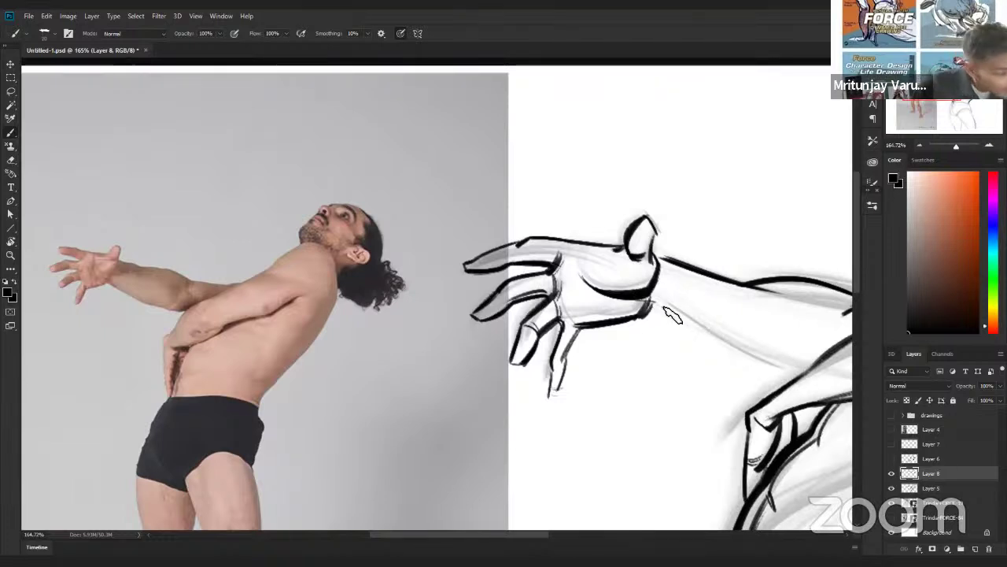
# Step: Ink a bold tapered contour along the outstretched forearm's underside, from the wrist to the crossing arm, and fit the whole canvas in view
pyautogui.moveTo(670, 314)
pyautogui.mouseDown()
pyautogui.moveTo(775, 372)
pyautogui.moveTo(649, 299)
pyautogui.moveTo(768, 368)
pyautogui.mouseUp()
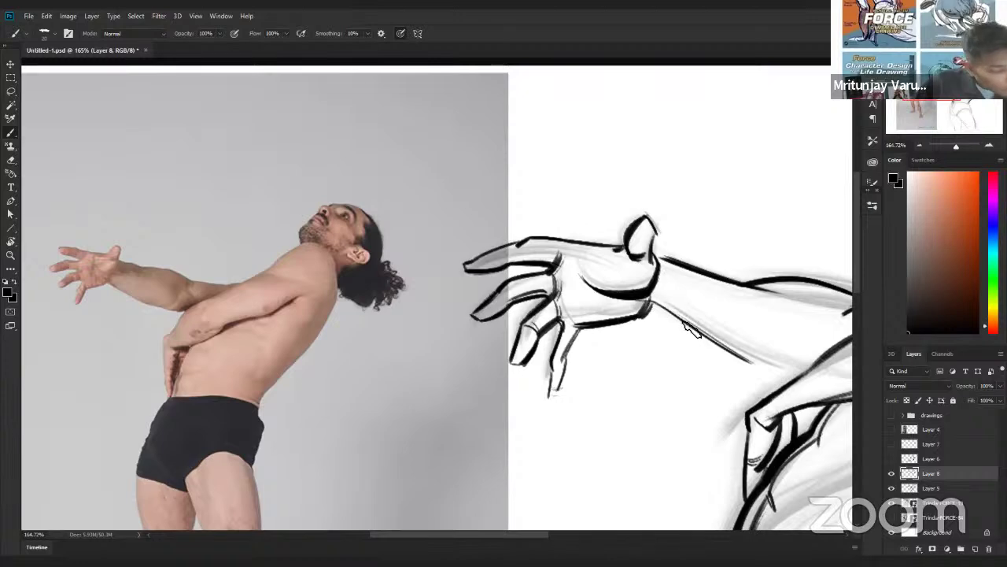
pyautogui.moveTo(668, 307); pyautogui.dragTo(800, 385)
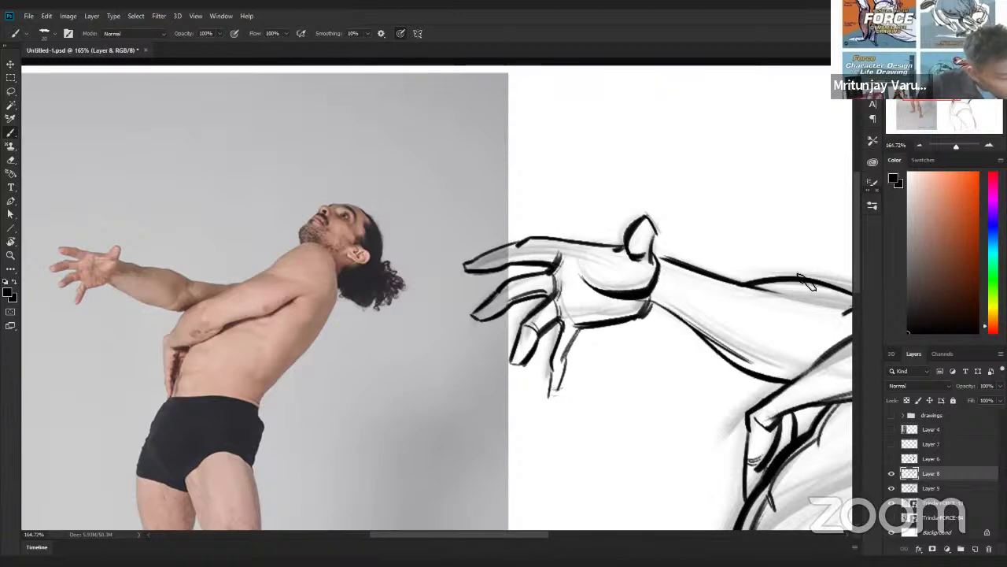
pyautogui.press('z')
pyautogui.hotkey('ctrl', '0')
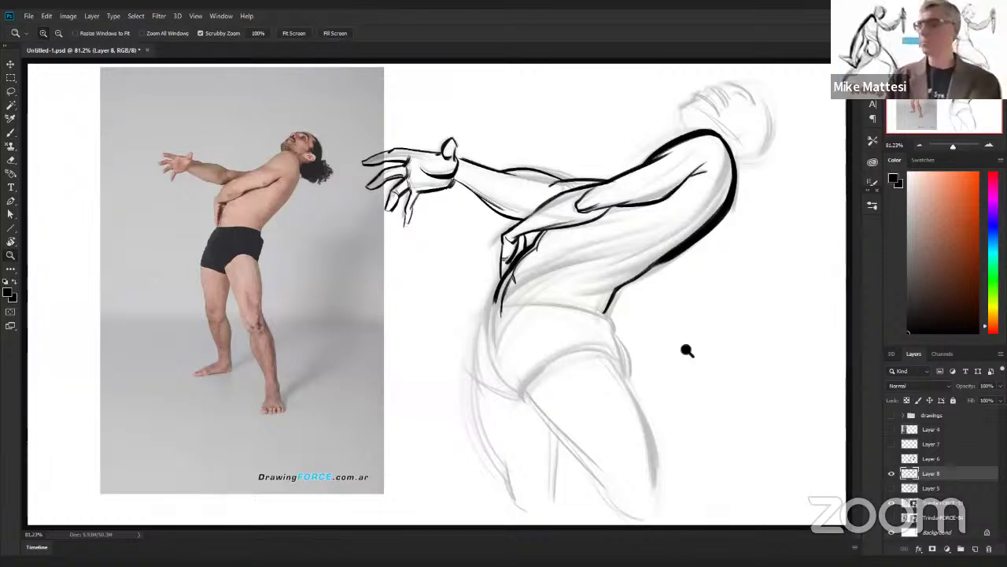
# Step: Hide the rough sketch on Layer 5, the inked drawing on Layer 8 and the reference photo layer
pyautogui.moveTo(666, 339)
pyautogui.mouseDown()
pyautogui.moveTo(582, 281)
pyautogui.moveTo(616, 267)
pyautogui.moveTo(688, 269)
pyautogui.mouseUp()
pyautogui.press('v')
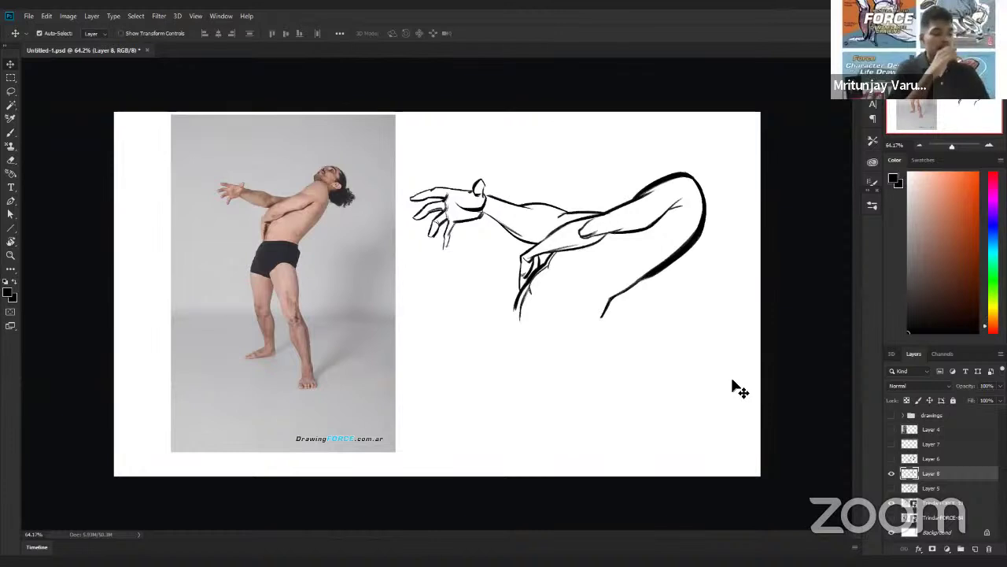
pyautogui.click(892, 473)
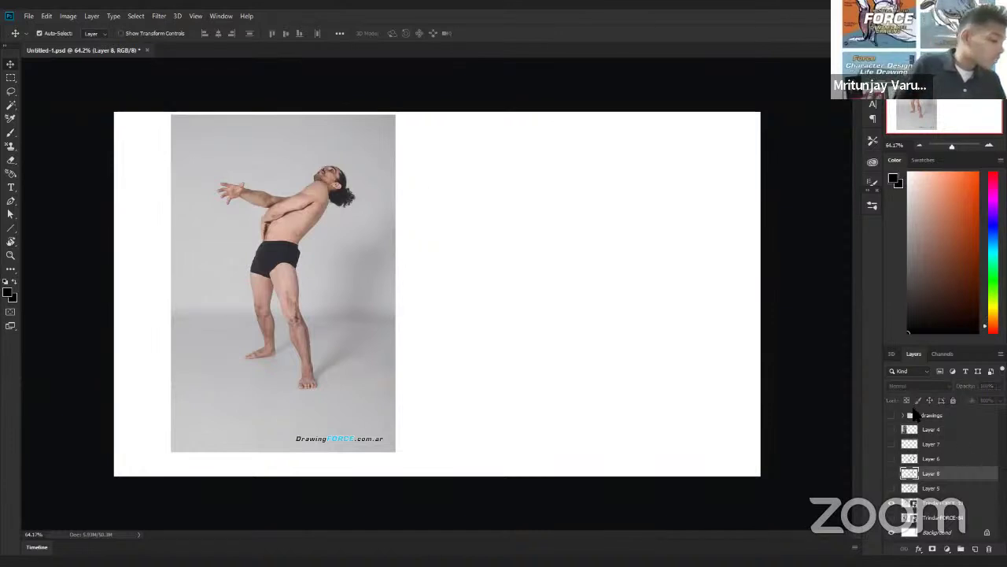
pyautogui.click(893, 504)
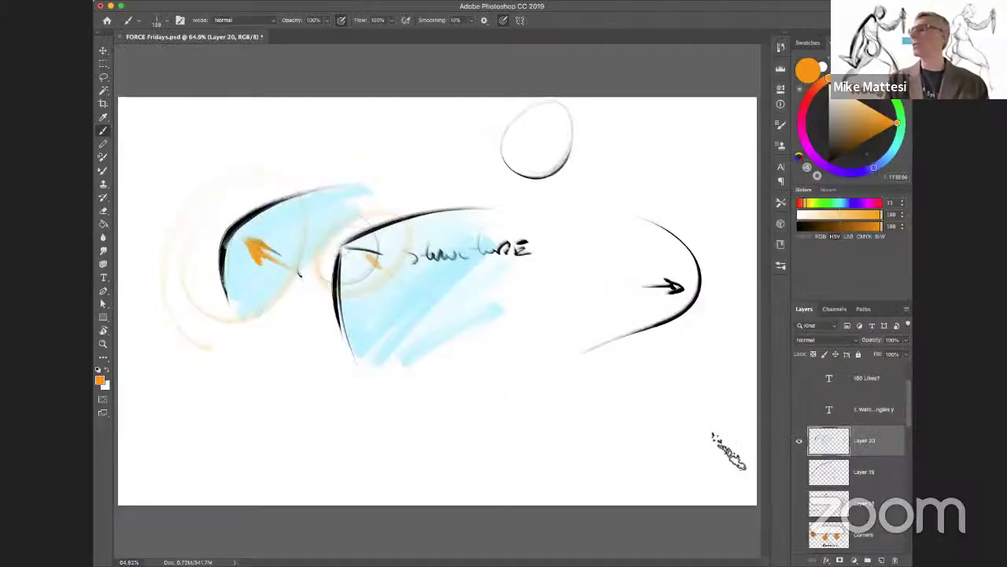
# Step: In the FORCE Fridays.psd document, hide Layer 20 and show the text layer with the numbered line-drawing tips
pyautogui.click(800, 441)
pyautogui.click(800, 410)
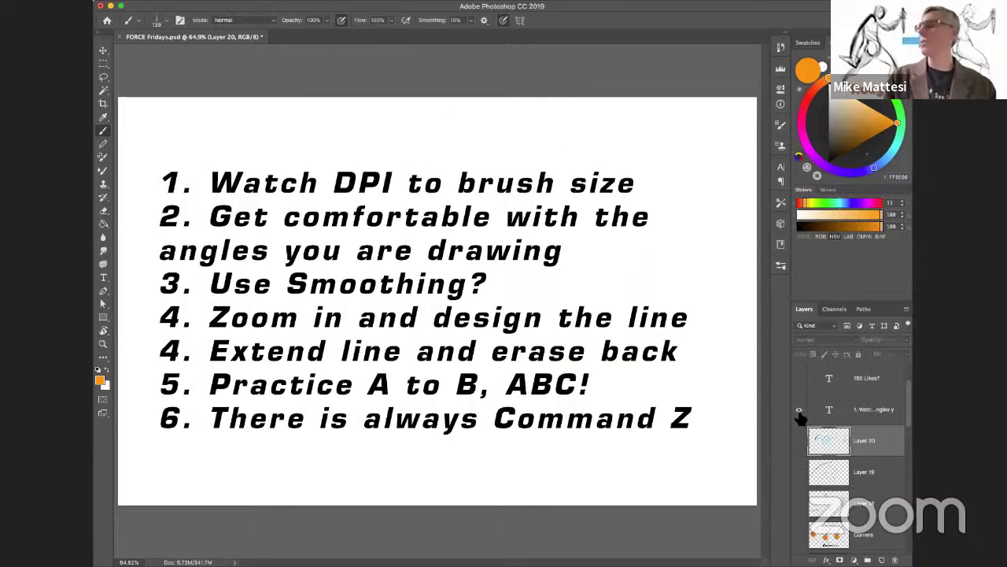
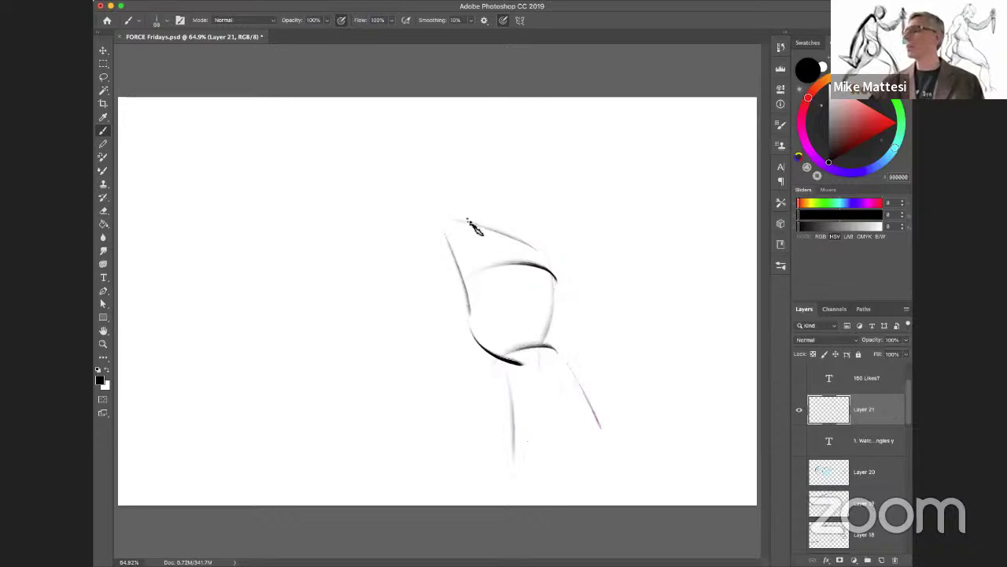
# Step: On Layer 21, draw four long parallel tapered arcs beside the small figure sketch and a small dark mark at its lower end
pyautogui.moveTo(334, 354)
pyautogui.mouseDown()
pyautogui.moveTo(445, 197)
pyautogui.moveTo(586, 137)
pyautogui.mouseUp()
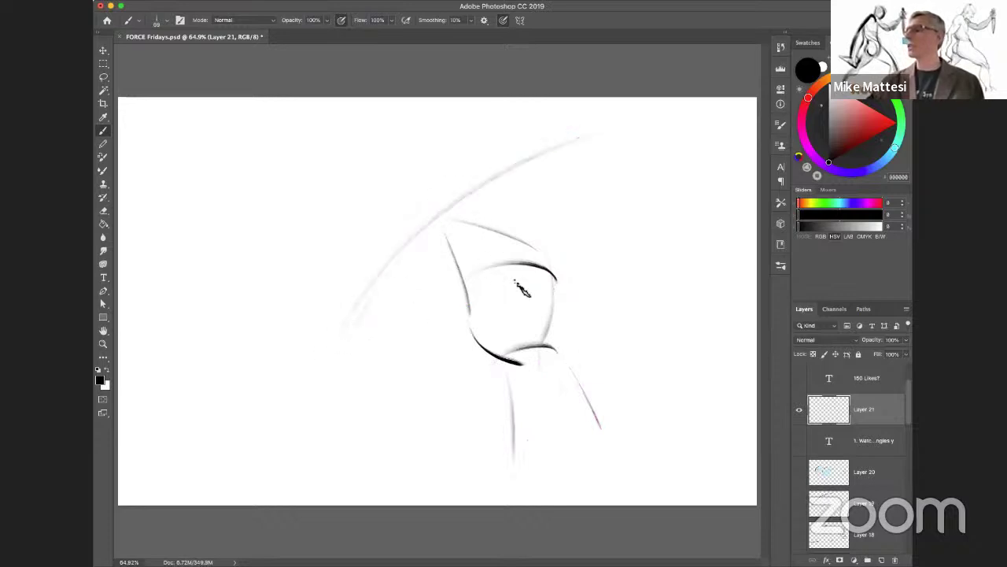
pyautogui.moveTo(533, 354); pyautogui.dragTo(540, 363)
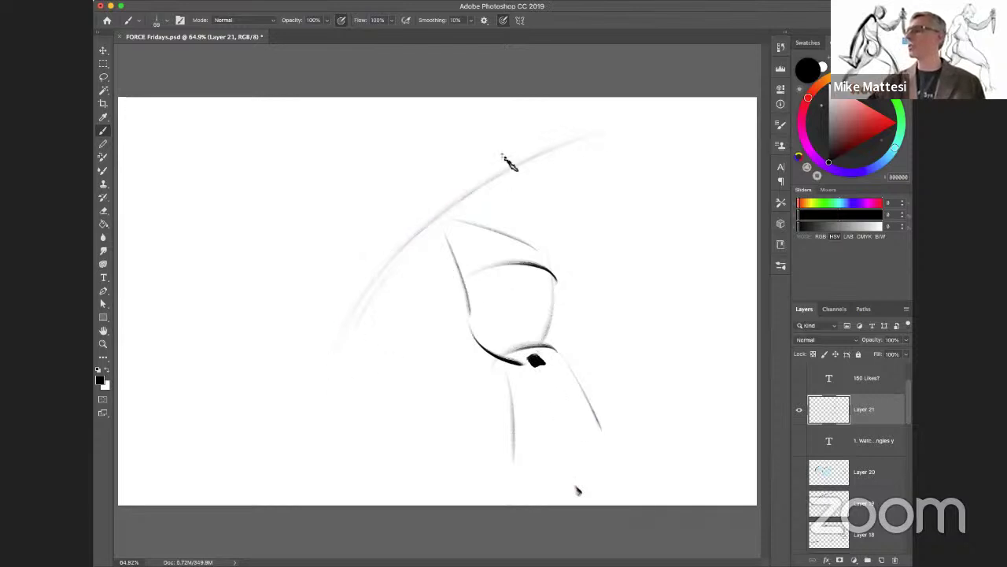
pyautogui.moveTo(473, 141); pyautogui.dragTo(282, 343)
pyautogui.moveTo(425, 148); pyautogui.dragTo(247, 359)
pyautogui.moveTo(339, 175); pyautogui.dragTo(214, 376)
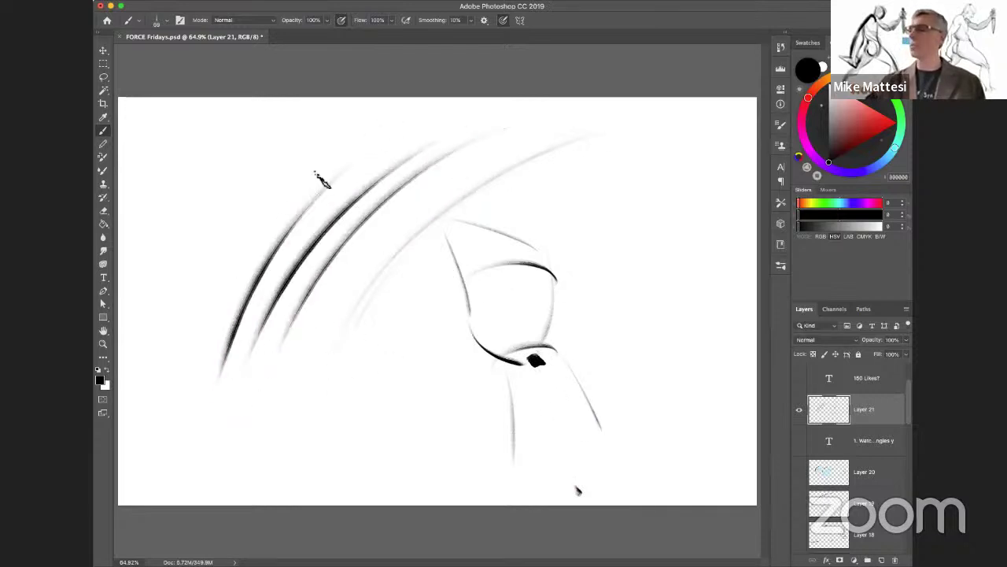
# Step: Draw two more long tapered arcs on Layer 21, one outside the parallel group and one sweeping across the figure sketch's lower part
pyautogui.moveTo(292, 181); pyautogui.dragTo(191, 401)
pyautogui.moveTo(330, 409)
pyautogui.mouseDown()
pyautogui.moveTo(513, 346)
pyautogui.moveTo(606, 236)
pyautogui.mouseUp()
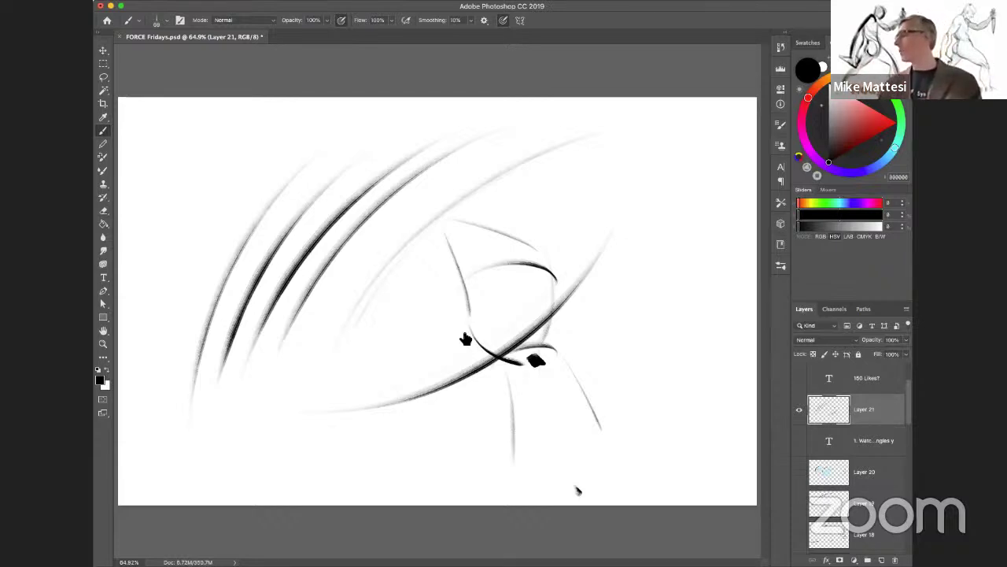
# Step: Show the numbered line-drawing tips text layer in place of Layer 21 and set the brush smoothing to 10%
pyautogui.click(800, 409)
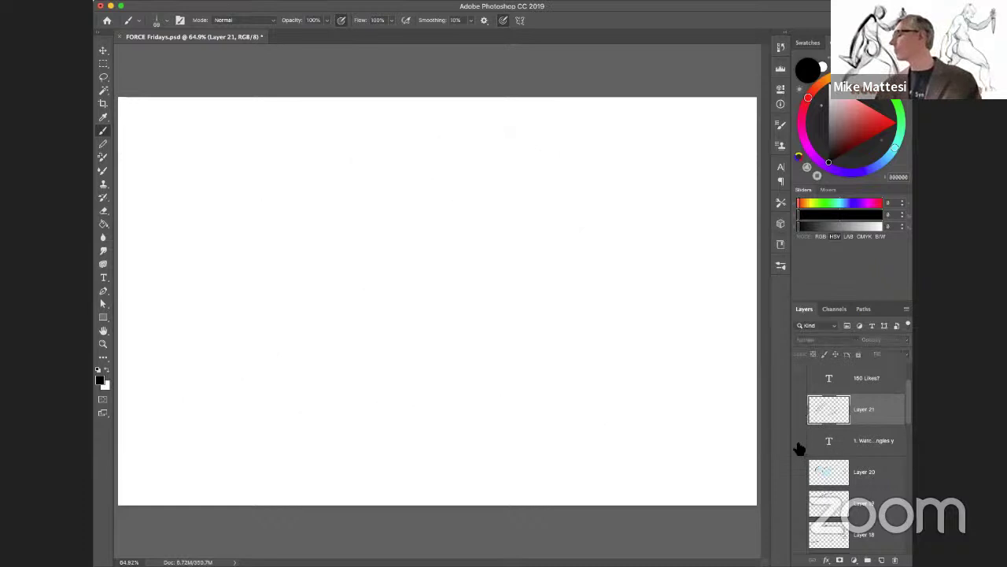
pyautogui.click(799, 442)
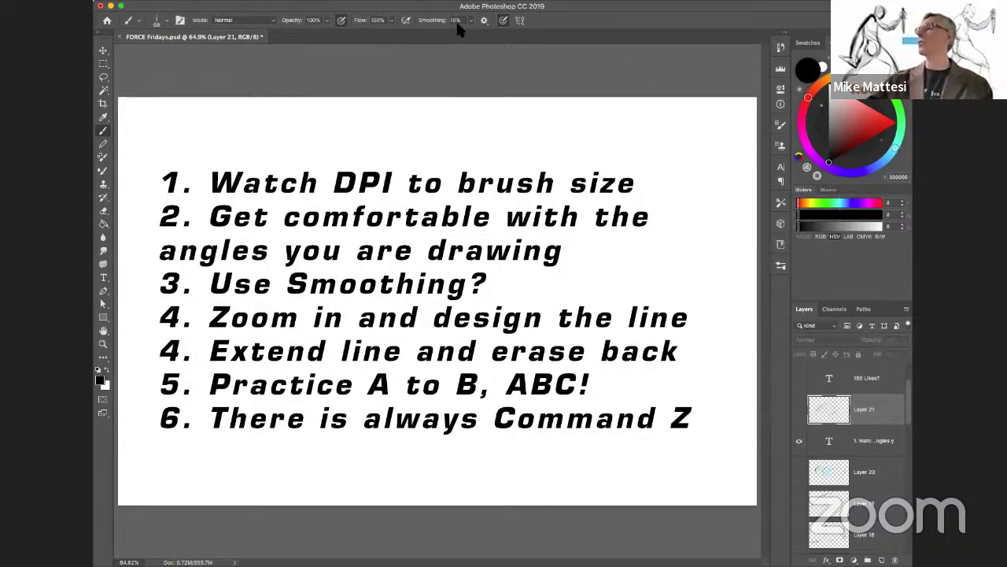
pyautogui.write('10')
pyautogui.press('Return')
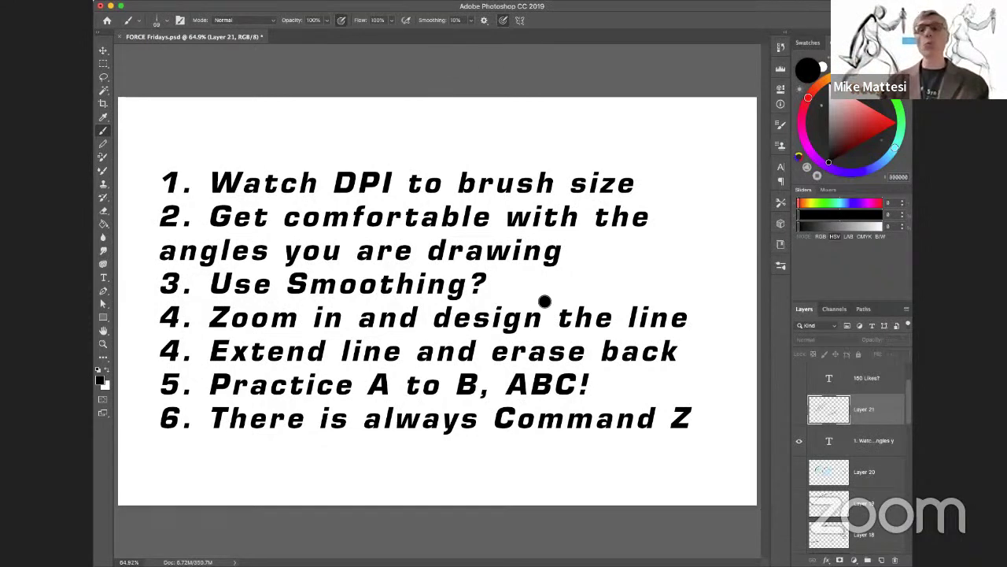
# Step: Hide the tips text layer and add a new layer above Layer 21
pyautogui.click(799, 441)
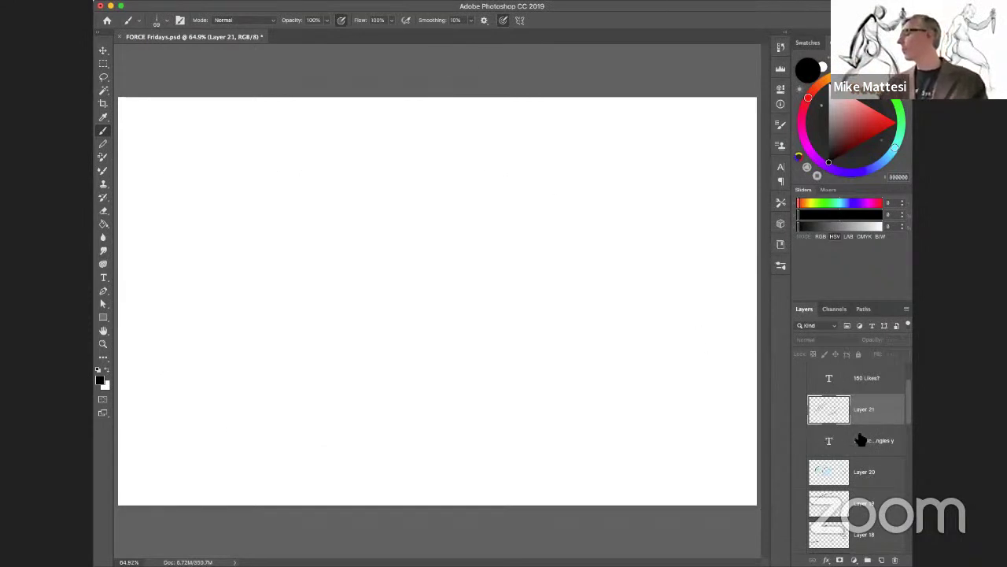
pyautogui.click(882, 559)
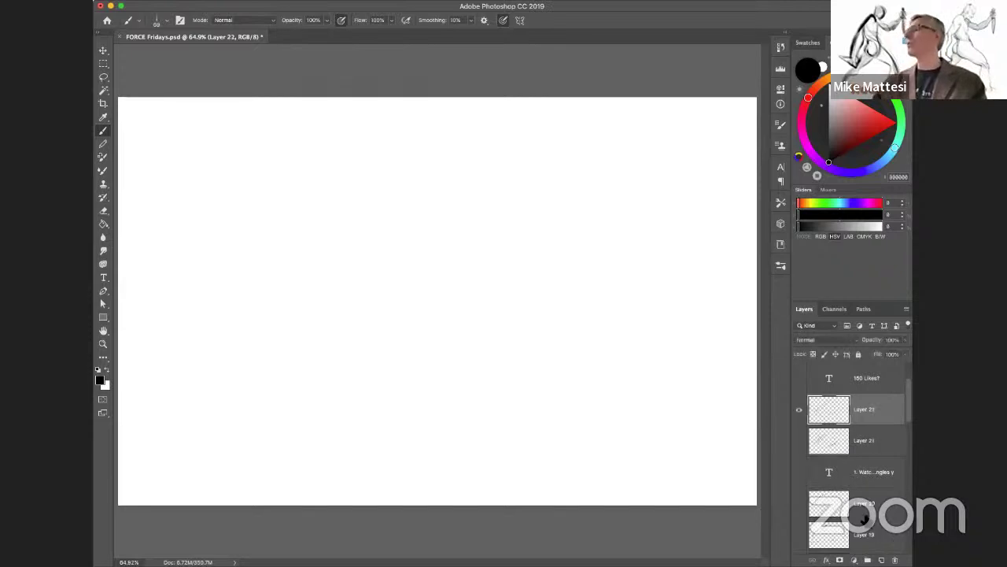
# Step: Set the brush smoothing to 100% and draw a long winding S-curve with a smaller wavy stroke beside it
pyautogui.moveTo(472, 21); pyautogui.dragTo(511, 32)
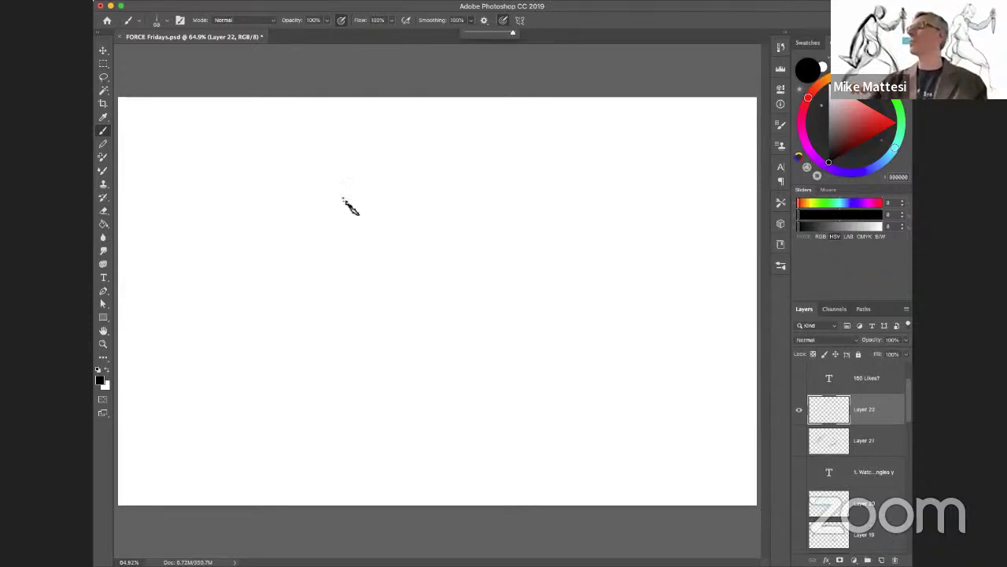
pyautogui.moveTo(354, 163)
pyautogui.mouseDown()
pyautogui.moveTo(312, 251)
pyautogui.moveTo(324, 307)
pyautogui.moveTo(358, 323)
pyautogui.moveTo(381, 314)
pyautogui.moveTo(453, 193)
pyautogui.moveTo(583, 217)
pyautogui.moveTo(590, 257)
pyautogui.moveTo(566, 316)
pyautogui.moveTo(398, 343)
pyautogui.moveTo(347, 447)
pyautogui.moveTo(407, 456)
pyautogui.moveTo(487, 386)
pyautogui.moveTo(592, 367)
pyautogui.moveTo(611, 407)
pyautogui.moveTo(592, 457)
pyautogui.mouseUp()
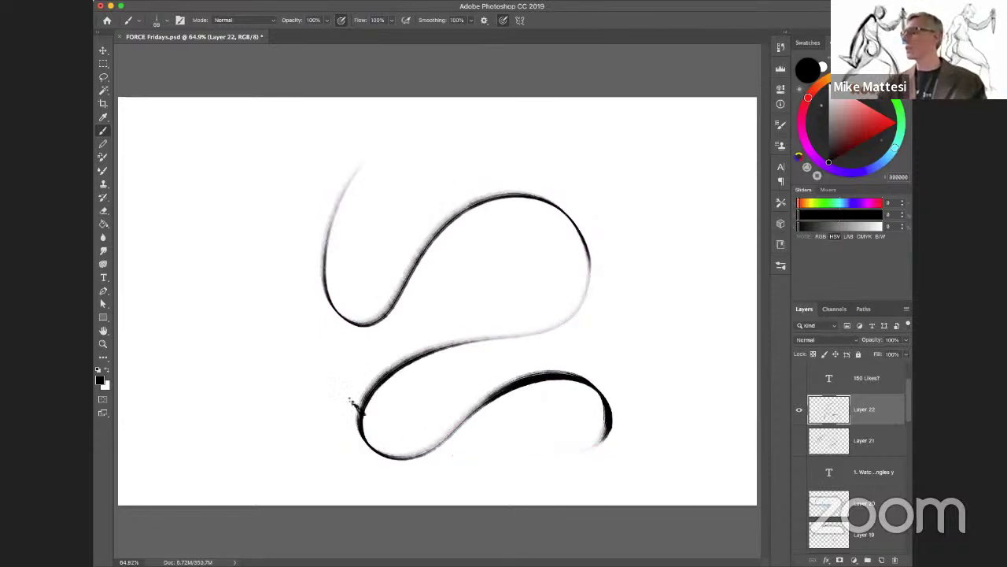
pyautogui.moveTo(218, 277)
pyautogui.mouseDown()
pyautogui.moveTo(243, 376)
pyautogui.moveTo(263, 371)
pyautogui.moveTo(268, 333)
pyautogui.moveTo(284, 321)
pyautogui.moveTo(302, 354)
pyautogui.mouseUp()
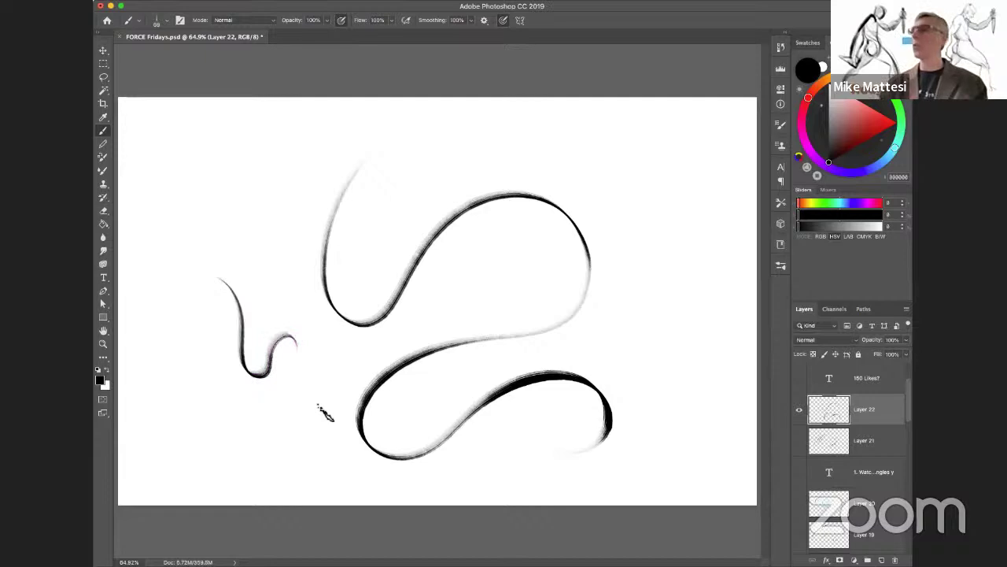
# Step: Set the brush smoothing to 11% and show the numbered tips text layer in place of Layer 22
pyautogui.click(470, 20)
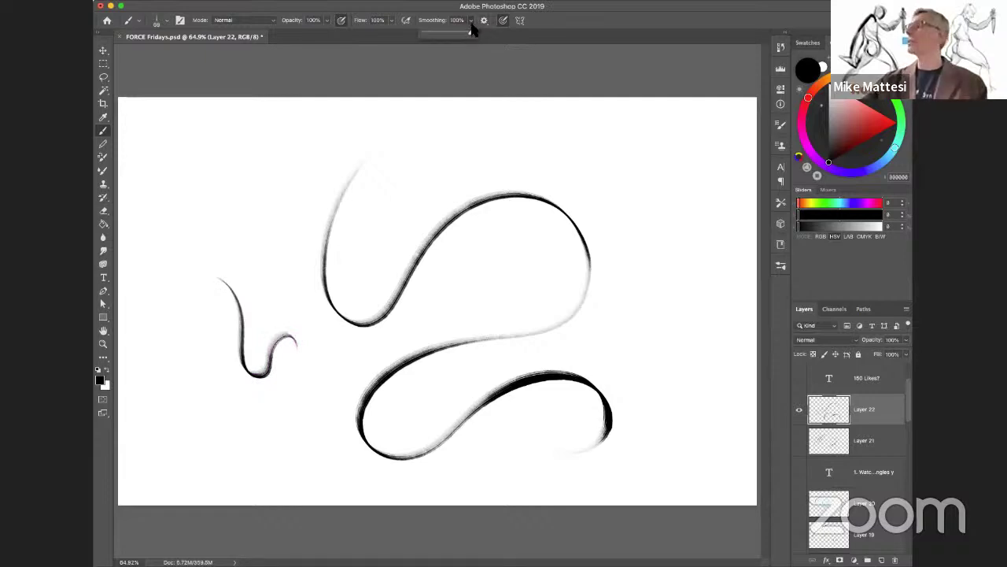
pyautogui.moveTo(470, 35); pyautogui.dragTo(430, 41)
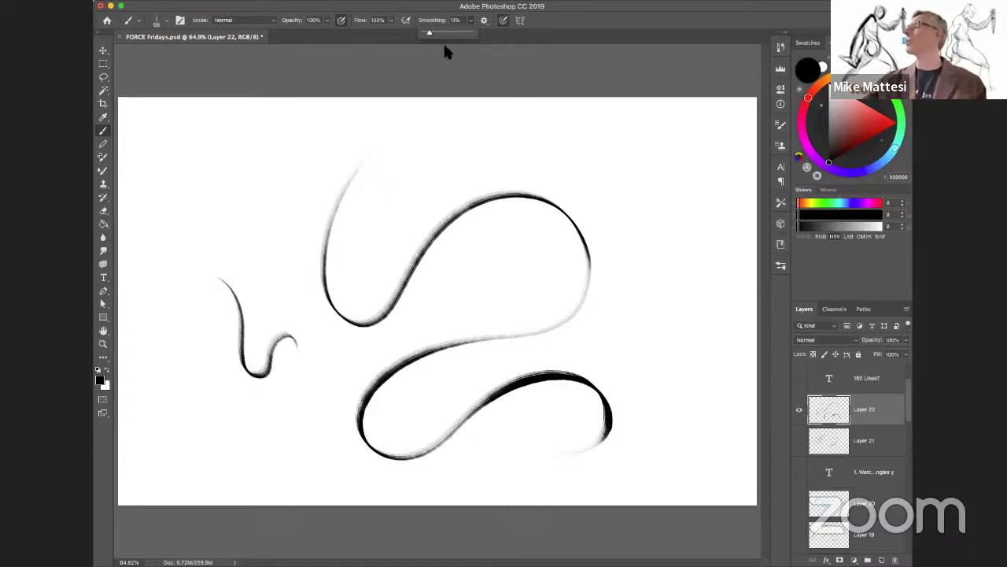
pyautogui.click(798, 410)
pyautogui.click(798, 472)
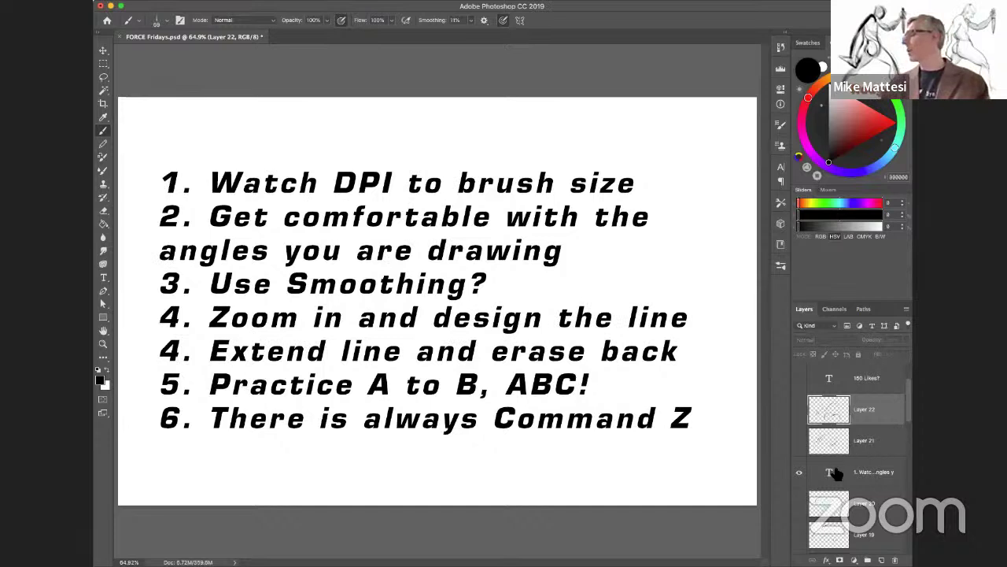
# Step: Hide the tips text layer and add a new layer between Layer 21 and Layer 22
pyautogui.click(798, 472)
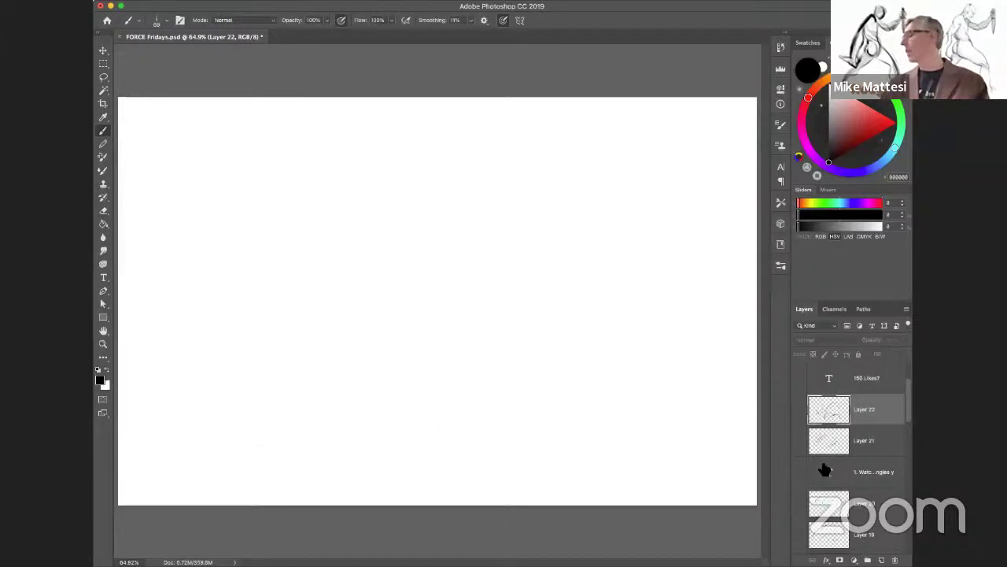
pyautogui.click(887, 443)
pyautogui.moveTo(866, 441); pyautogui.dragTo(881, 560)
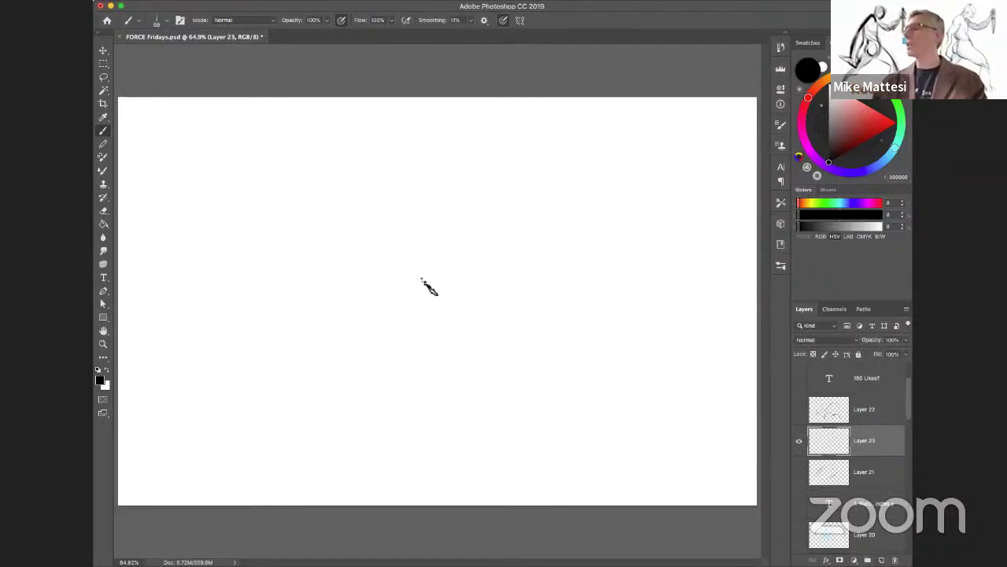
# Step: Place two short dark marks diagonally apart on Layer 23 as the end points for a practice line
pyautogui.moveTo(456, 255); pyautogui.dragTo(453, 263)
pyautogui.click(545, 214)
pyautogui.click(343, 385)
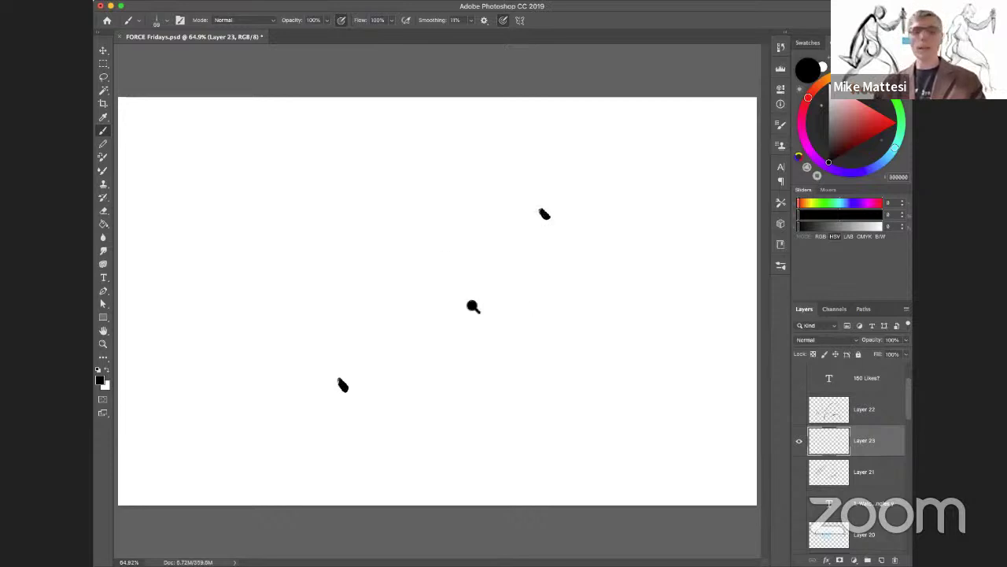
# Step: Draw an arc connecting the two end marks and build up its thickness with overlapping strokes along its length
pyautogui.press('z')
pyautogui.moveTo(483, 304); pyautogui.dragTo(545, 268)
pyautogui.press('b')
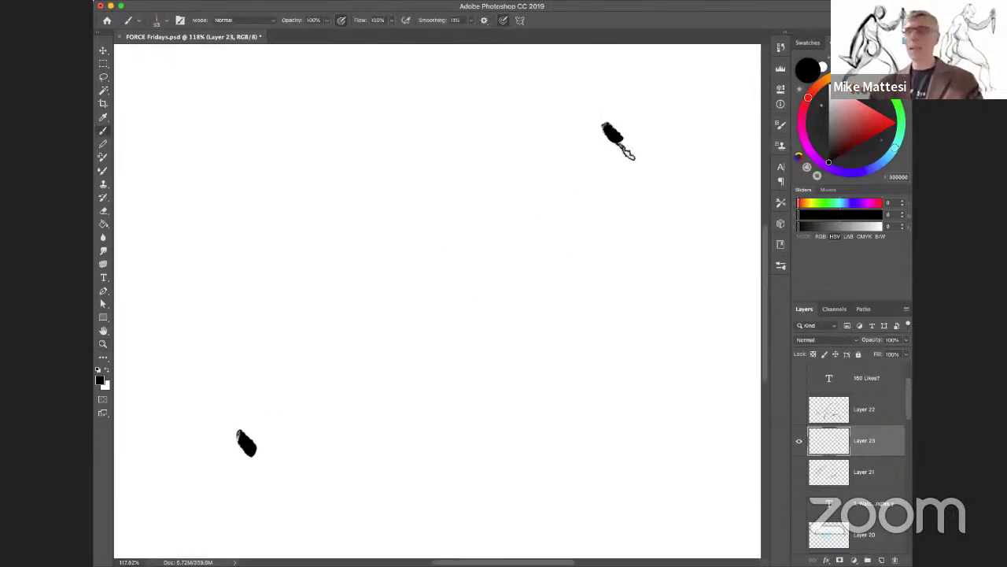
pyautogui.moveTo(606, 126)
pyautogui.mouseDown()
pyautogui.moveTo(348, 239)
pyautogui.moveTo(475, 167)
pyautogui.moveTo(598, 118)
pyautogui.moveTo(536, 132)
pyautogui.moveTo(292, 315)
pyautogui.moveTo(399, 192)
pyautogui.moveTo(321, 274)
pyautogui.moveTo(242, 426)
pyautogui.moveTo(247, 439)
pyautogui.moveTo(324, 277)
pyautogui.moveTo(247, 439)
pyautogui.moveTo(383, 211)
pyautogui.moveTo(379, 228)
pyautogui.moveTo(330, 275)
pyautogui.moveTo(613, 116)
pyautogui.moveTo(409, 204)
pyautogui.moveTo(610, 117)
pyautogui.moveTo(520, 140)
pyautogui.moveTo(581, 124)
pyautogui.moveTo(296, 303)
pyautogui.moveTo(526, 145)
pyautogui.moveTo(468, 155)
pyautogui.moveTo(354, 263)
pyautogui.moveTo(604, 126)
pyautogui.moveTo(400, 197)
pyautogui.moveTo(463, 179)
pyautogui.mouseUp()
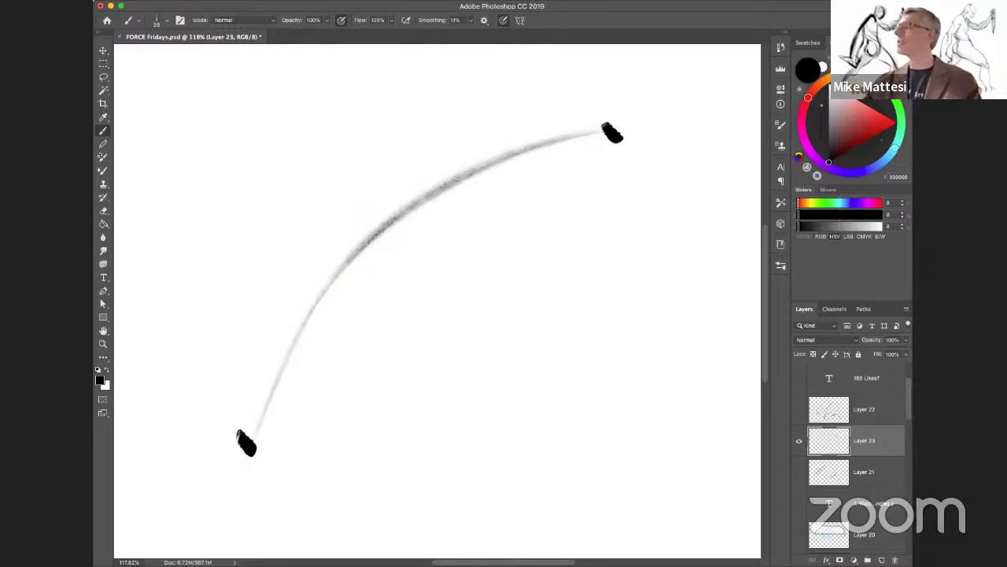
pyautogui.moveTo(543, 143)
pyautogui.mouseDown()
pyautogui.moveTo(601, 133)
pyautogui.moveTo(528, 144)
pyautogui.moveTo(366, 237)
pyautogui.moveTo(588, 132)
pyautogui.moveTo(381, 219)
pyautogui.moveTo(598, 132)
pyautogui.moveTo(448, 186)
pyautogui.moveTo(596, 132)
pyautogui.moveTo(386, 228)
pyautogui.moveTo(560, 141)
pyautogui.moveTo(525, 146)
pyautogui.moveTo(323, 289)
pyautogui.moveTo(559, 144)
pyautogui.moveTo(396, 223)
pyautogui.moveTo(465, 180)
pyautogui.moveTo(350, 260)
pyautogui.moveTo(414, 191)
pyautogui.moveTo(306, 318)
pyautogui.moveTo(382, 214)
pyautogui.moveTo(272, 382)
pyautogui.moveTo(336, 265)
pyautogui.moveTo(277, 361)
pyautogui.moveTo(286, 324)
pyautogui.moveTo(252, 436)
pyautogui.mouseUp()
pyautogui.moveTo(252, 437)
pyautogui.mouseDown()
pyautogui.moveTo(287, 326)
pyautogui.moveTo(329, 278)
pyautogui.mouseUp()
pyautogui.moveTo(329, 279); pyautogui.dragTo(262, 441)
pyautogui.moveTo(274, 382)
pyautogui.mouseDown()
pyautogui.moveTo(292, 334)
pyautogui.moveTo(315, 389)
pyautogui.mouseUp()
# Step: Draw a single-stroke tapered arc parallel to the built-up one and thicken the middle of the first arc
pyautogui.moveTo(354, 449); pyautogui.dragTo(705, 175)
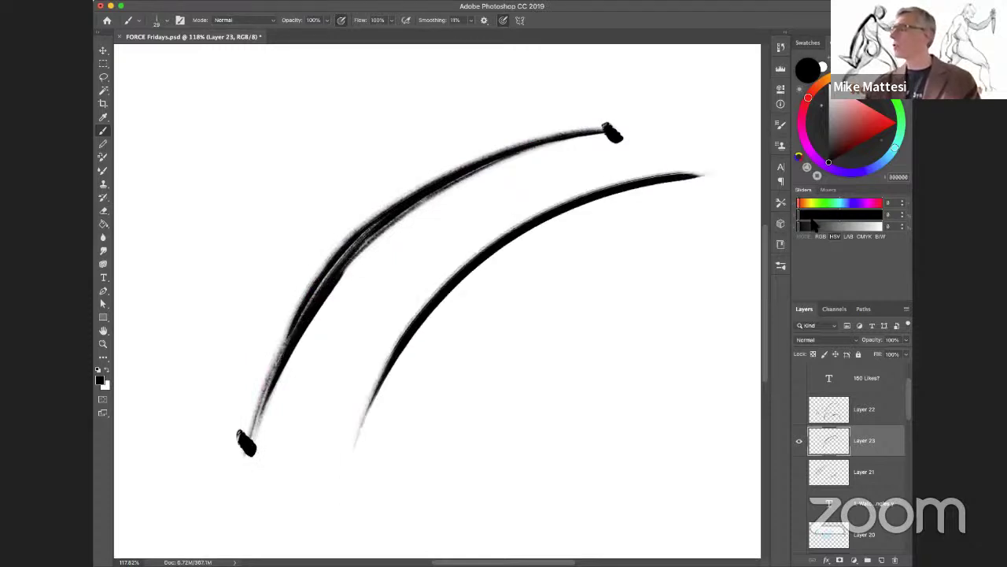
pyautogui.moveTo(472, 172)
pyautogui.mouseDown()
pyautogui.moveTo(364, 246)
pyautogui.moveTo(350, 267)
pyautogui.mouseUp()
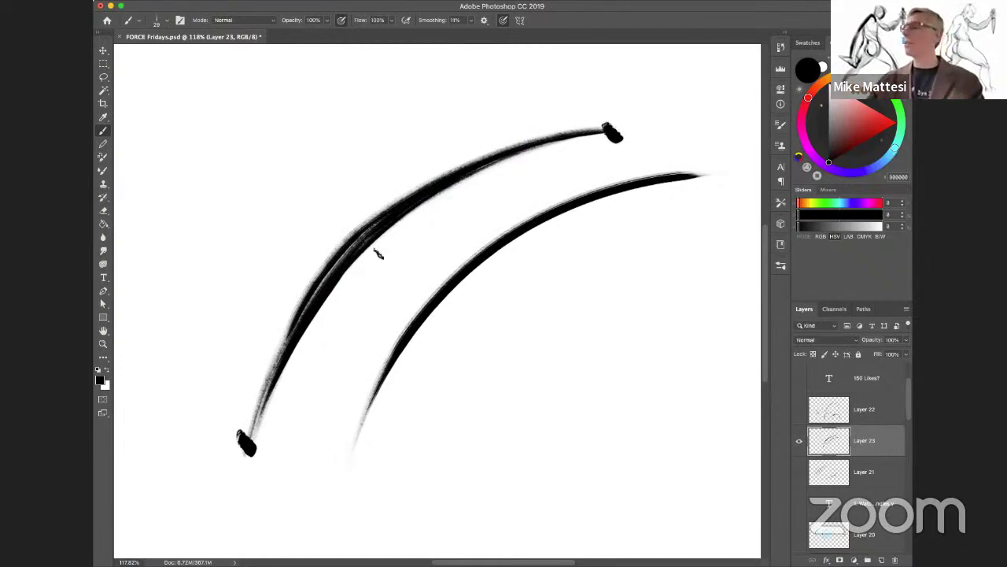
# Step: Zoom in on the built-up arc and draw a short, faint parallel arc outside its curve with light repeated strokes
pyautogui.press('z')
pyautogui.moveTo(375, 269)
pyautogui.mouseDown()
pyautogui.moveTo(413, 243)
pyautogui.moveTo(407, 275)
pyautogui.moveTo(485, 355)
pyautogui.moveTo(461, 367)
pyautogui.moveTo(465, 347)
pyautogui.mouseUp()
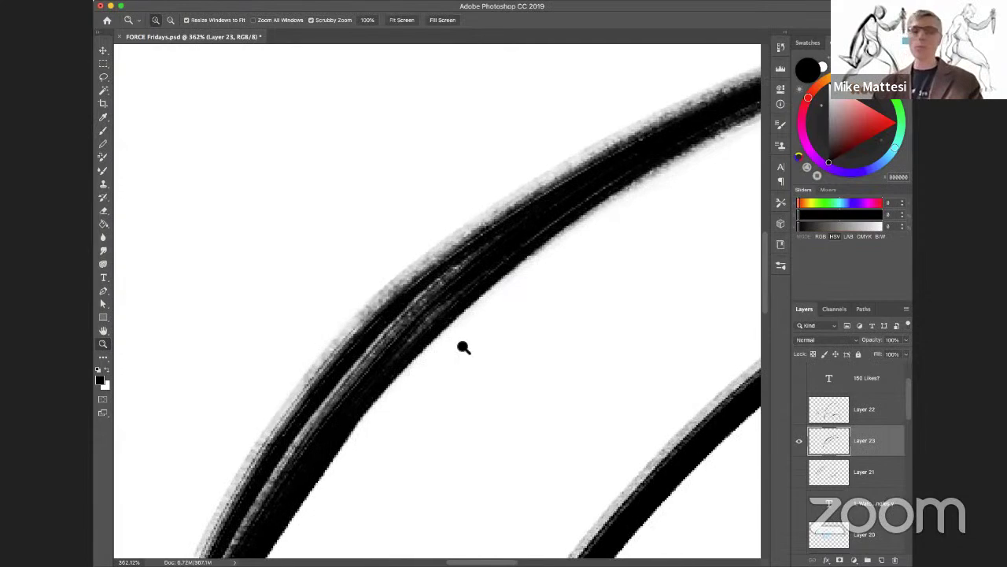
pyautogui.press('b')
pyautogui.moveTo(441, 157); pyautogui.dragTo(216, 429)
pyautogui.moveTo(472, 144); pyautogui.dragTo(168, 522)
pyautogui.moveTo(535, 109); pyautogui.dragTo(162, 492)
pyautogui.moveTo(487, 119)
pyautogui.mouseDown()
pyautogui.moveTo(185, 445)
pyautogui.moveTo(431, 150)
pyautogui.mouseUp()
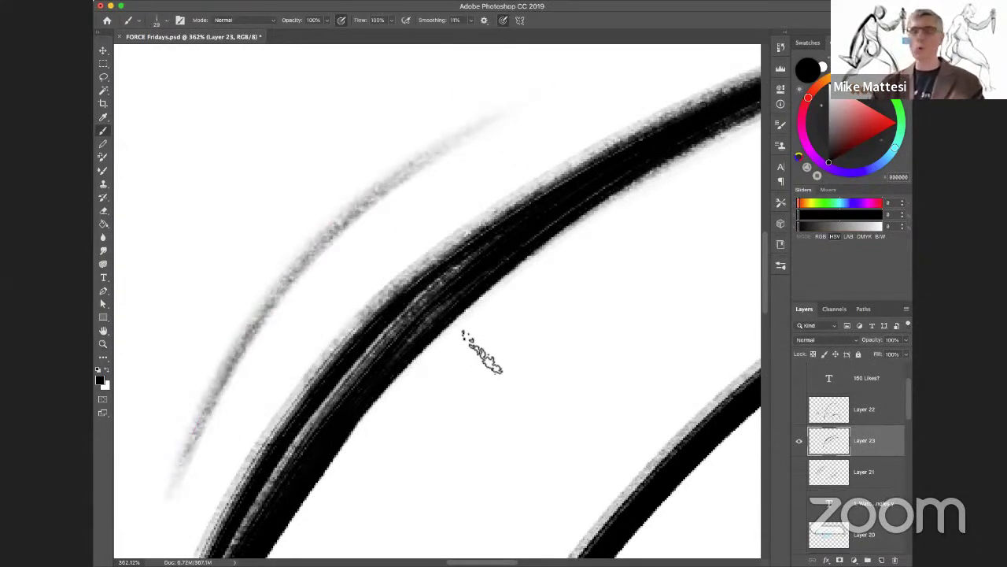
# Step: Hide Layer 23 and show the numbered tips text layer with the whole canvas in view
pyautogui.press('z')
pyautogui.moveTo(462, 360); pyautogui.dragTo(376, 337)
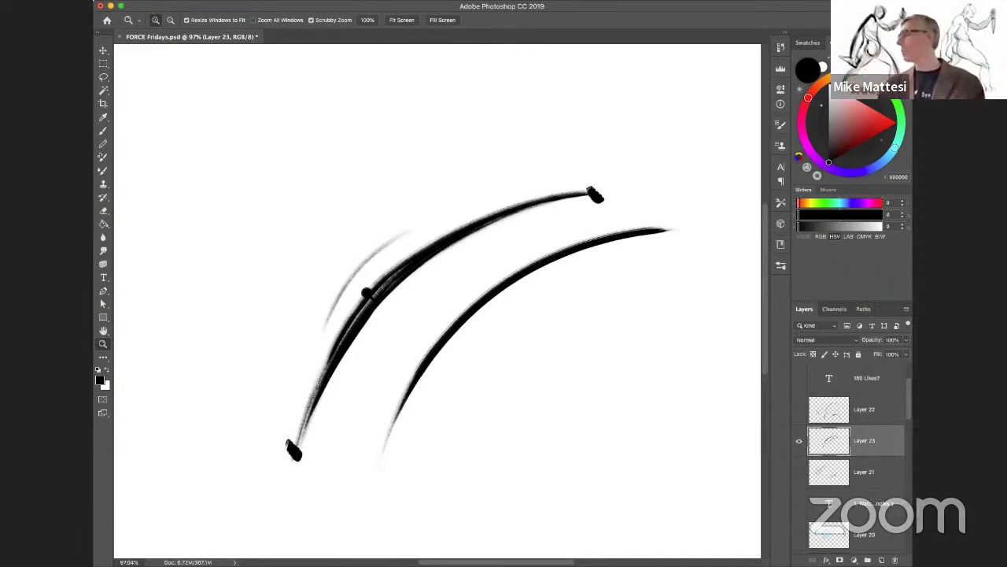
pyautogui.click(799, 440)
pyautogui.click(799, 504)
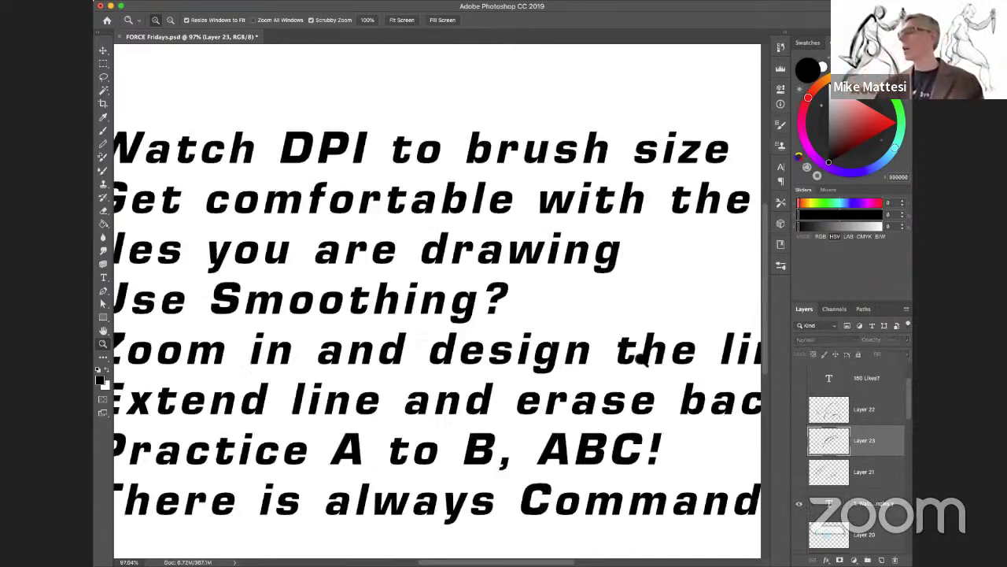
pyautogui.scroll(-3, 551, 339)
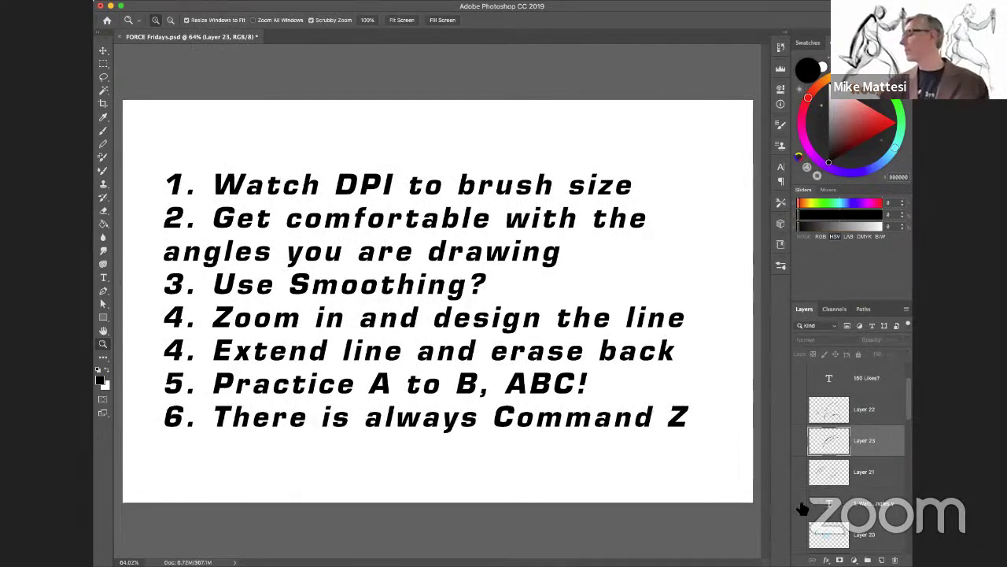
# Step: Hide the tips text layer and add a new layer directly above it
pyautogui.click(801, 506)
pyautogui.click(874, 501)
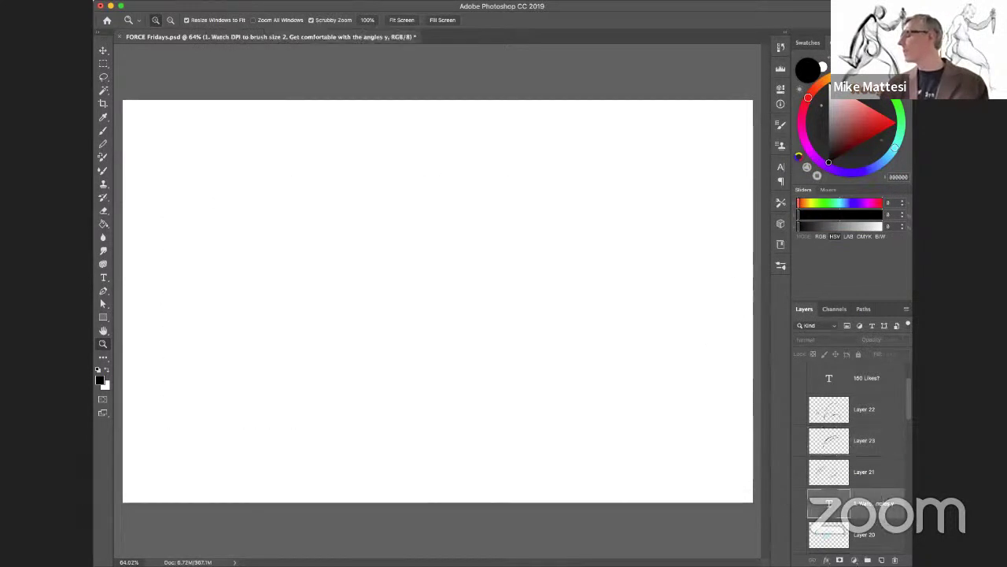
pyautogui.rightClick(416, 319)
pyautogui.click(455, 305)
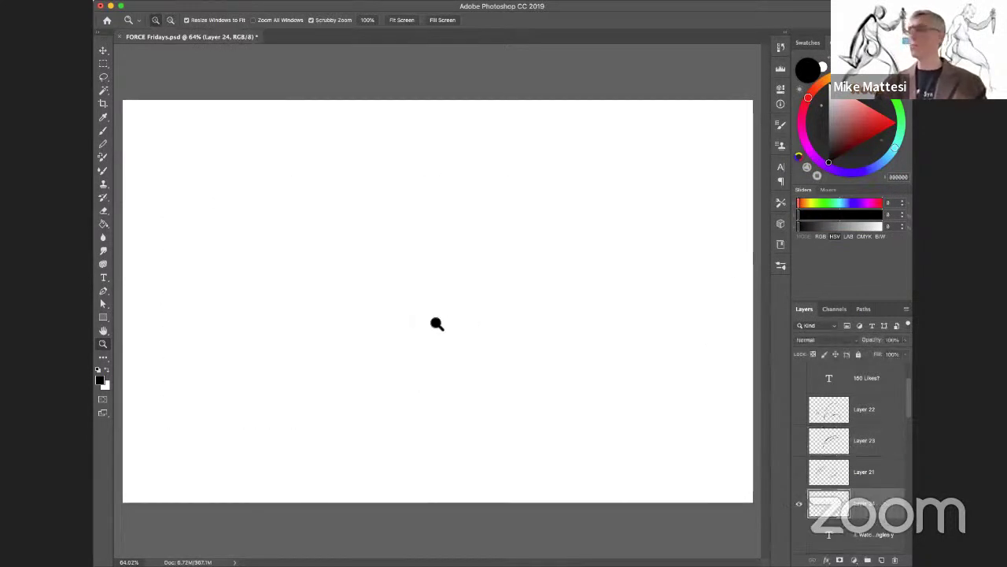
# Step: Draw two long tapered arcs that cross on Layer 24, and erase their overshooting ends back to a clean corner
pyautogui.press('b')
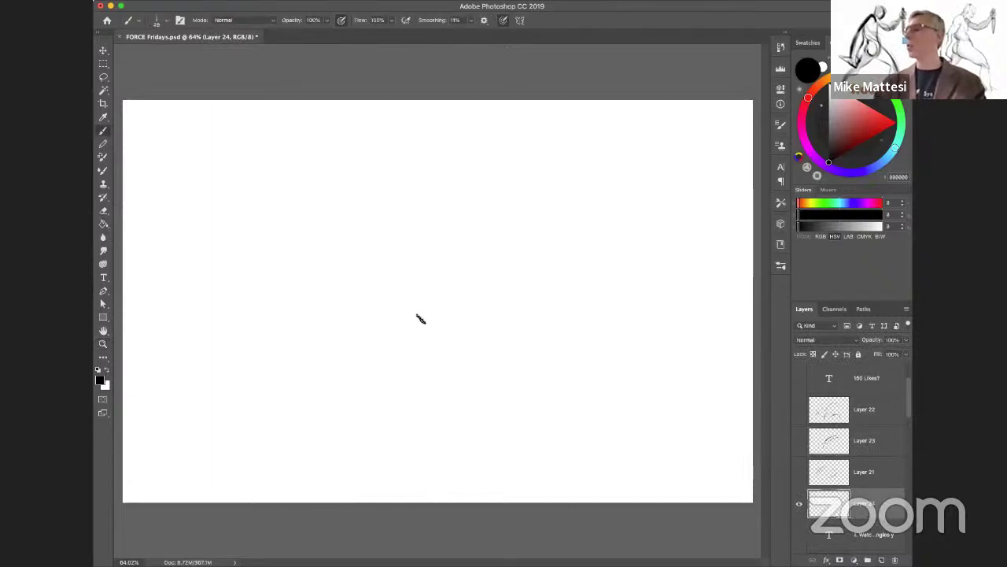
pyautogui.rightClick(417, 319)
pyautogui.click(440, 306)
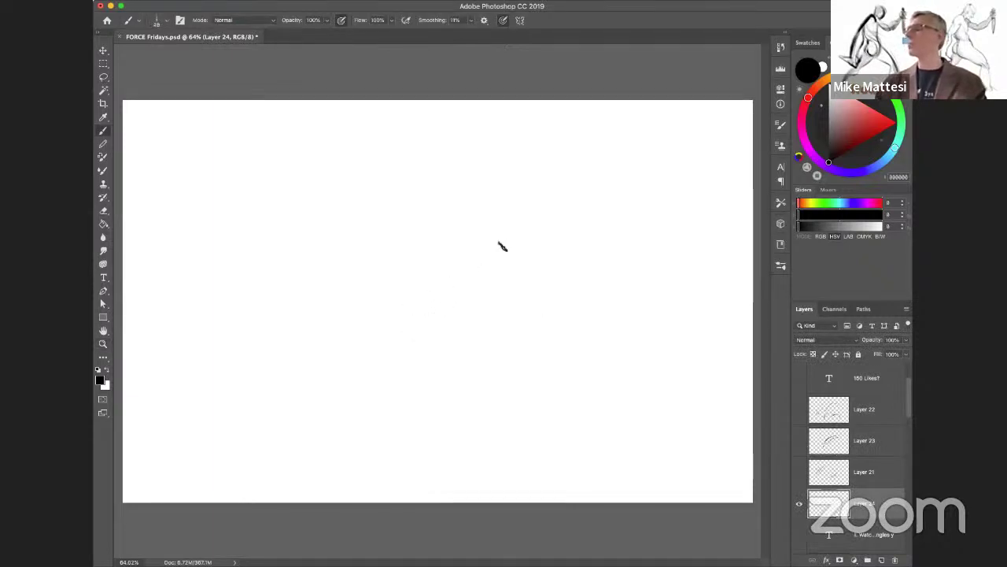
pyautogui.moveTo(551, 214); pyautogui.dragTo(277, 391)
pyautogui.moveTo(289, 256)
pyautogui.mouseDown()
pyautogui.moveTo(343, 402)
pyautogui.moveTo(410, 450)
pyautogui.mouseUp()
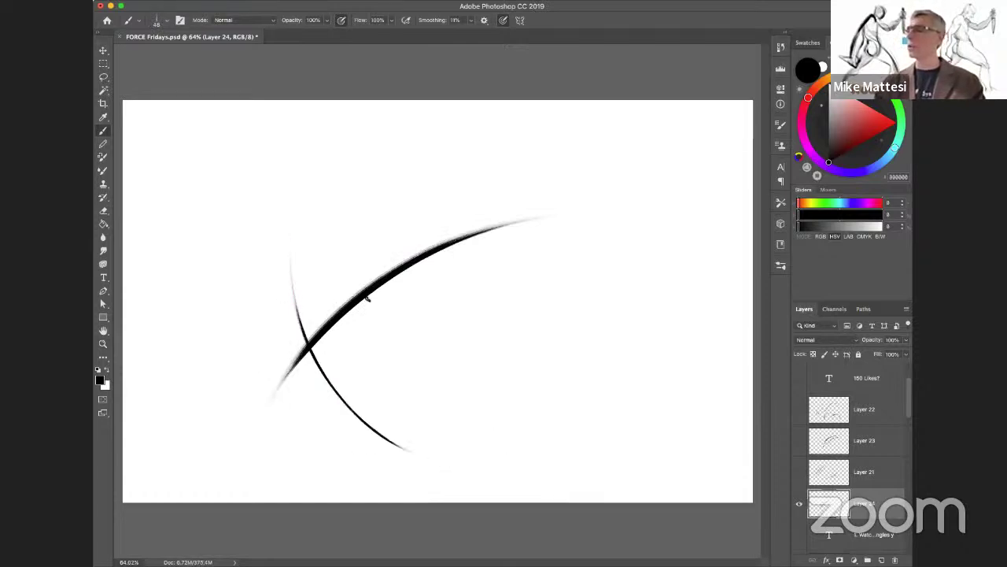
pyautogui.moveTo(288, 409)
pyautogui.mouseDown()
pyautogui.moveTo(277, 338)
pyautogui.moveTo(308, 401)
pyautogui.mouseUp()
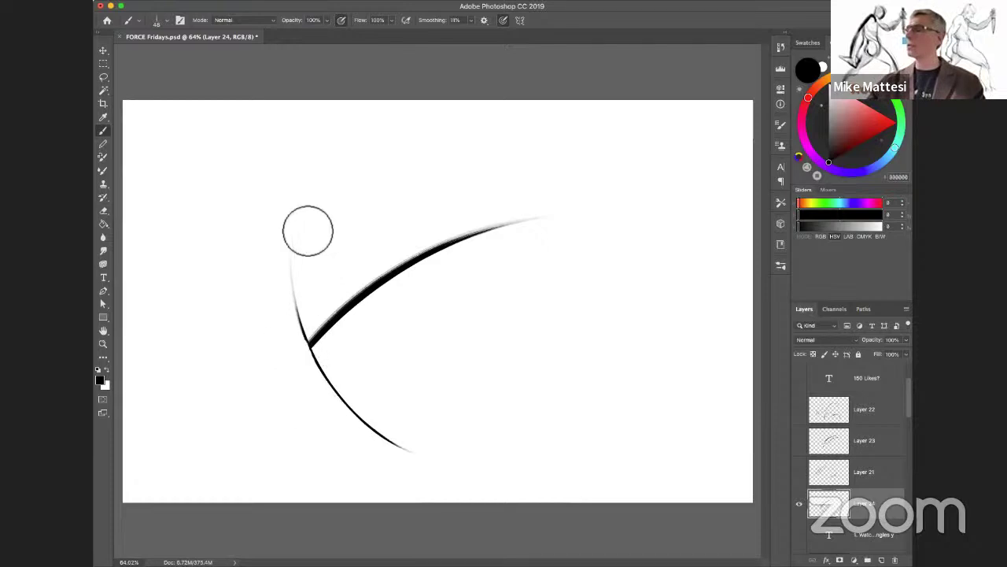
pyautogui.moveTo(307, 345)
pyautogui.mouseDown()
pyautogui.moveTo(306, 204)
pyautogui.moveTo(301, 326)
pyautogui.mouseUp()
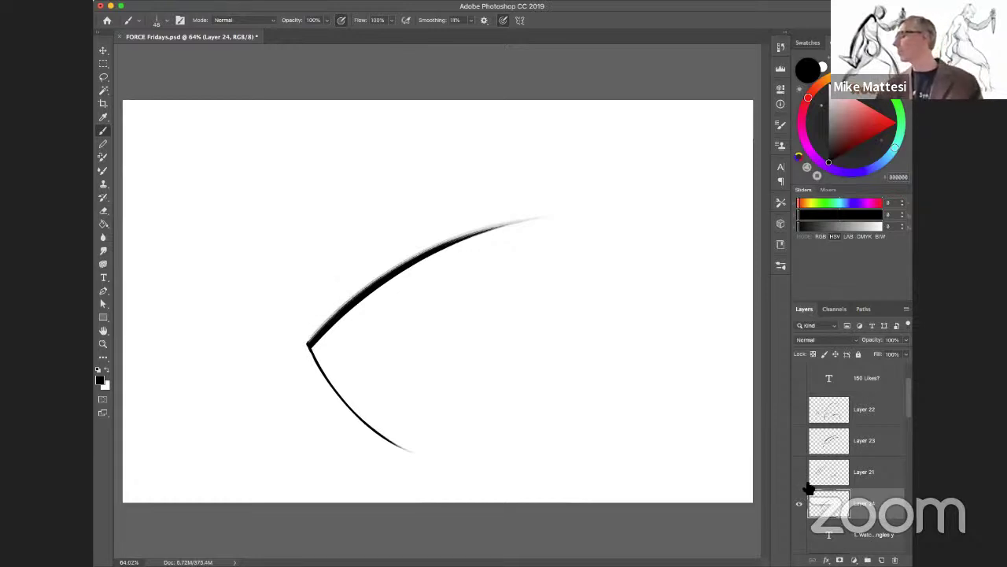
# Step: Hide Layer 24 and show the numbered tips text layer
pyautogui.click(799, 503)
pyautogui.click(799, 534)
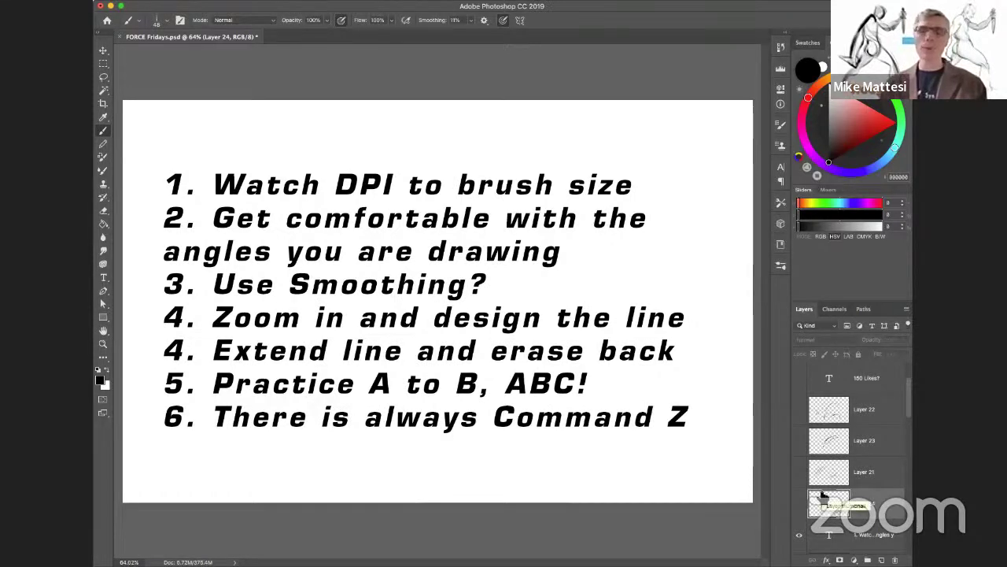
# Step: Hide the tips text layer and add a new layer above Layer 24
pyautogui.click(799, 534)
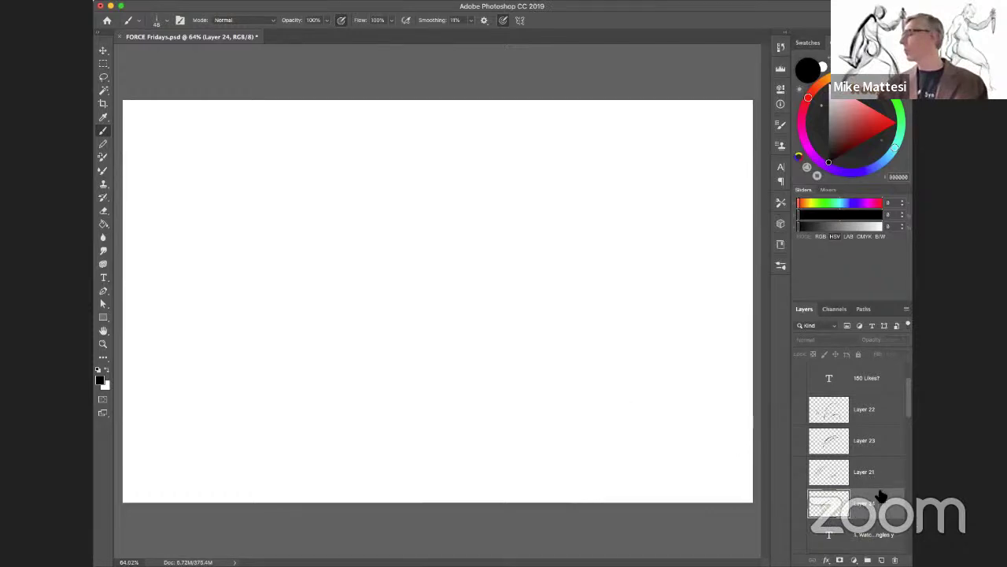
pyautogui.click(881, 560)
# Step: Try five sweeping practice arcs on Layer 25, undoing each one before drawing the next
pyautogui.moveTo(319, 397)
pyautogui.mouseDown()
pyautogui.moveTo(504, 236)
pyautogui.moveTo(606, 214)
pyautogui.mouseUp()
pyautogui.press('super+z')
pyautogui.moveTo(326, 371); pyautogui.dragTo(561, 191)
pyautogui.press('super+z')
pyautogui.moveTo(353, 351)
pyautogui.mouseDown()
pyautogui.moveTo(480, 230)
pyautogui.moveTo(669, 360)
pyautogui.mouseUp()
pyautogui.press('super+z')
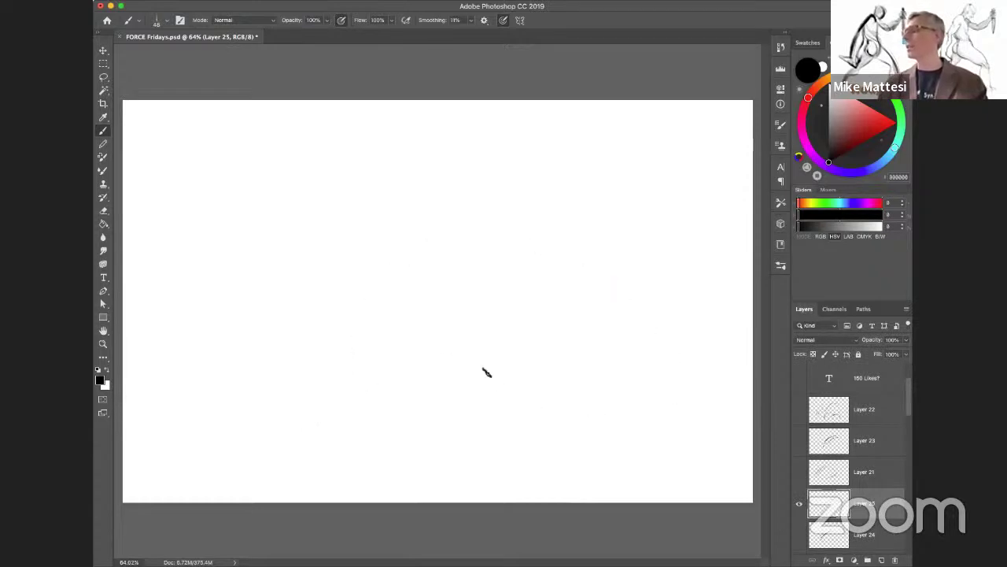
pyautogui.moveTo(389, 343); pyautogui.dragTo(664, 360)
pyautogui.press('super+z')
pyautogui.moveTo(382, 313)
pyautogui.mouseDown()
pyautogui.moveTo(730, 438)
pyautogui.moveTo(700, 397)
pyautogui.mouseUp()
pyautogui.press('super+z')
# Step: Draw a large tapered arch on Layer 25 from the canvas centre, sweeping over and down to the lower-right area
pyautogui.moveTo(358, 321); pyautogui.dragTo(714, 418)
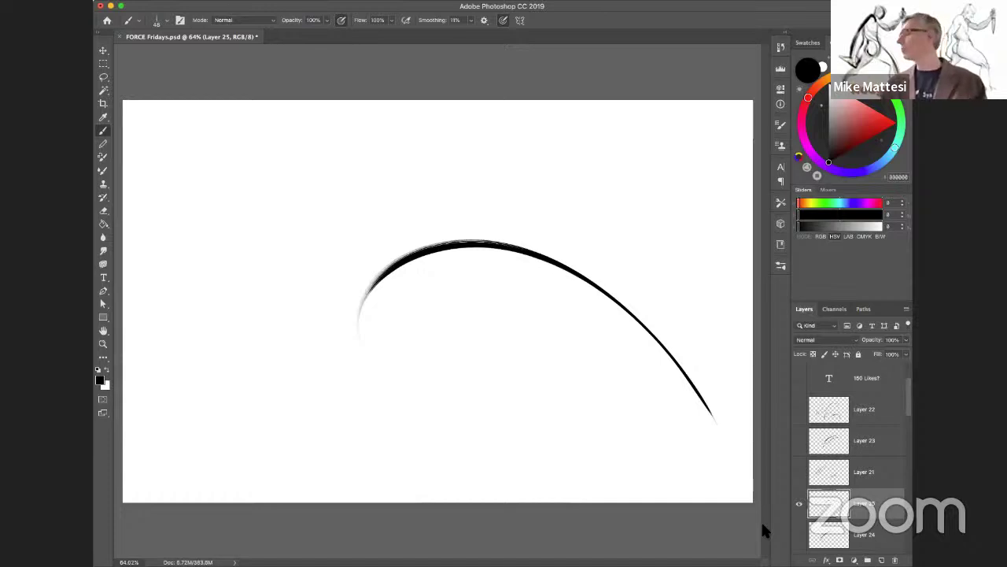
# Step: Hide Layer 25 and show the numbered tips text layer
pyautogui.click(799, 503)
pyautogui.moveTo(907, 410); pyautogui.dragTo(910, 428)
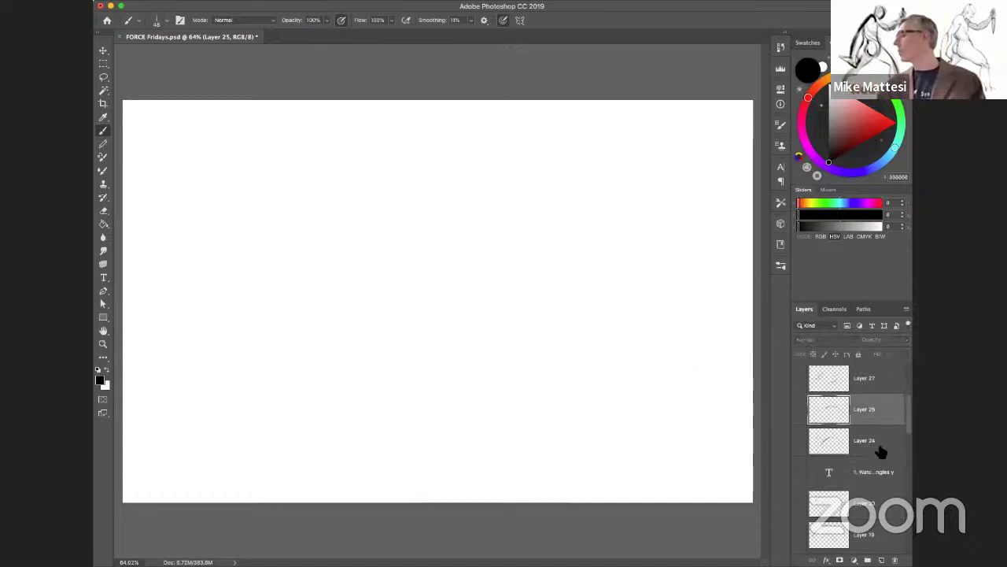
pyautogui.click(796, 472)
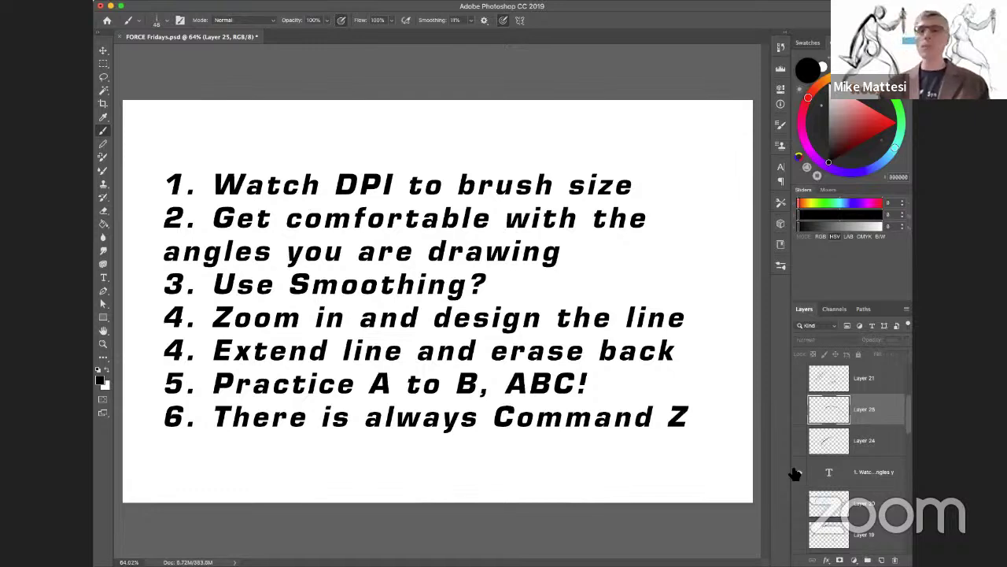